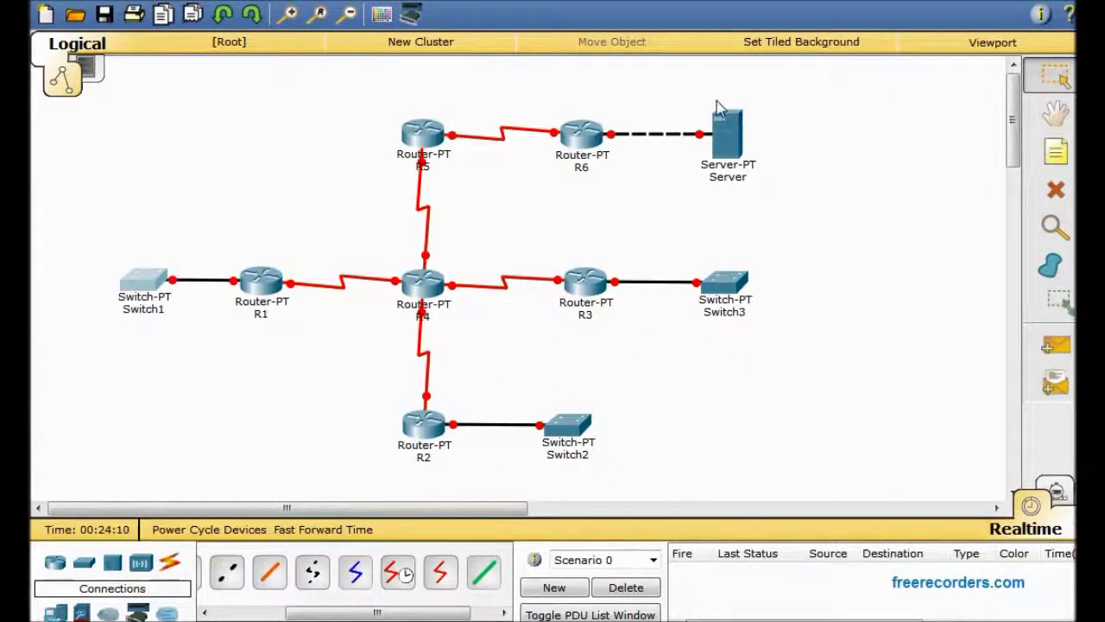
Step: Examine the modules installed in router R4 and the available cable types
mouse_move(650, 147)
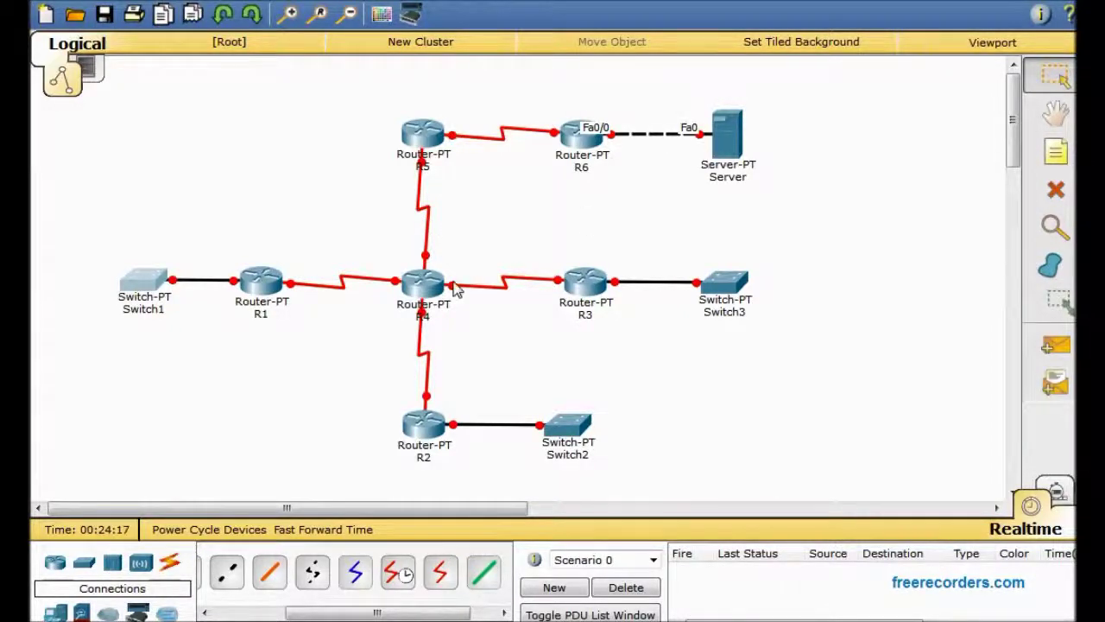
left_click(425, 285)
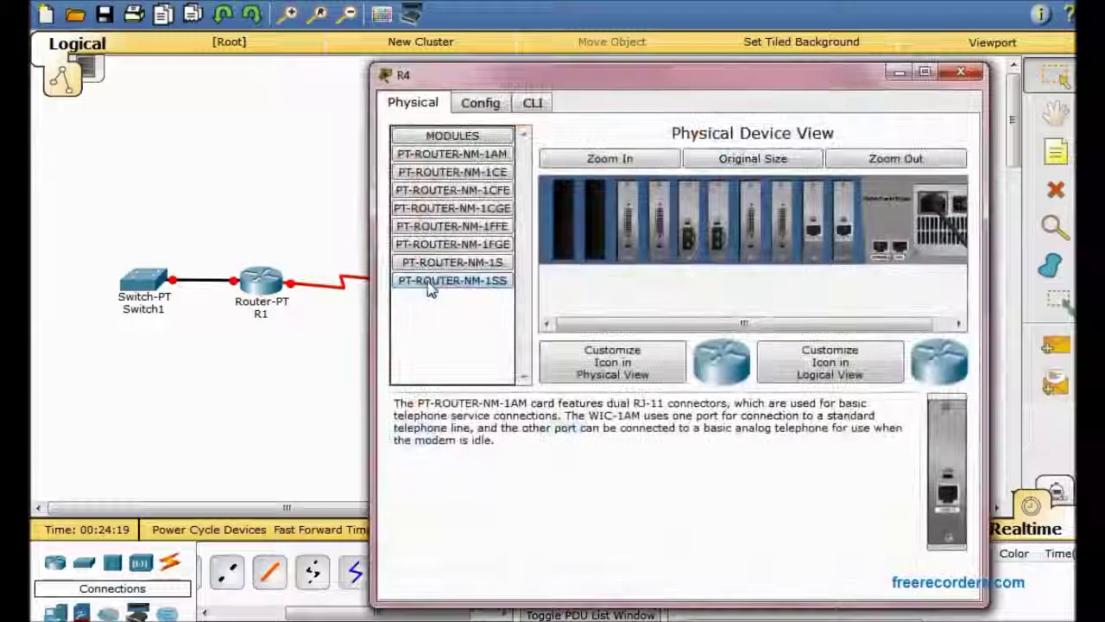
left_click(482, 104)
left_click(427, 105)
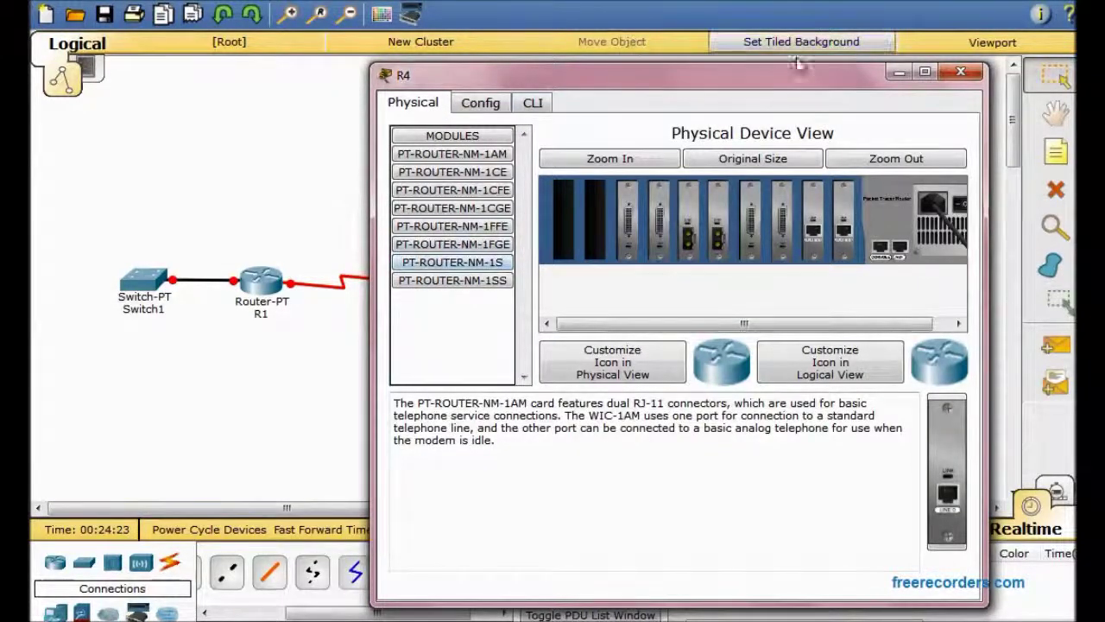
left_click_drag(797, 80, 702, 100)
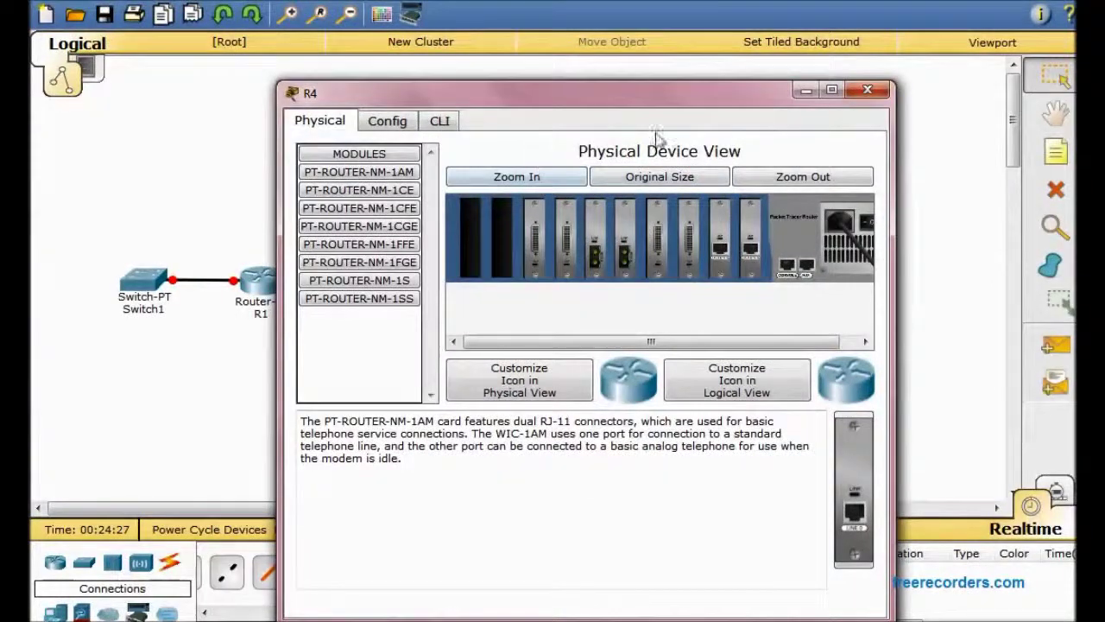
left_click(868, 89)
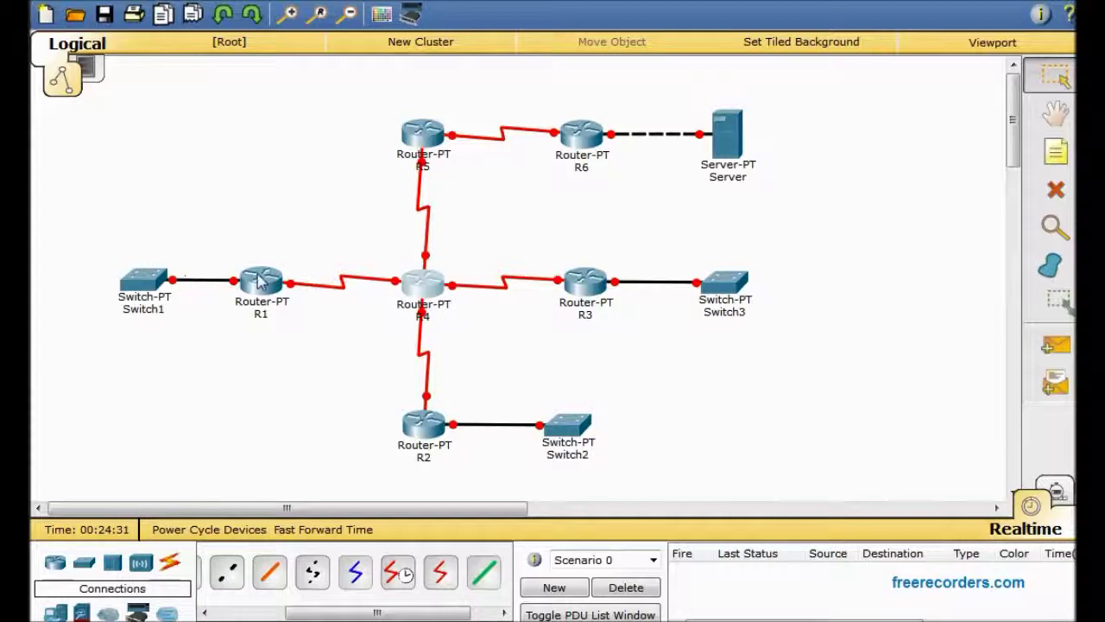
left_click_drag(314, 615, 274, 618)
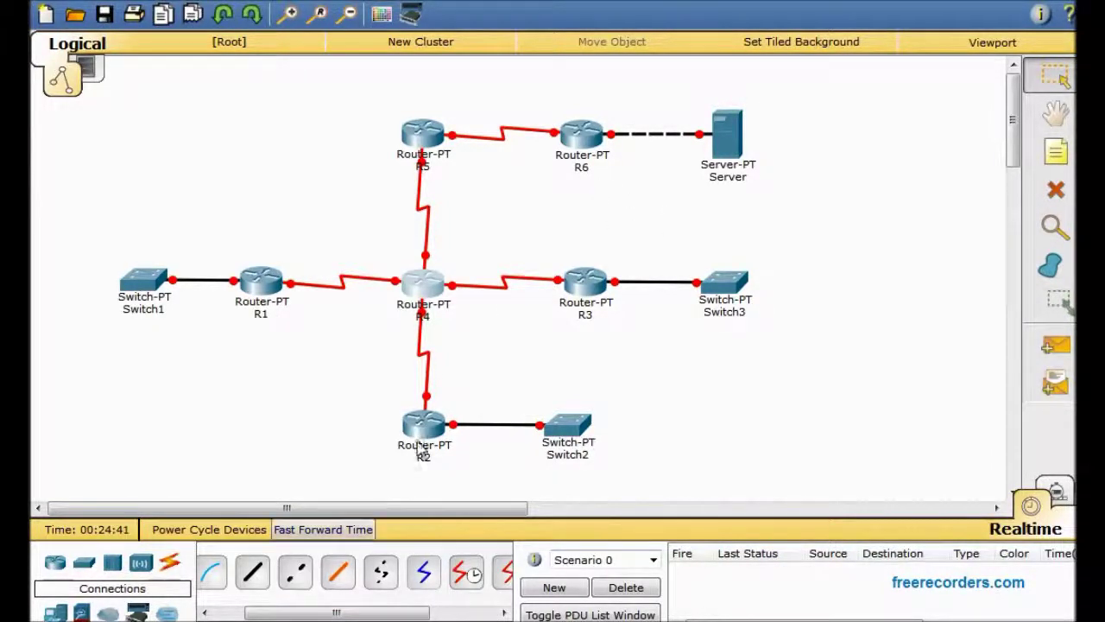
left_click(479, 577)
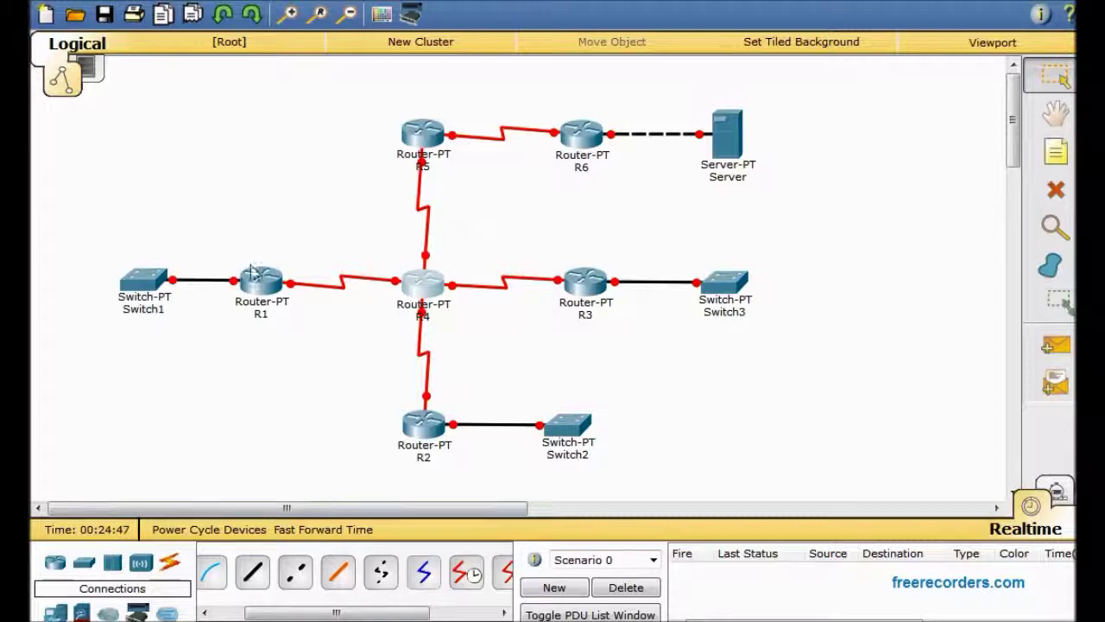
Step: Configure router R1's FastEthernet0/0 with IP address 172.17.0.1 and subnet mask 255.255.128.0, and turn the port on
left_click(261, 282)
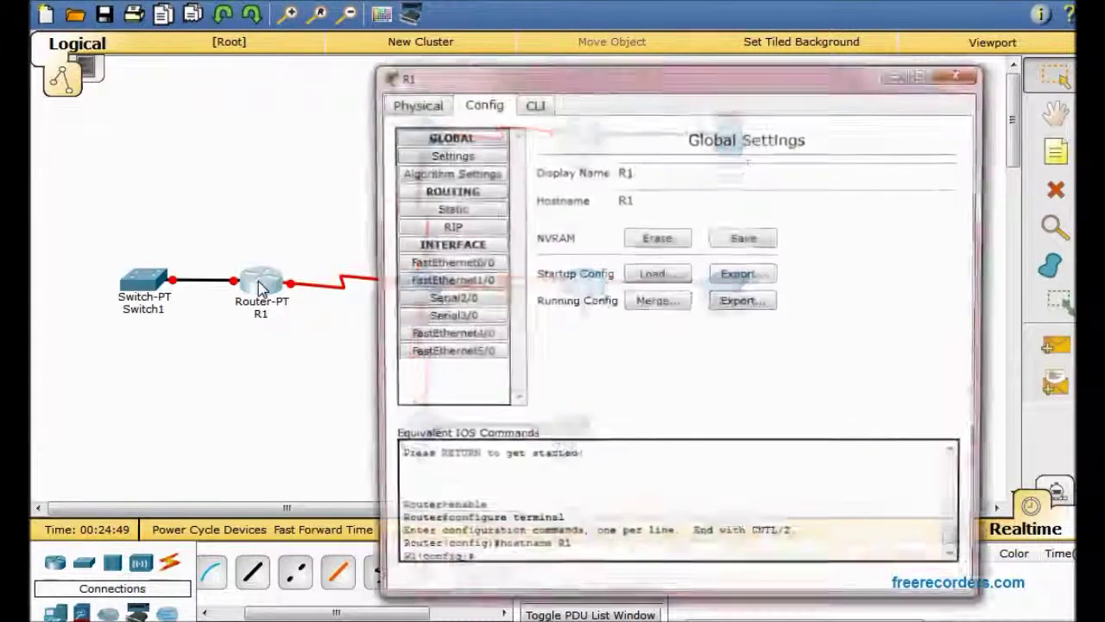
left_click_drag(590, 83, 565, 101)
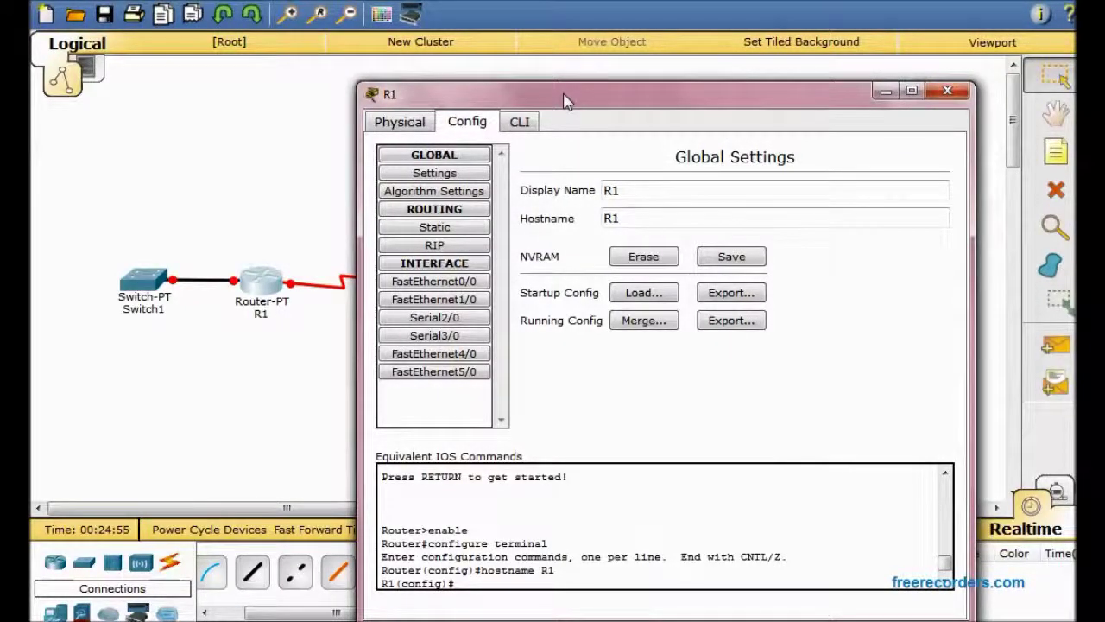
left_click(475, 281)
left_click(764, 285)
type("172.17.")
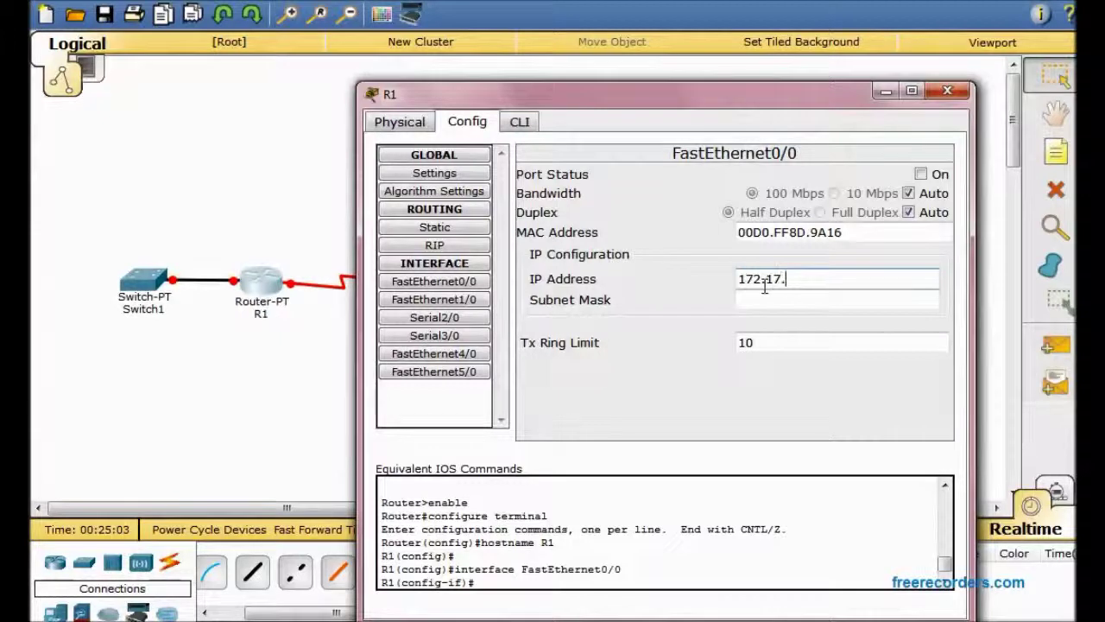
type("0.1")
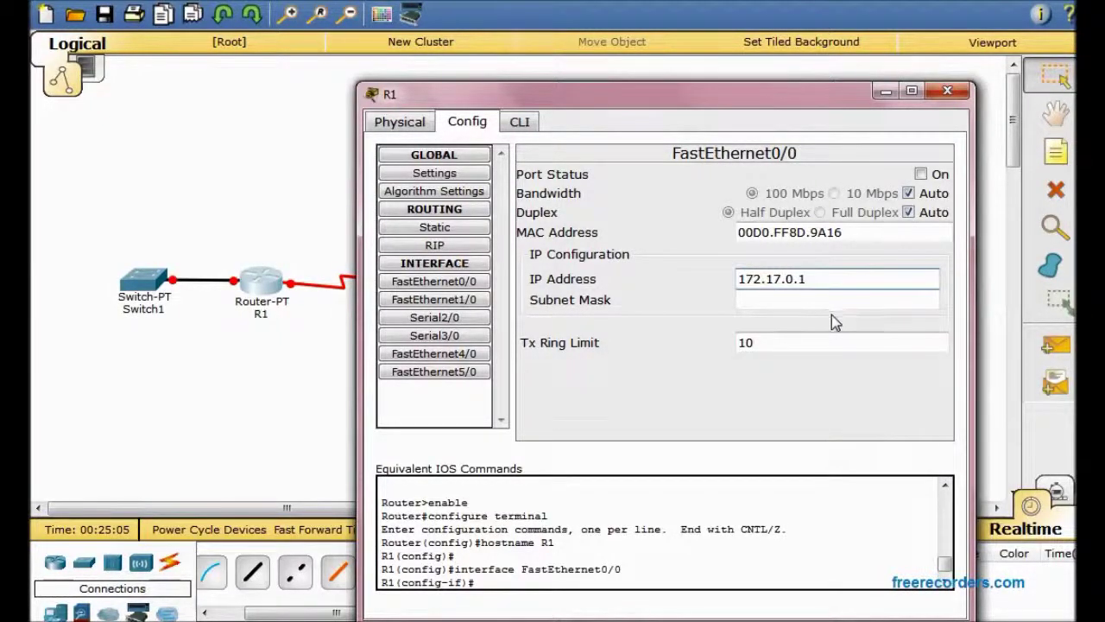
left_click(857, 308)
key("Left")
key("BackSpace")
type("128")
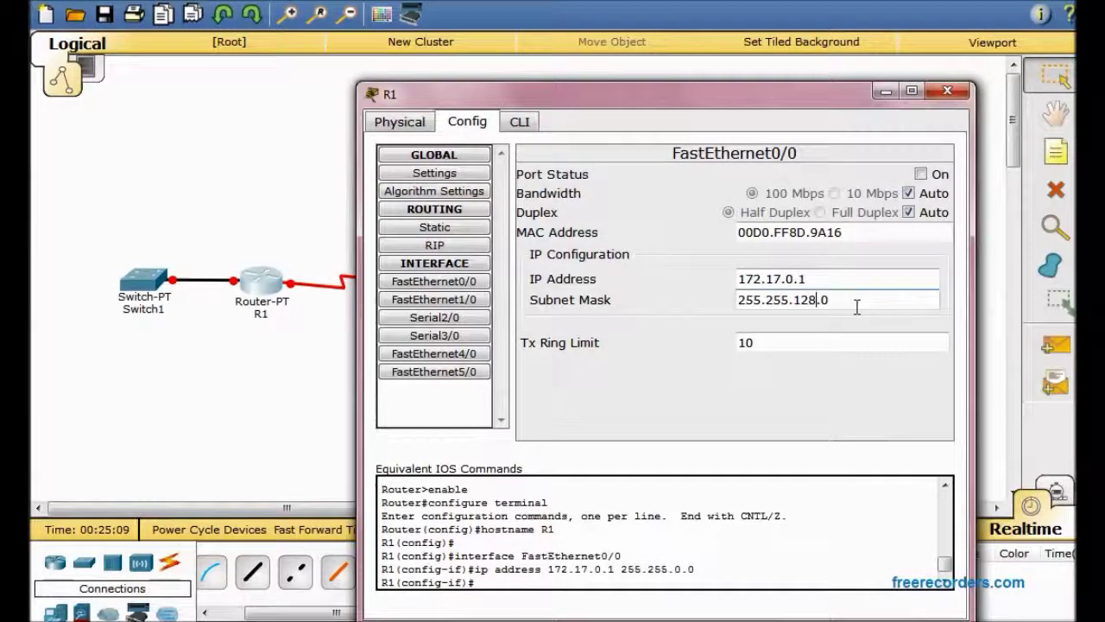
left_click(921, 175)
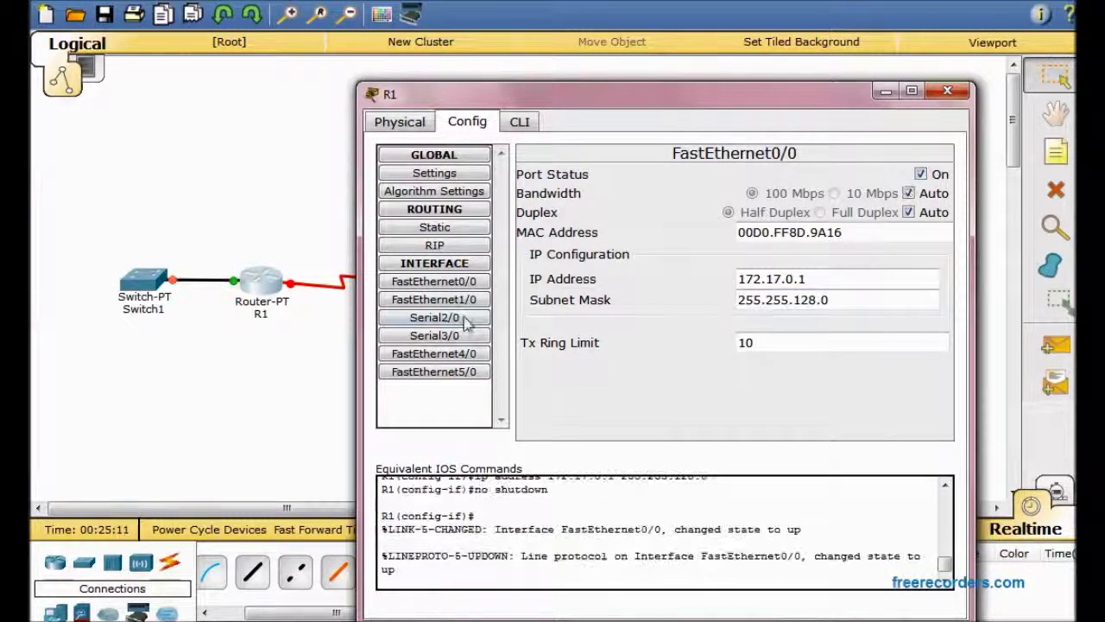
Step: Configure R1's Serial2/0 with IP address 172.20.0.1 and subnet mask 255.255.255.0, turn the port on and close the router's window
left_click(430, 319)
left_click(835, 270)
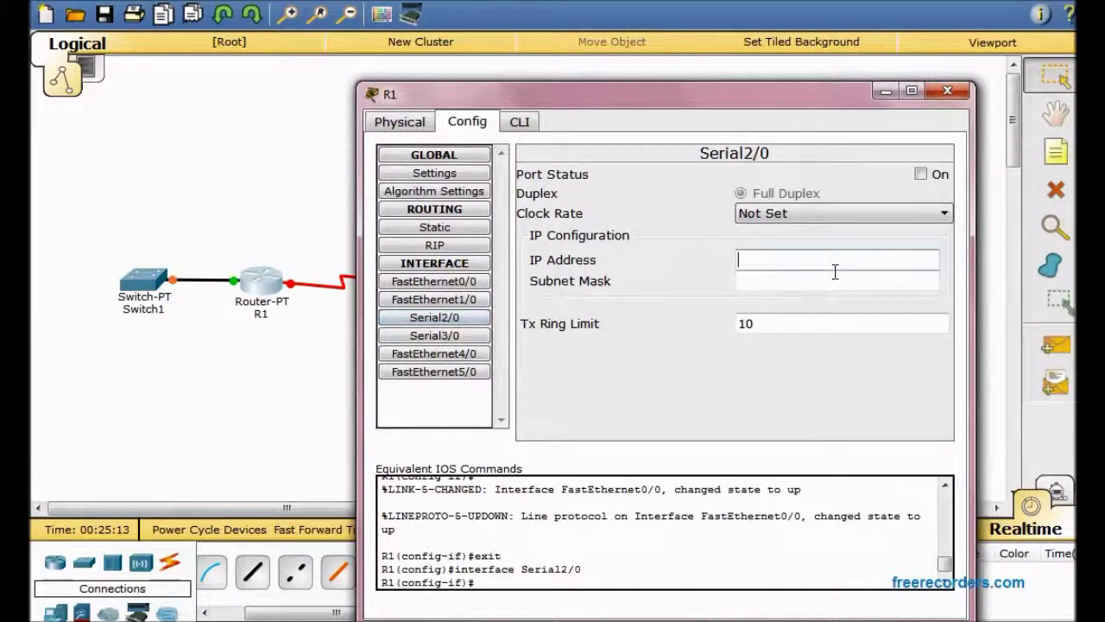
type("172.20.0.1")
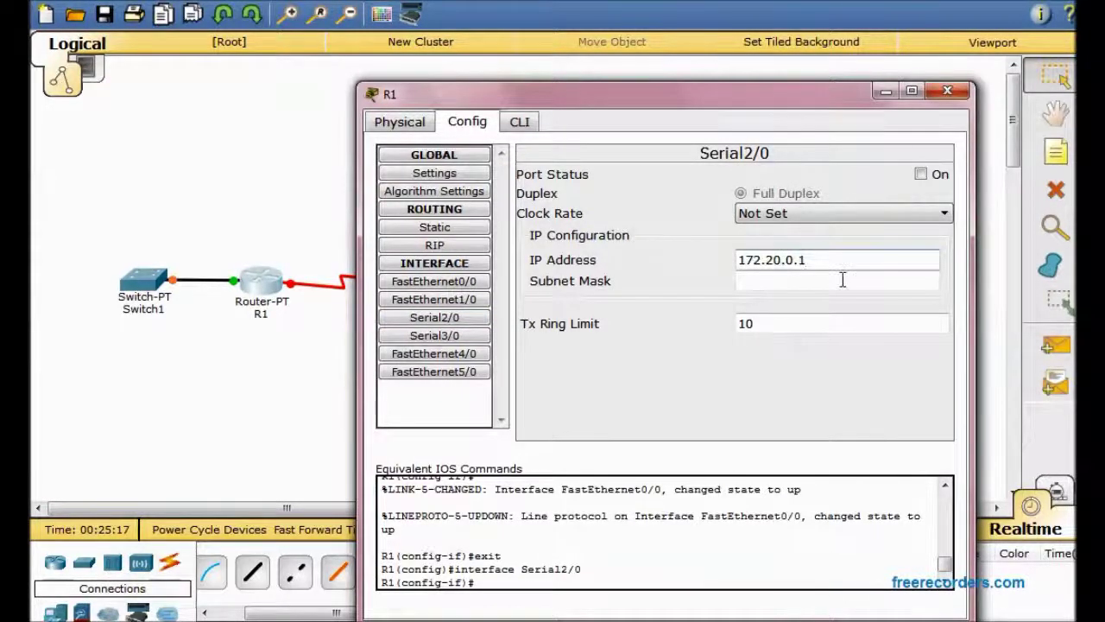
left_click(846, 281)
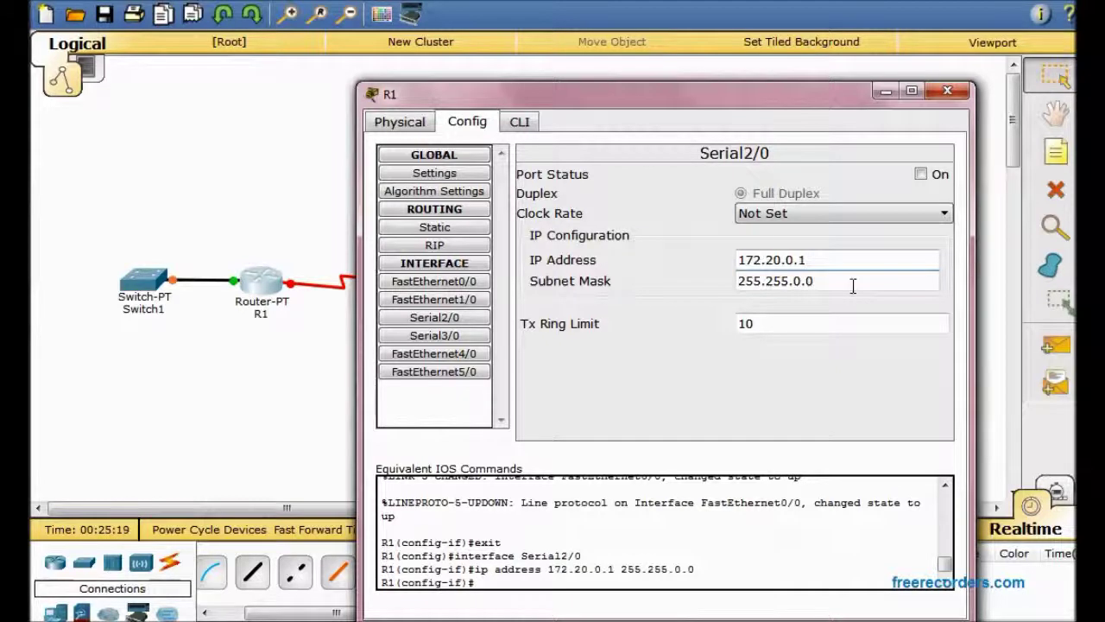
type("255.")
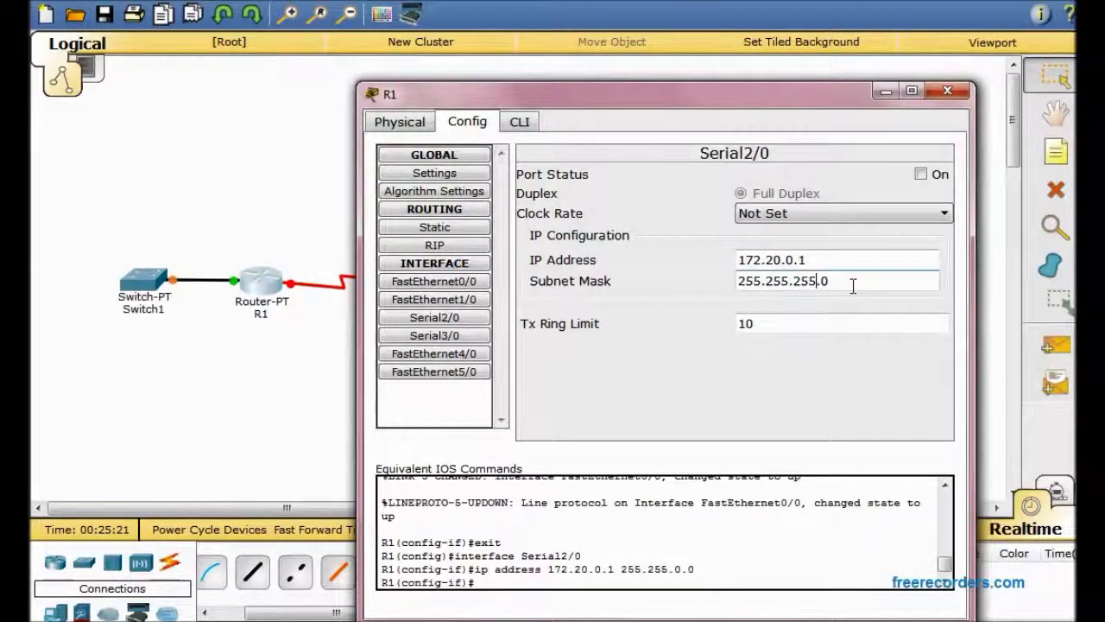
left_click(920, 174)
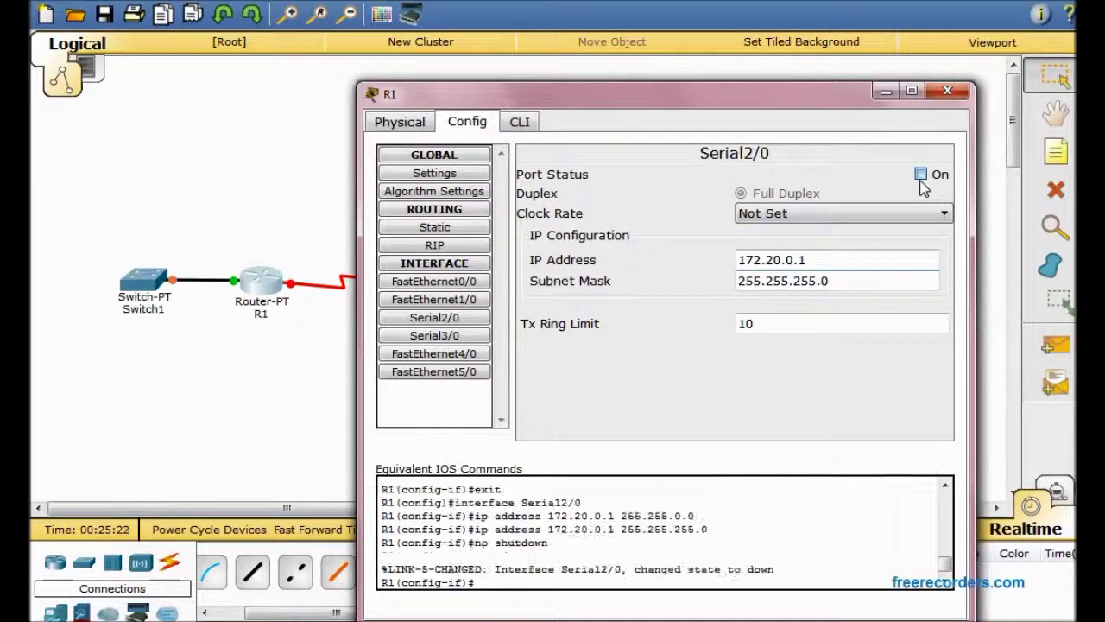
left_click(948, 92)
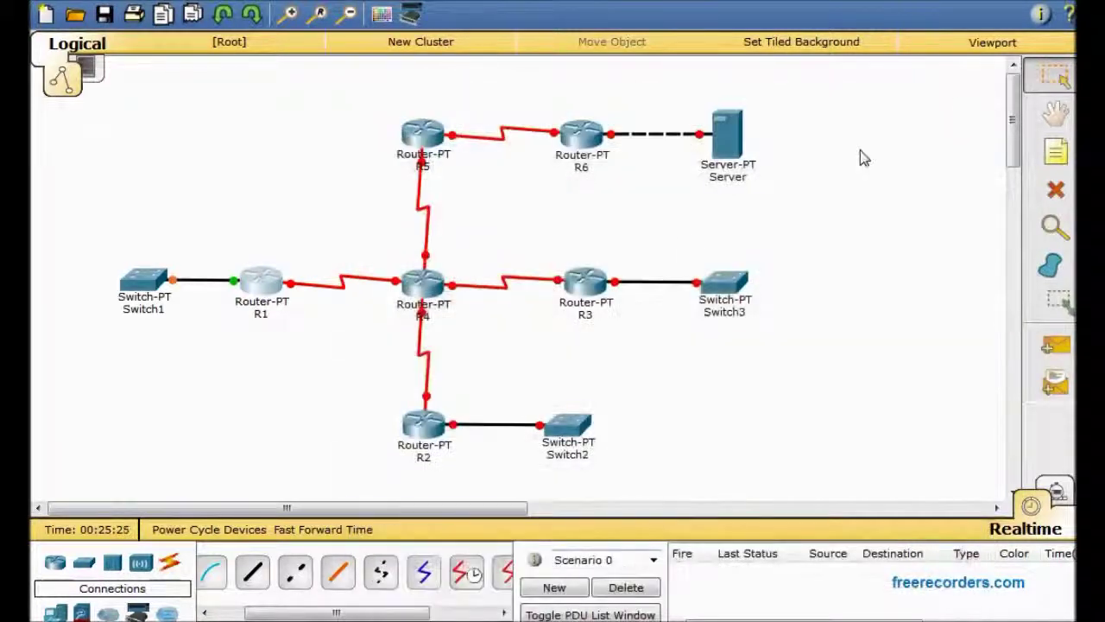
Step: Configure router R2's FastEthernet0/0 with IP address 172.18.0.1 and subnet mask 255.255.0.0, and turn the port on
left_click(431, 430)
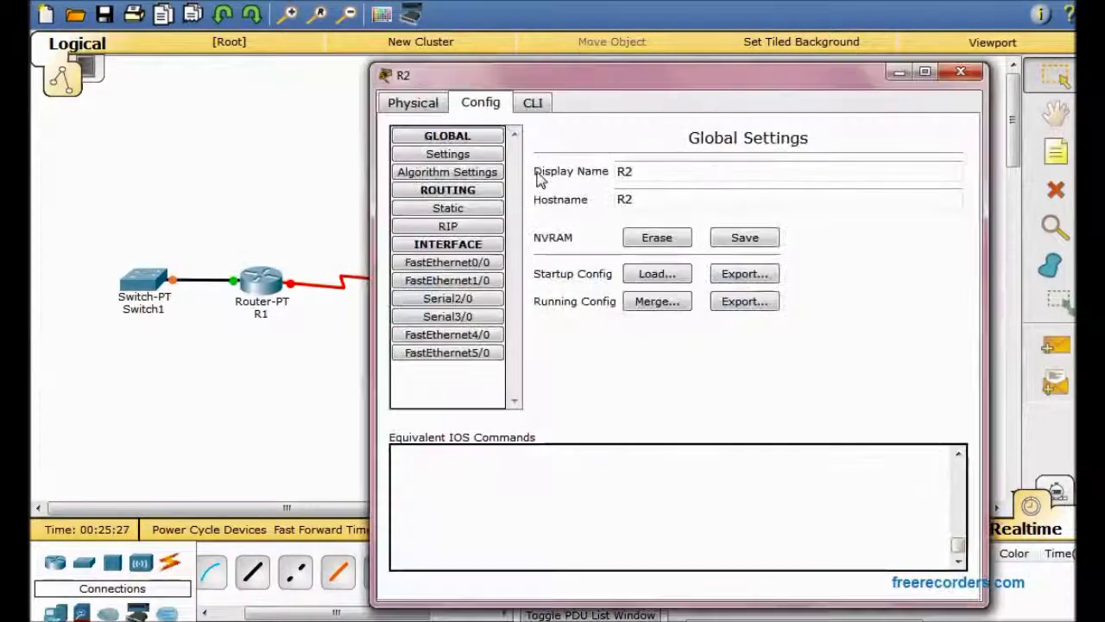
left_click(466, 267)
left_click(789, 270)
type("172")
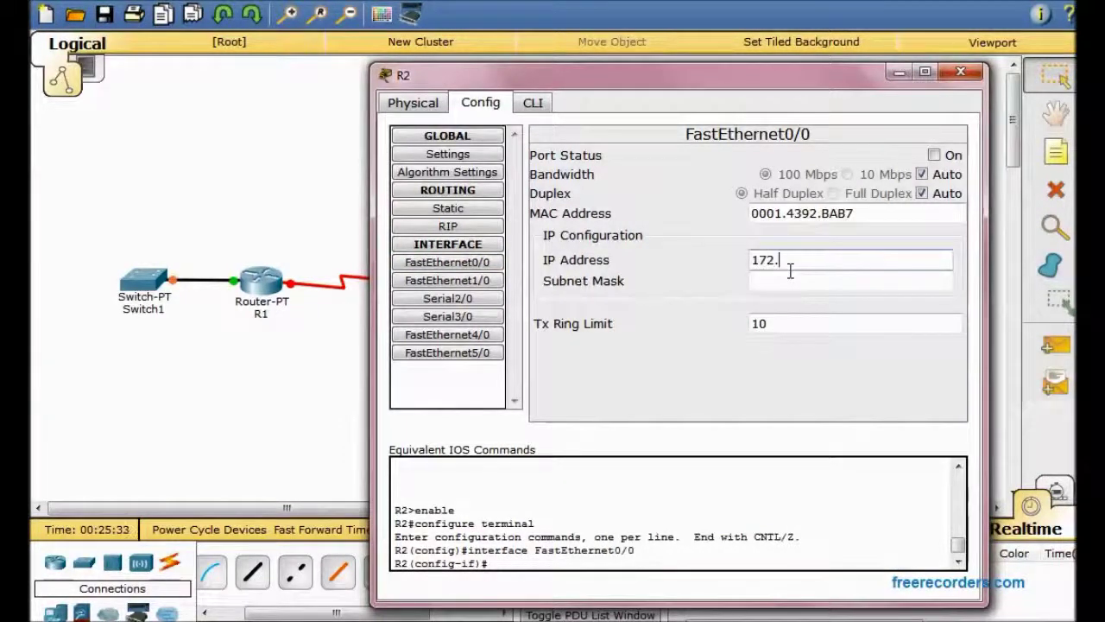
type(".18.0.1")
left_click(805, 282)
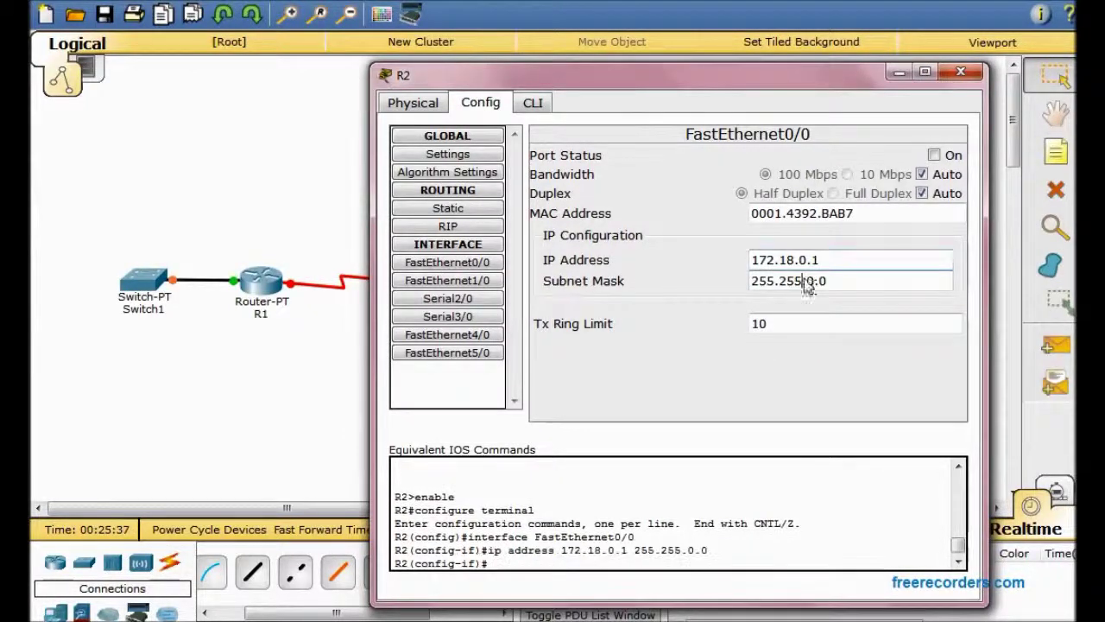
left_click(933, 154)
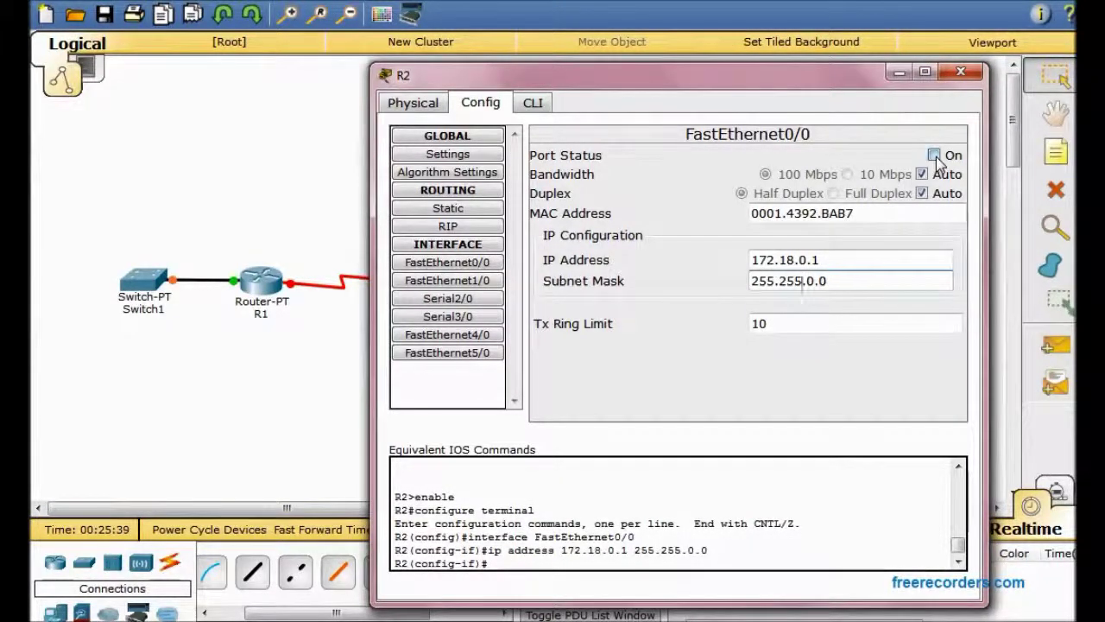
Step: Configure R2's Serial2/0 with IP address 172.21.0.1 and subnet mask 255.255.255.0, turn the port on and close the router's window
left_click(428, 302)
left_click(829, 249)
type("172.21.0.1")
left_click(870, 265)
key("Left")
key("Left")
key("BackSpace")
type("25")
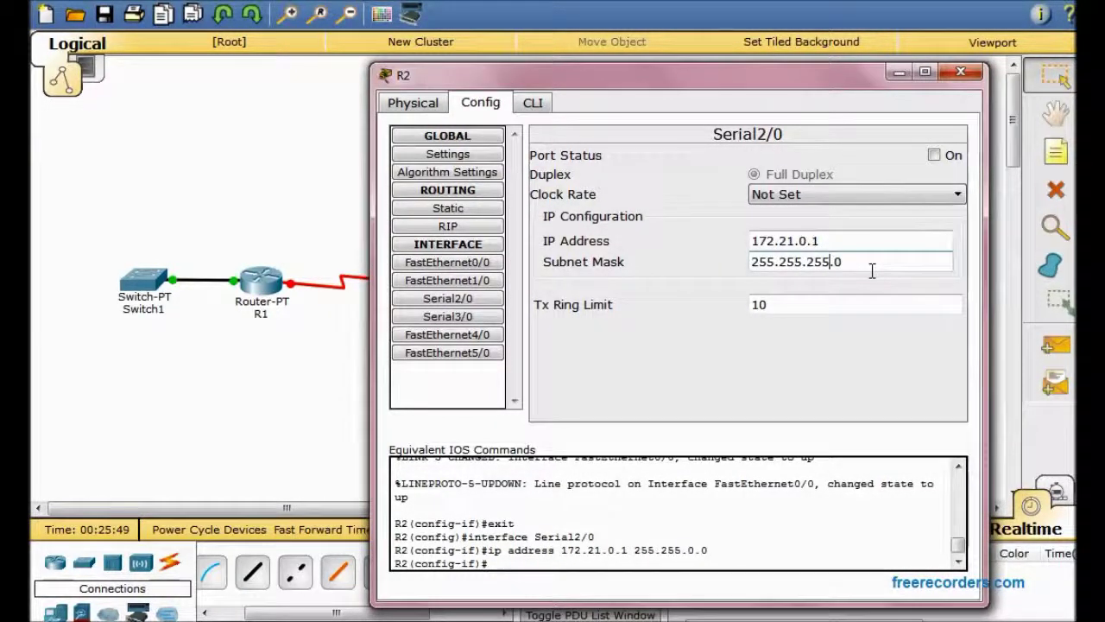
left_click(935, 157)
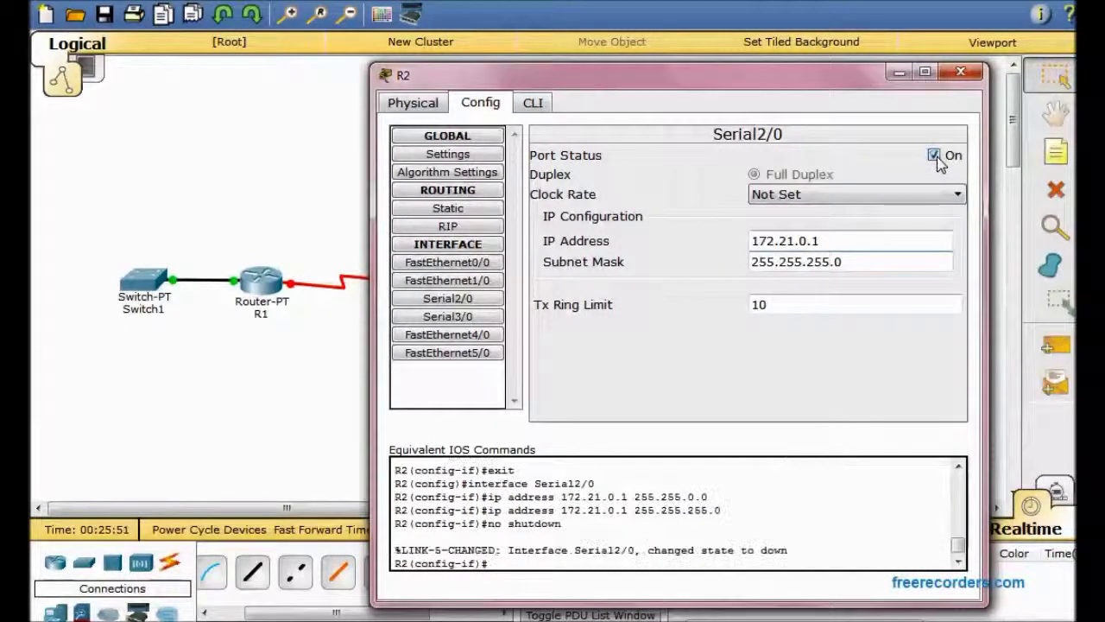
left_click(961, 72)
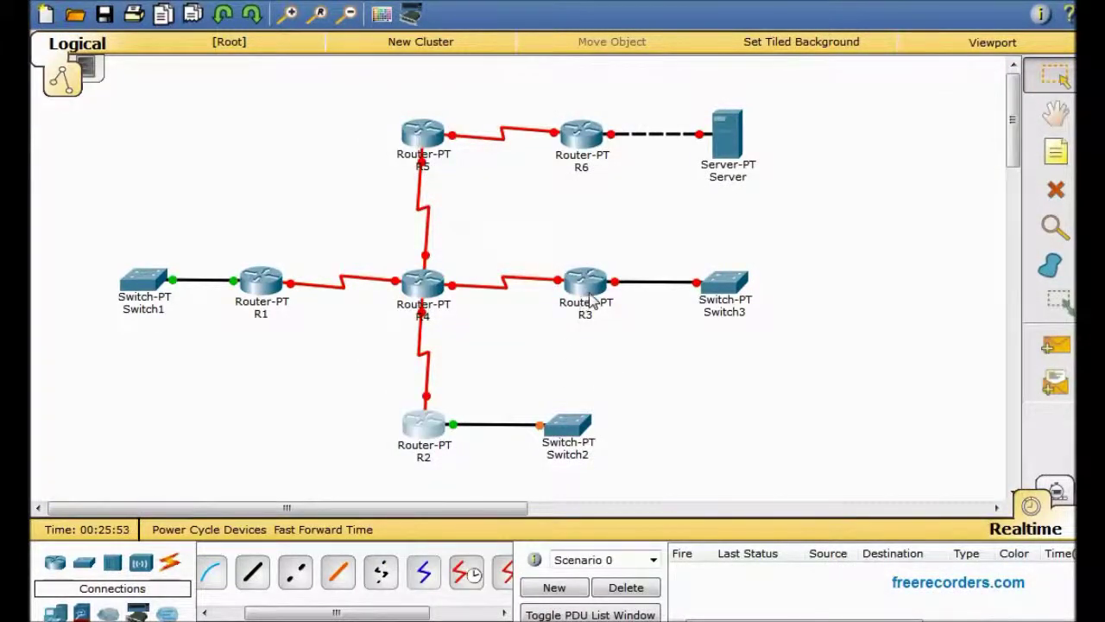
Step: Configure router R3's FastEthernet0/0 with IP address 172.24.0.1 and subnet mask 255.254.0.0, and turn the port on
left_click(590, 298)
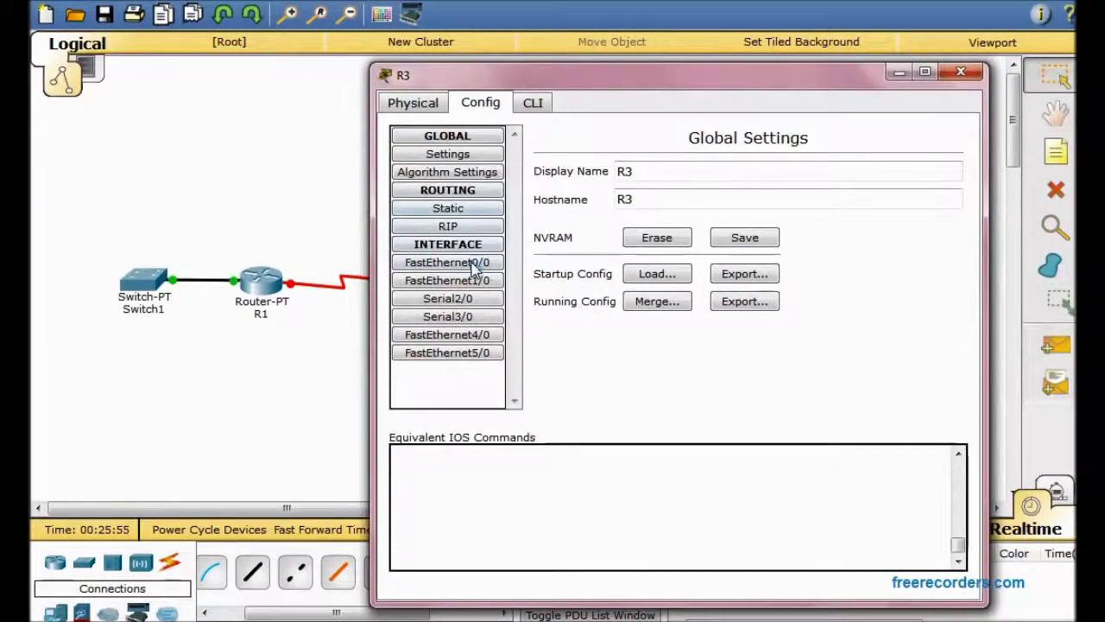
left_click(474, 264)
left_click(837, 263)
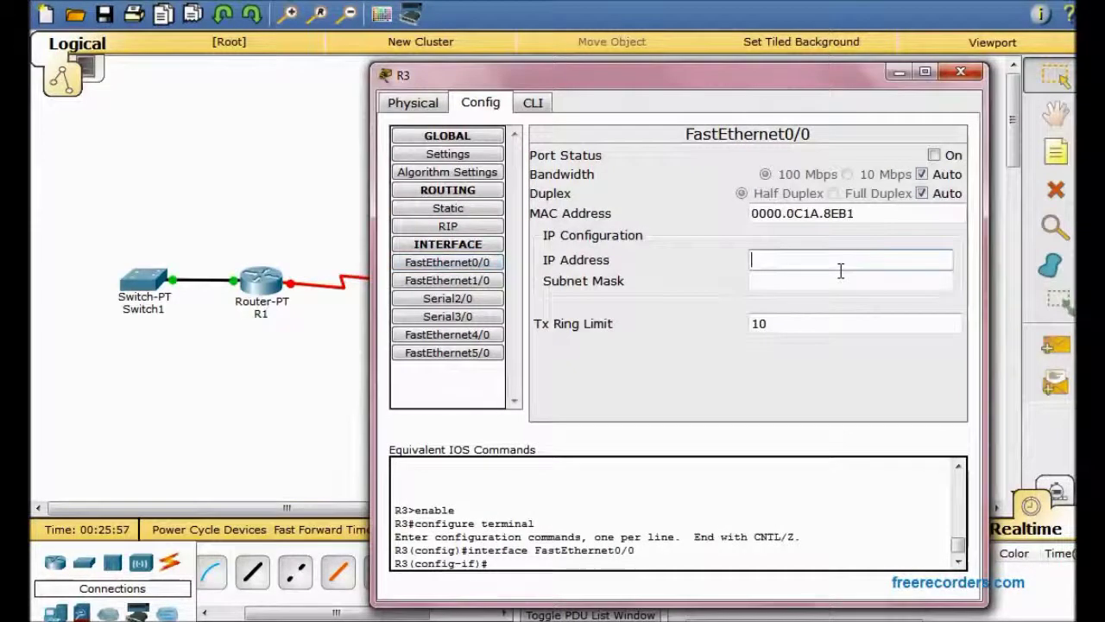
type("172")
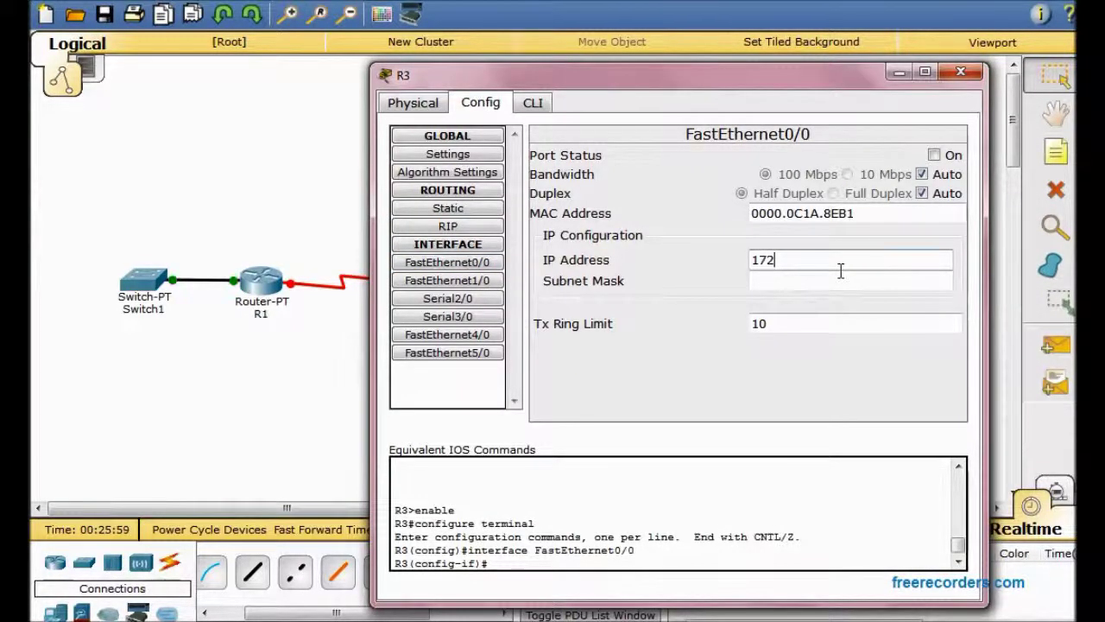
type(".24.0.1")
left_click(863, 285)
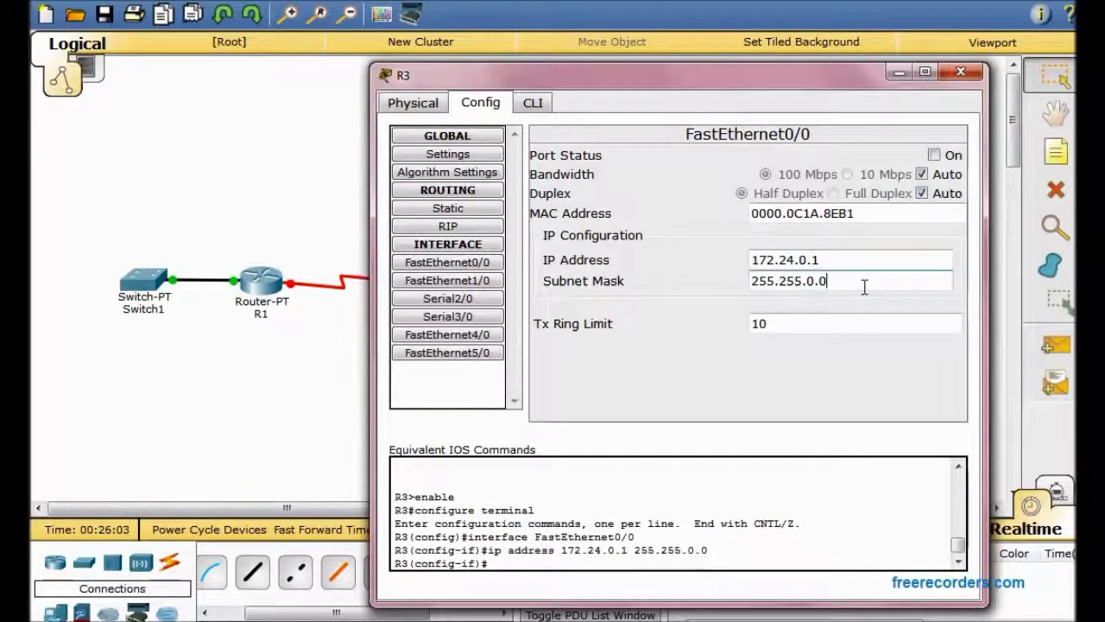
key("Left")
key("Left")
key("BackSpace")
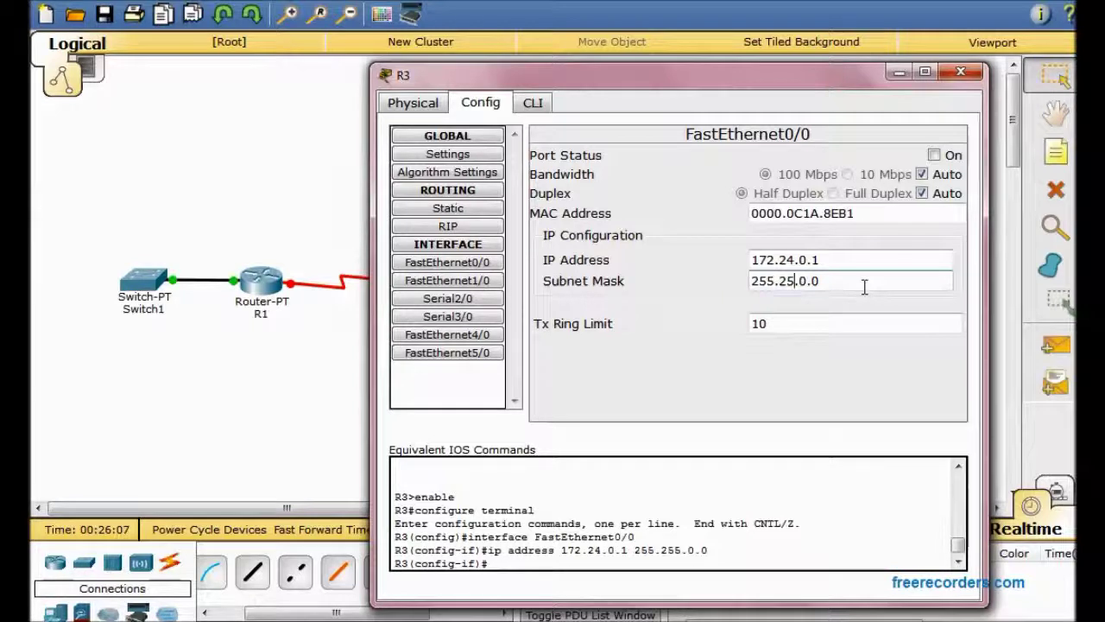
type("4")
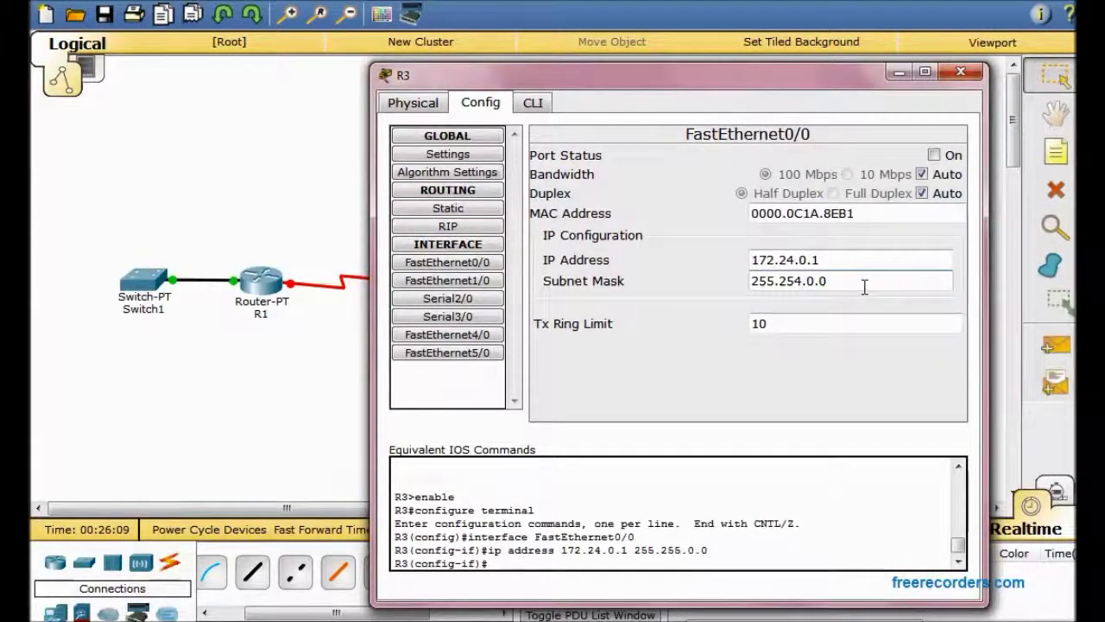
left_click(933, 154)
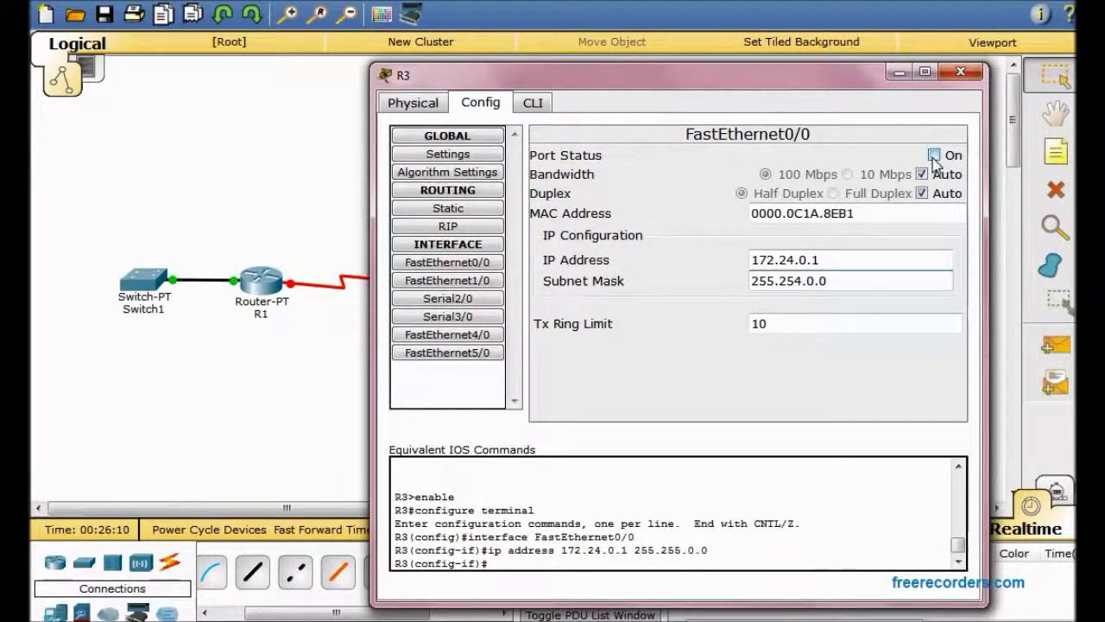
Step: Configure R3's Serial2/0 with IP address 172.22.0.1 and subnet mask 255.255.255.0, turn the port on and close the router's window
left_click(460, 298)
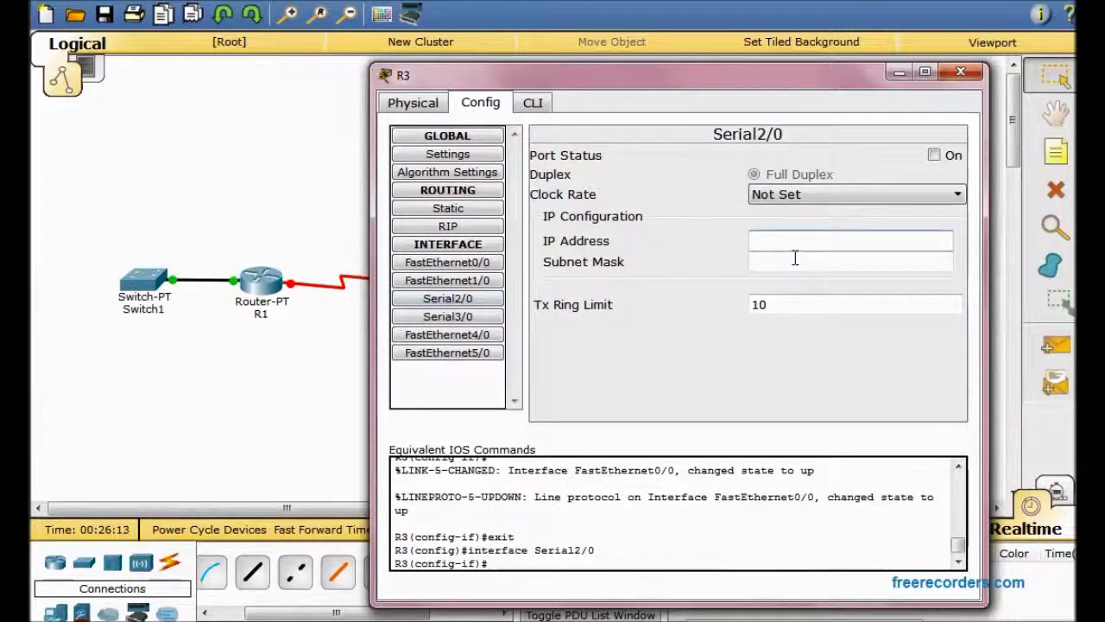
type("172")
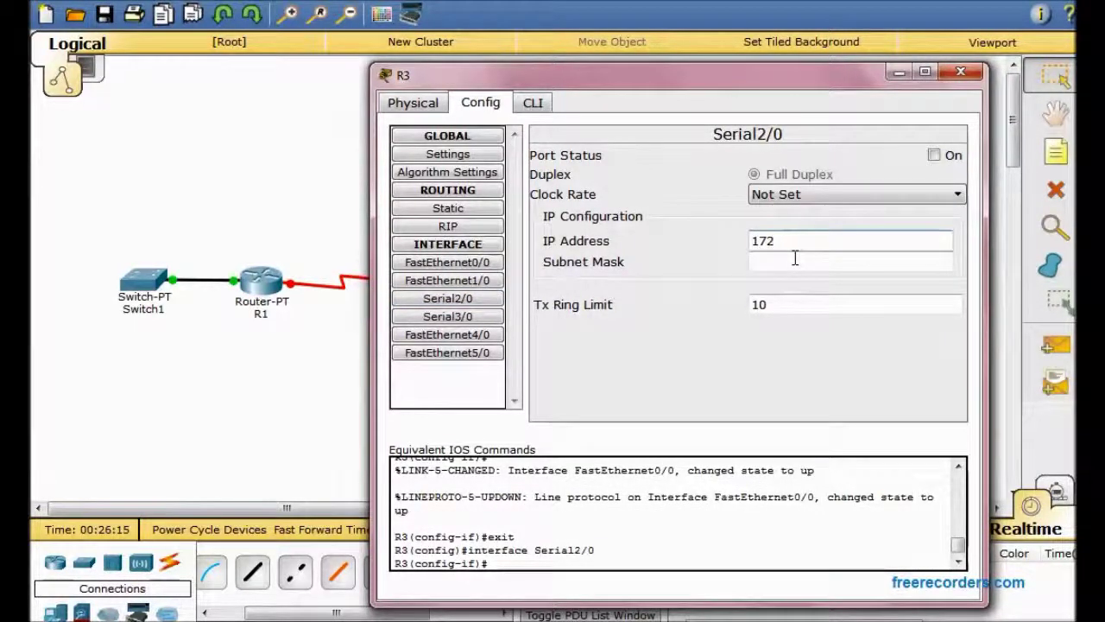
type(".22.0.1")
left_click(844, 265)
key("BackSpace")
type("255.255.255.0")
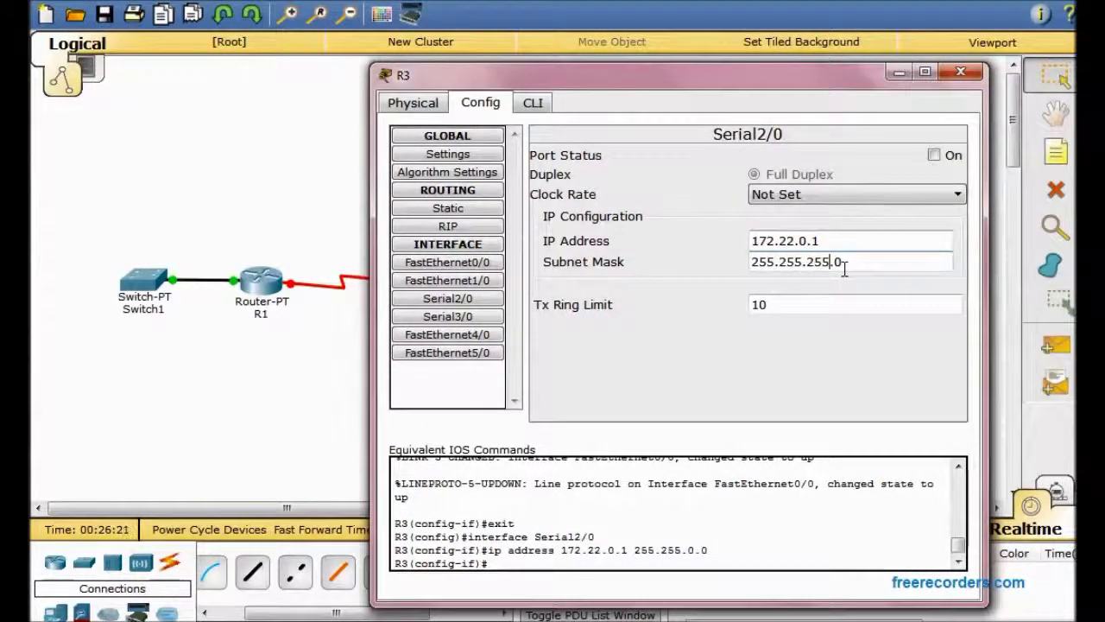
left_click(934, 155)
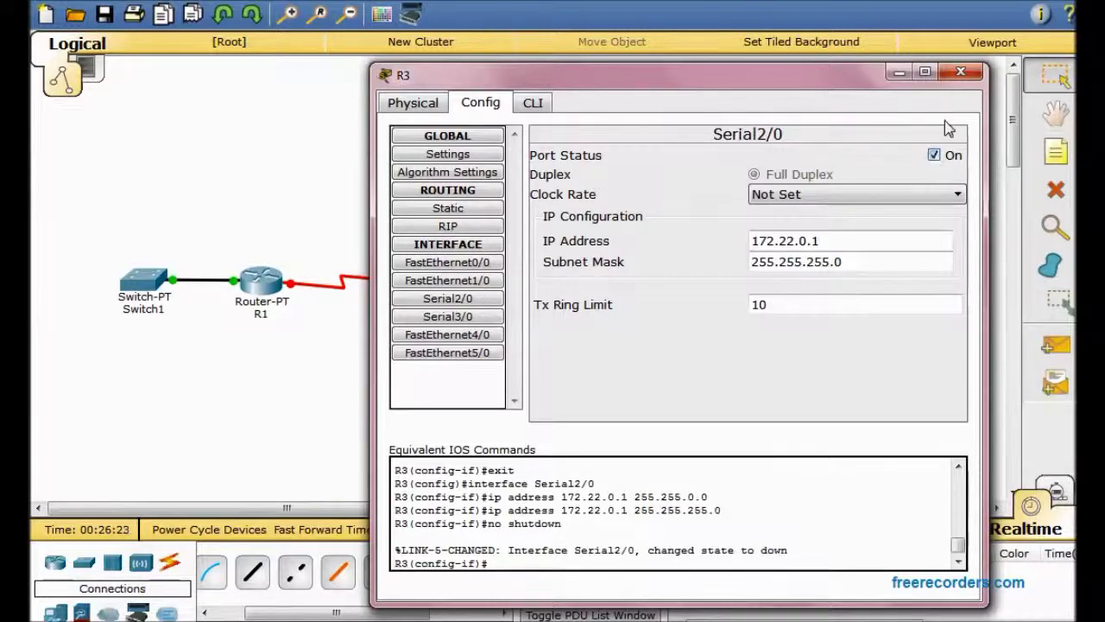
left_click(960, 72)
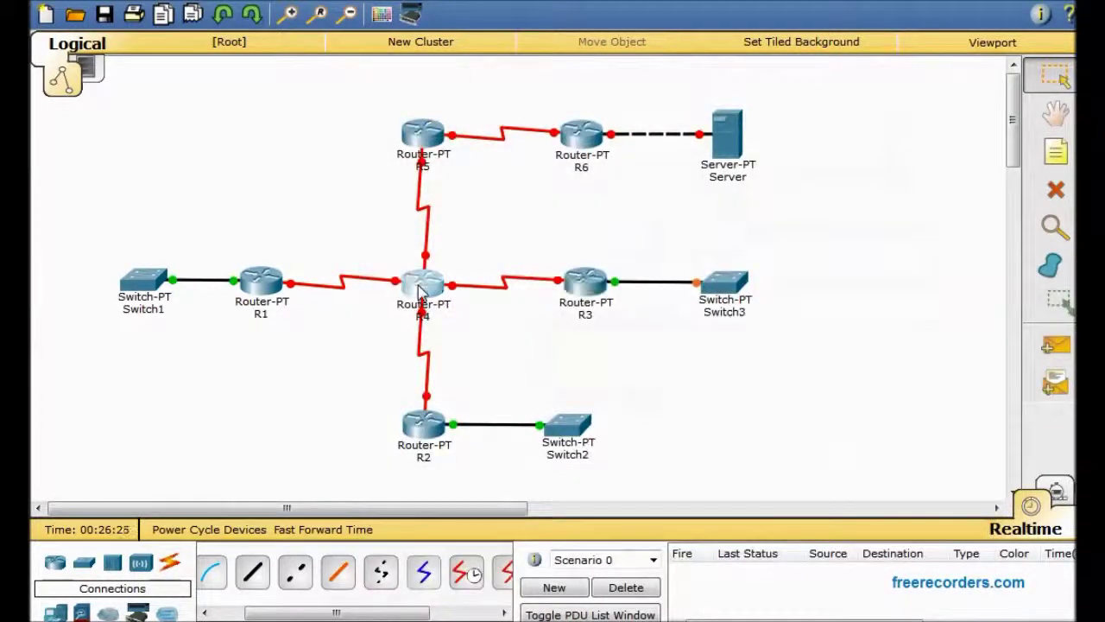
Step: Configure router R4's Serial2/0 with IP address 172.20.0.2 and subnet mask 255.255.255.0, and turn the port on
left_click(421, 293)
left_click(493, 106)
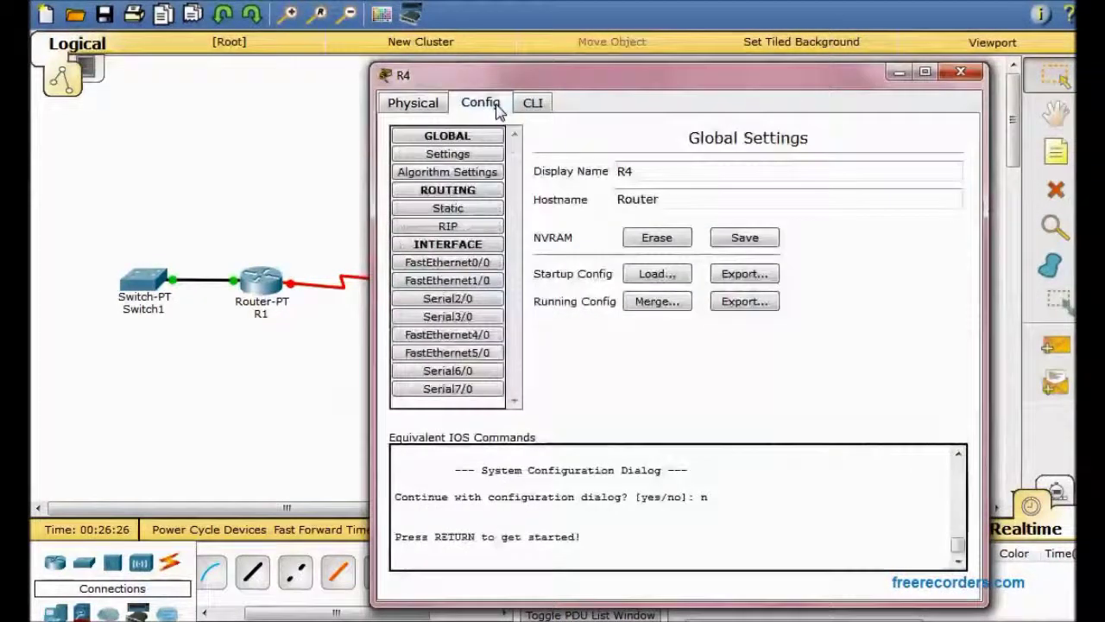
left_click(484, 299)
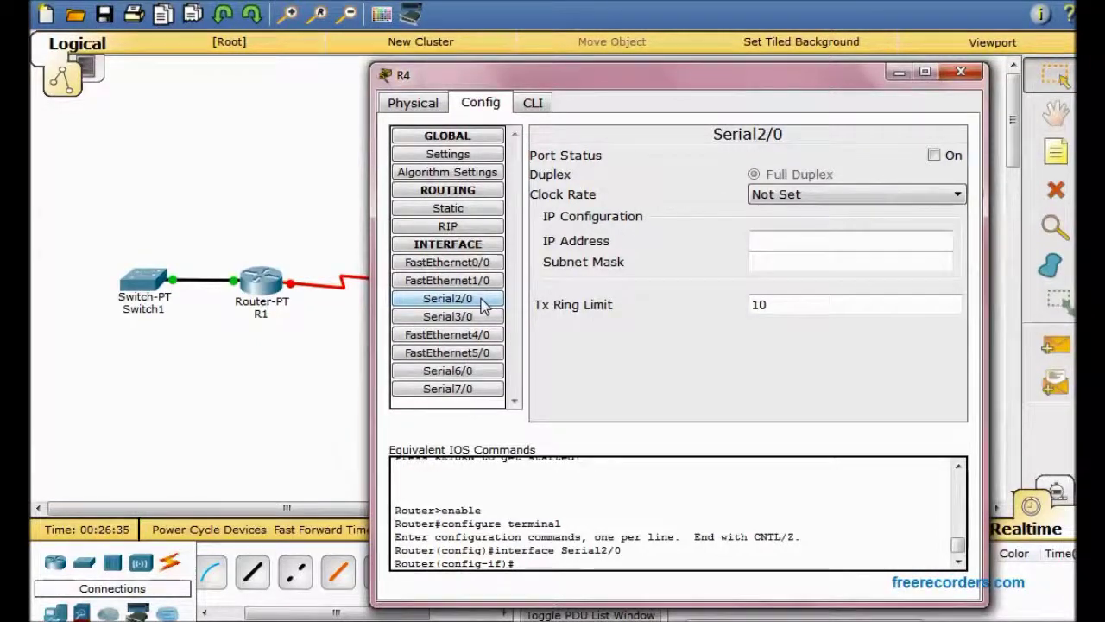
left_click(776, 246)
type("172.20")
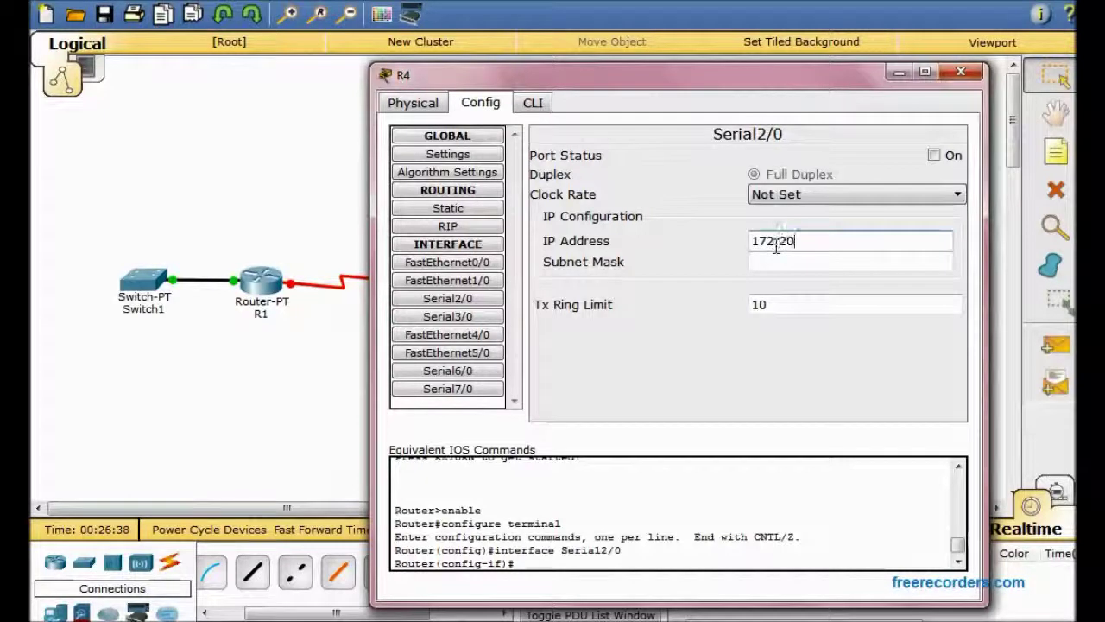
type(".0.2")
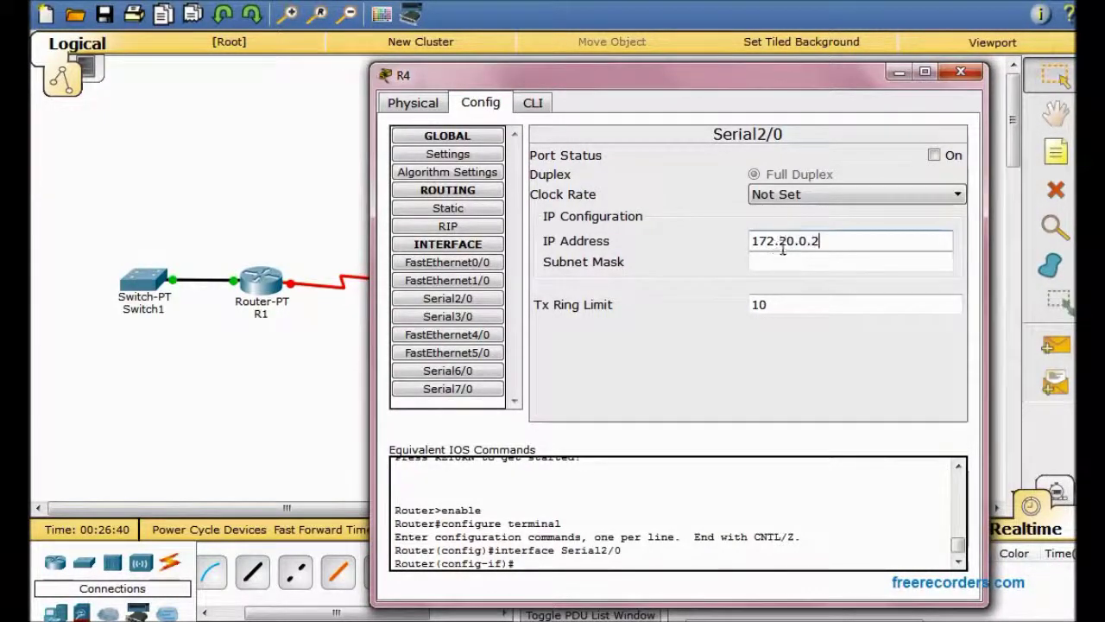
left_click(827, 261)
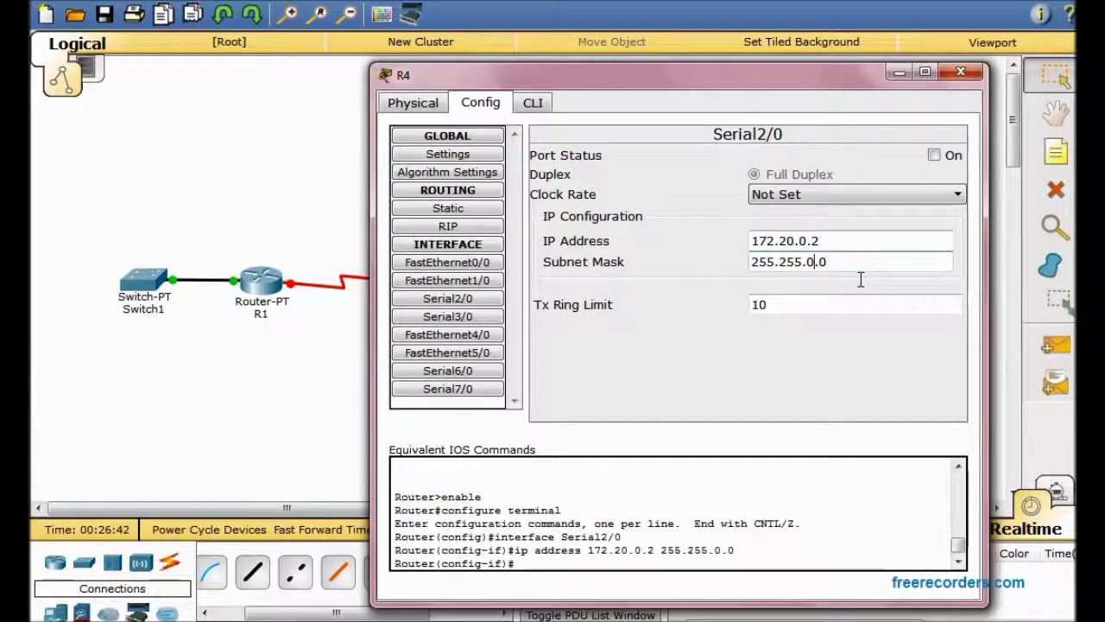
type("255.")
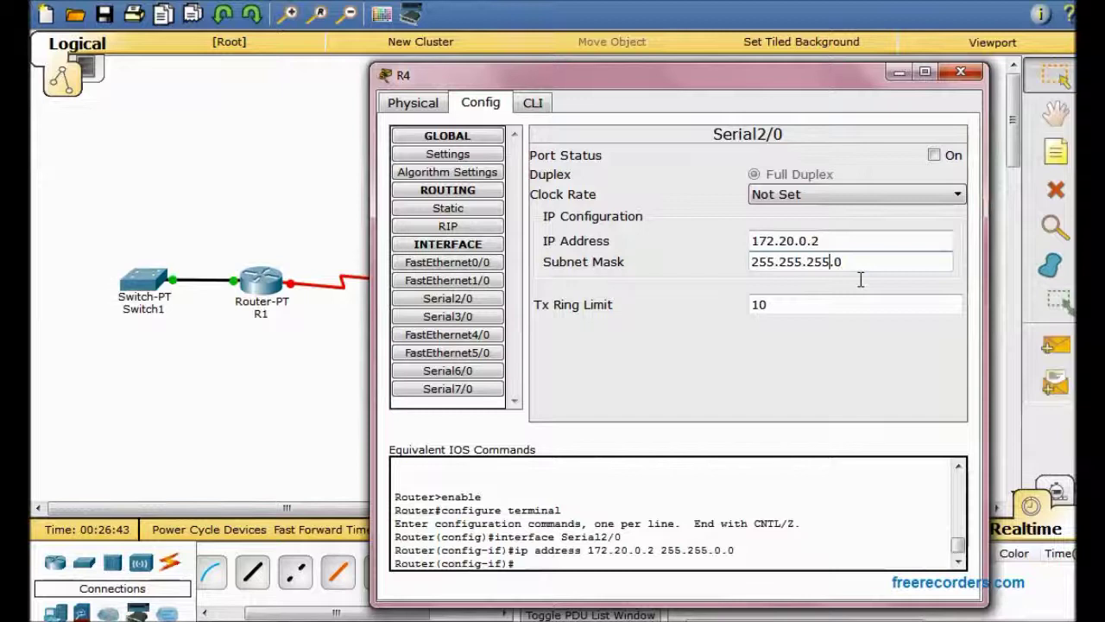
left_click(935, 159)
Step: Configure R4's Serial3/0 with IP address 172.21.0.2 and subnet mask 255.255.255.0, and turn the port on
left_click(466, 318)
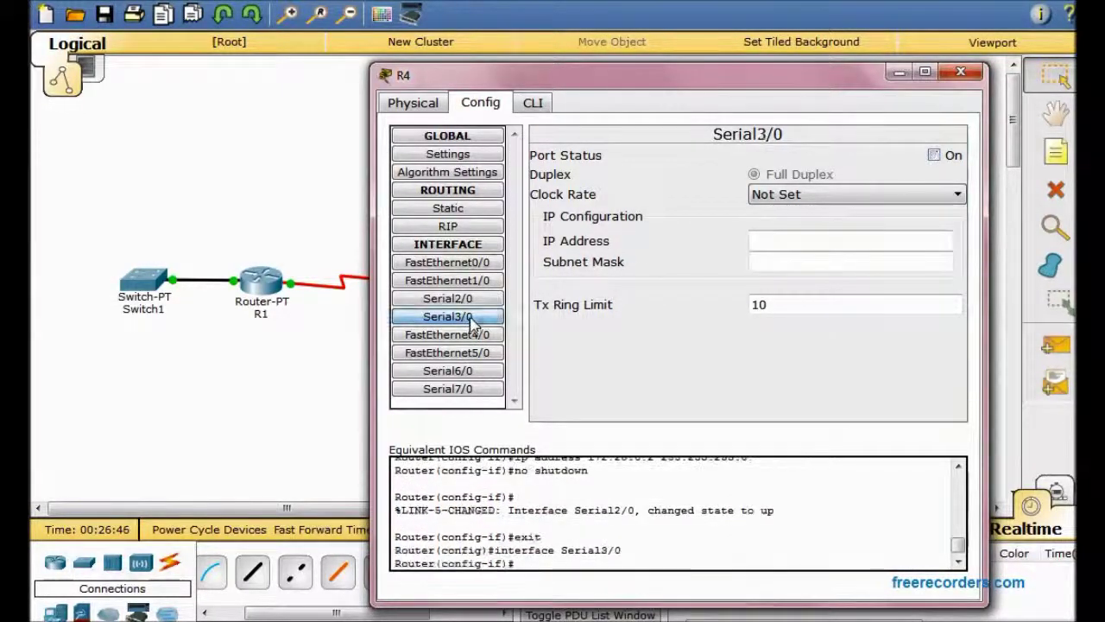
left_click(824, 248)
type("172.21.0.2")
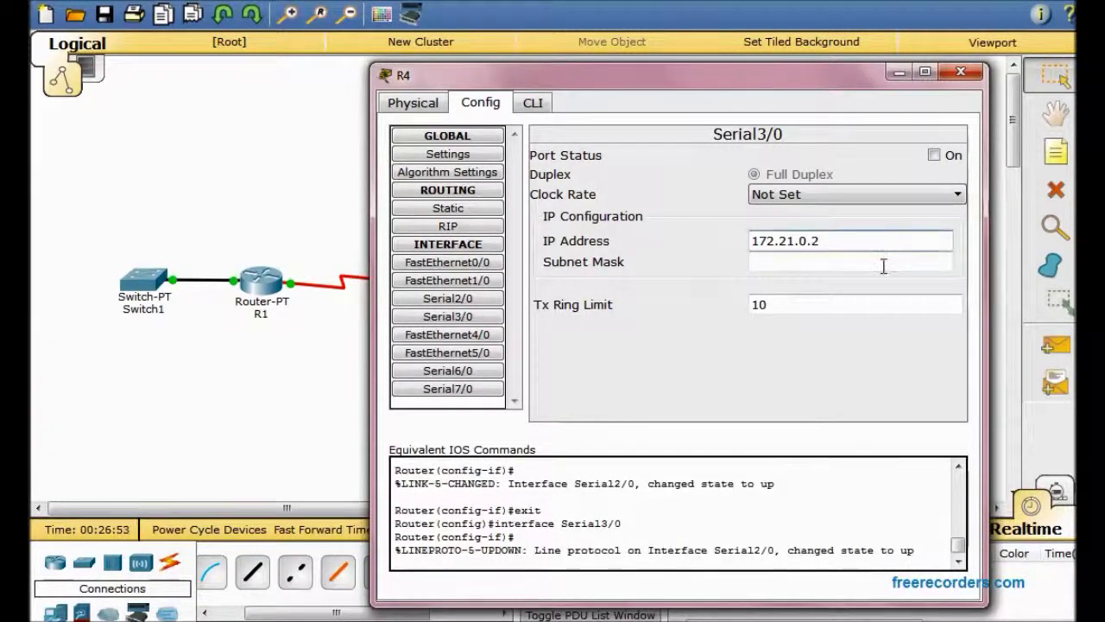
left_click(883, 266)
key("Left")
key("Left")
key("BackSpace")
type("244")
key("BackSpace")
key("BackSpace")
type("55")
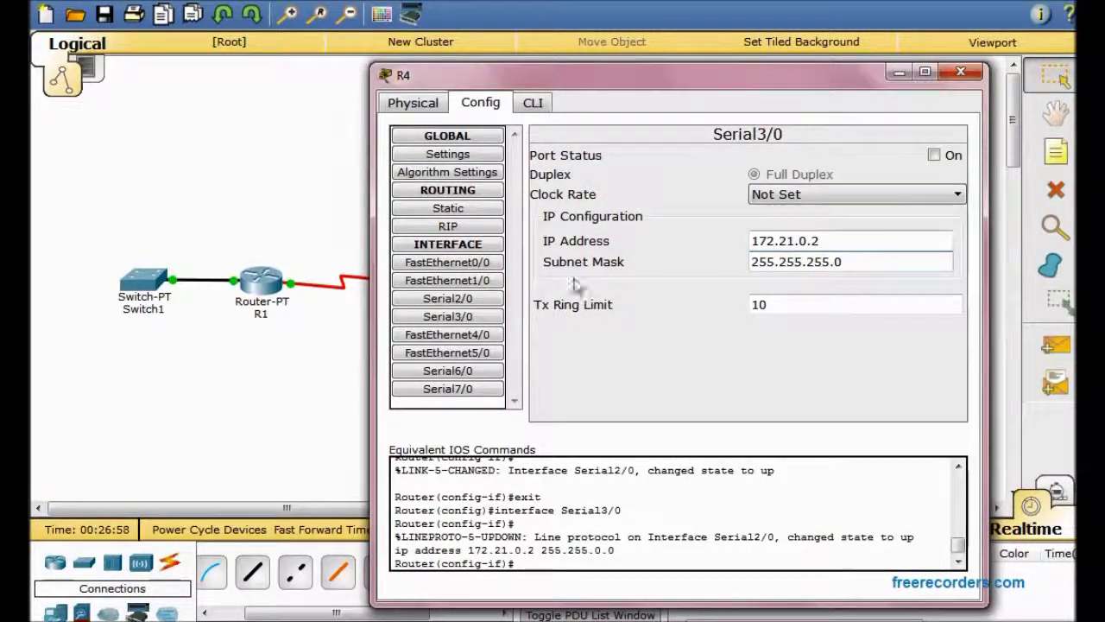
left_click(480, 371)
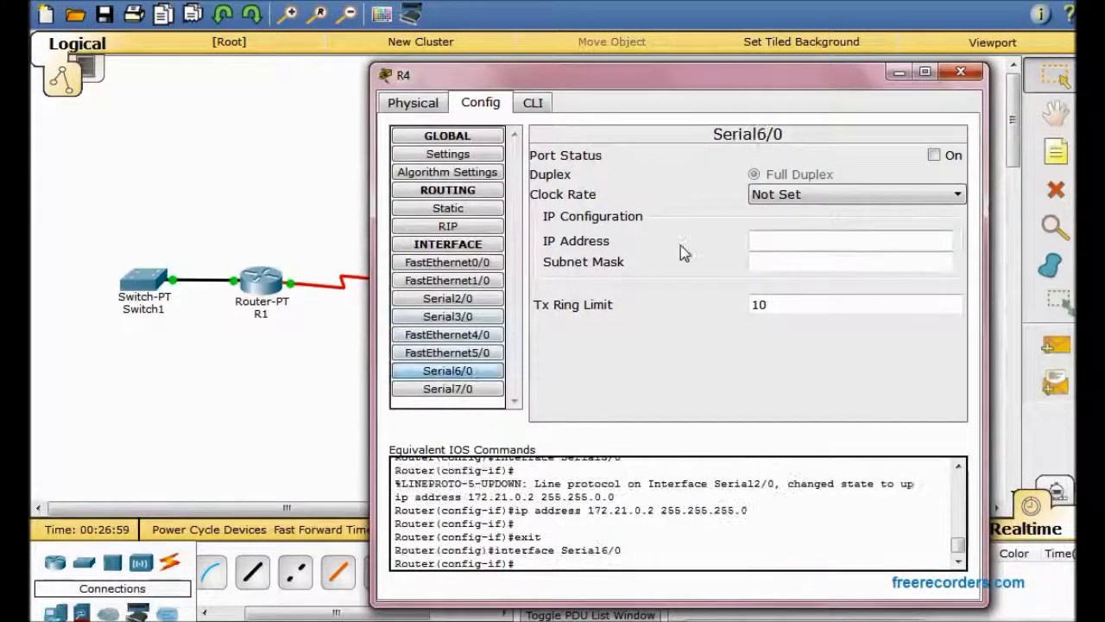
left_click(458, 317)
left_click(941, 157)
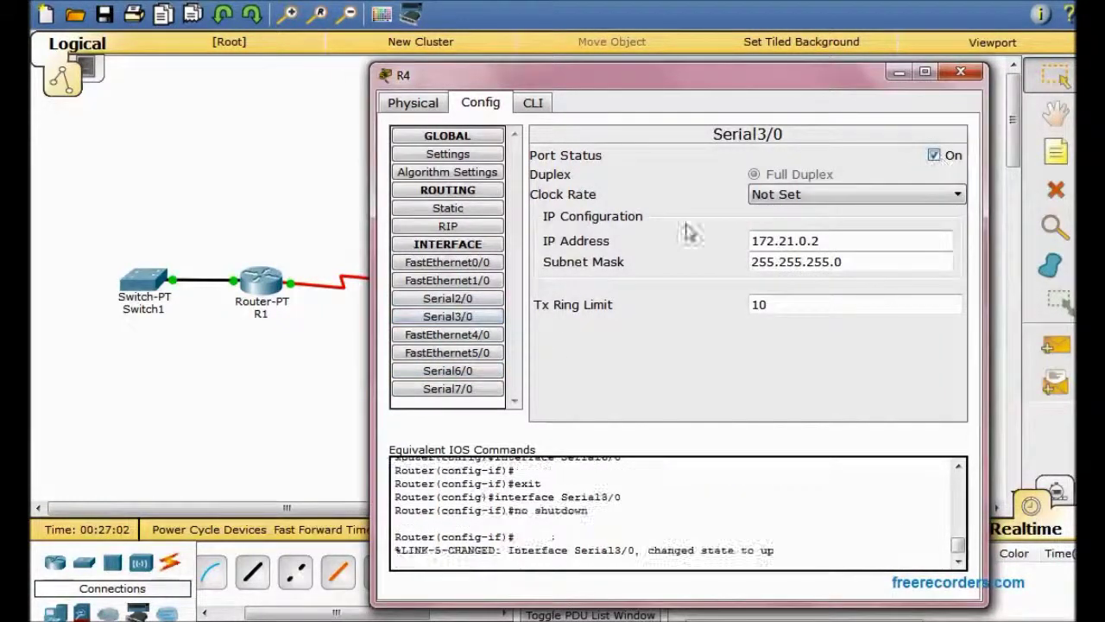
Step: Configure R4's Serial6/0 with IP address 172.22.0.2 and subnet mask 255.255.255.0, and turn the port on
left_click(447, 371)
left_click(812, 251)
type("172.22.0.2")
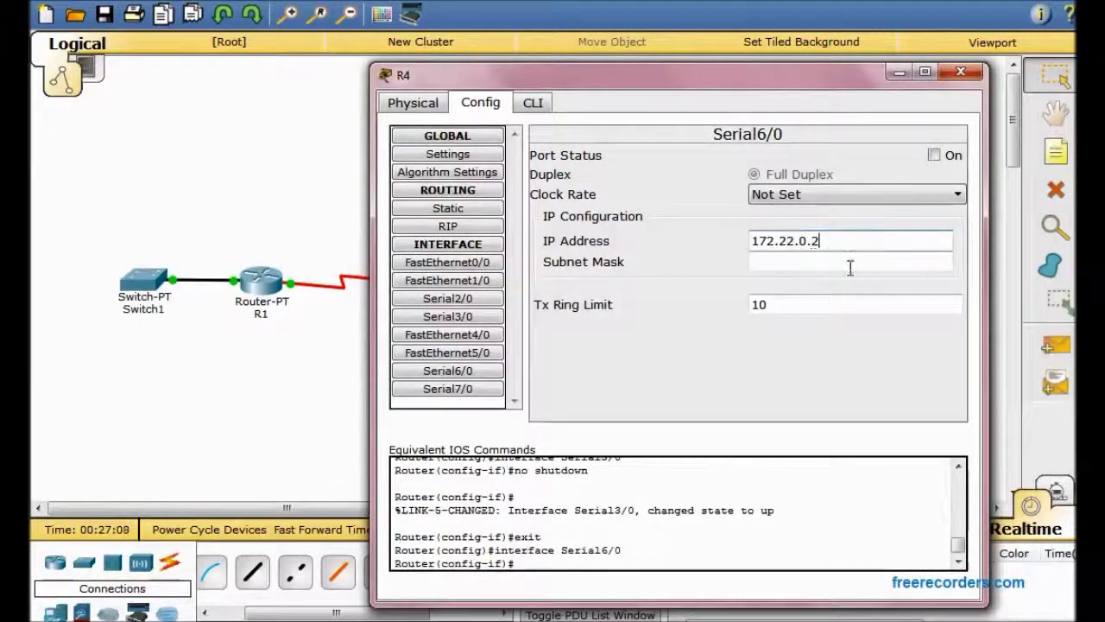
left_click(851, 263)
key("BackSpace")
type("255.255.255.0")
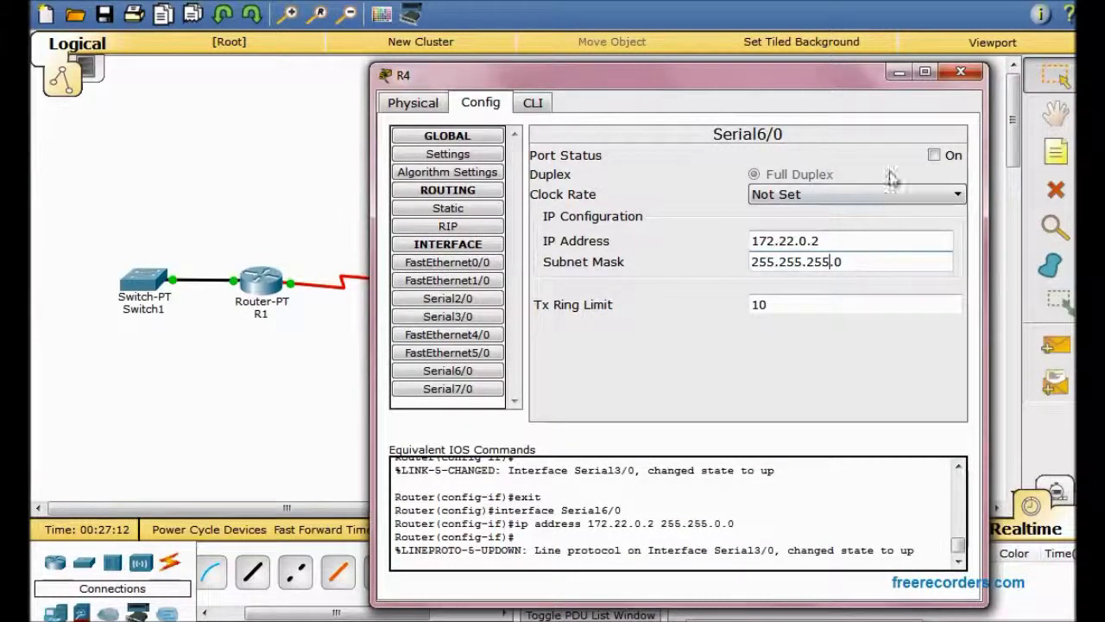
left_click(934, 156)
Step: Configure R4's Serial7/0 with IP address 172.23.0.2 and subnet mask 255.255.255.0, turn the port on and close the router's window
left_click(453, 388)
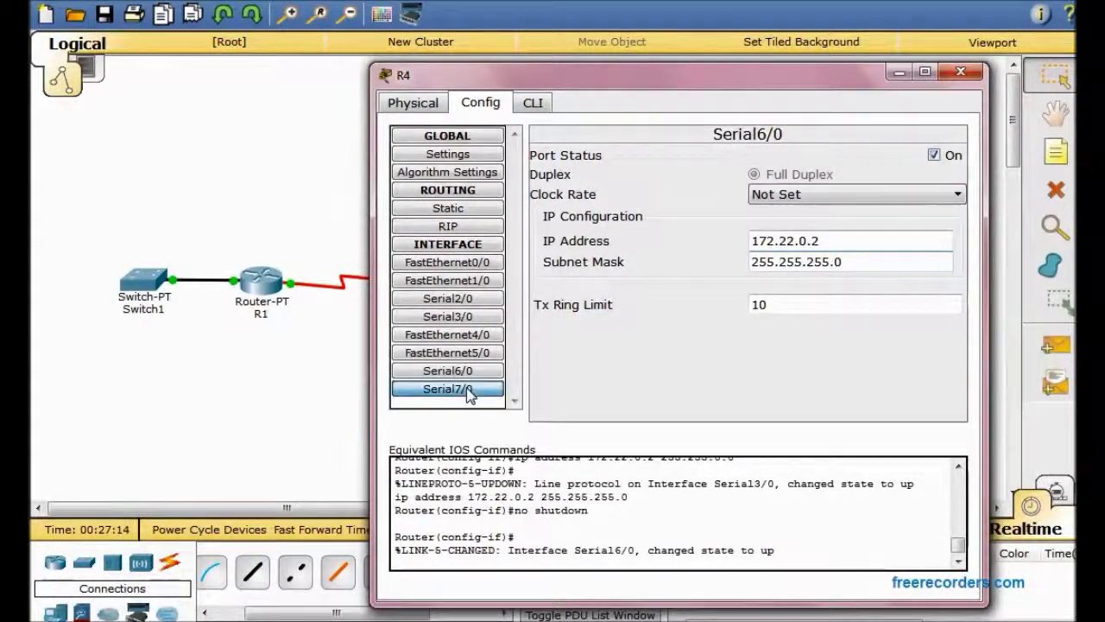
left_click(838, 246)
type("1")
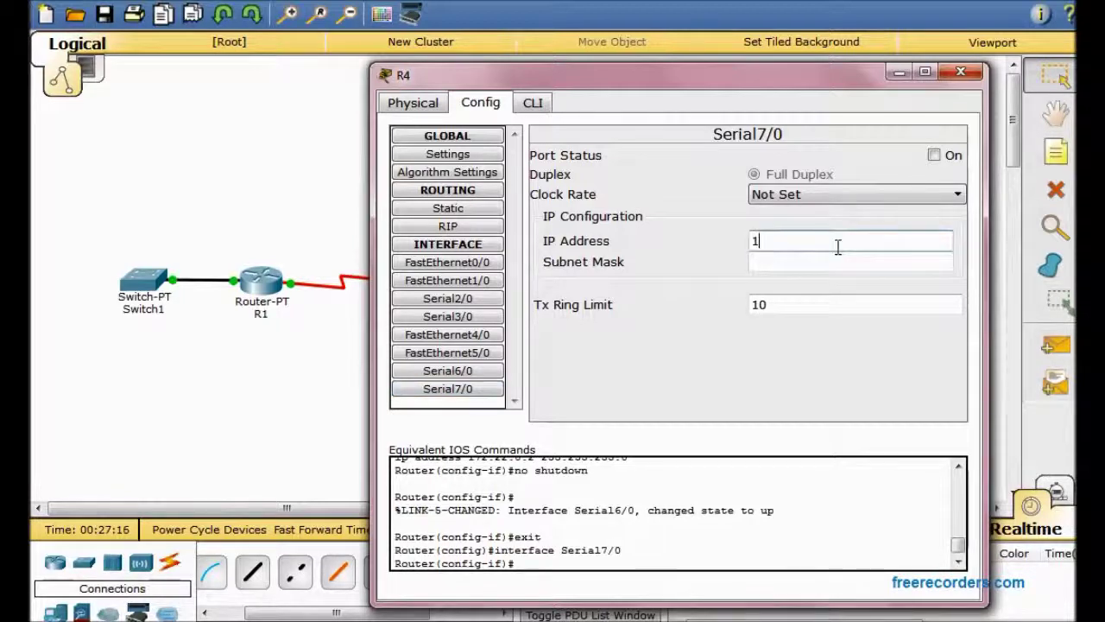
type("72.2")
type("3.0.2")
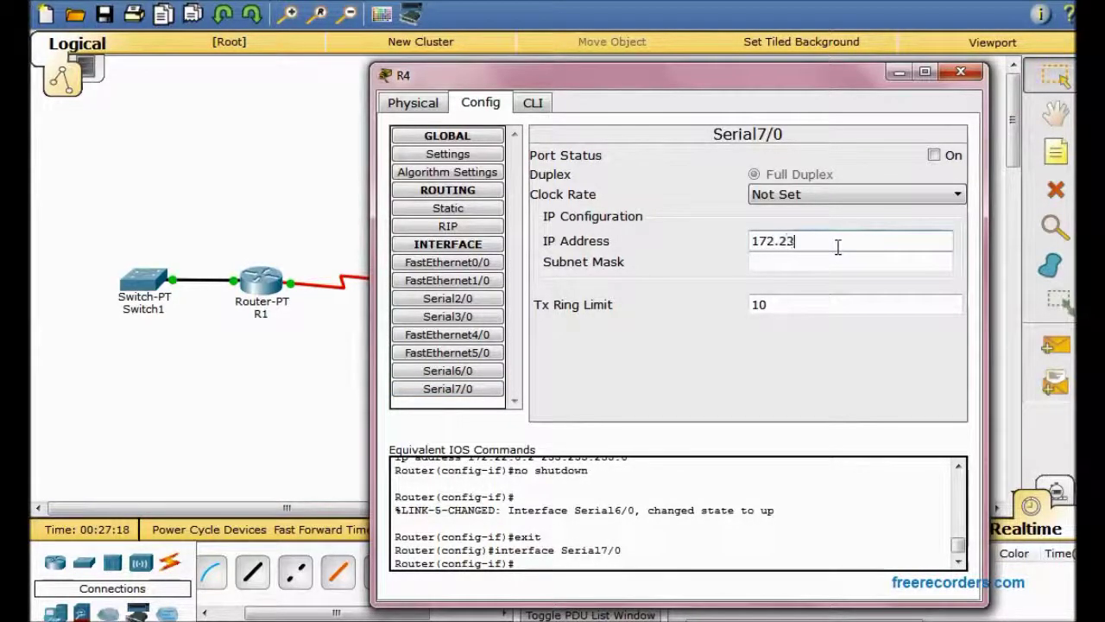
left_click(863, 271)
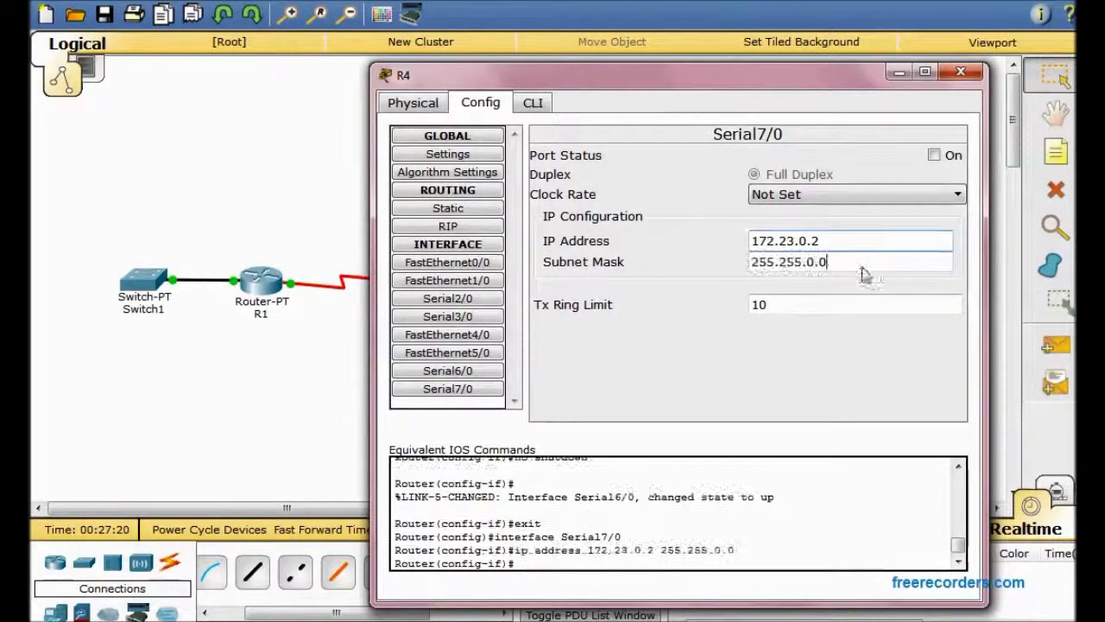
key("Left")
key("Left")
key("BackSpace")
type("255")
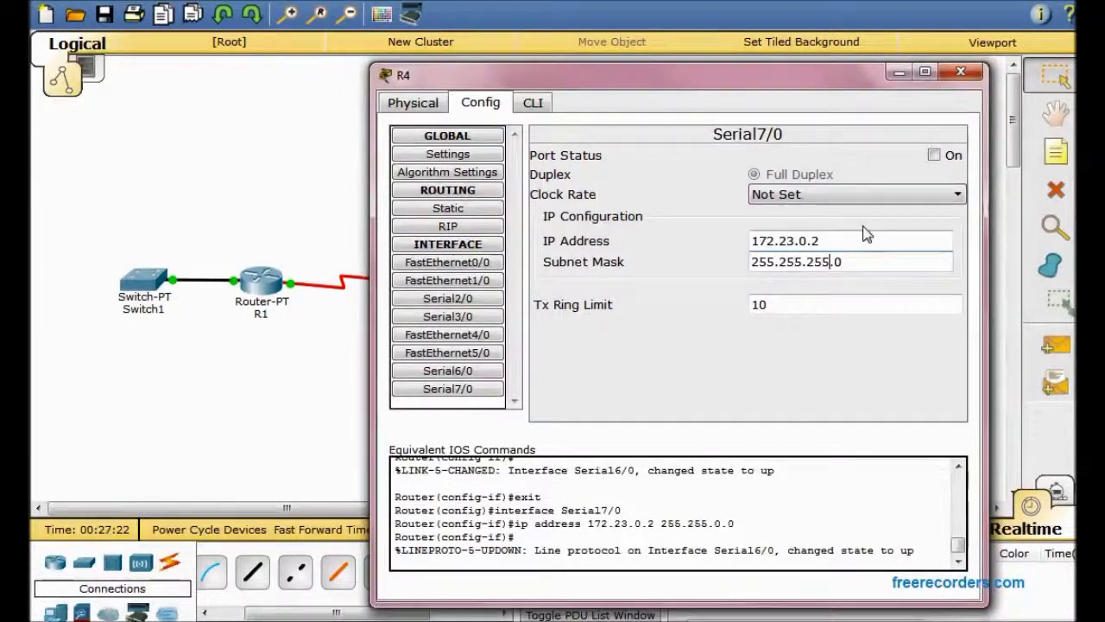
left_click(934, 154)
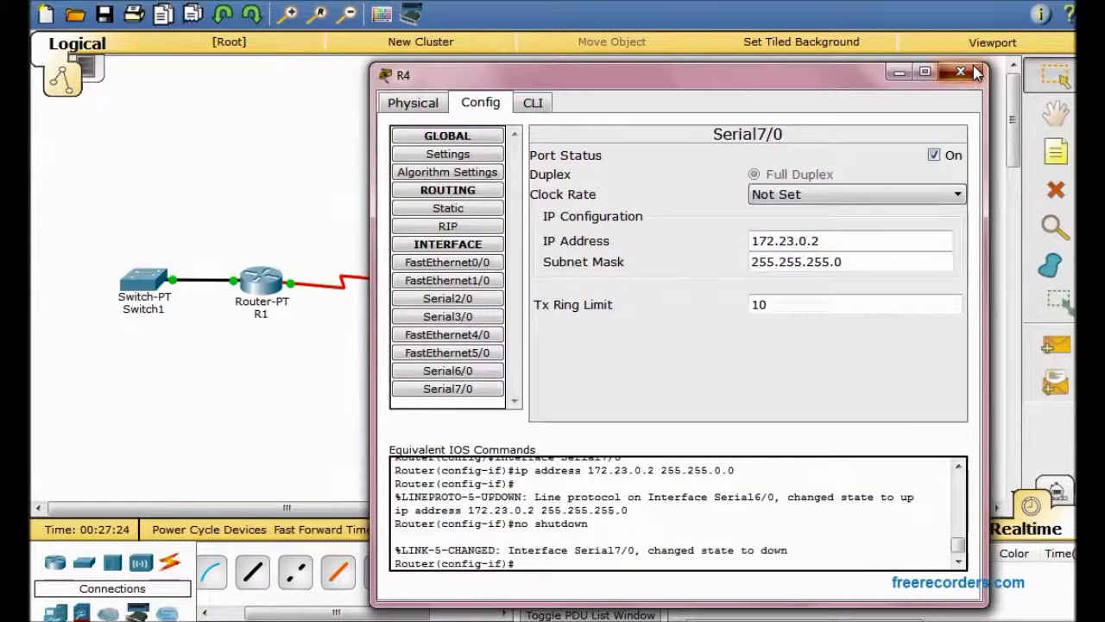
left_click(960, 71)
Step: Configure router R5's Serial2/0 with IP address 172.23.0.1 and subnet mask 255.255.255.0, and turn the port on
left_click(434, 137)
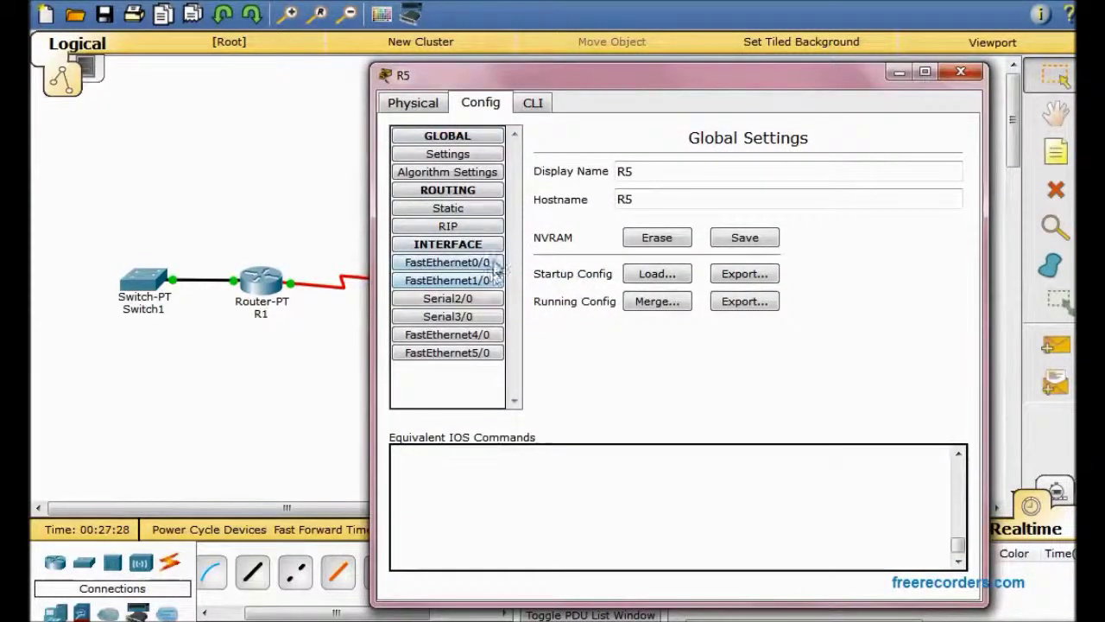
left_click(482, 298)
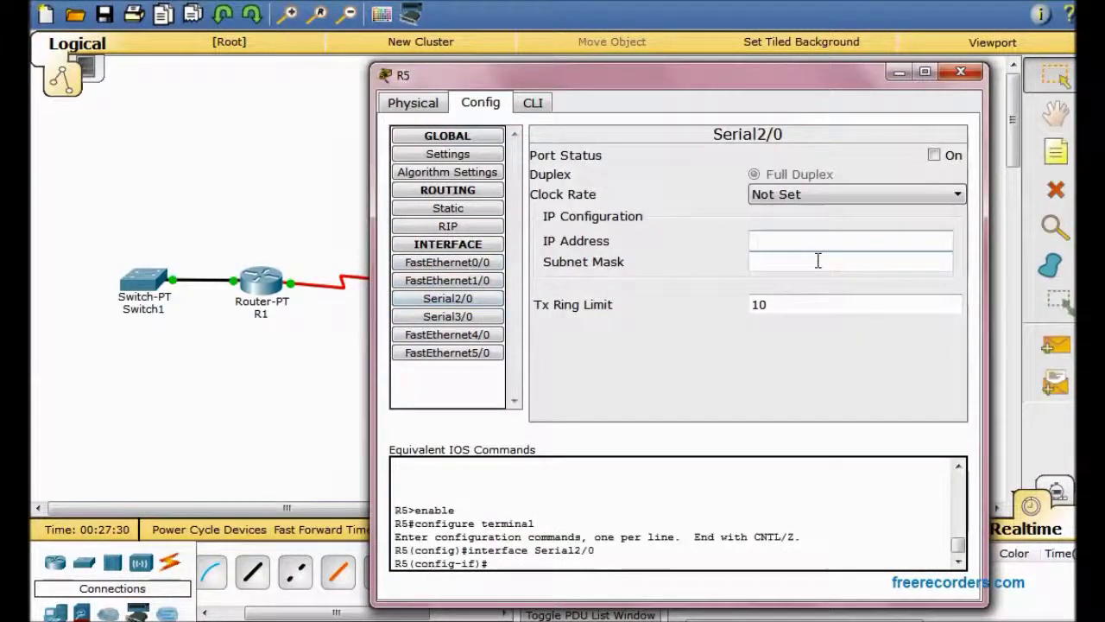
type("1")
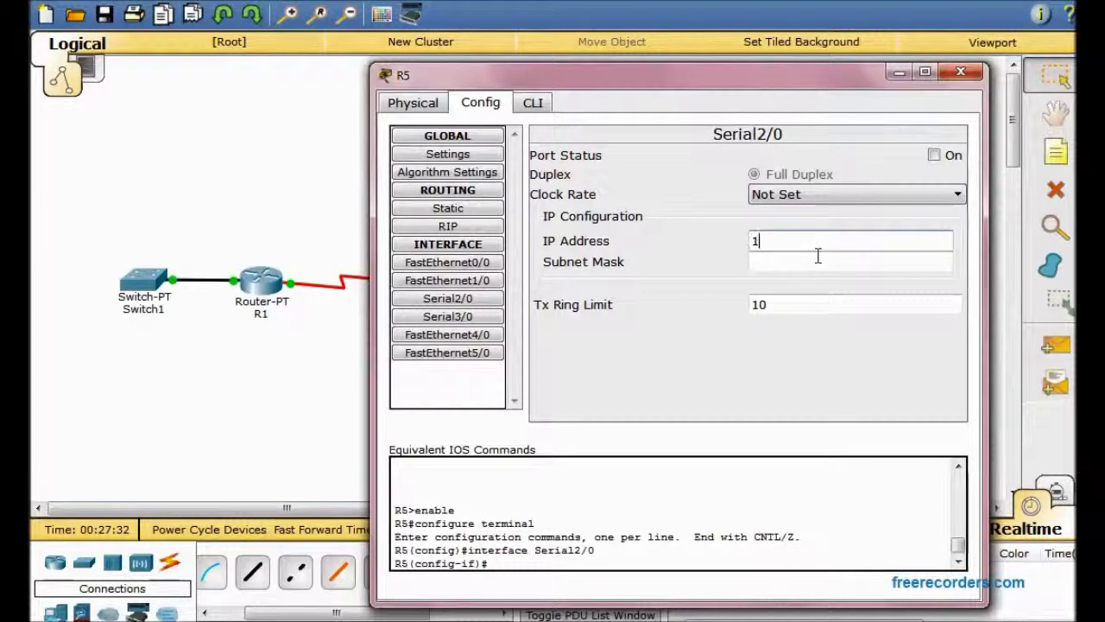
type("72.")
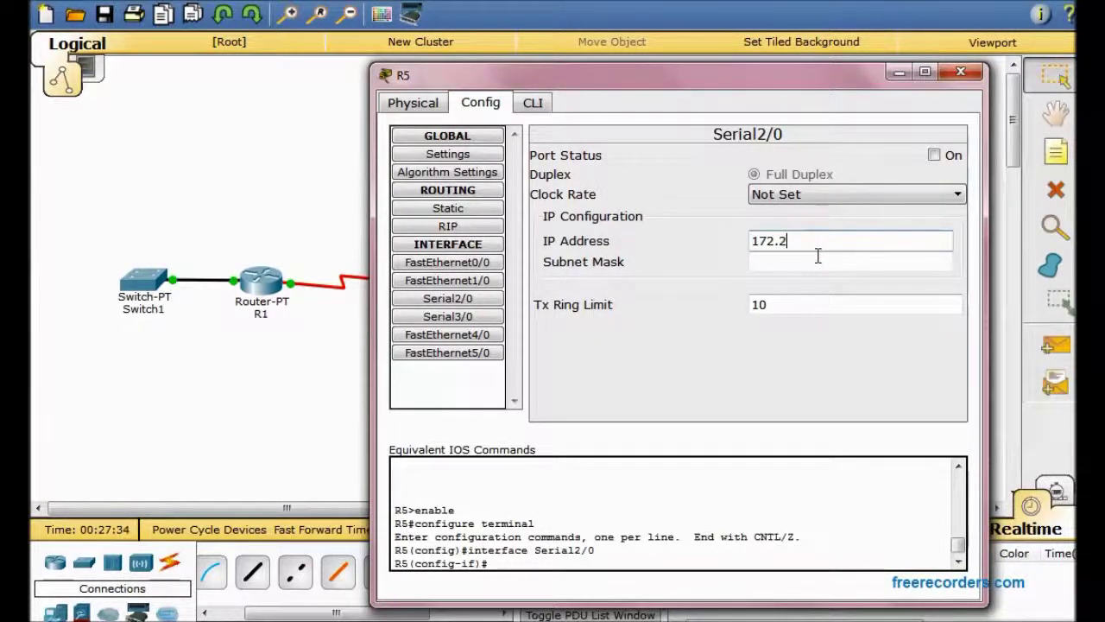
type("24.0.1")
left_click(870, 273)
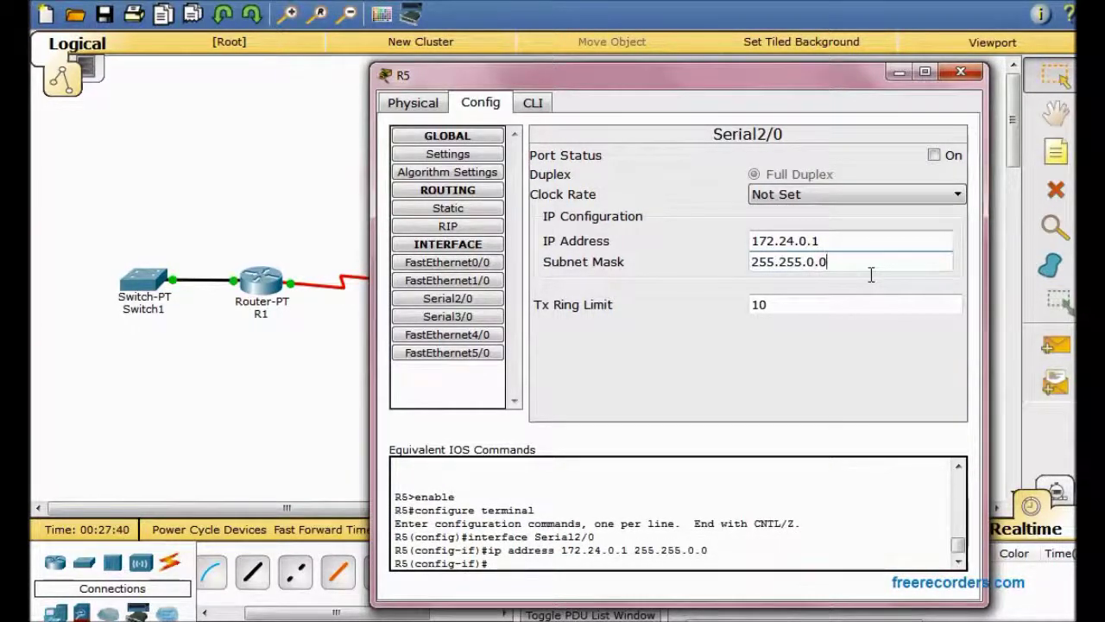
left_click(820, 250)
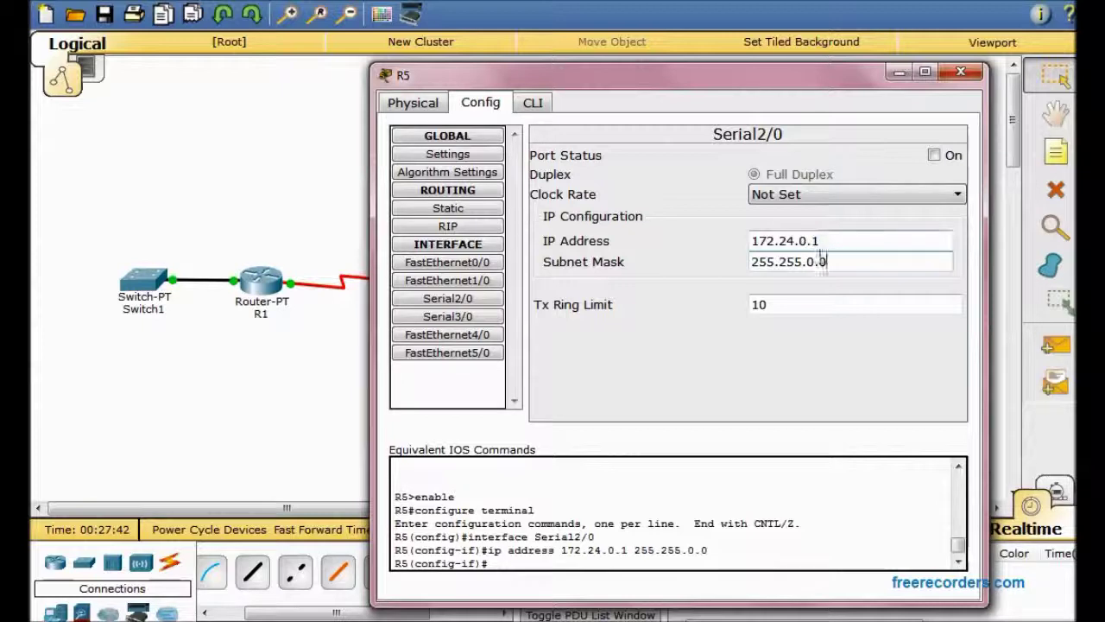
key("BackSpace")
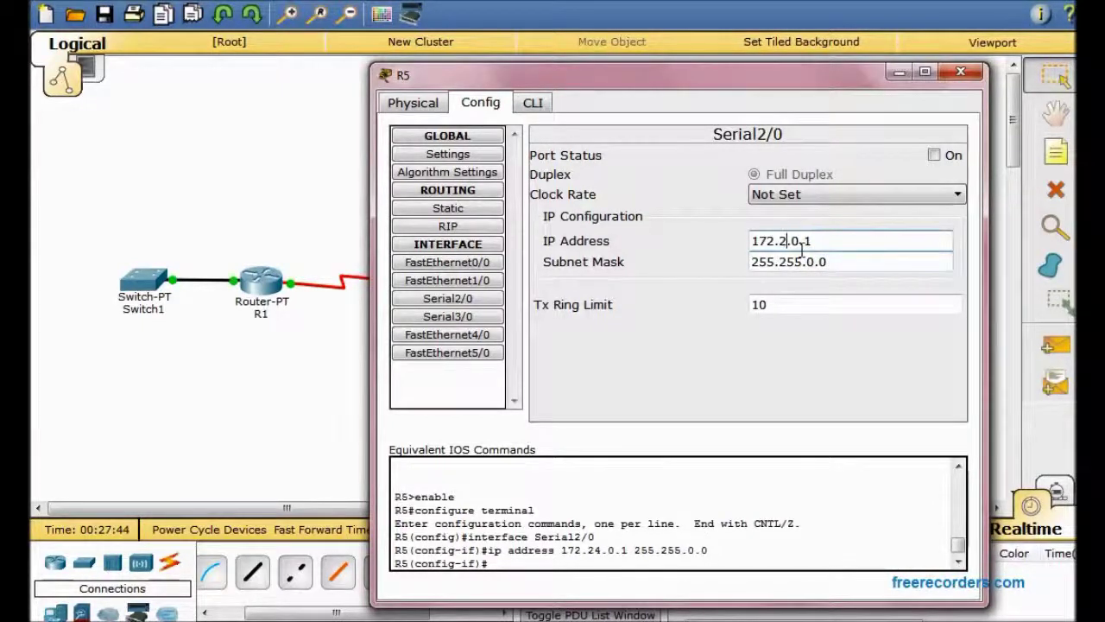
type("3")
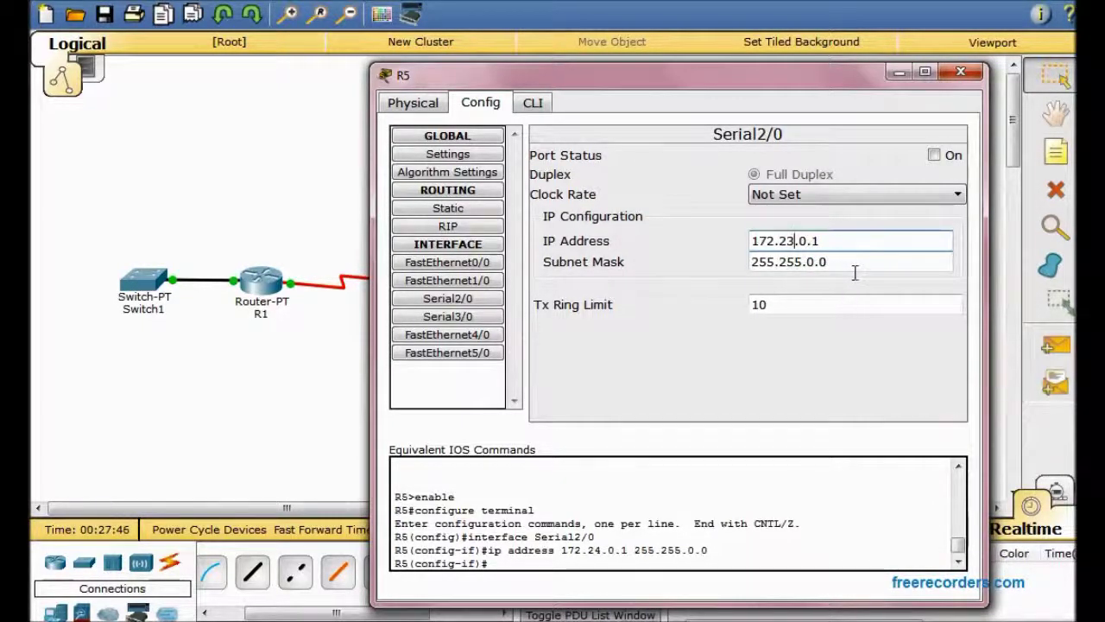
left_click(855, 272)
key("BackSpace")
type("255.")
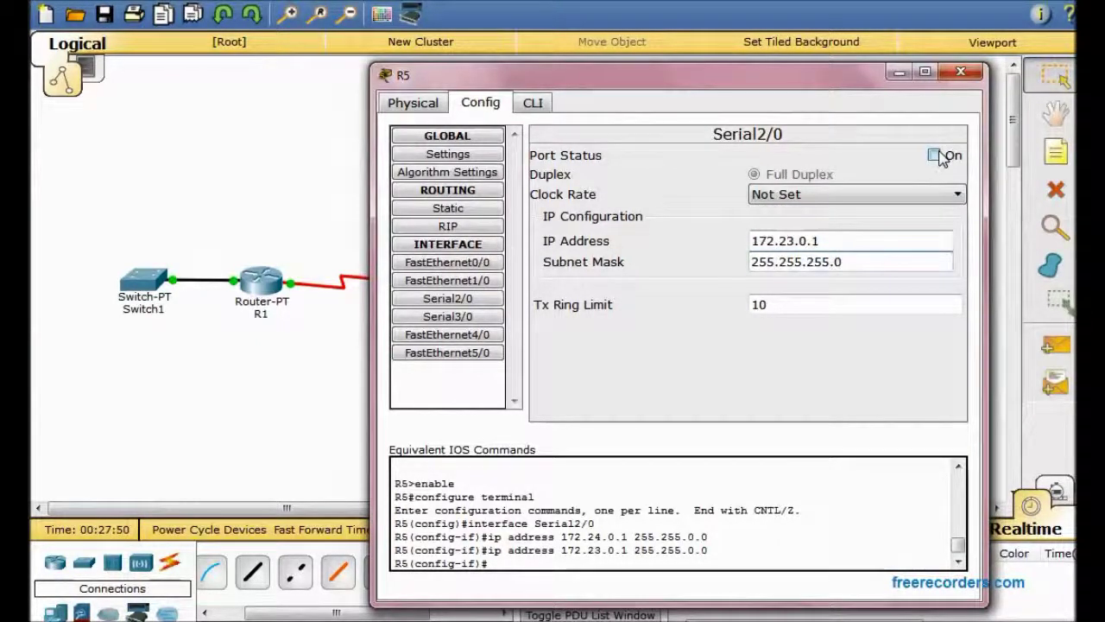
left_click(936, 156)
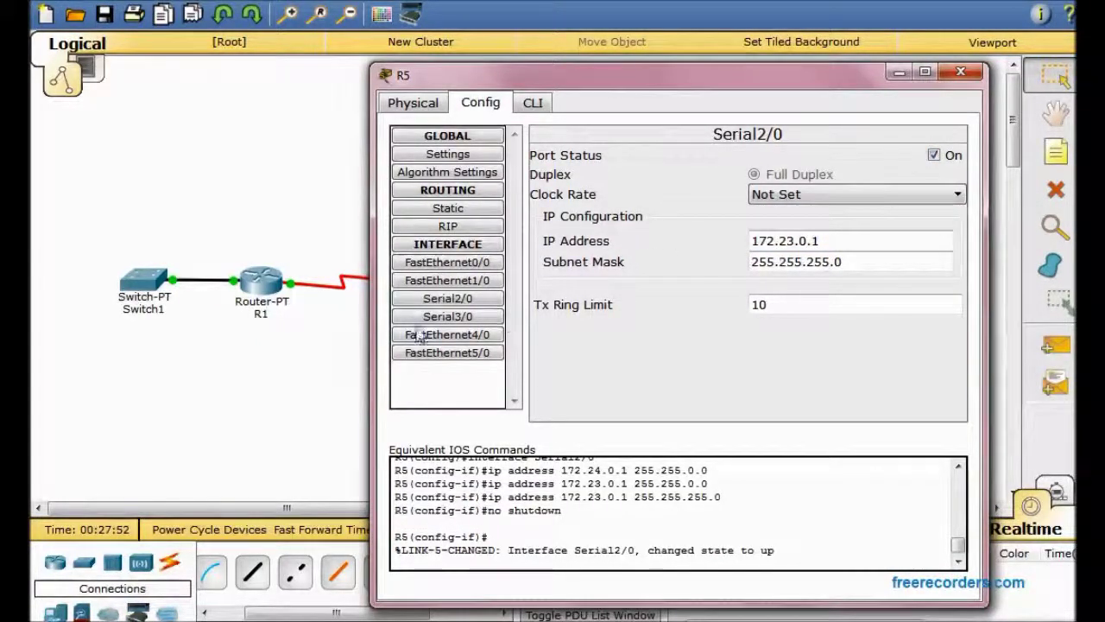
Step: Configure R5's Serial3/0 with IP address 209.165.201.1 and subnet mask 255.255.255.252, turn the port on and close the router's window
left_click(469, 323)
left_click(777, 244)
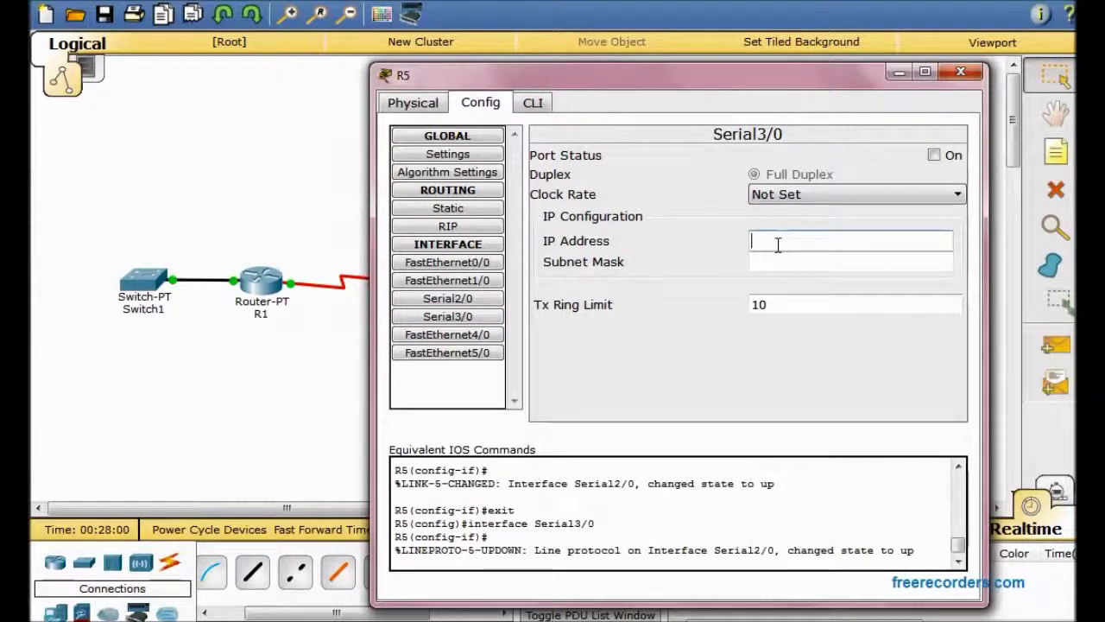
type("209.165.201.1")
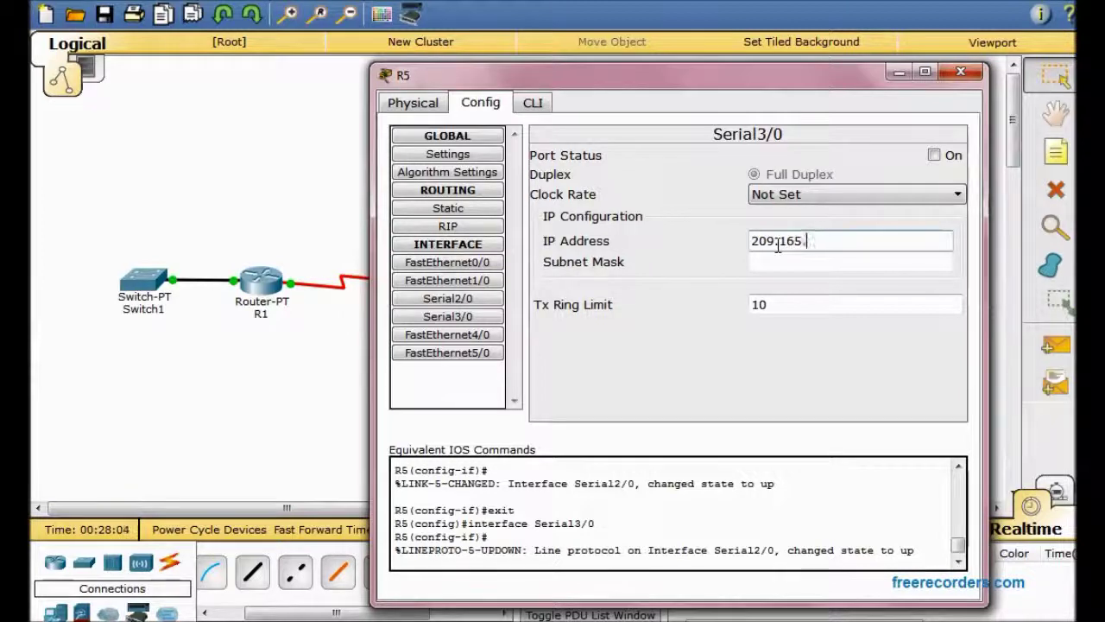
left_click(853, 270)
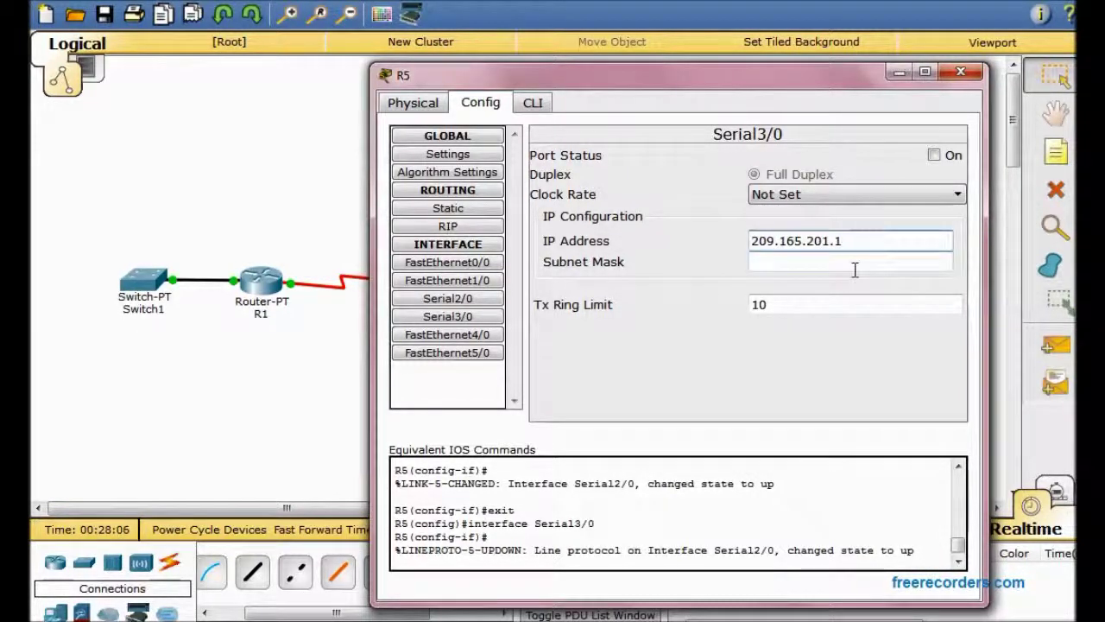
key("BackSpace")
type("252")
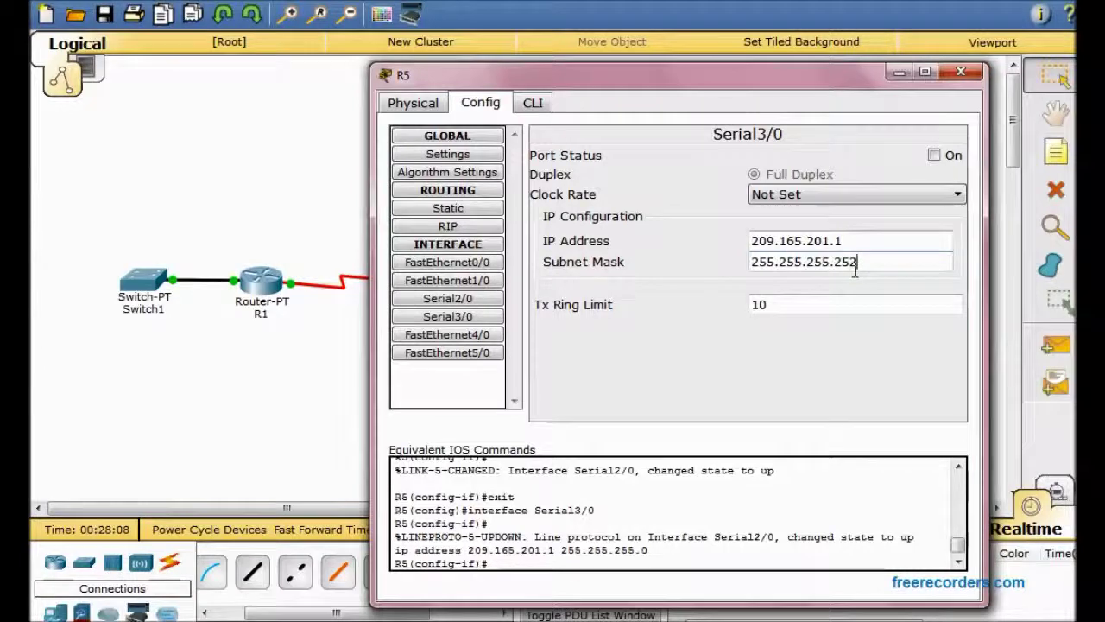
left_click(935, 155)
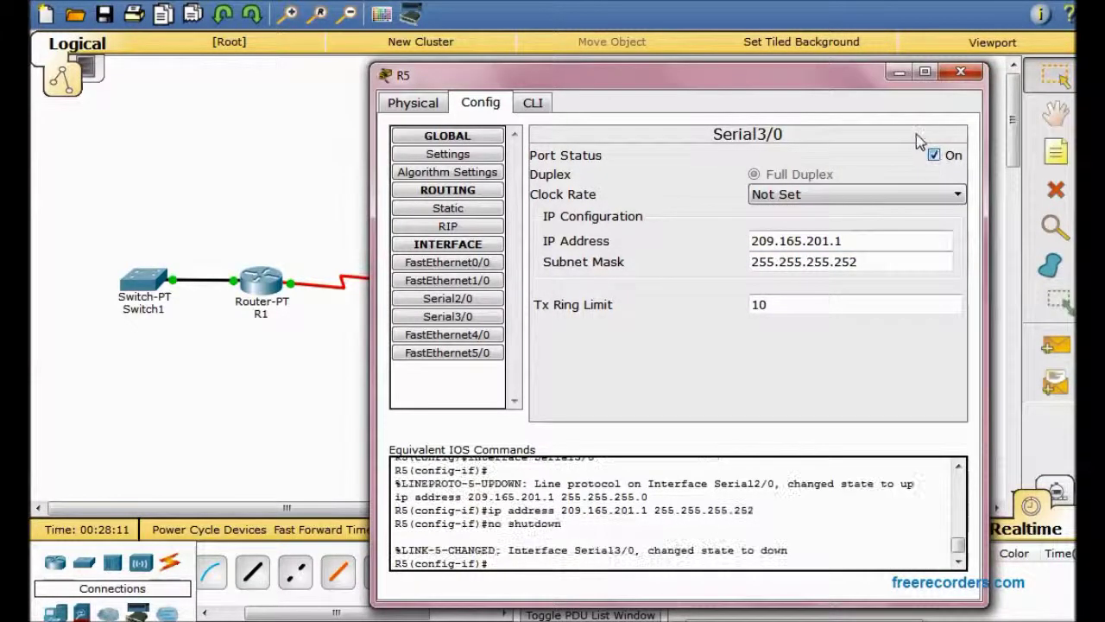
left_click(961, 72)
Step: Configure router R6's FastEthernet0/0 with IP address 209.165.200.225 and subnet mask 255.255.255.224, and turn the port on
left_click(581, 134)
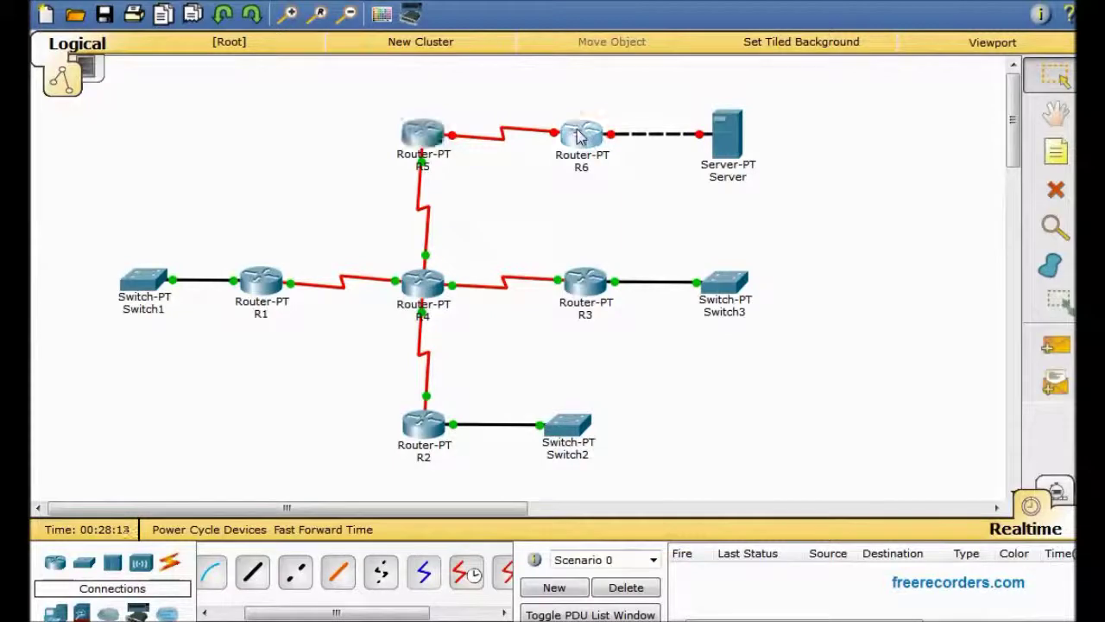
left_click_drag(623, 76, 585, 44)
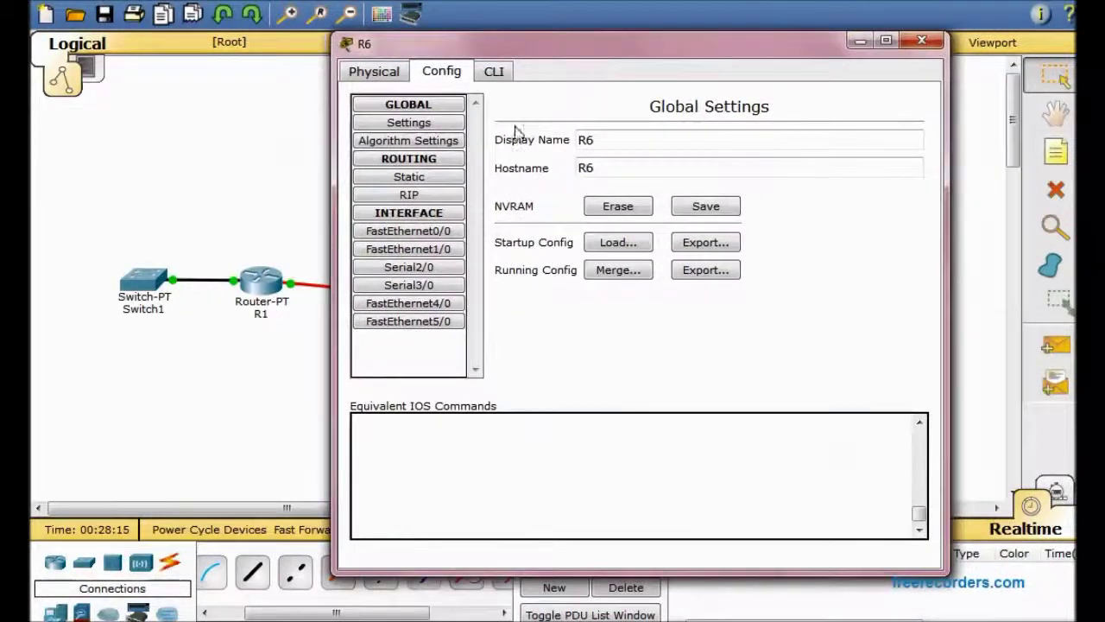
left_click(444, 233)
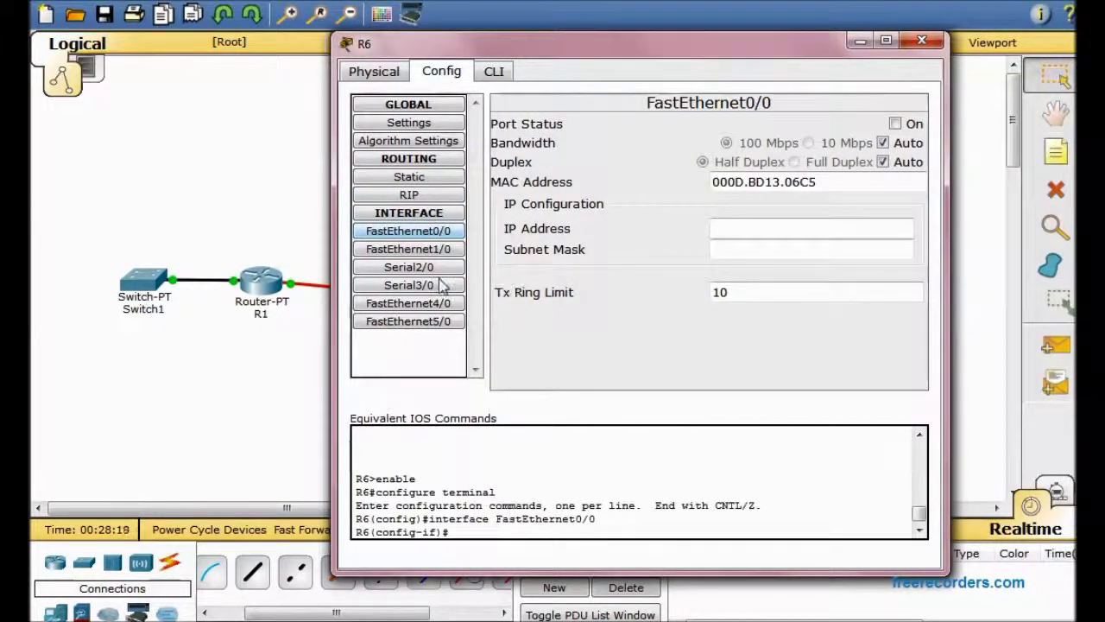
left_click(447, 231)
left_click(770, 247)
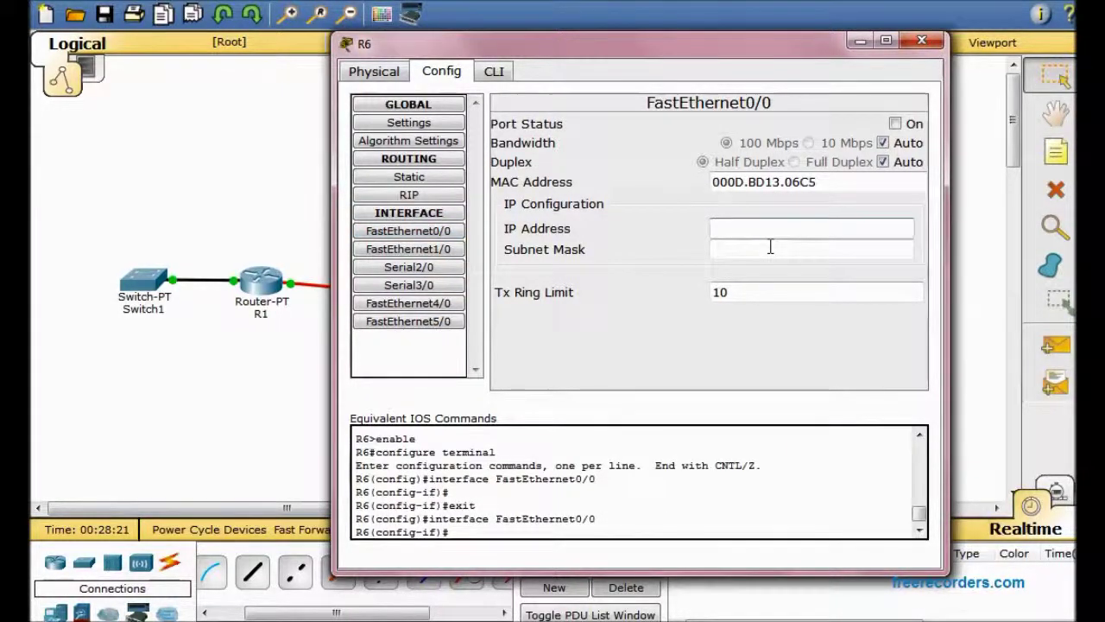
type("209")
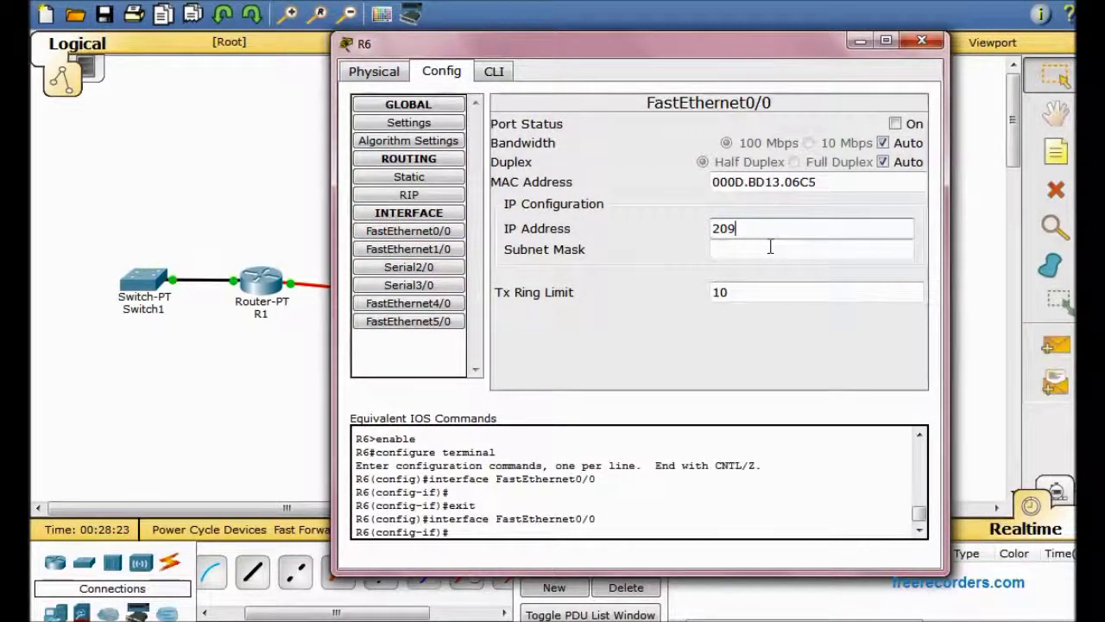
type(".165.200.225")
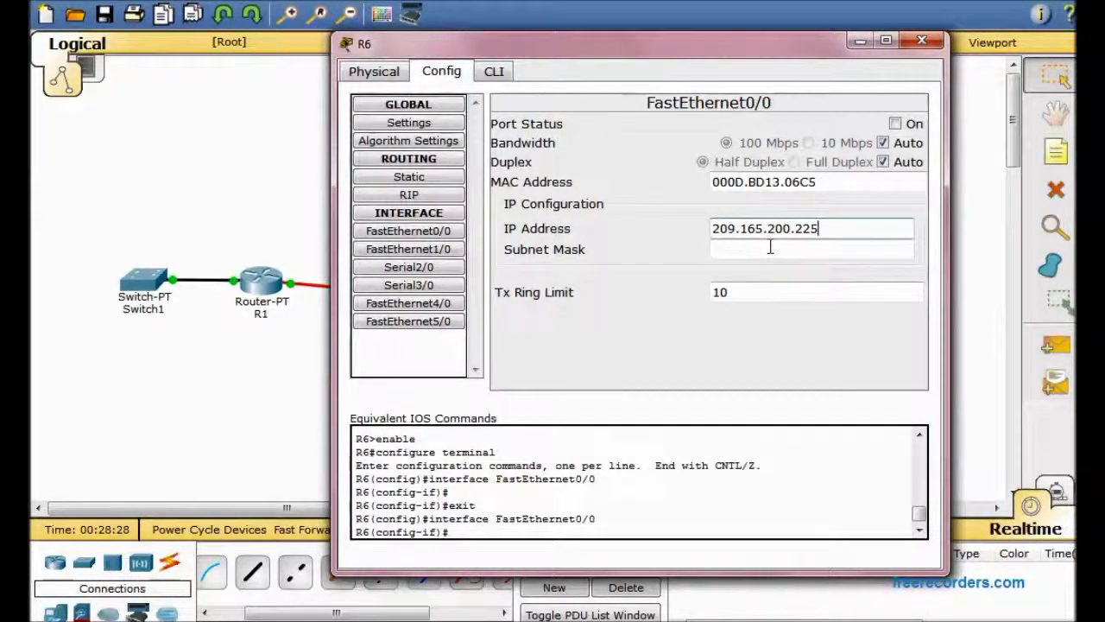
left_click(821, 254)
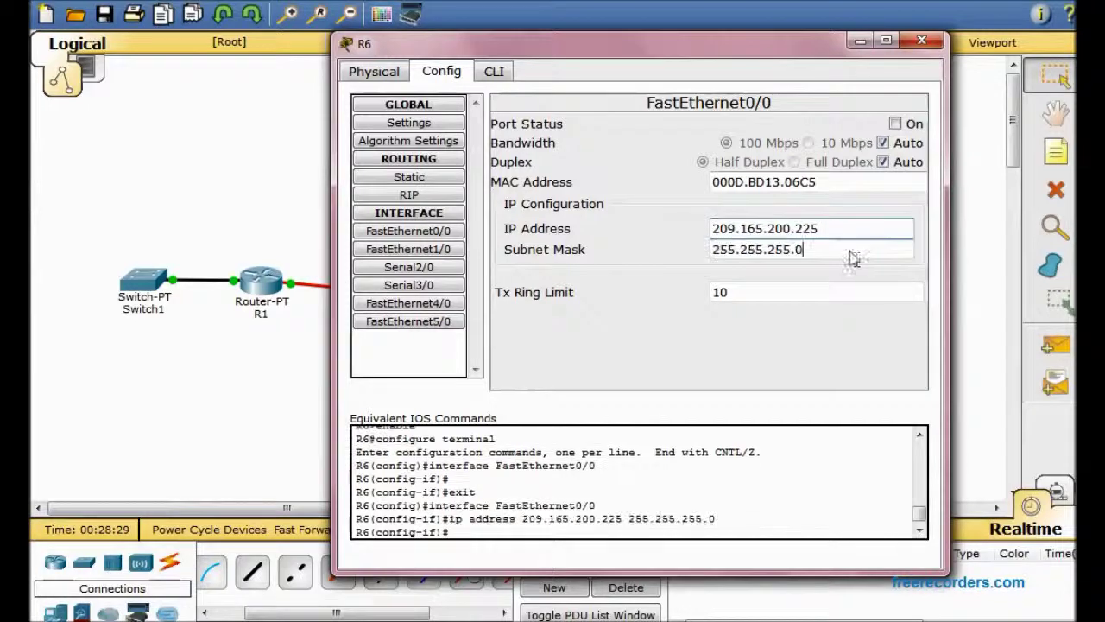
key("BackSpace")
type("24")
key("BackSpace")
type("25")
key("BackSpace")
type("4")
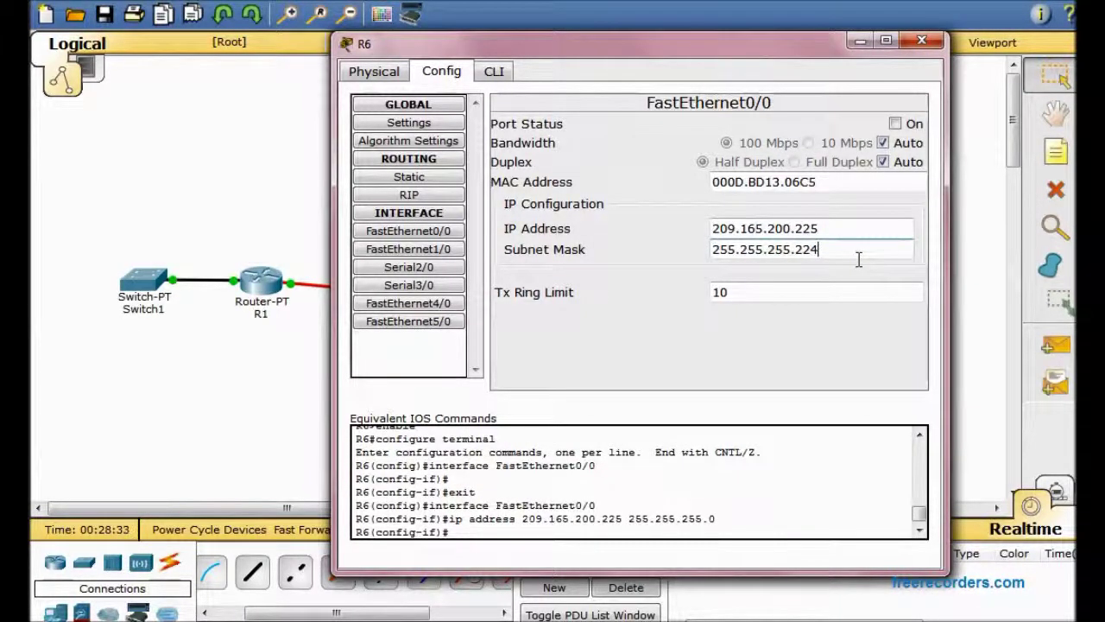
left_click(894, 123)
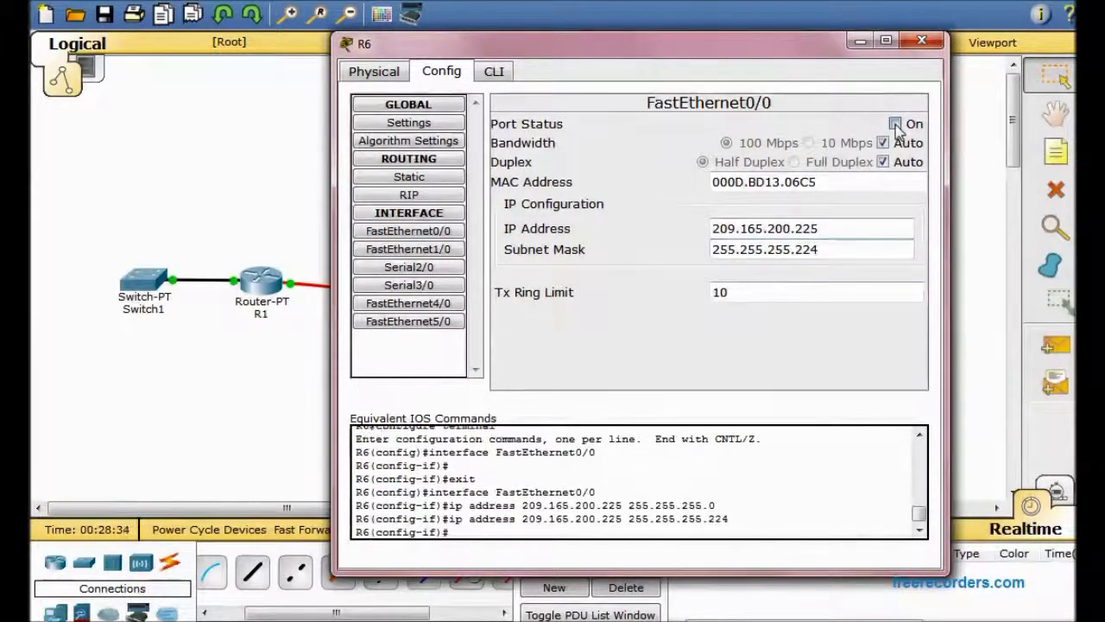
Step: Configure R6's Serial2/0 with IP address 209.165.201.2 and subnet mask 255.255.255.252, turn the port on and close the router's window
left_click(423, 268)
left_click(793, 209)
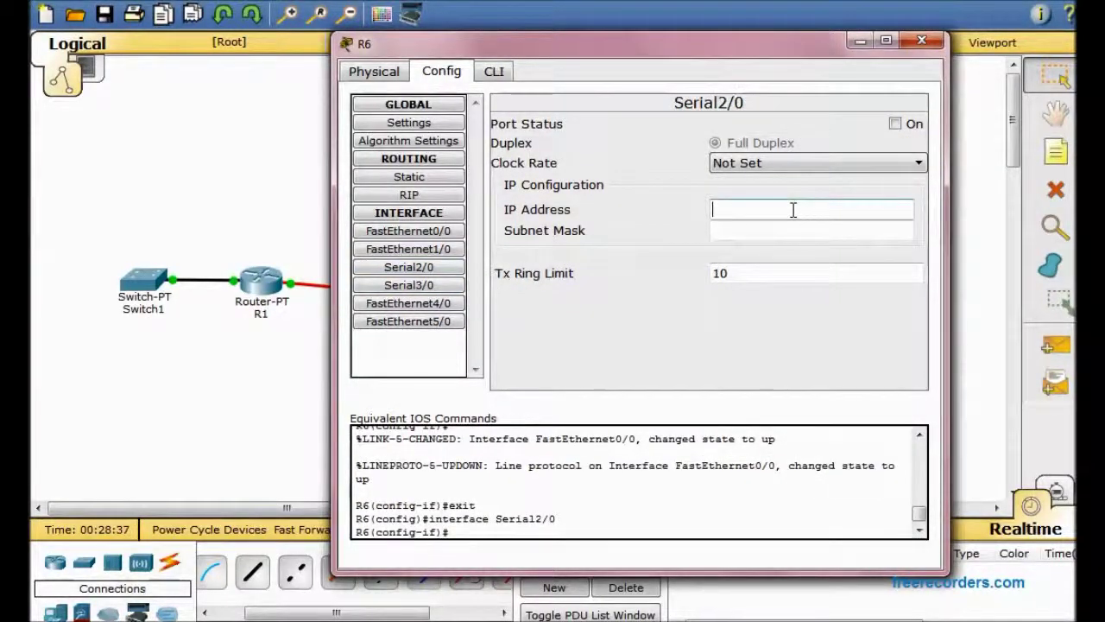
type("209.")
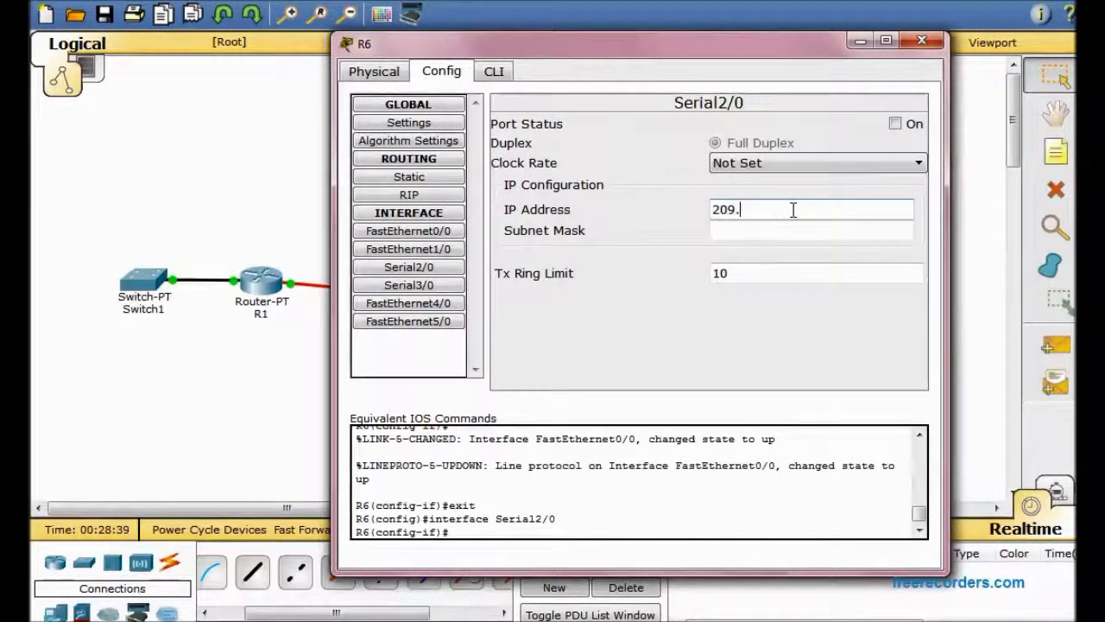
type("165.201.2")
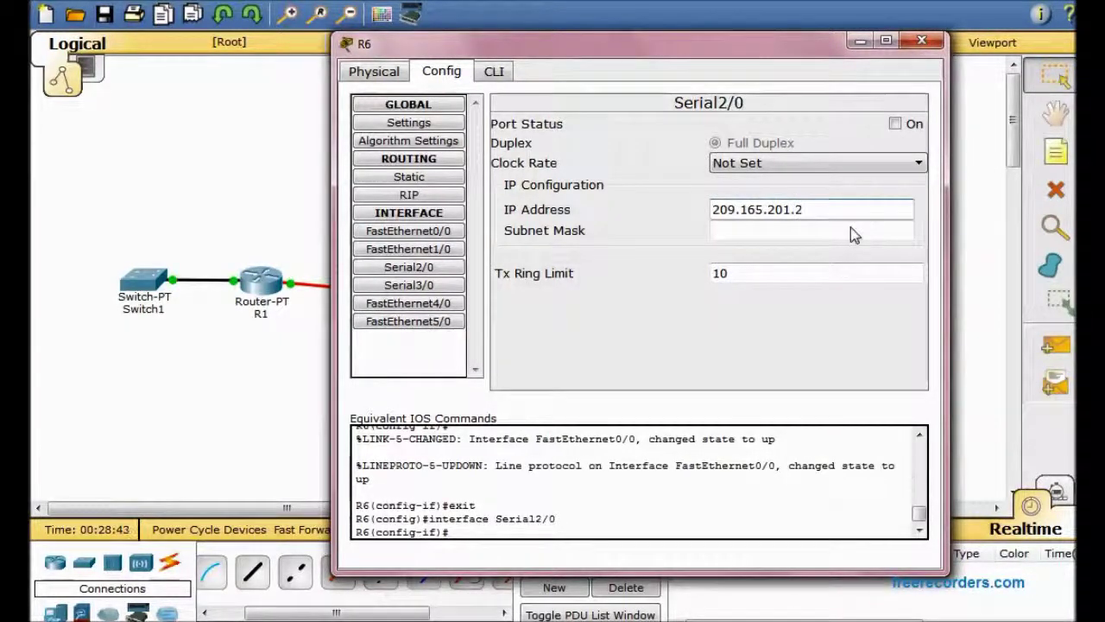
left_click(853, 231)
key("BackSpace")
type("255.255.255.252")
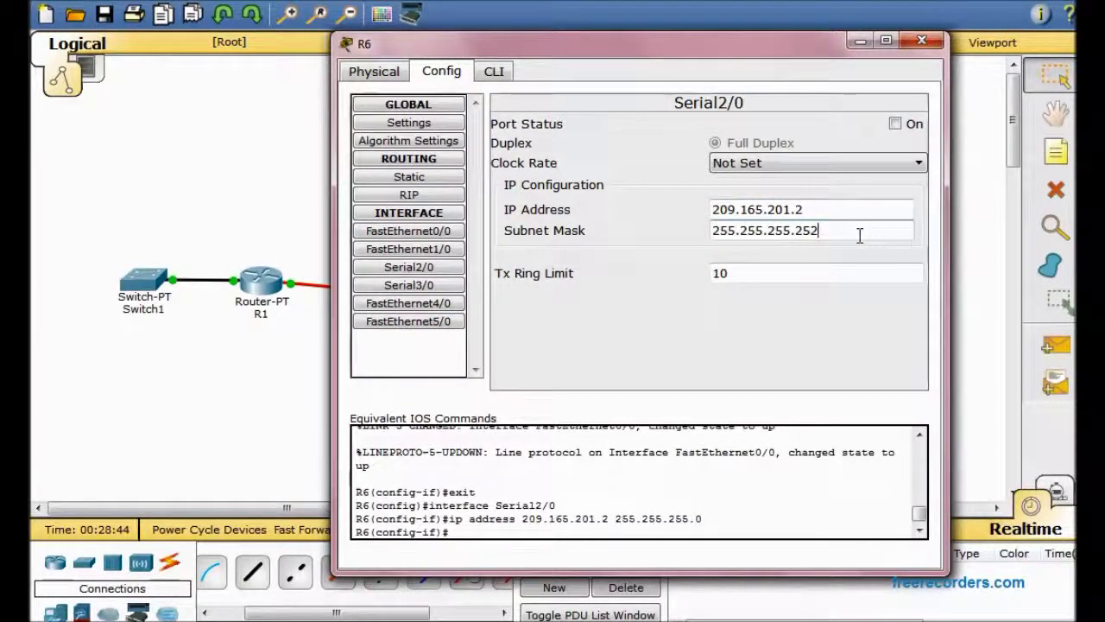
left_click(895, 123)
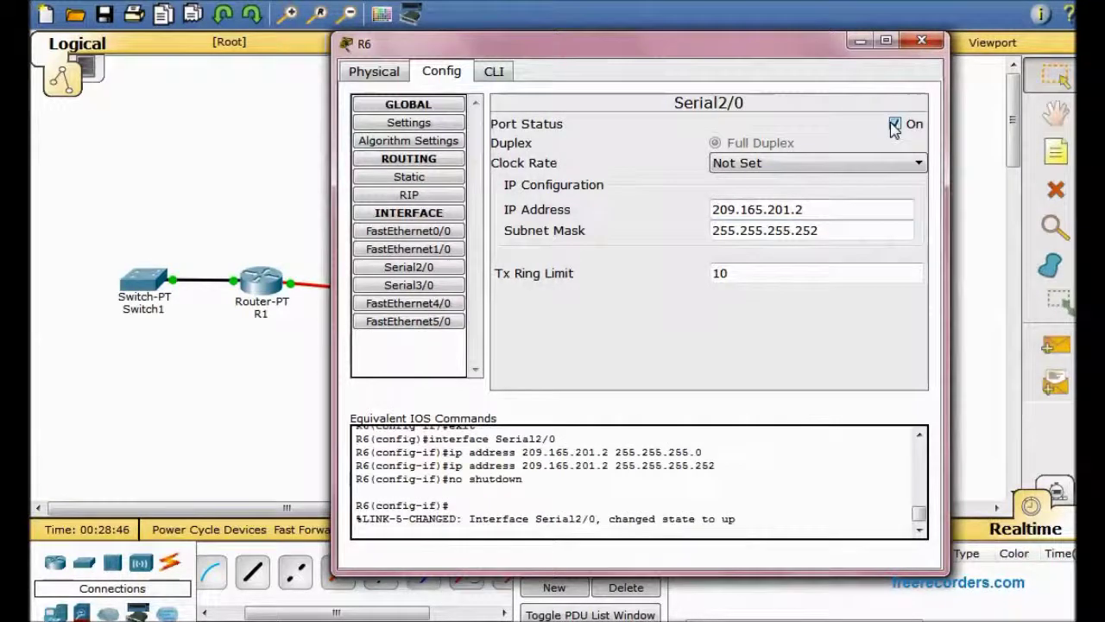
left_click(922, 40)
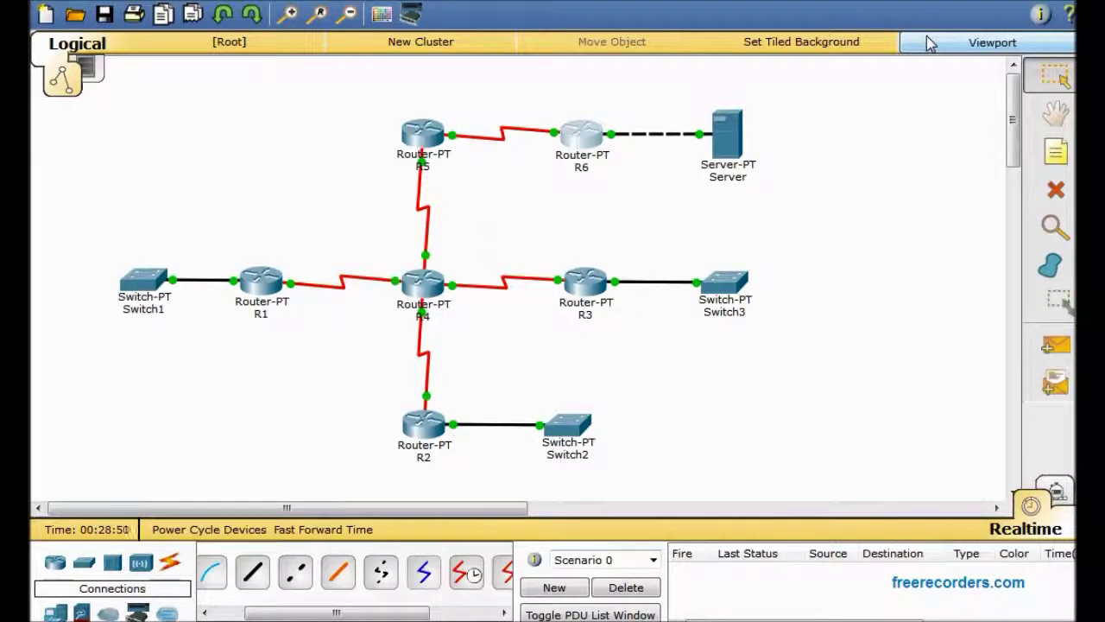
Step: Add a note reading 172.17.0.1 and place it above the link between Switch1 and R1
left_click(1047, 153)
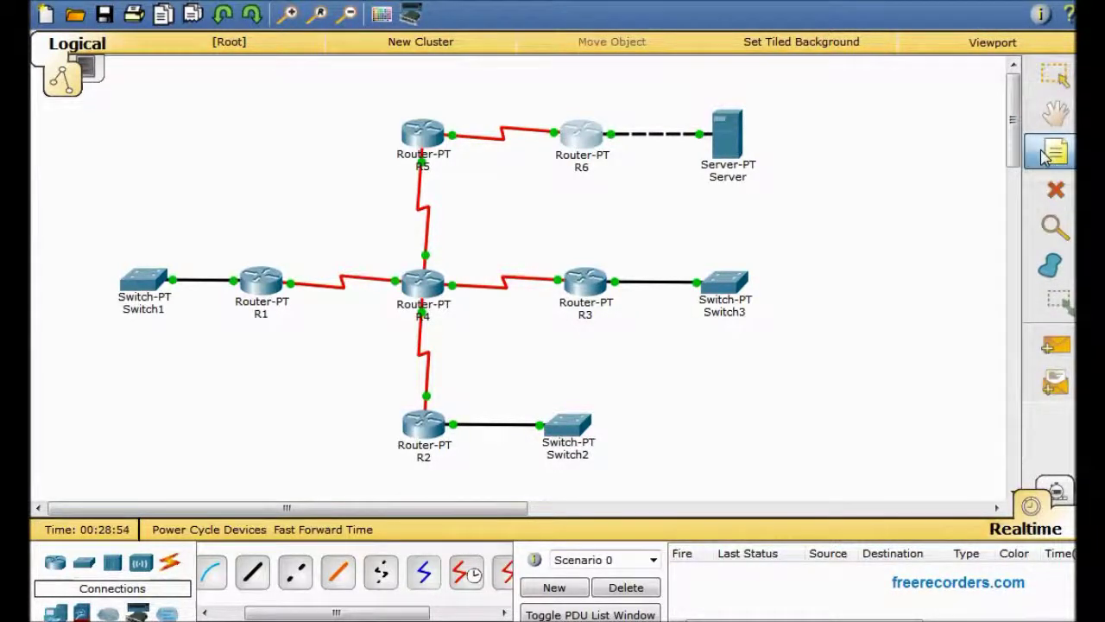
left_click(210, 273)
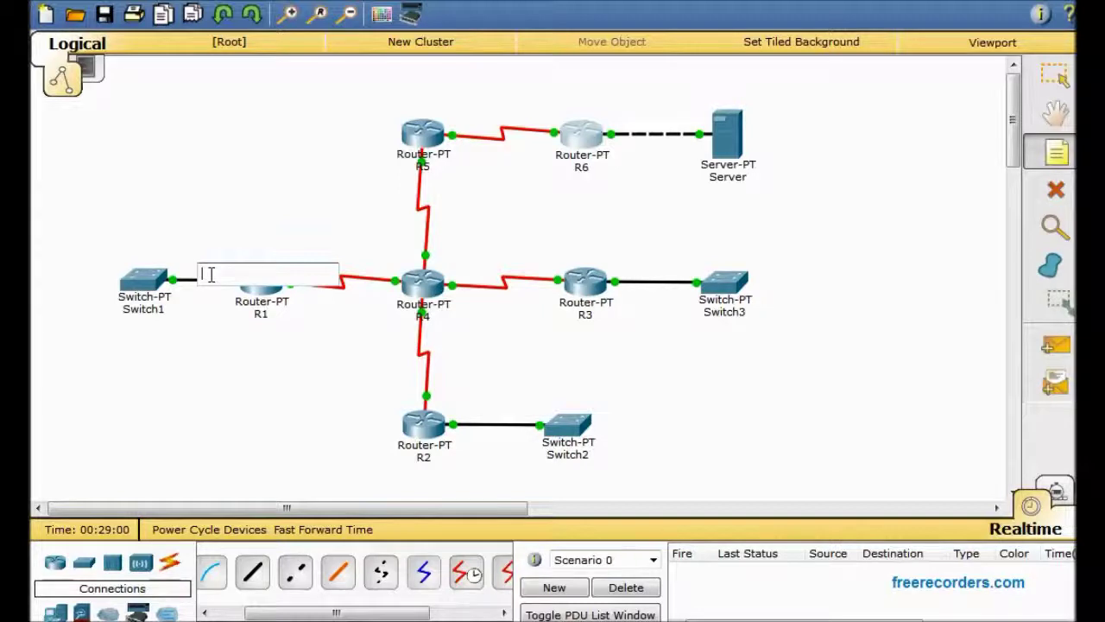
type("172.17.0.1")
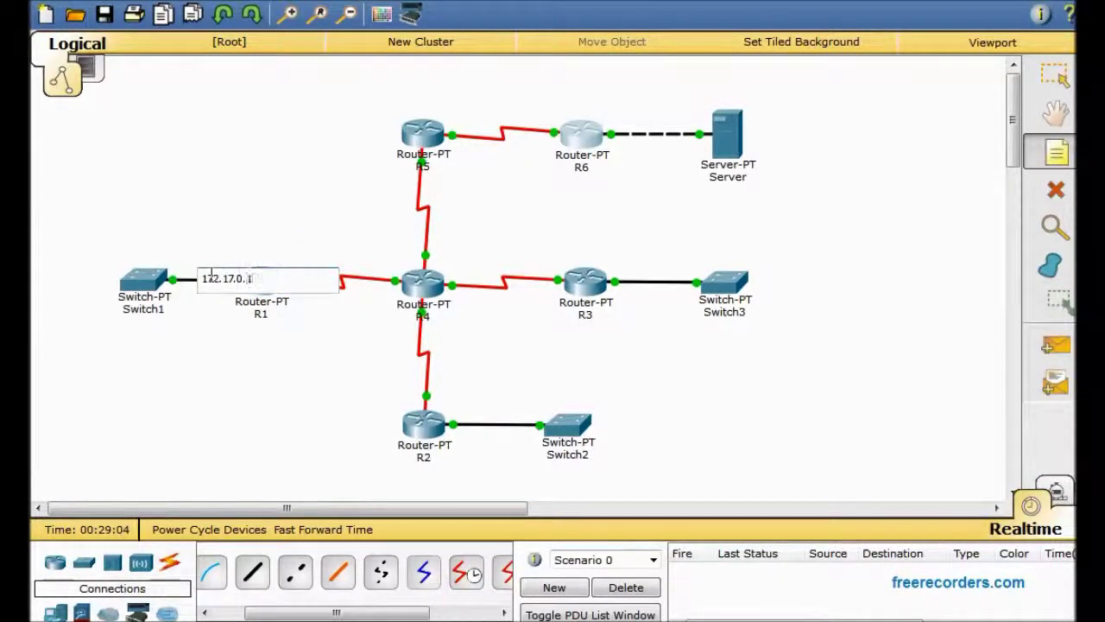
left_click(1056, 77)
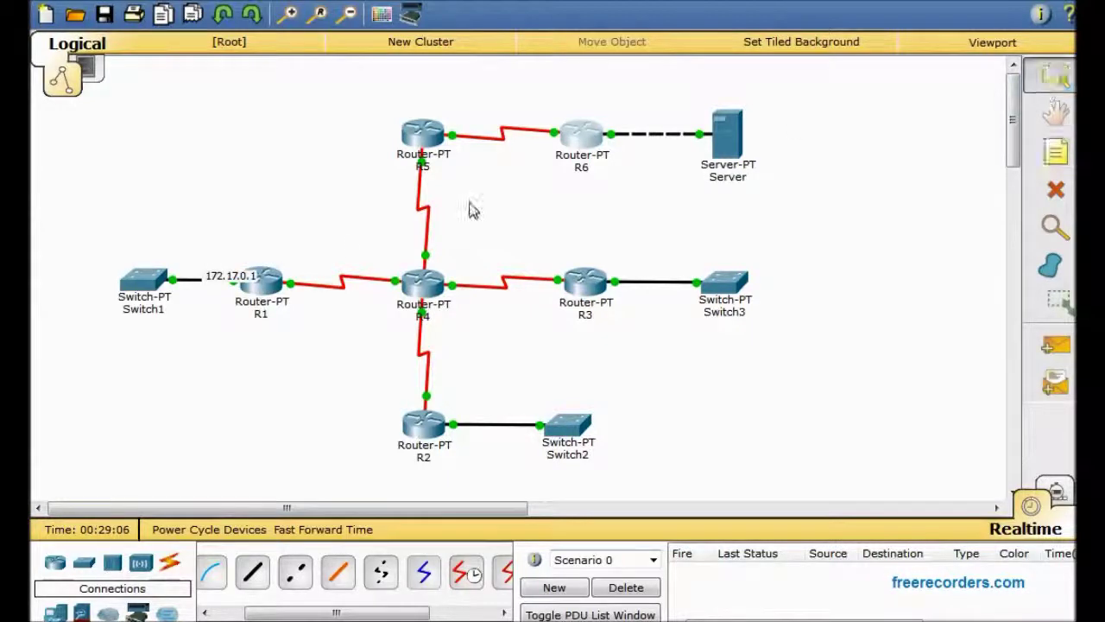
left_click_drag(248, 285, 222, 278)
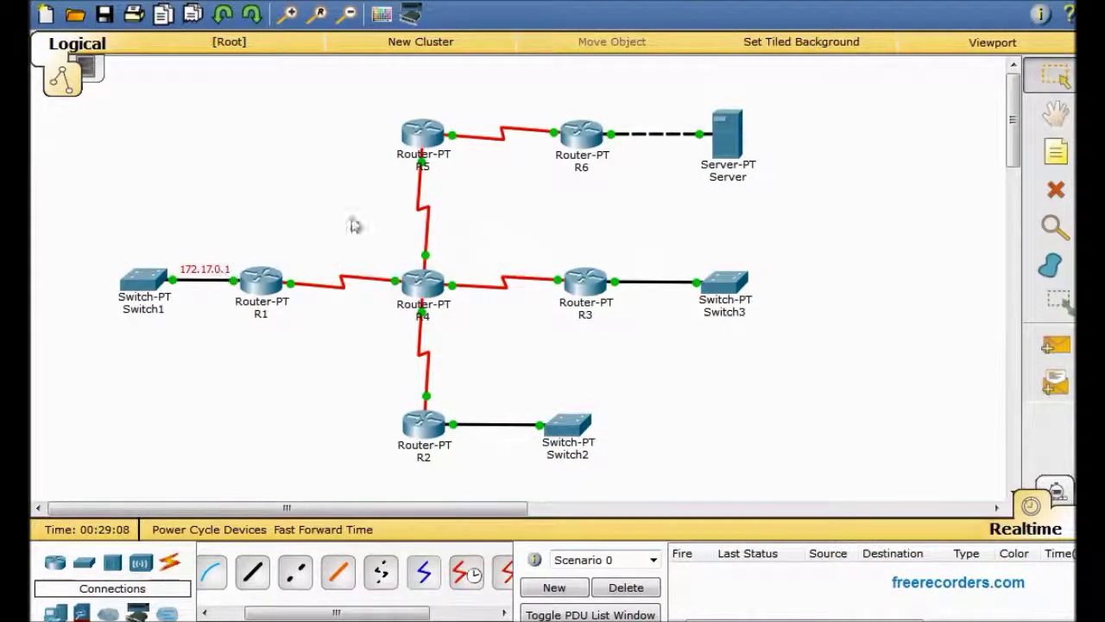
Step: Add a note reading 172.20.0.1 and place it above R1's end of the serial link to R4
left_click(1056, 152)
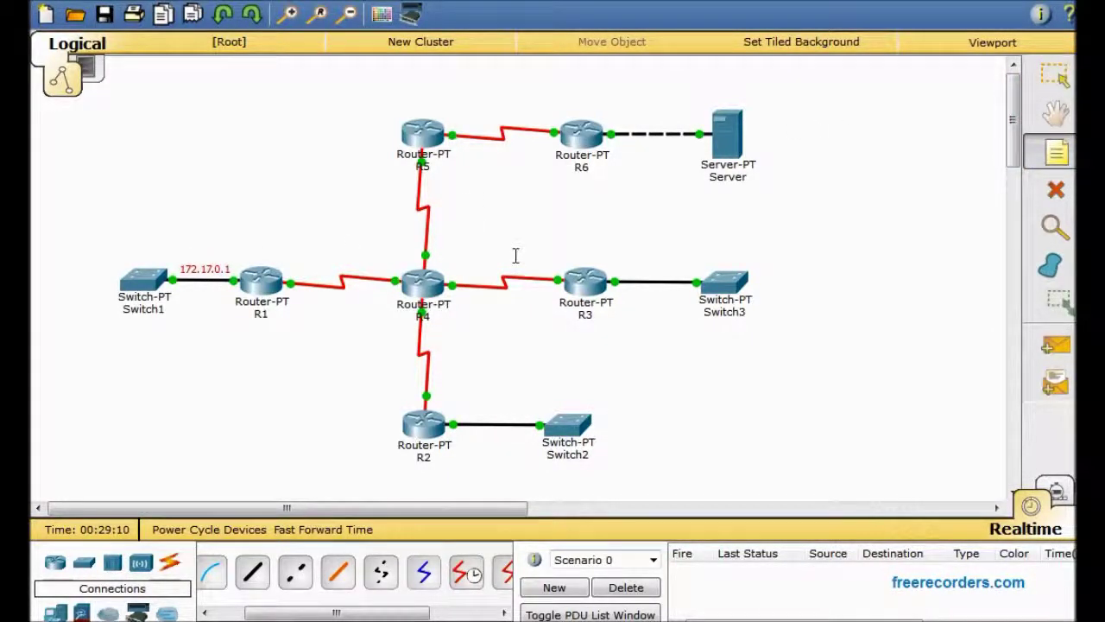
left_click(327, 277)
type("1")
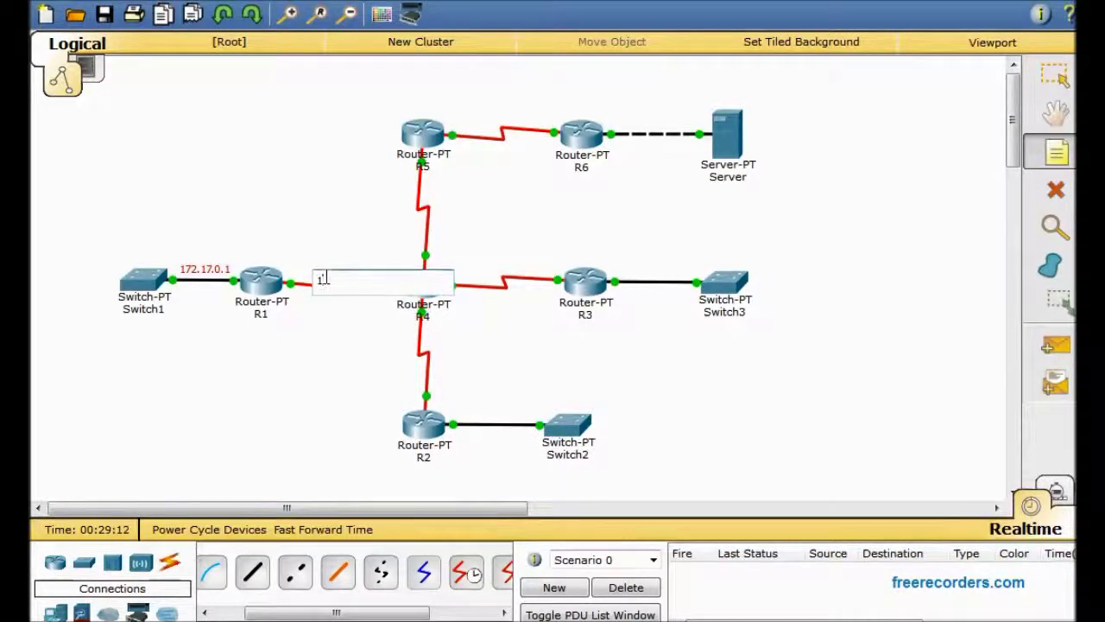
type("72.20.0.1")
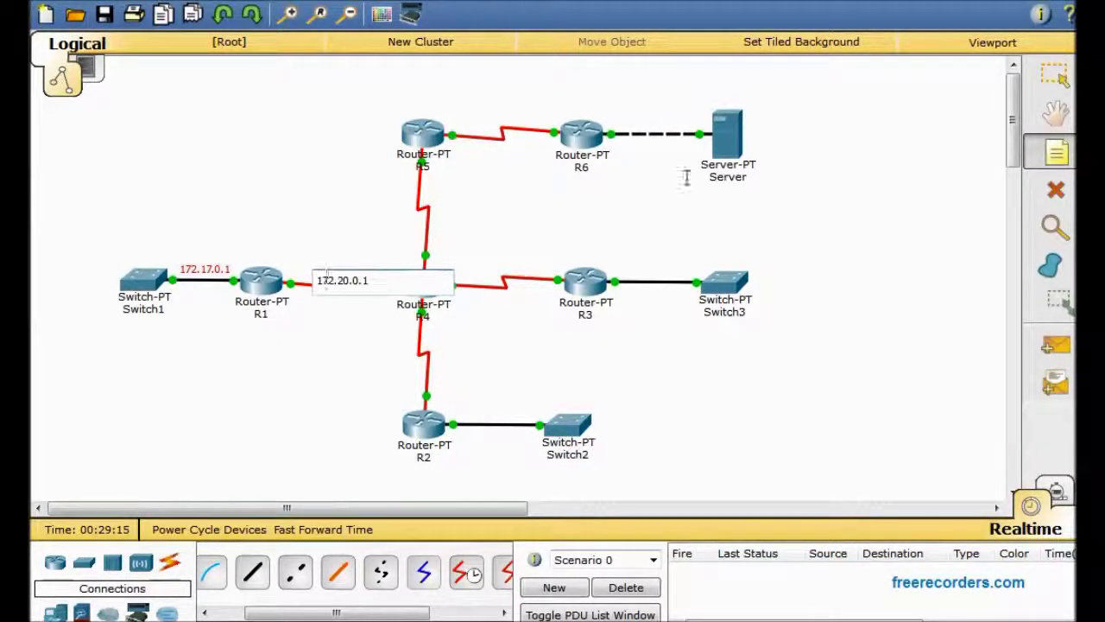
left_click(1055, 76)
left_click_drag(357, 272, 324, 271)
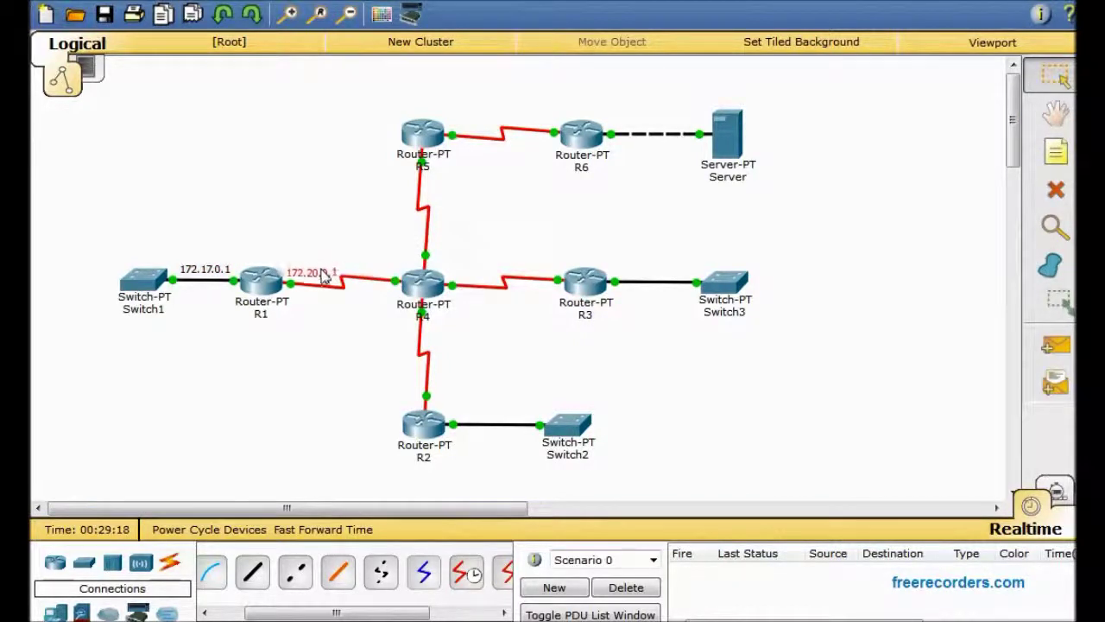
Step: Add a note reading 172.18.0.1 and place it above the link between R2 and Switch2
left_click(1055, 152)
left_click(449, 393)
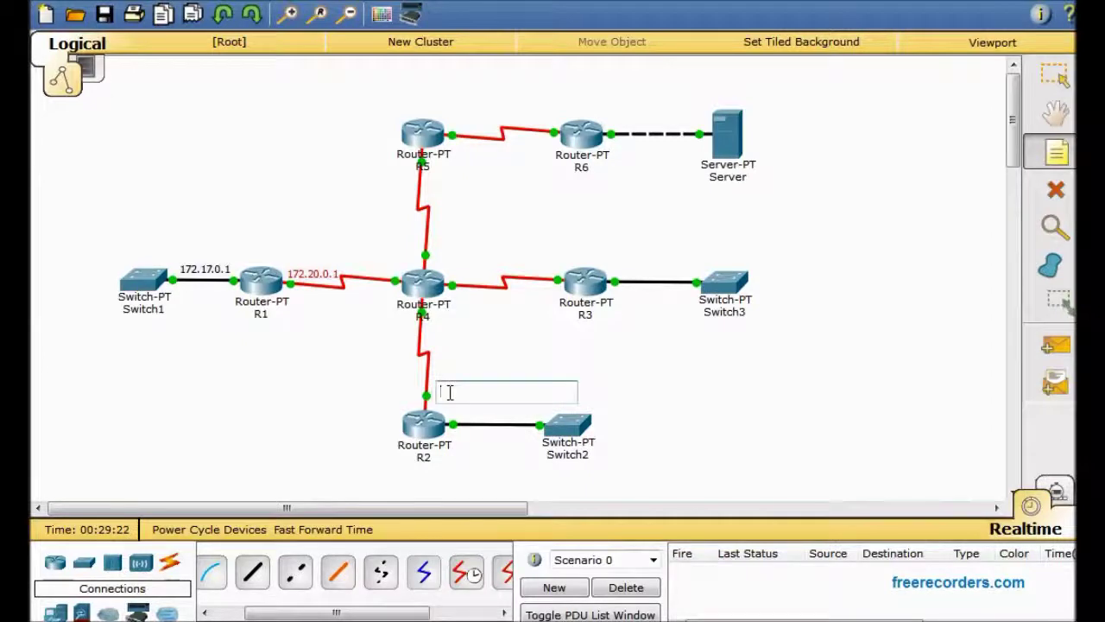
type("172.18.0.1")
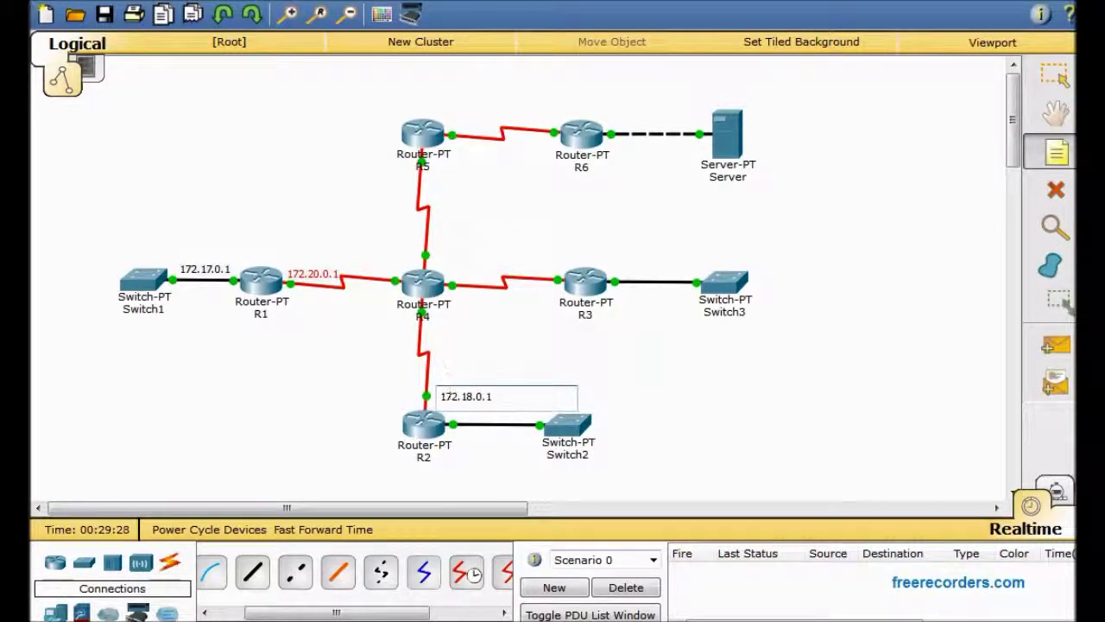
left_click(1050, 83)
left_click_drag(462, 406, 501, 423)
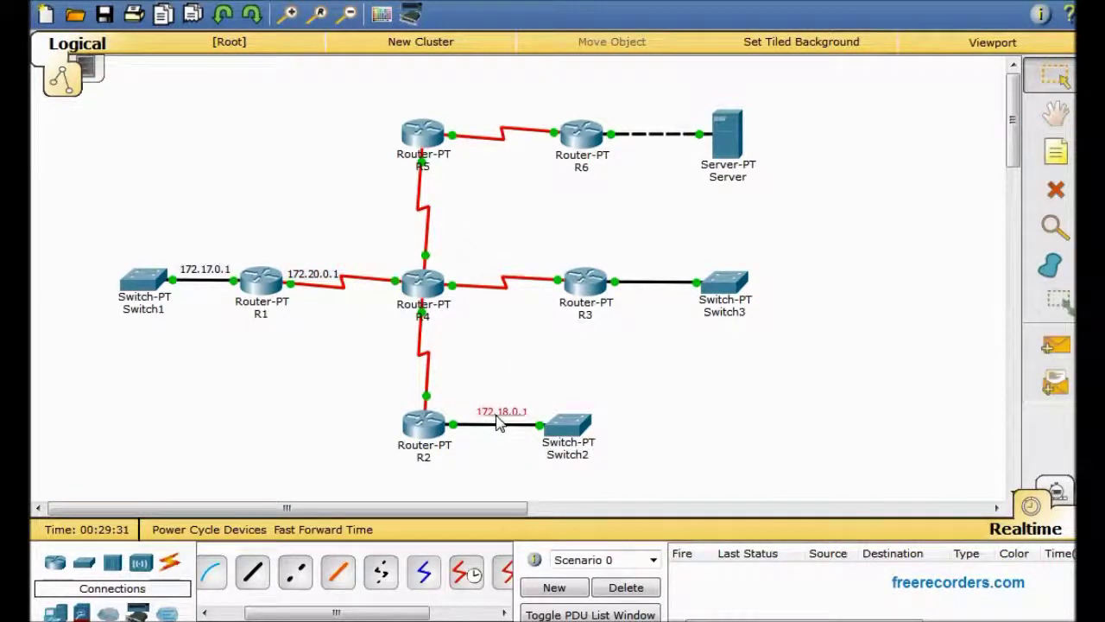
Step: Add a note reading 172.21.0.1 and place it just above R2 on the serial link to R4
left_click(1057, 152)
left_click(438, 391)
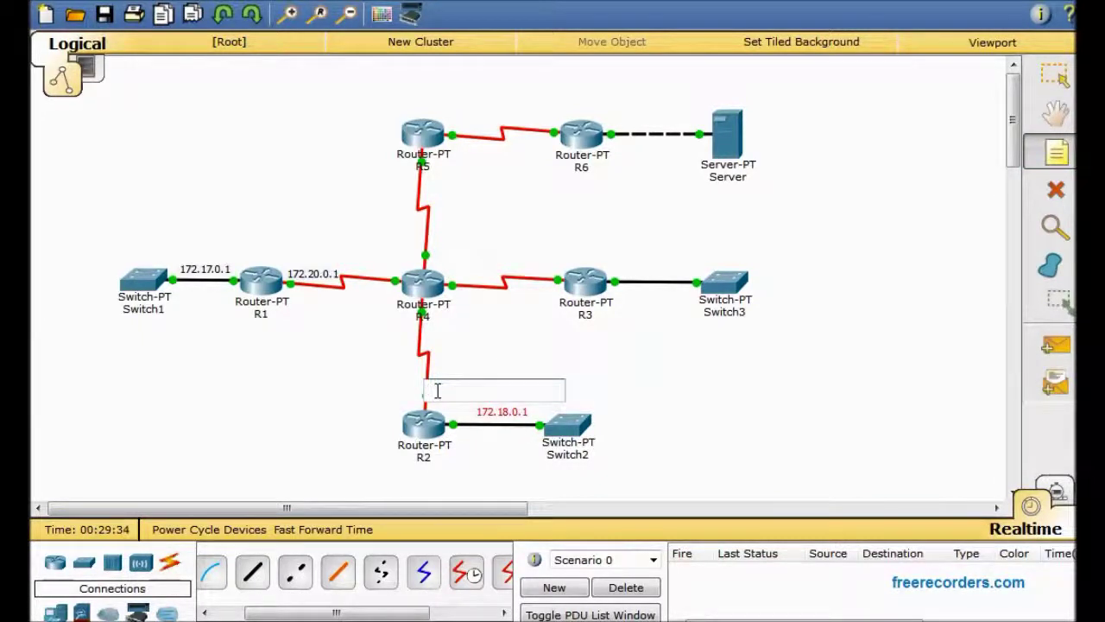
type("172.21.0.1")
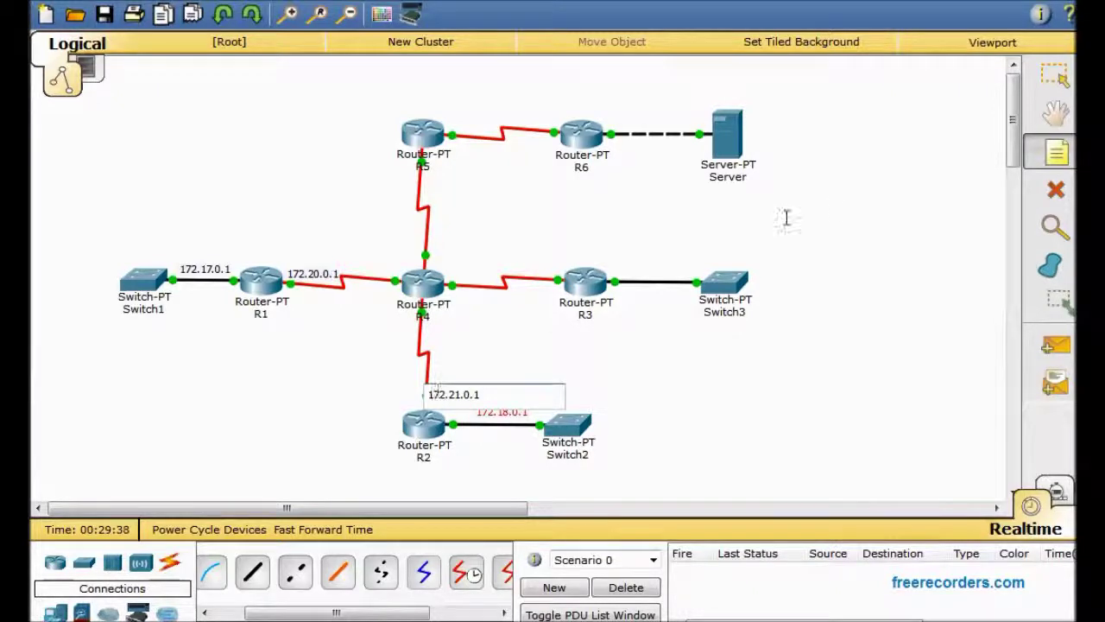
left_click(1054, 76)
left_click_drag(452, 394, 421, 385)
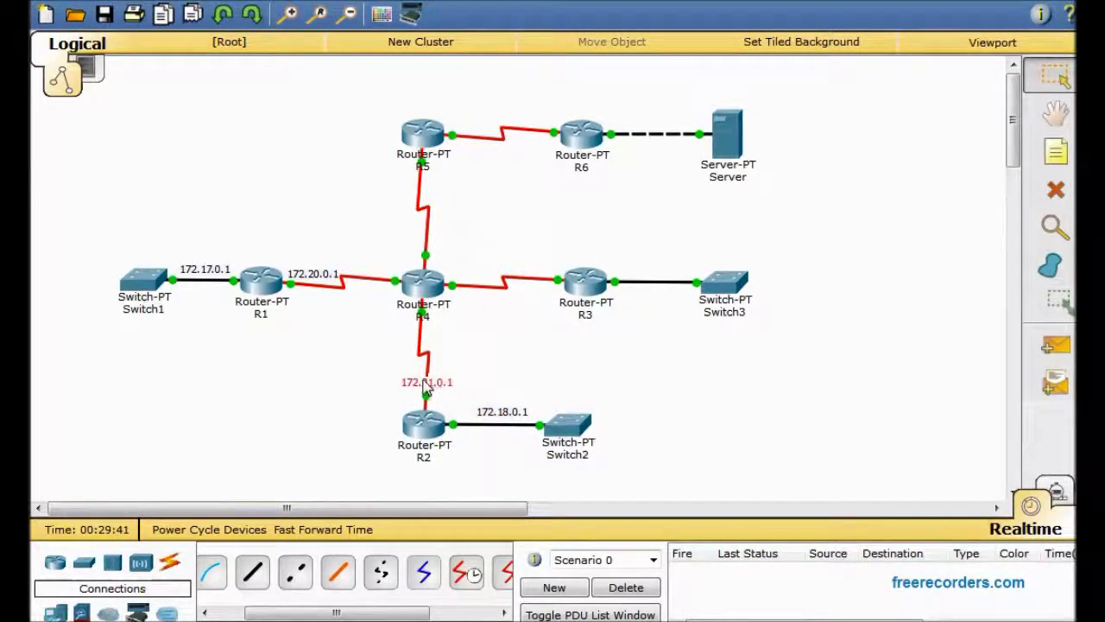
Step: Add a note reading 172.24.0.1 above the link between R3 and Switch3
left_click(1054, 161)
left_click(659, 273)
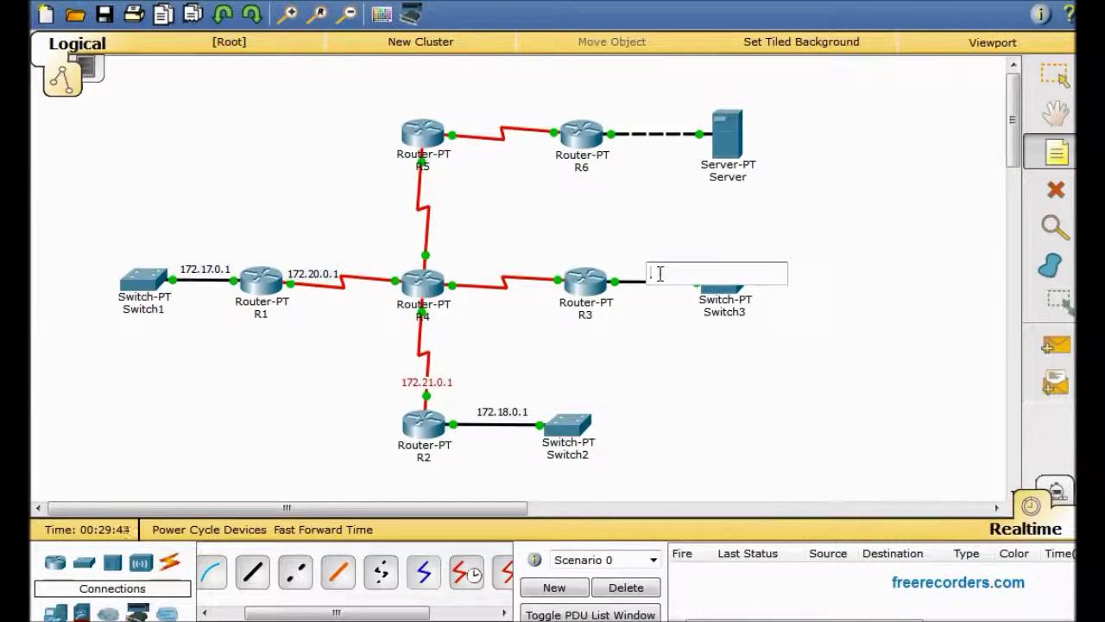
type("172.2")
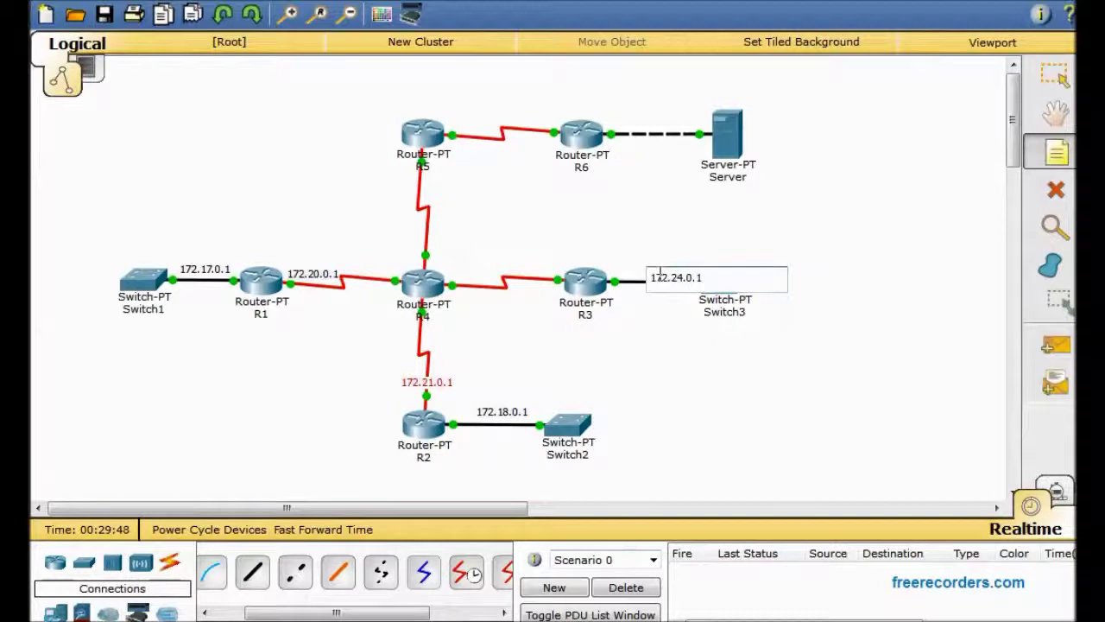
type("4.0.1")
key("Escape")
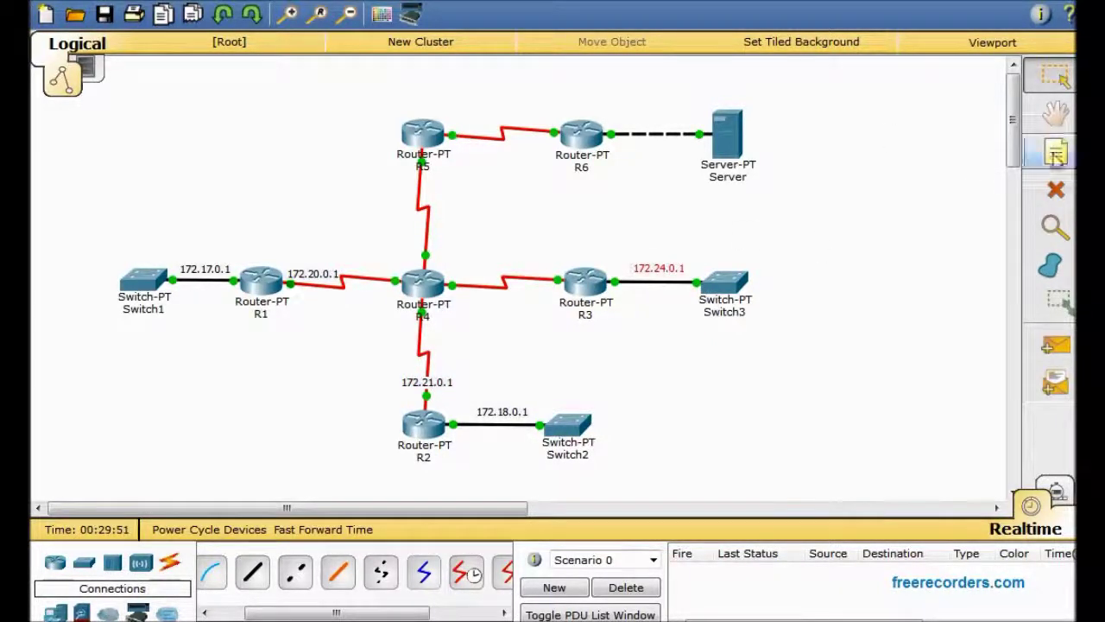
Step: Add a note reading 172.22.0.1 and place it above R3's end of the serial link to R4
left_click(1057, 154)
left_click(536, 263)
type("172.")
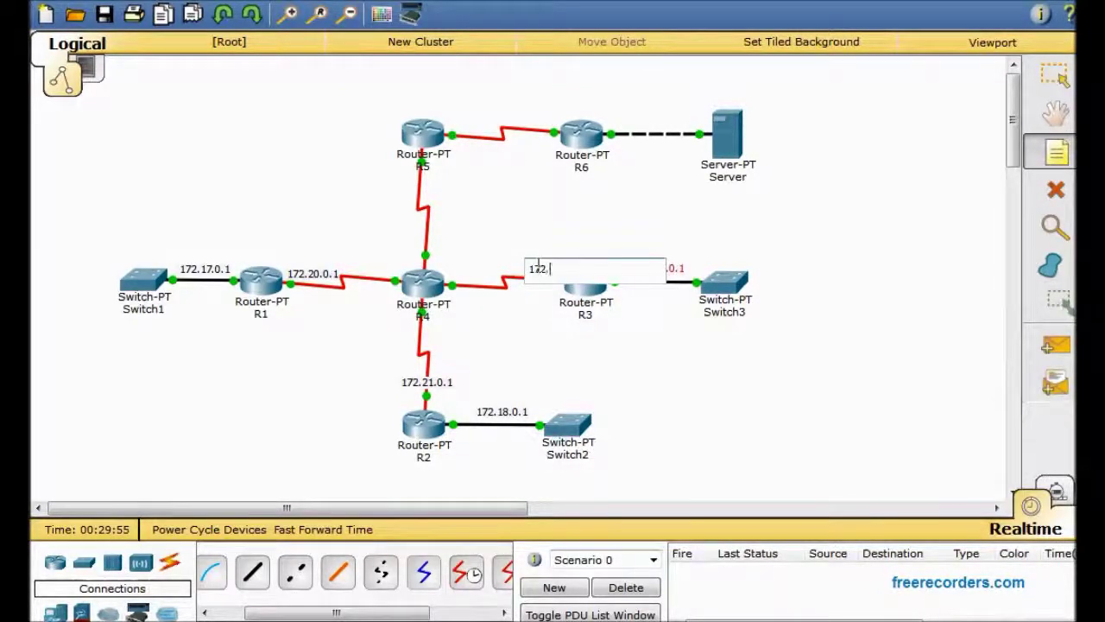
type("22.0.1")
key("Escape")
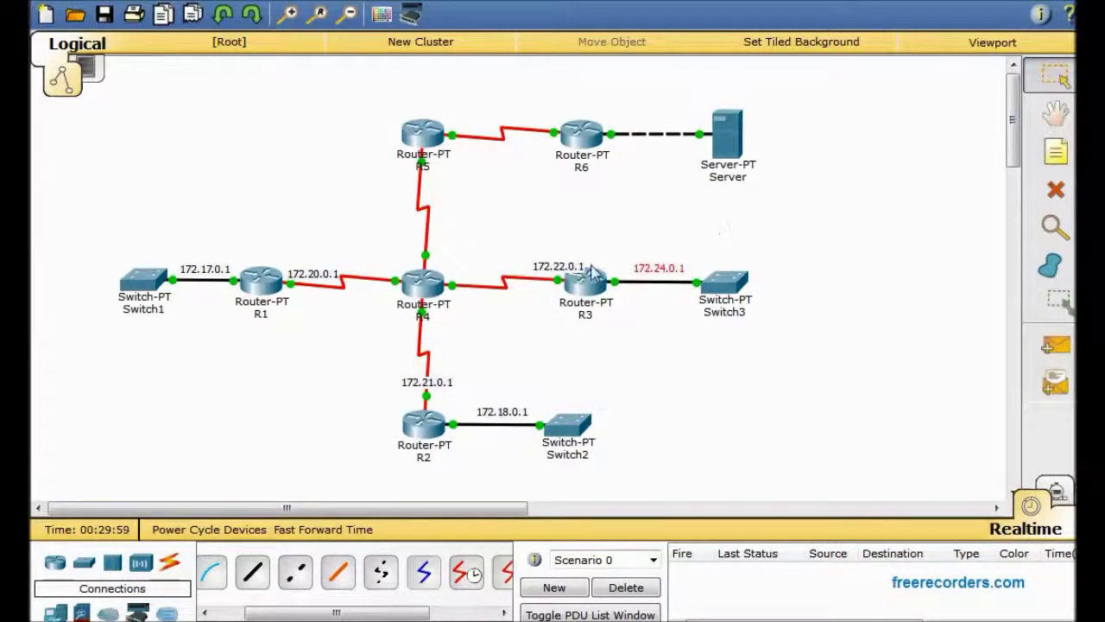
left_click_drag(578, 270, 554, 268)
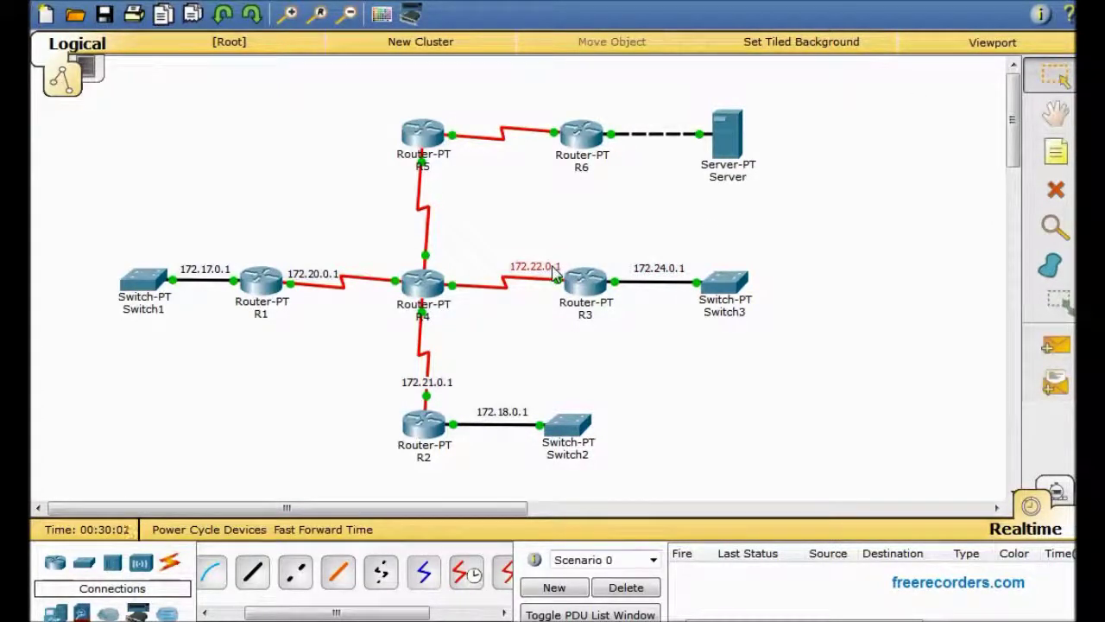
left_click(1057, 161)
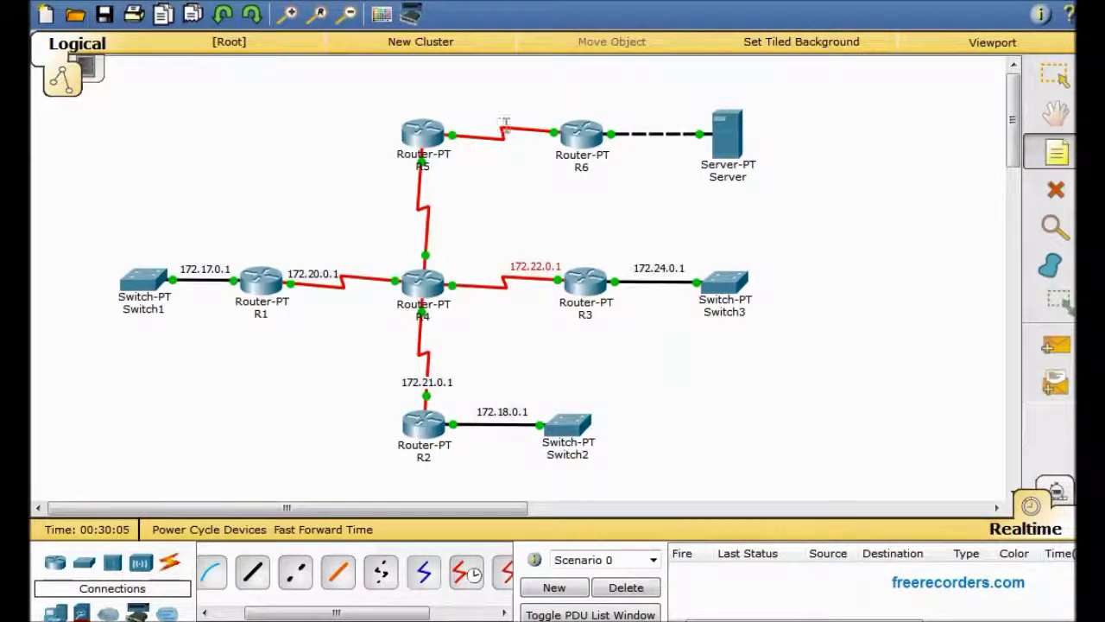
key("Escape")
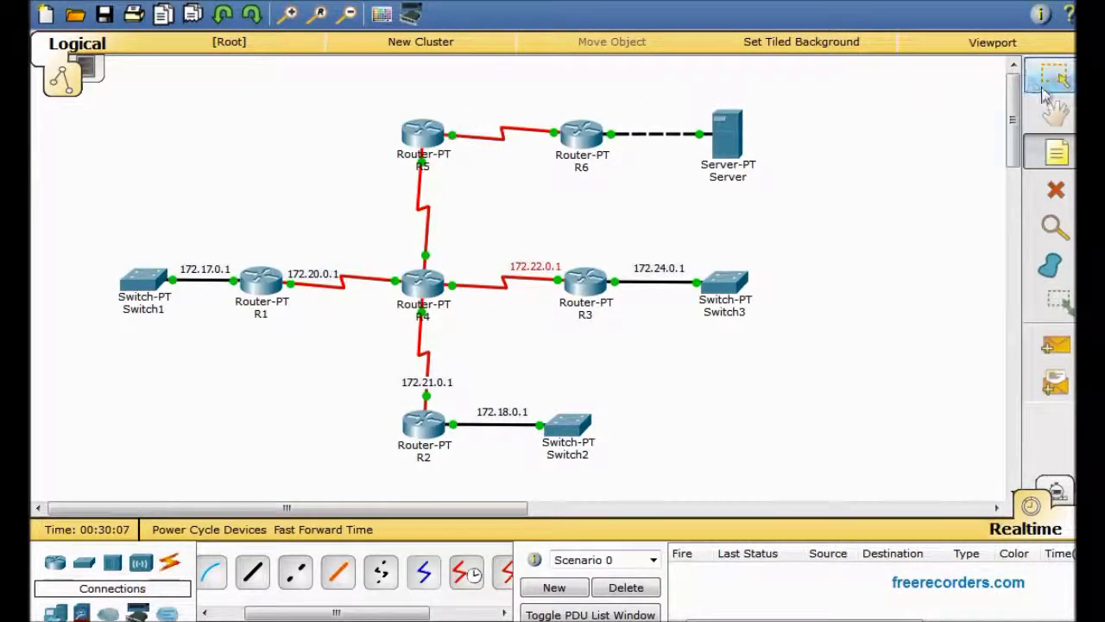
left_click(428, 285)
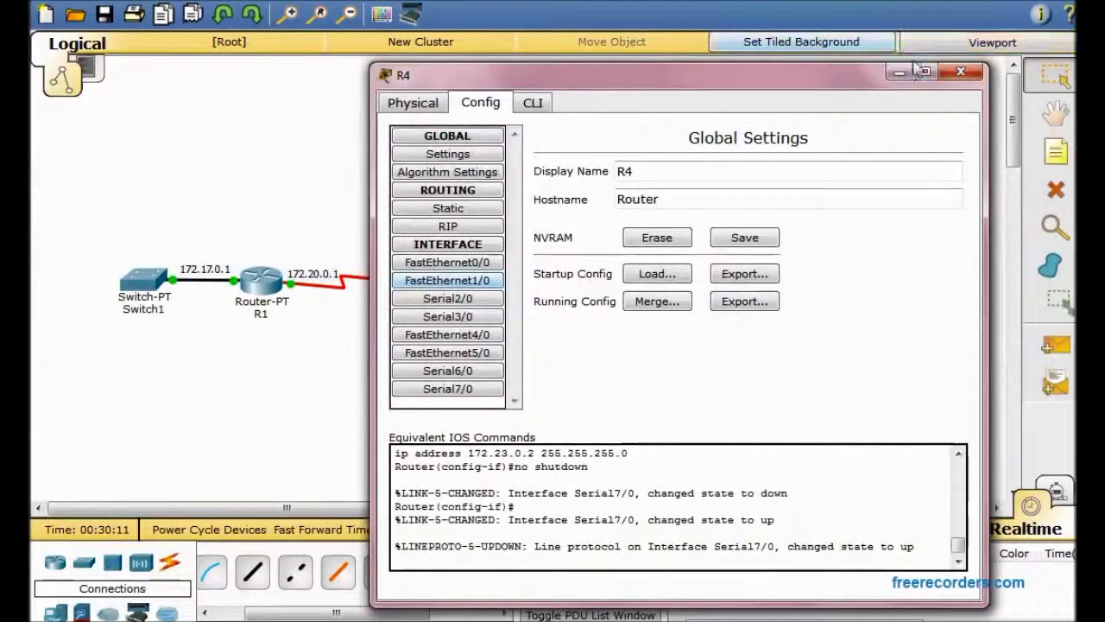
left_click(960, 73)
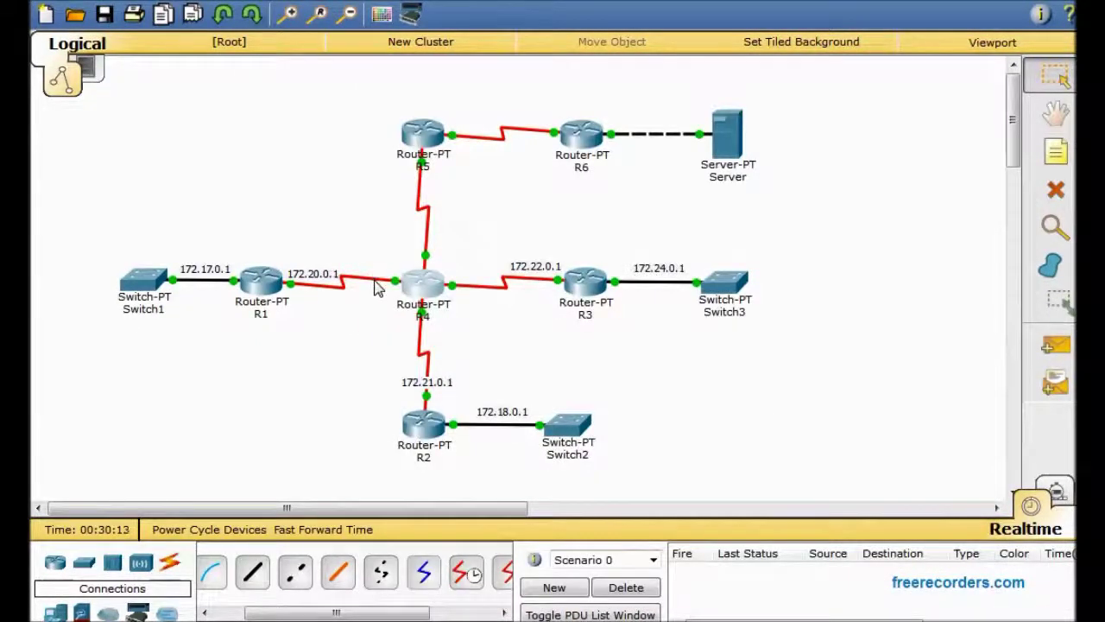
Step: Identify R4's serial ports on its links and copy the IP address of its Serial2/0 interface
mouse_move(378, 288)
mouse_move(471, 294)
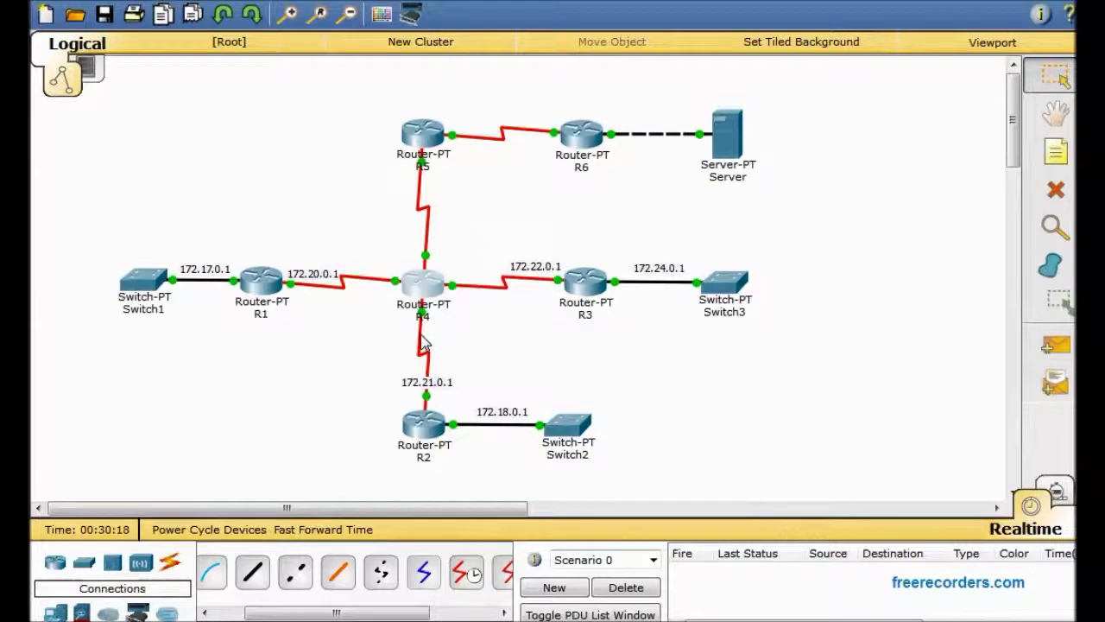
mouse_move(424, 344)
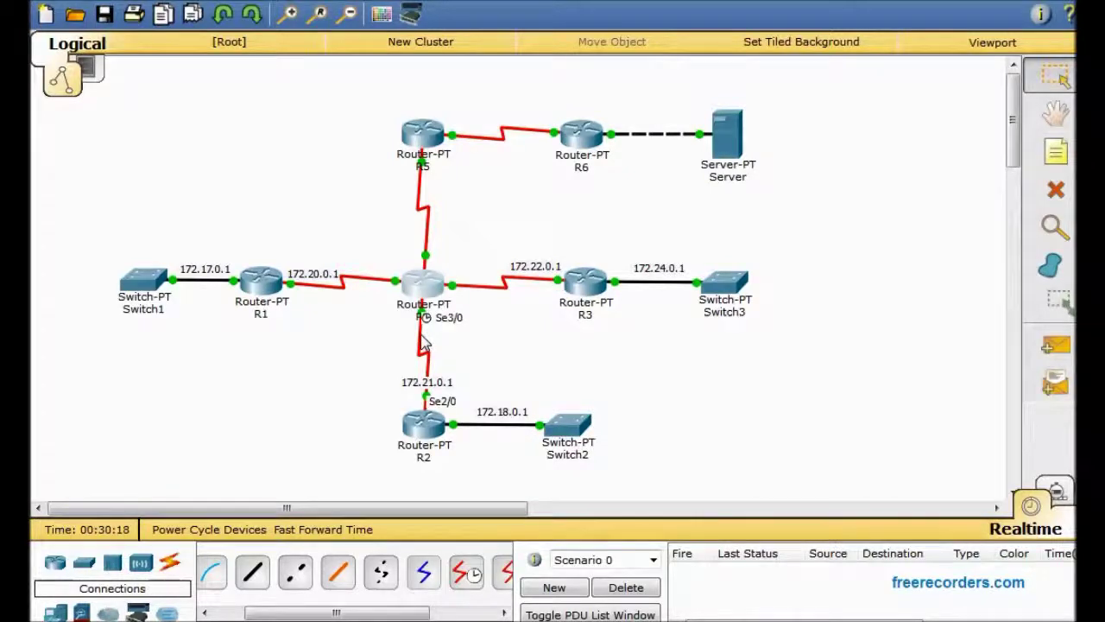
left_click(421, 286)
left_click(430, 298)
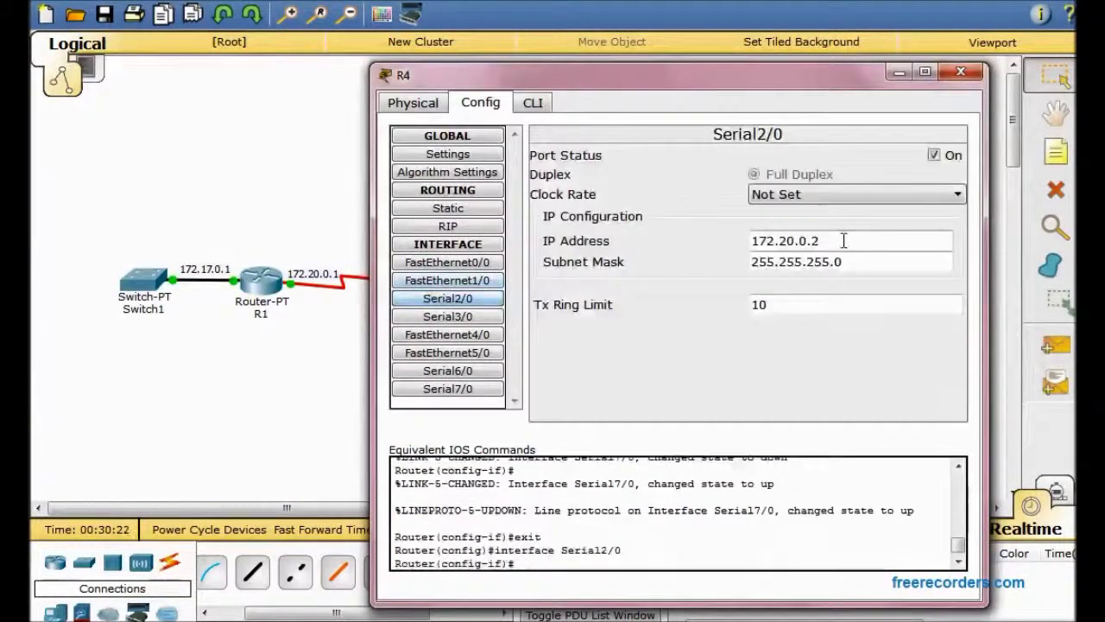
left_click_drag(840, 243, 764, 249)
key("ctrl+c")
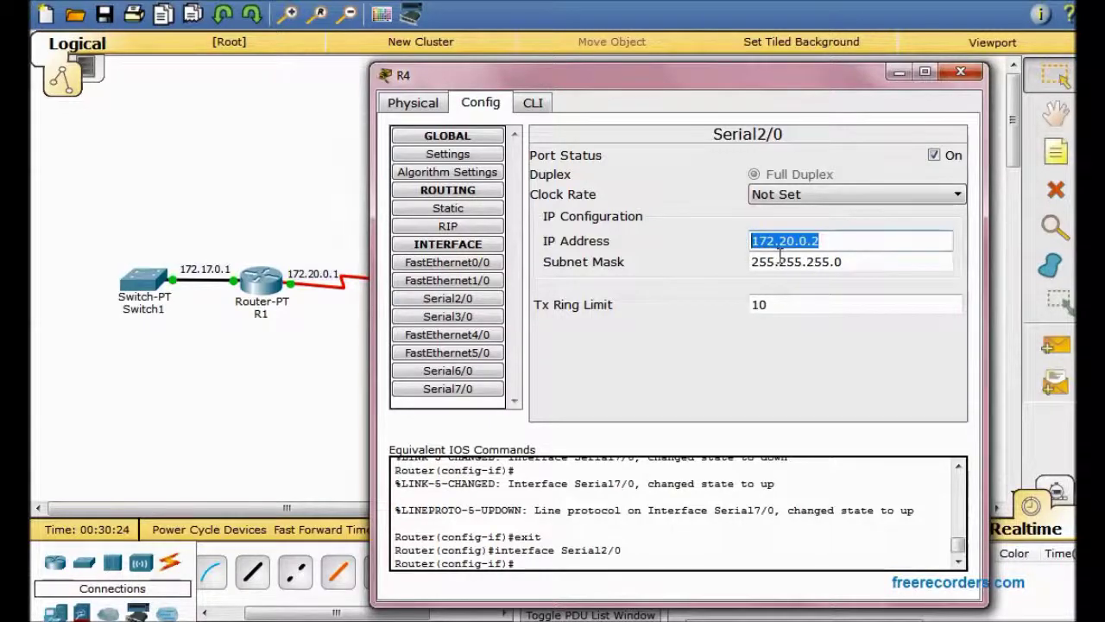
left_click(961, 72)
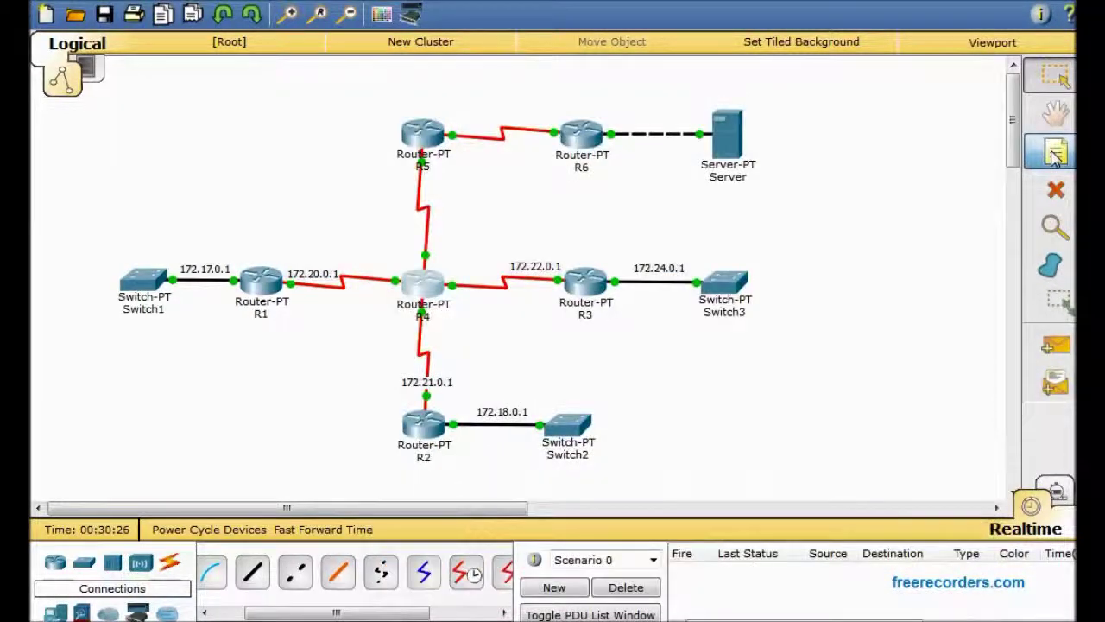
Step: Add a note with the copied address 172.20.0.2 at R4's end of the serial link to R1
left_click(1055, 154)
left_click(391, 273)
key("ctrl+v")
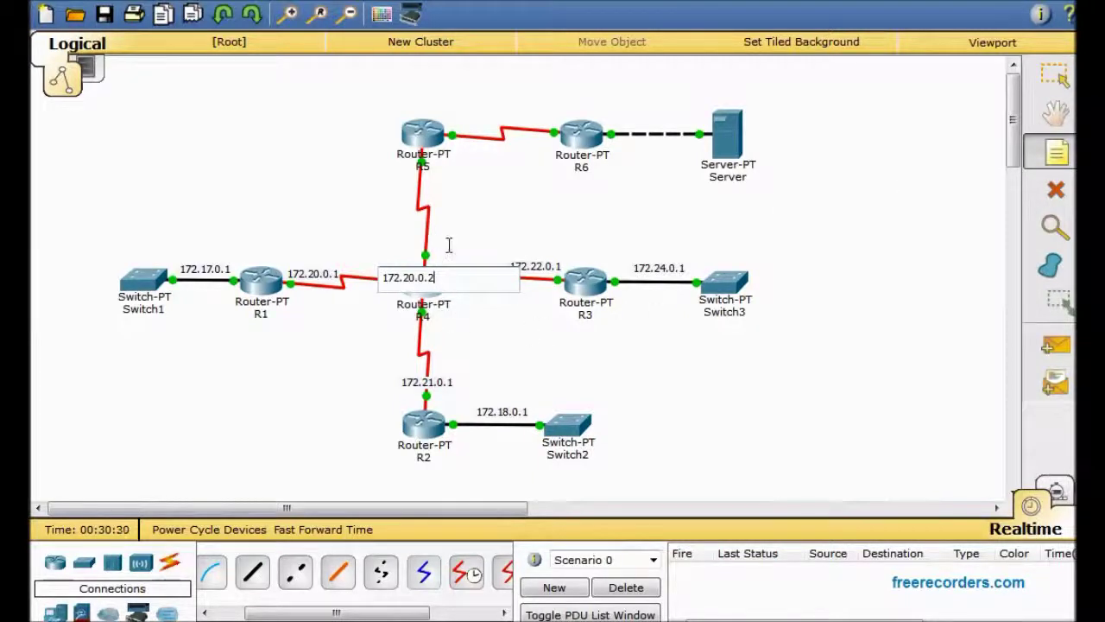
left_click(448, 245)
key("Escape")
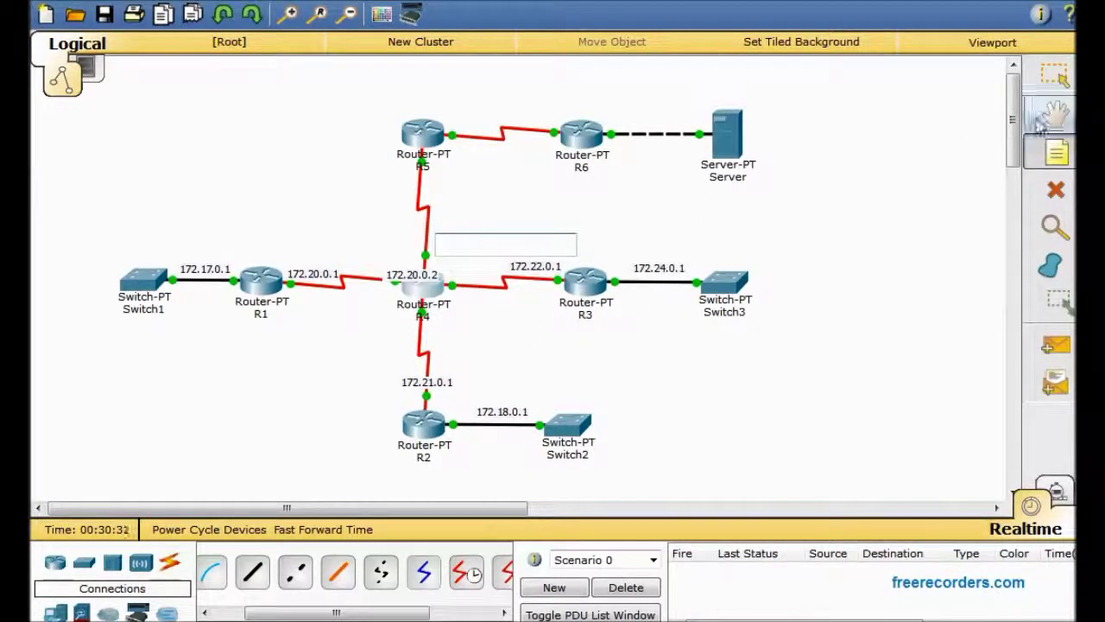
Step: Copy R4's Serial7/0 IP address into a new note reading 172.23.0.2 just above R4 on the link to R5
left_click(432, 294)
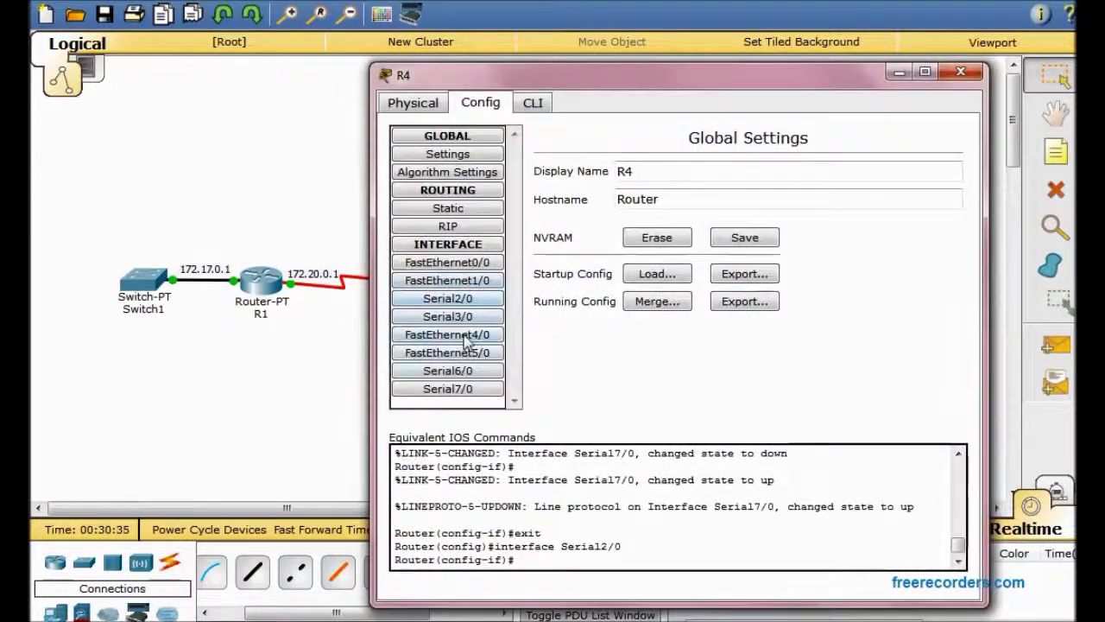
left_click(457, 389)
left_click_drag(839, 248, 748, 242)
key("ctrl+c")
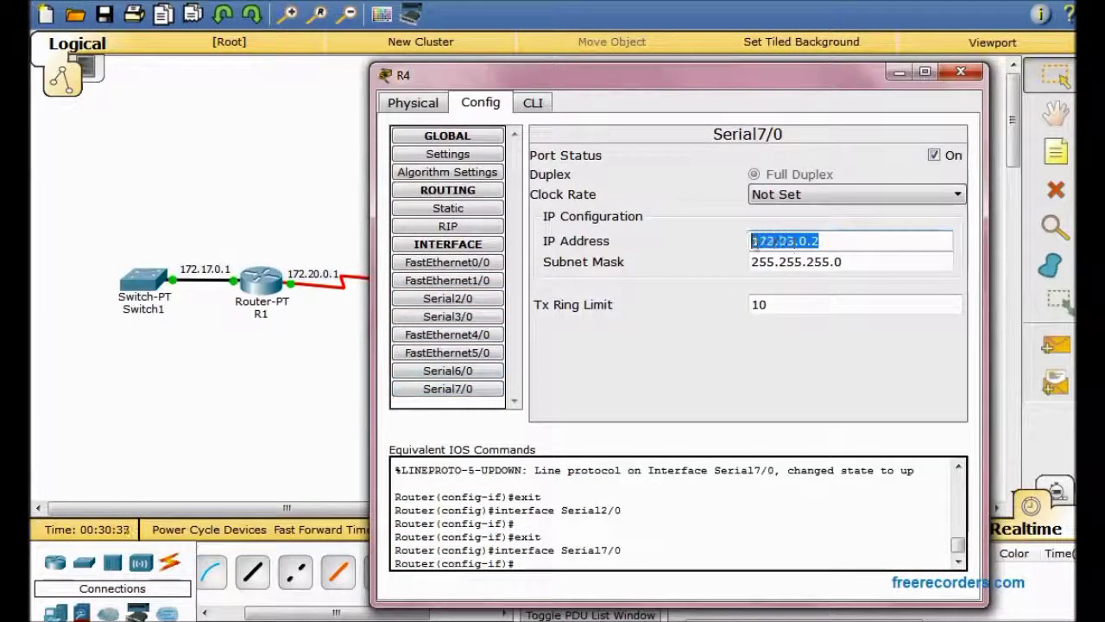
left_click(1057, 164)
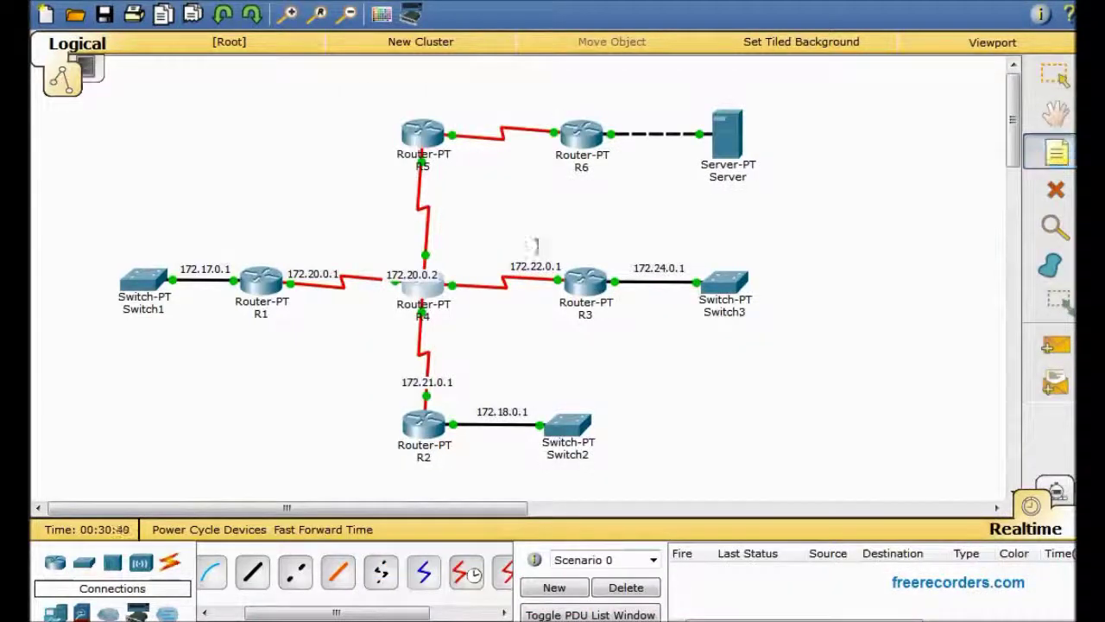
left_click(434, 245)
key("ctrl+v")
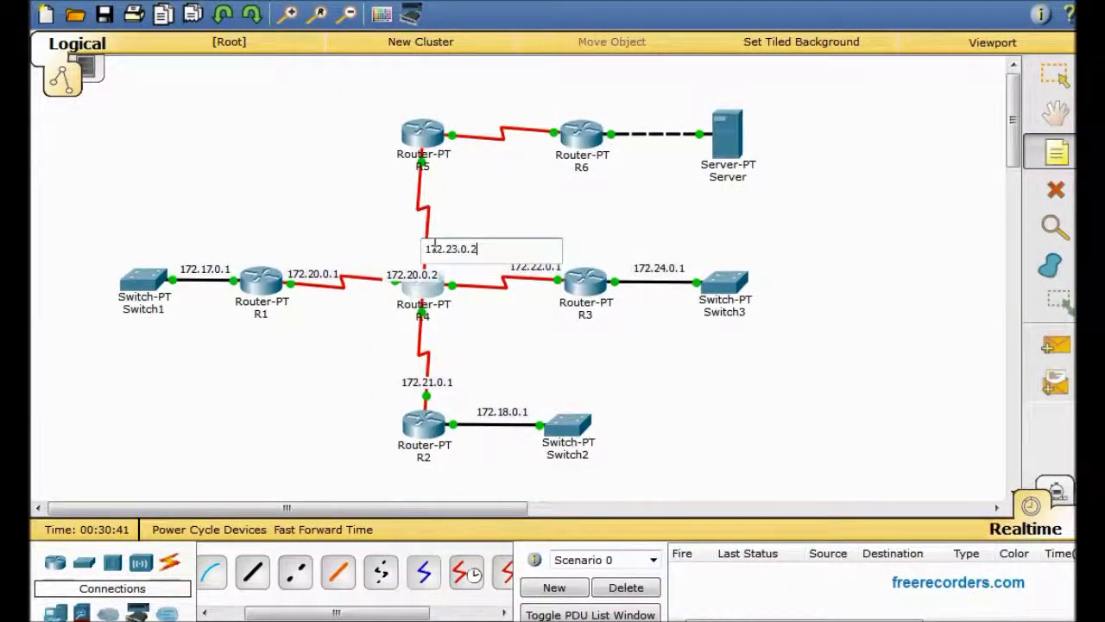
left_click(1055, 87)
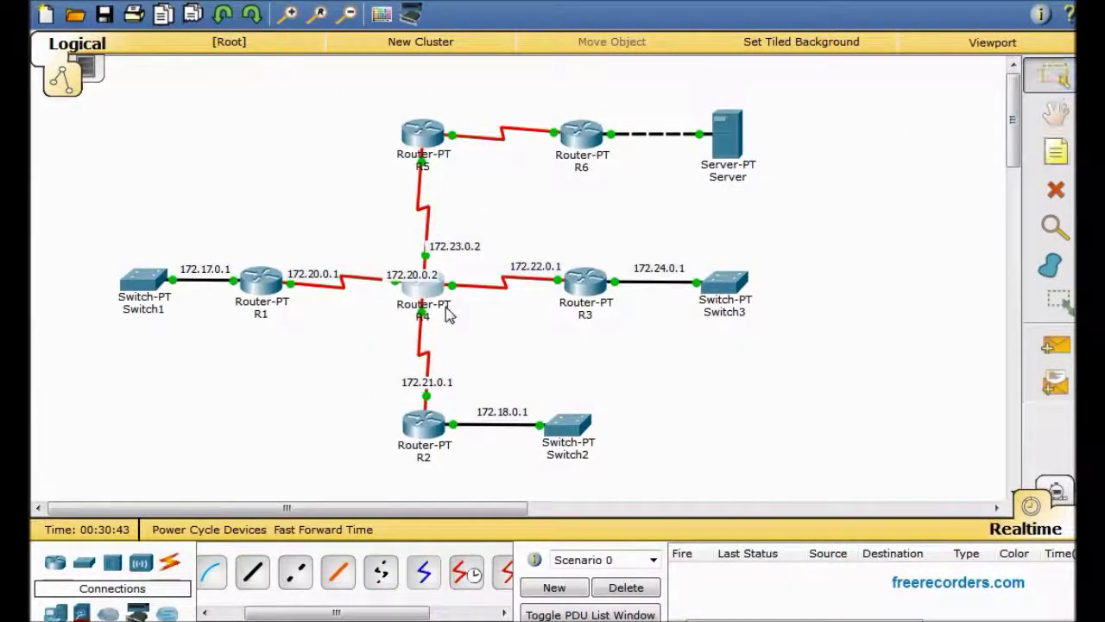
Step: Copy R4's Serial6/0 IP address into a new note reading 172.22.0.2 below the serial link between R4 and R3
left_click(426, 289)
left_click(461, 370)
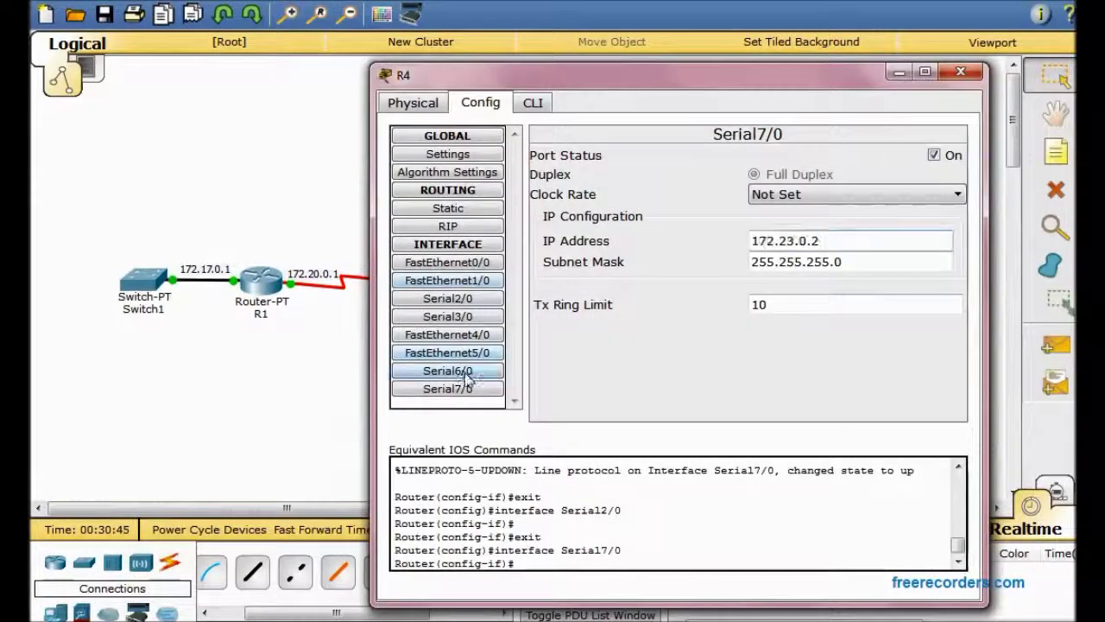
left_click(828, 250)
left_click_drag(827, 251, 740, 244)
key("ctrl+c")
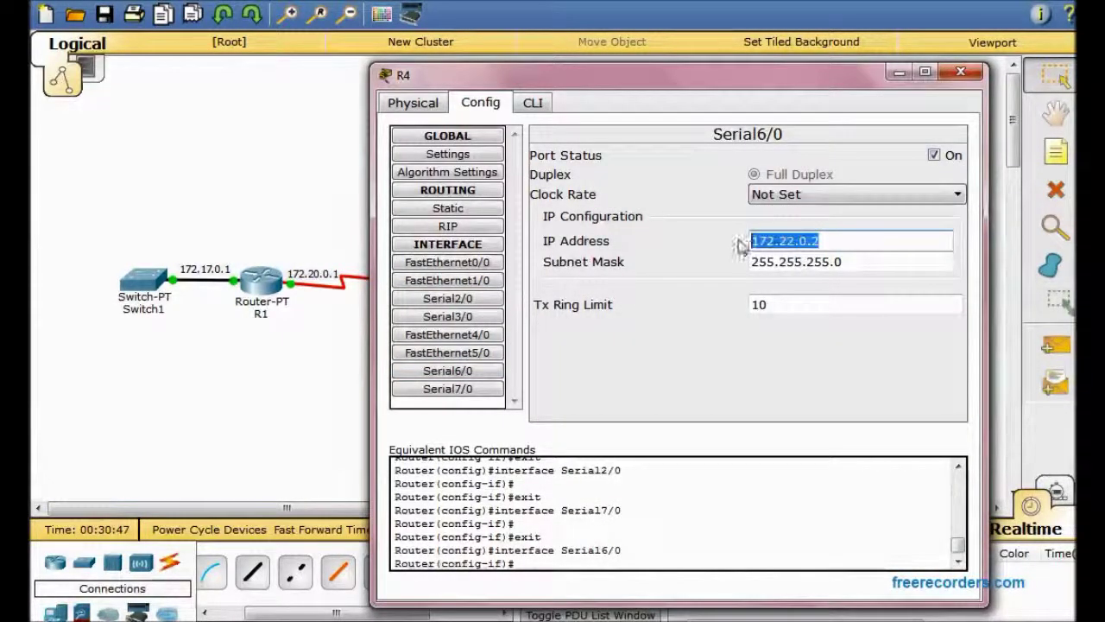
left_click(1057, 147)
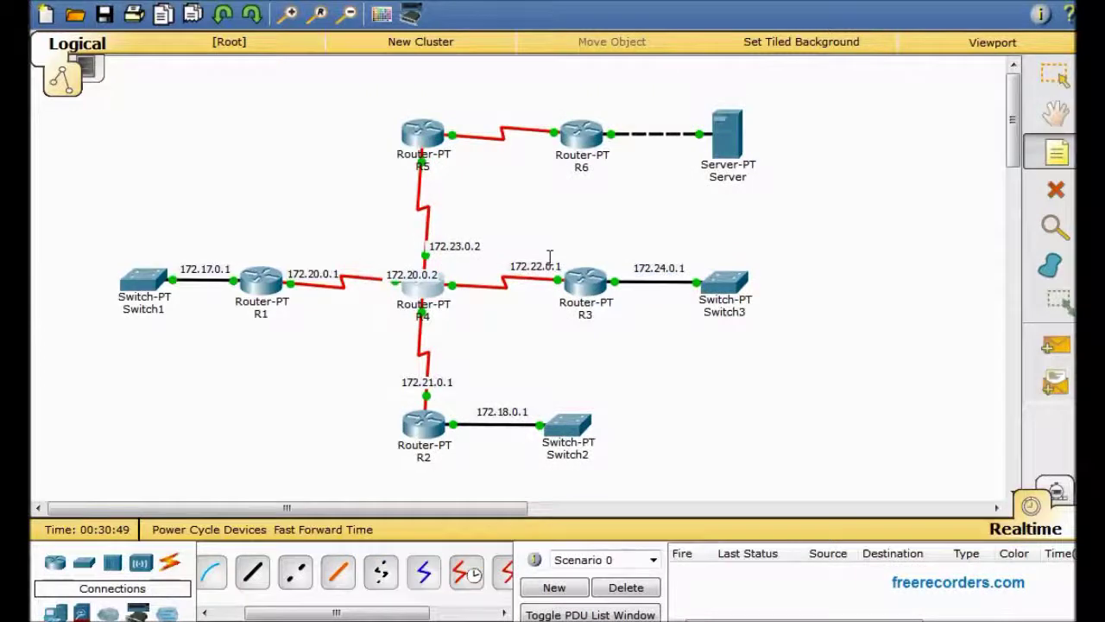
left_click(485, 295)
key("ctrl+v")
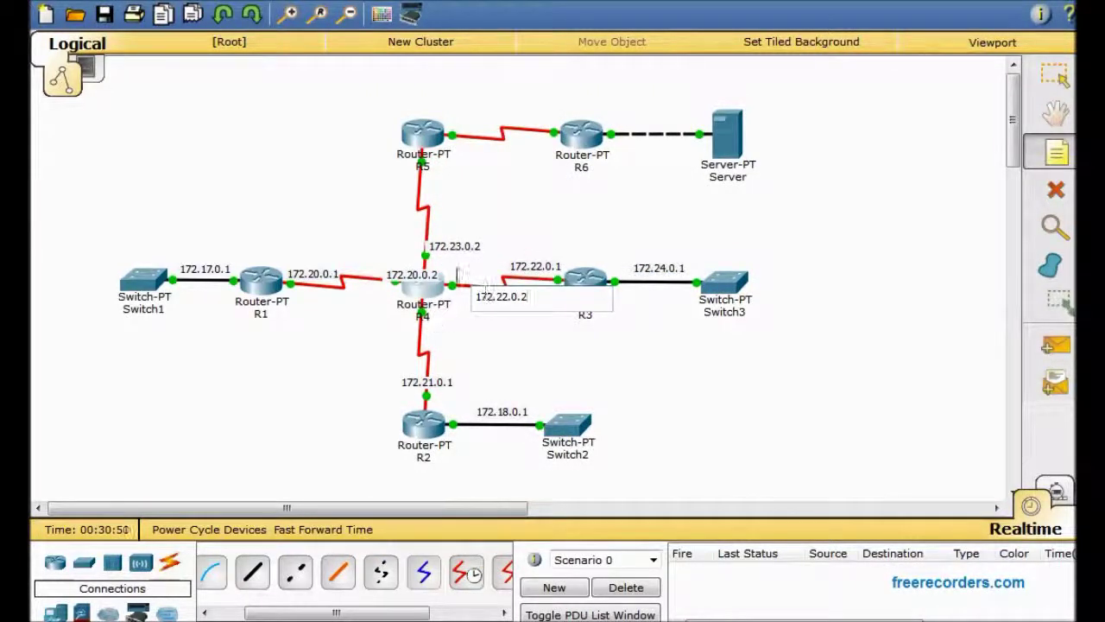
left_click(1055, 76)
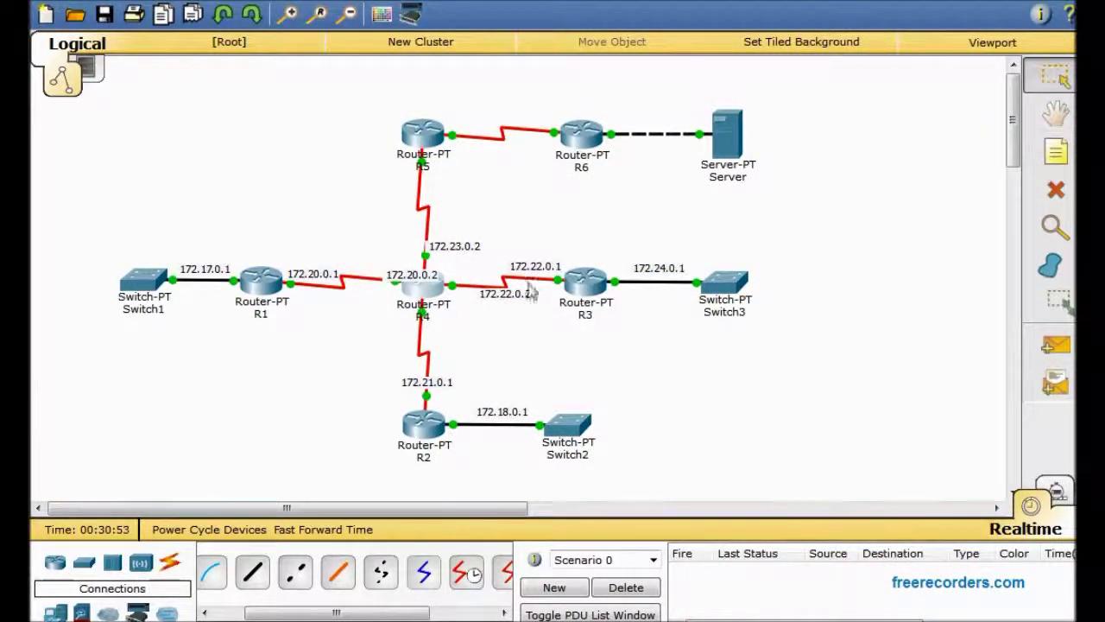
Step: Copy R4's Serial3/0 IP address into a new note reading 172.21.0.2 beside the serial link from R4 down to R2
left_click(436, 294)
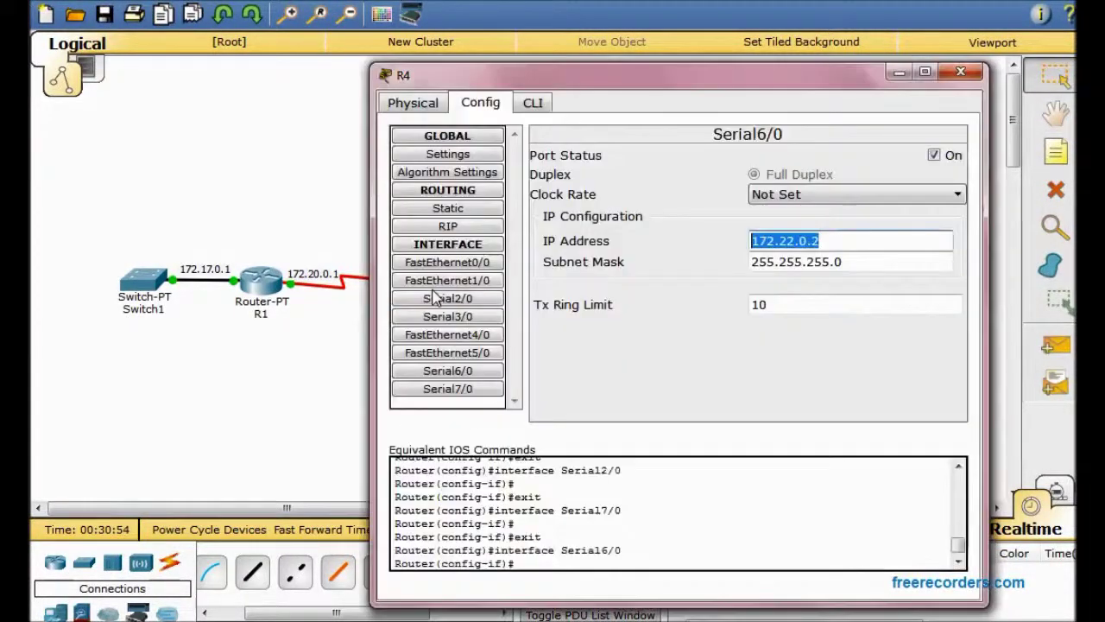
left_click(473, 316)
key("ctrl+c")
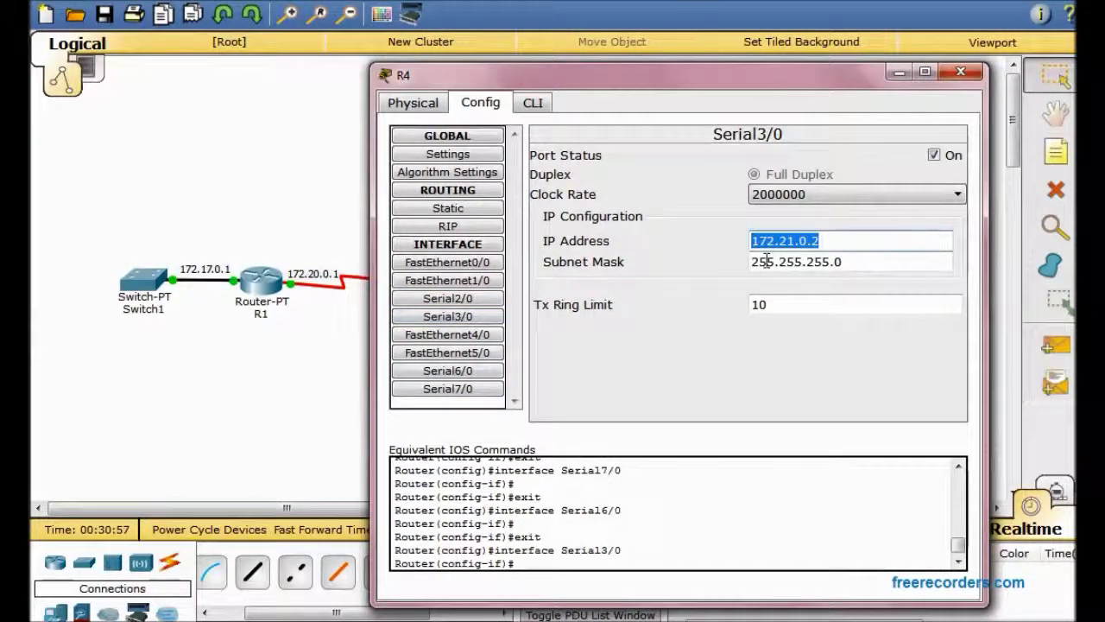
left_click(1055, 152)
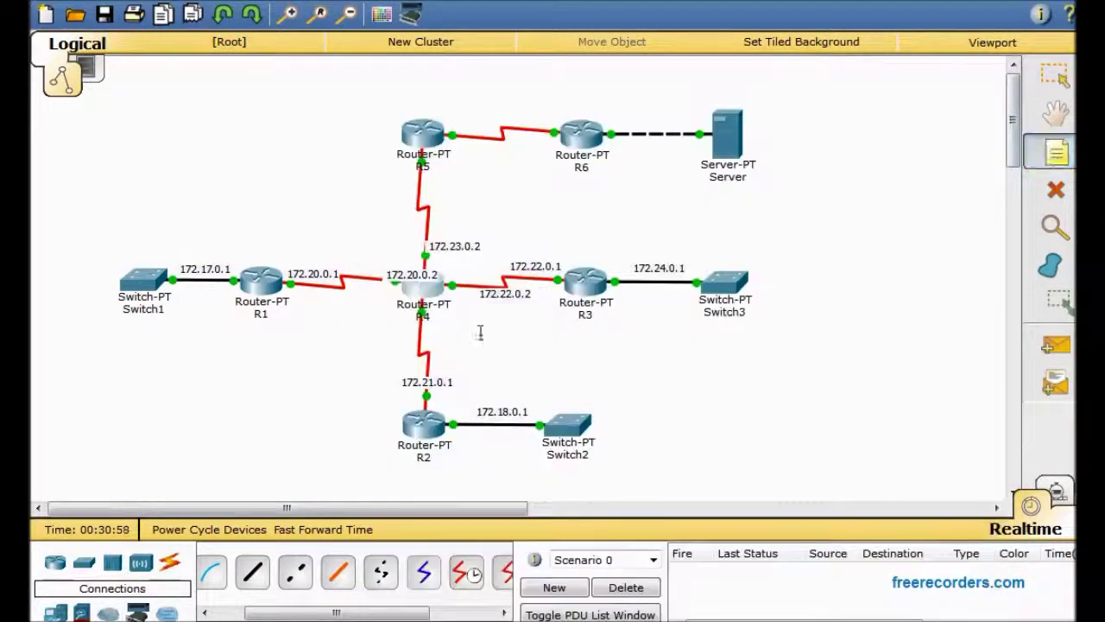
left_click(437, 340)
key("ctrl+v")
left_click(1055, 76)
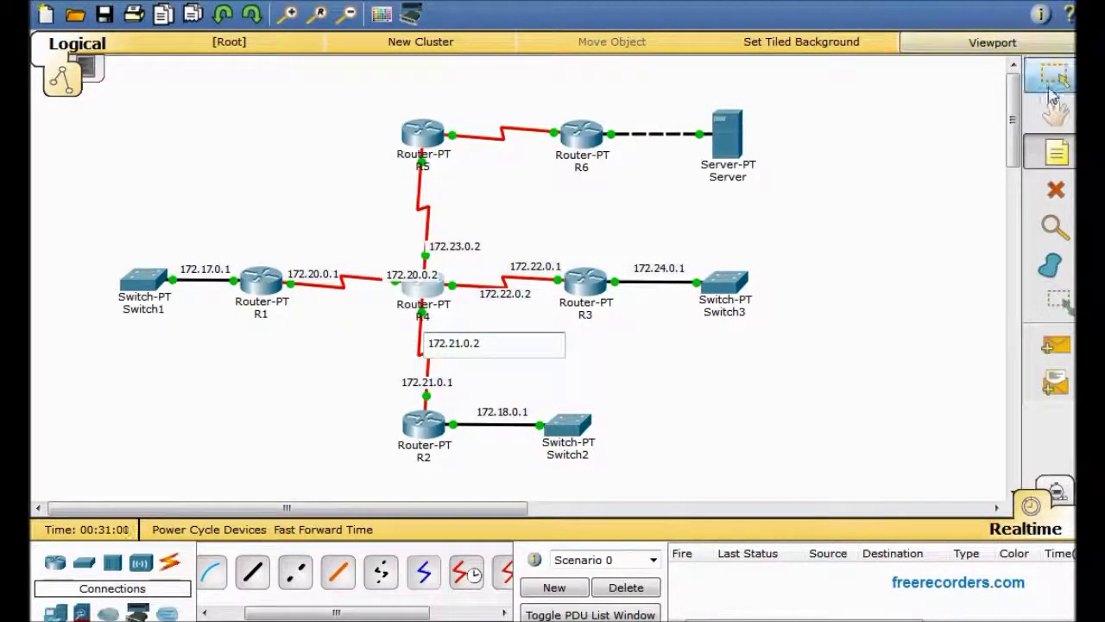
Step: Reposition the four address notes around R4 so each sits at R4's end of its serial link, with 172.20.0.2 below the R1 link
left_click_drag(411, 274, 371, 268)
left_click_drag(431, 247, 405, 238)
left_click_drag(465, 346, 425, 341)
left_click_drag(510, 296, 481, 299)
left_click_drag(377, 275, 380, 299)
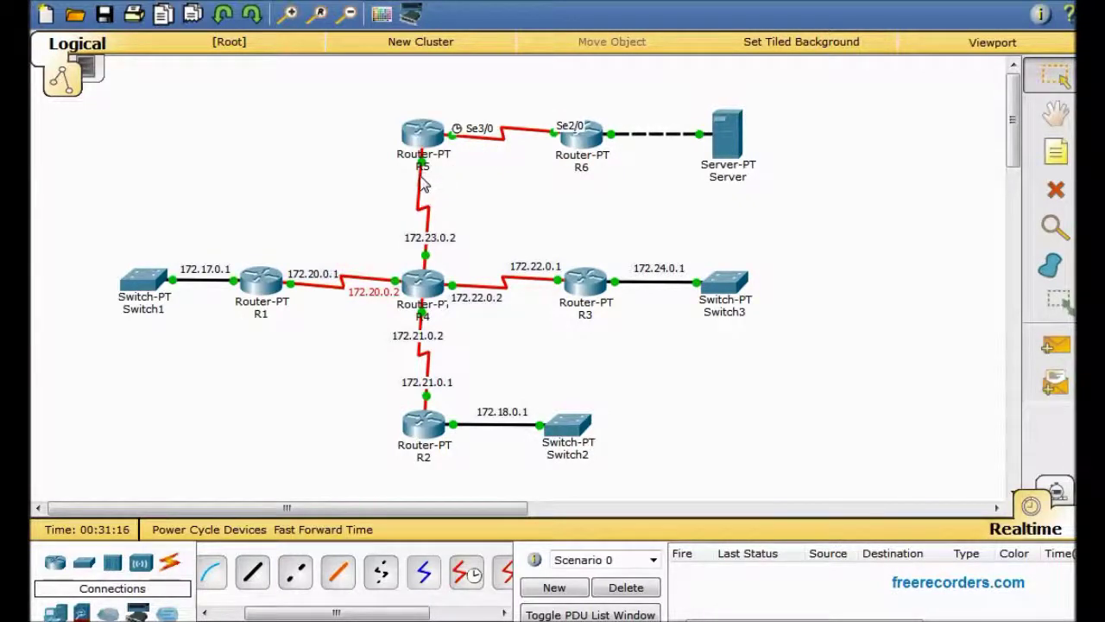
Step: Add a note reading 172.23.0.1 below R5 on the serial link to R4
left_click(1056, 152)
left_click(423, 195)
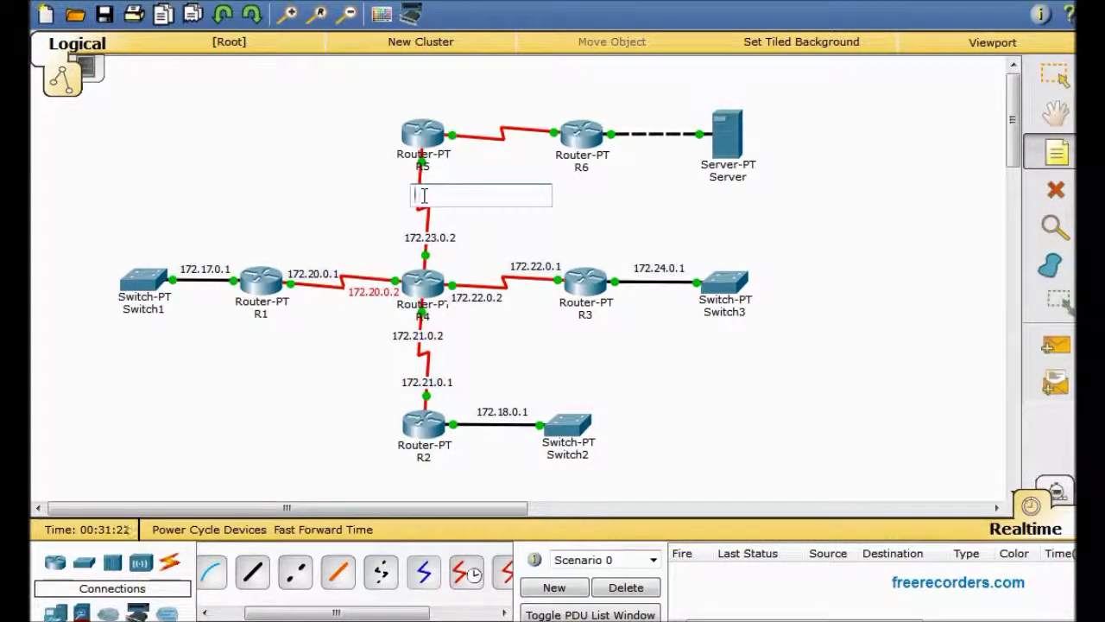
type("172.23.0.1")
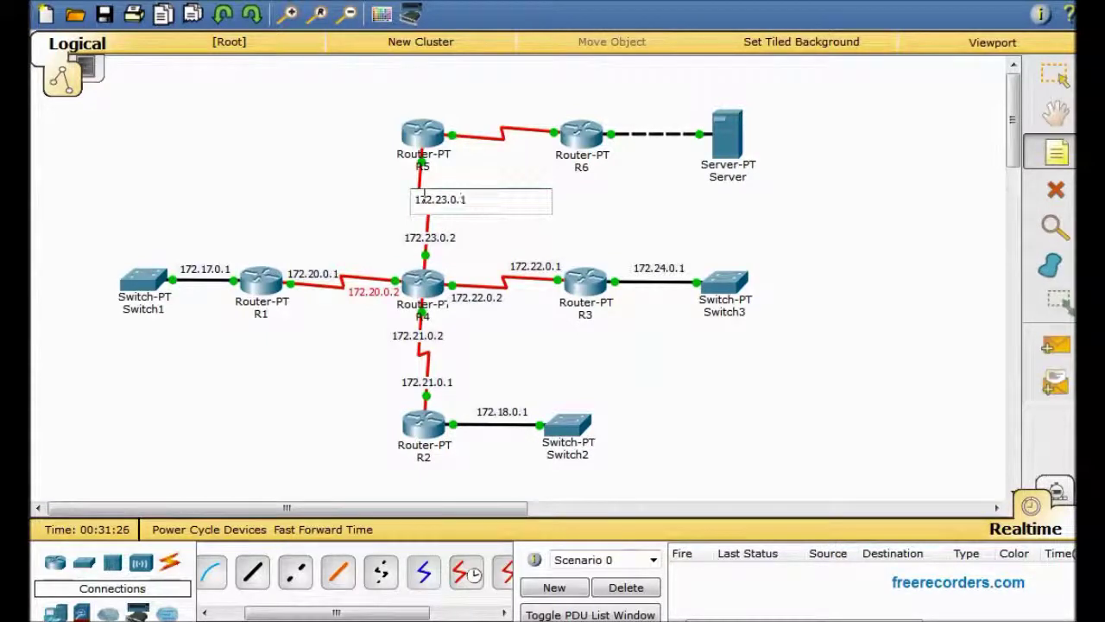
Step: Add a note reading 200.165.201.1 at R5's end of the serial link to R6
left_click(471, 145)
type("201.")
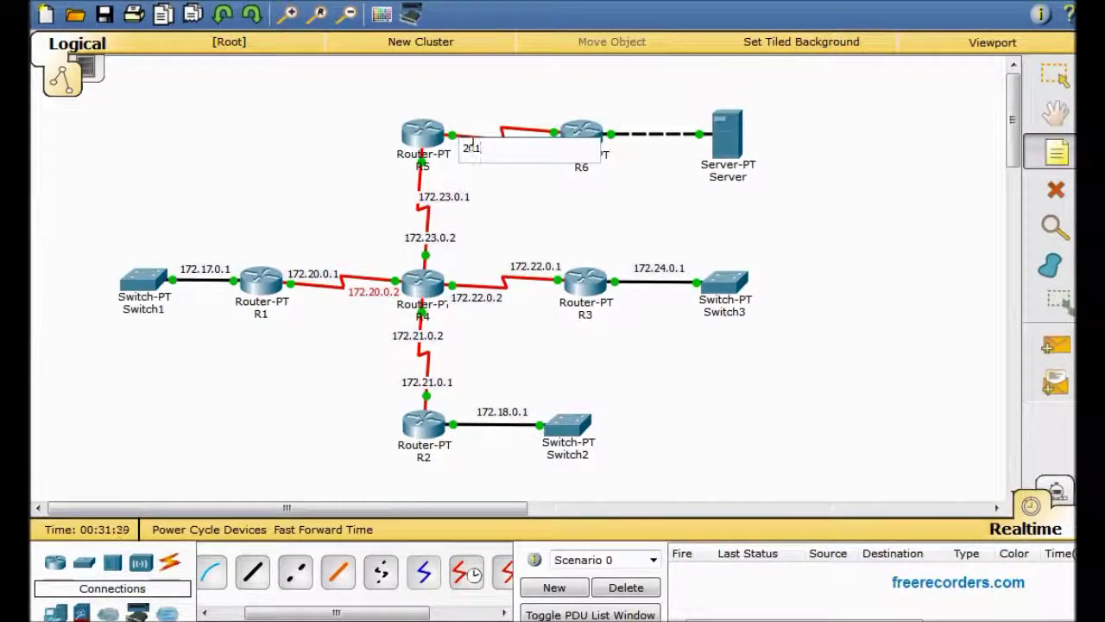
type("0.165.201.1")
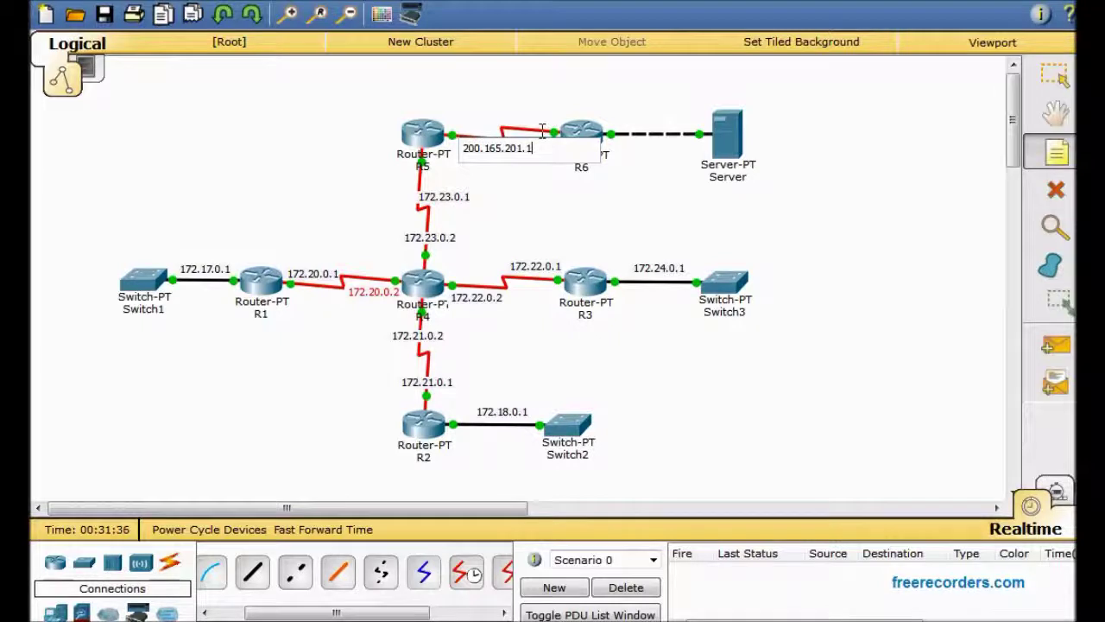
Step: Add a note reading 209.165.201.2 at R6's end of the serial link to R5
left_click(536, 116)
left_click(536, 117)
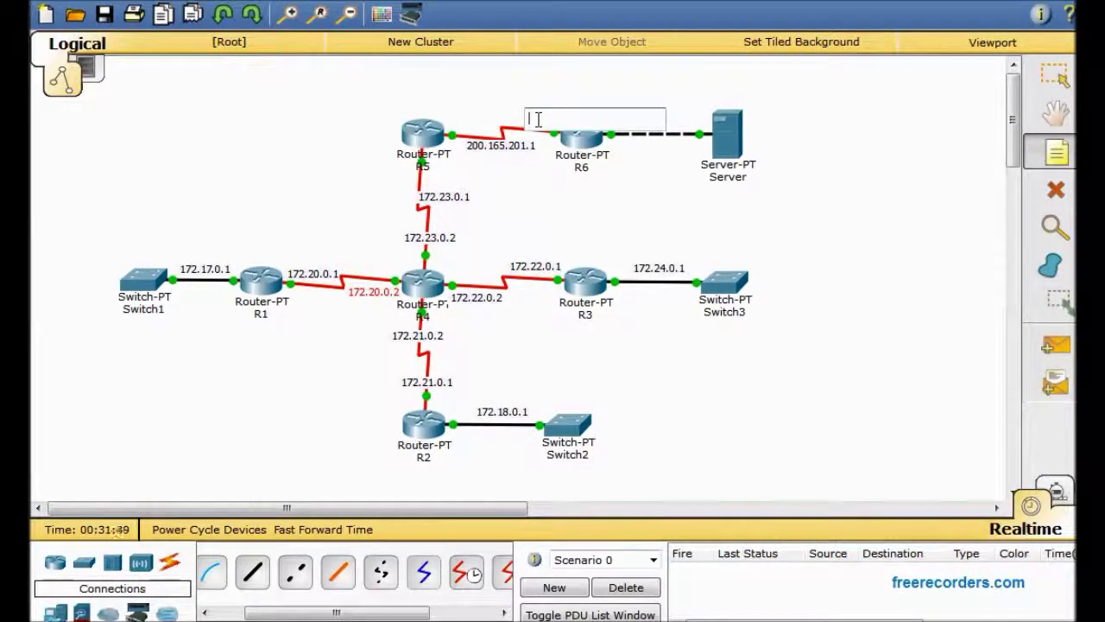
type("200")
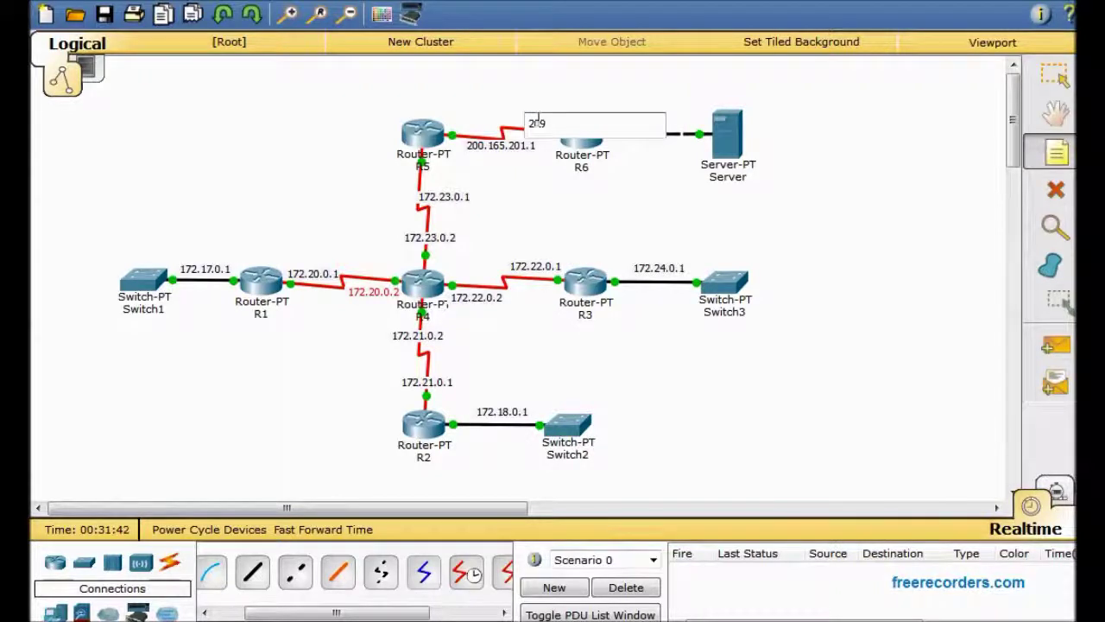
type(".165.201")
type(".2")
Step: Add a note reading 209.165.200.226 above the server at its end of the link to R6
left_click(687, 112)
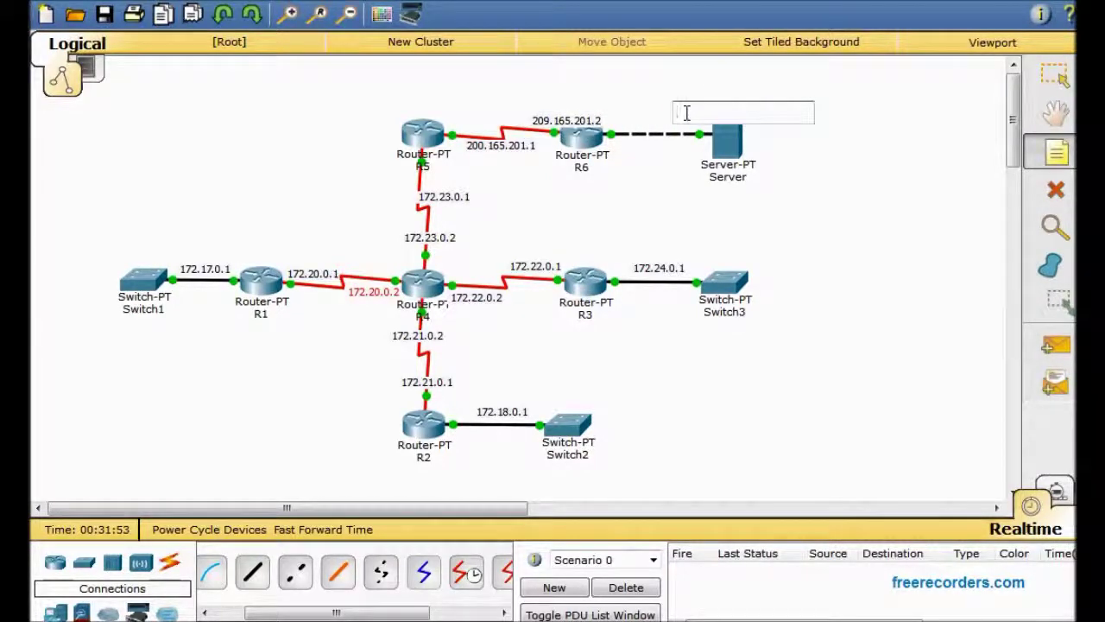
type("209.1")
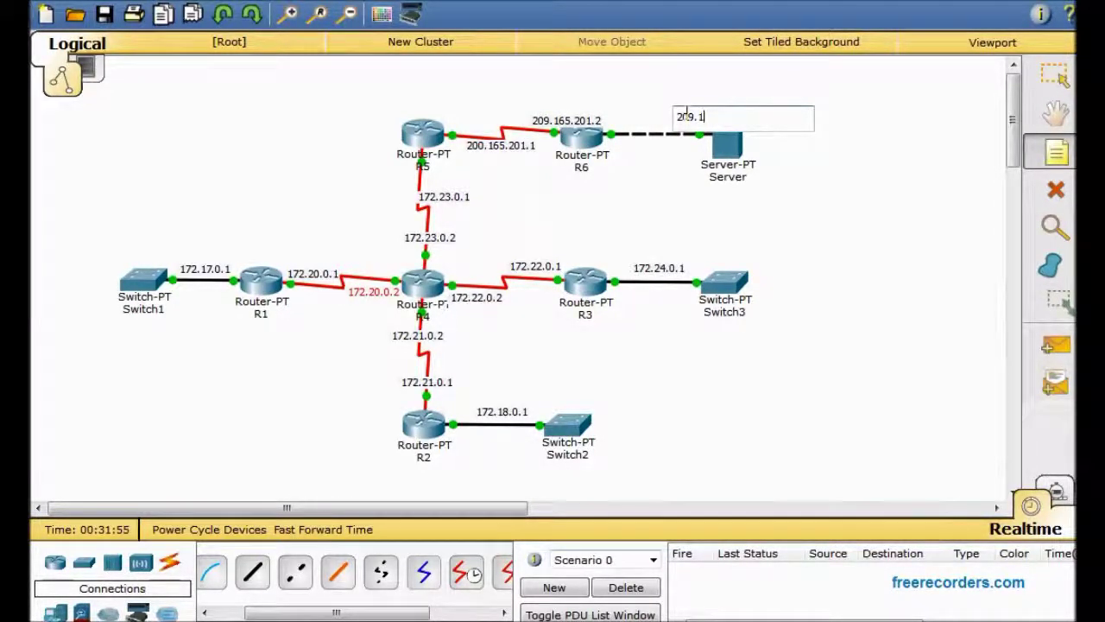
type("65.201")
key("BackSpace")
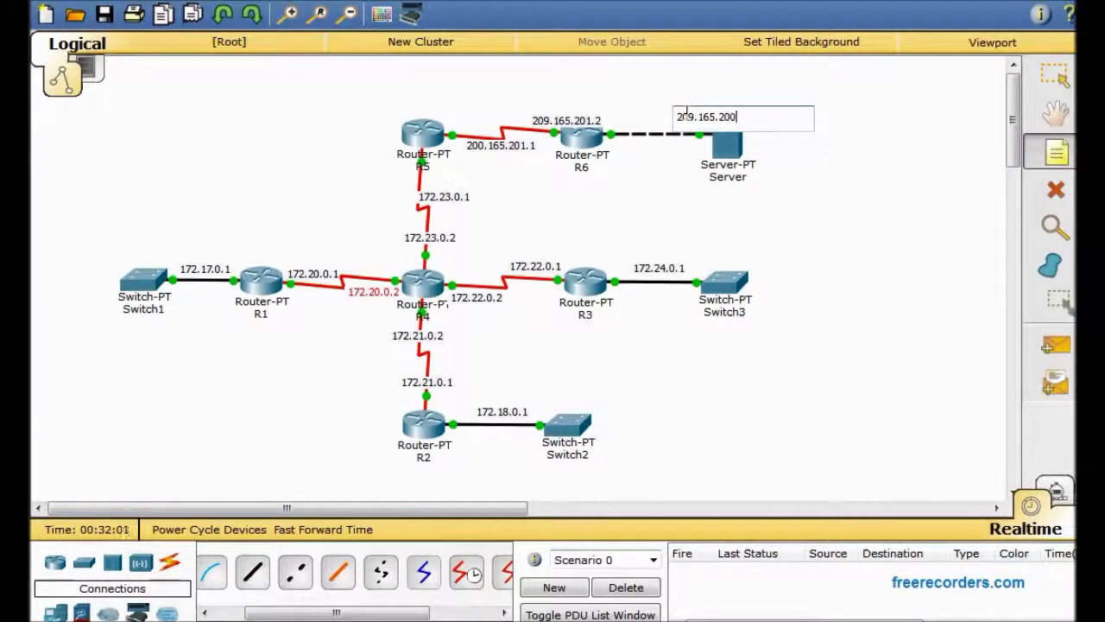
type("0.22")
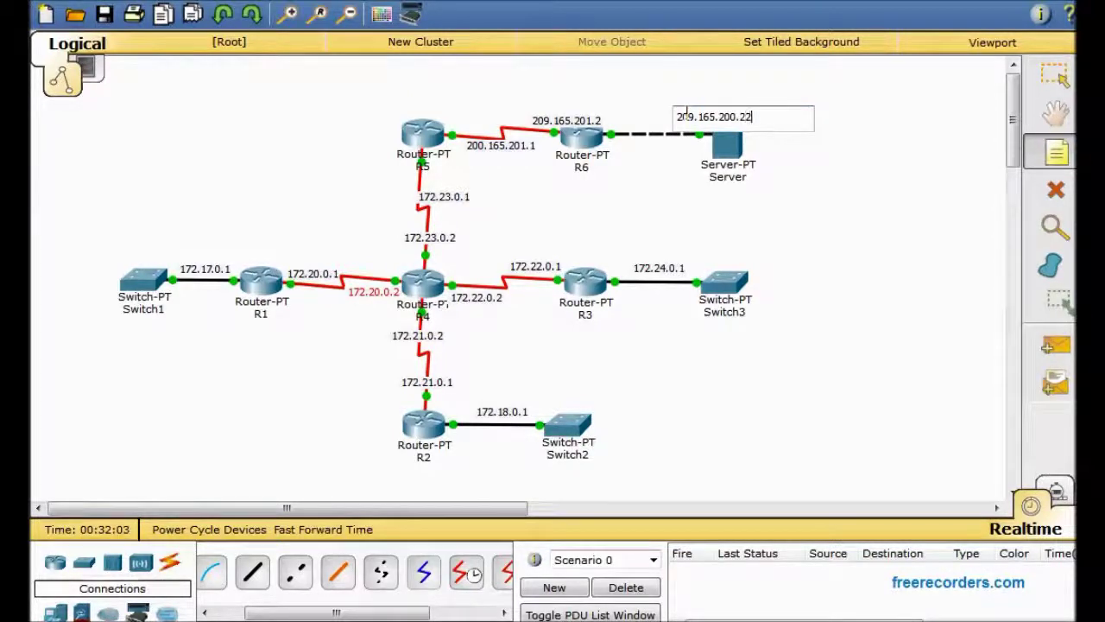
type("8")
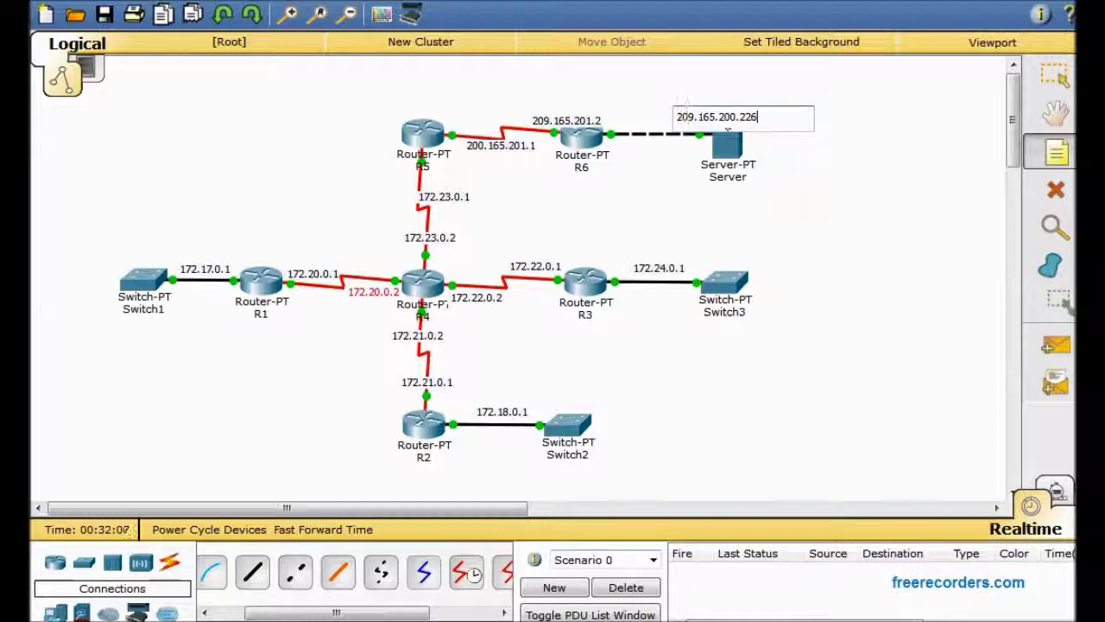
Step: Add a note reading 209.165.200.225 above the link between R6 and the server
left_click(630, 87)
type("2")
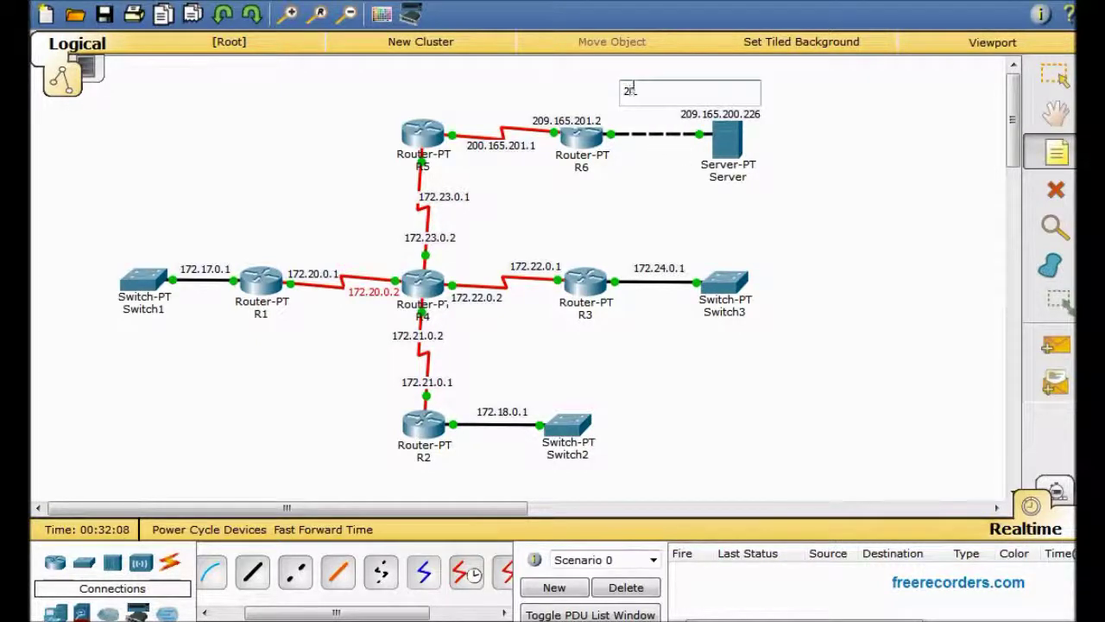
type("09.165.200.22")
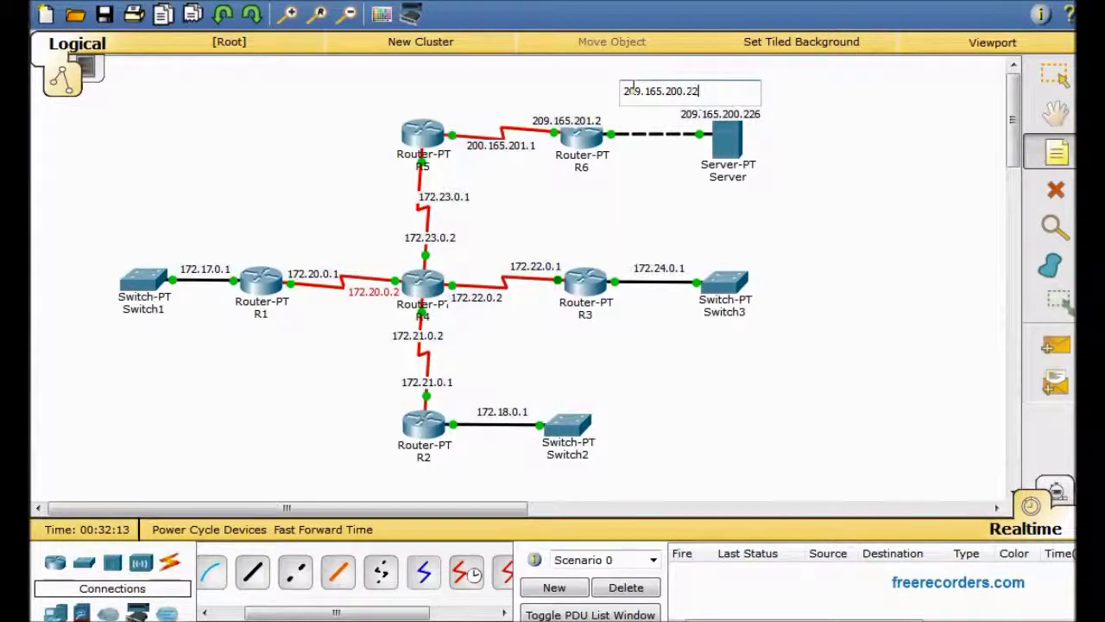
type("5")
Step: Reposition the address notes around R5, R6 and the server so each sits at its own link end, with 209.165.200.225 beside R6
left_click(1055, 76)
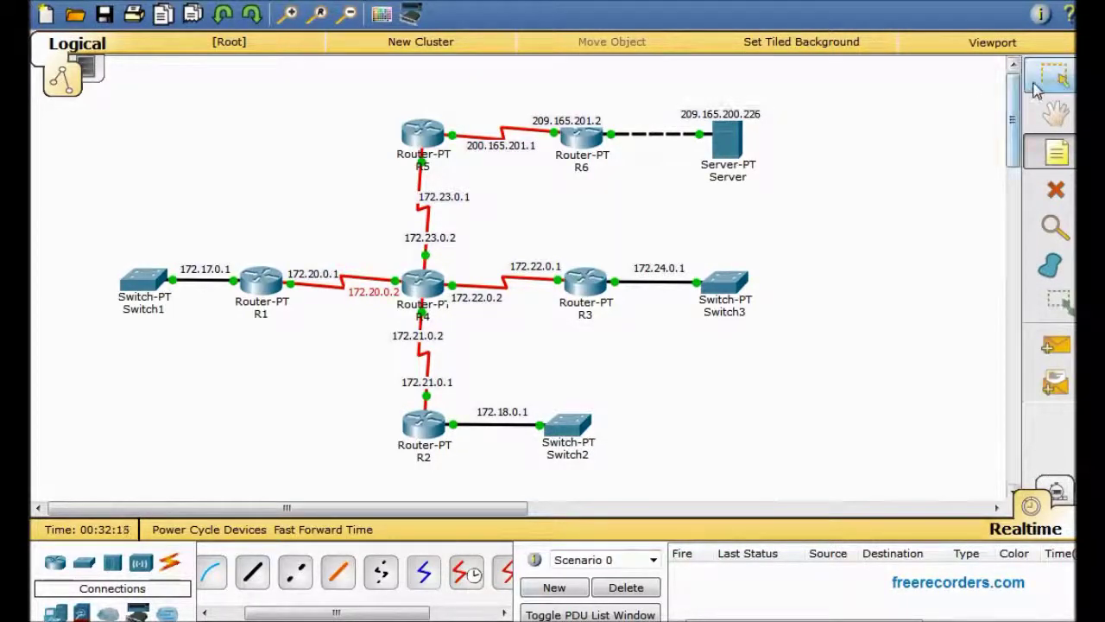
left_click_drag(457, 204, 431, 195)
left_click_drag(505, 152, 479, 154)
left_click_drag(567, 124, 540, 123)
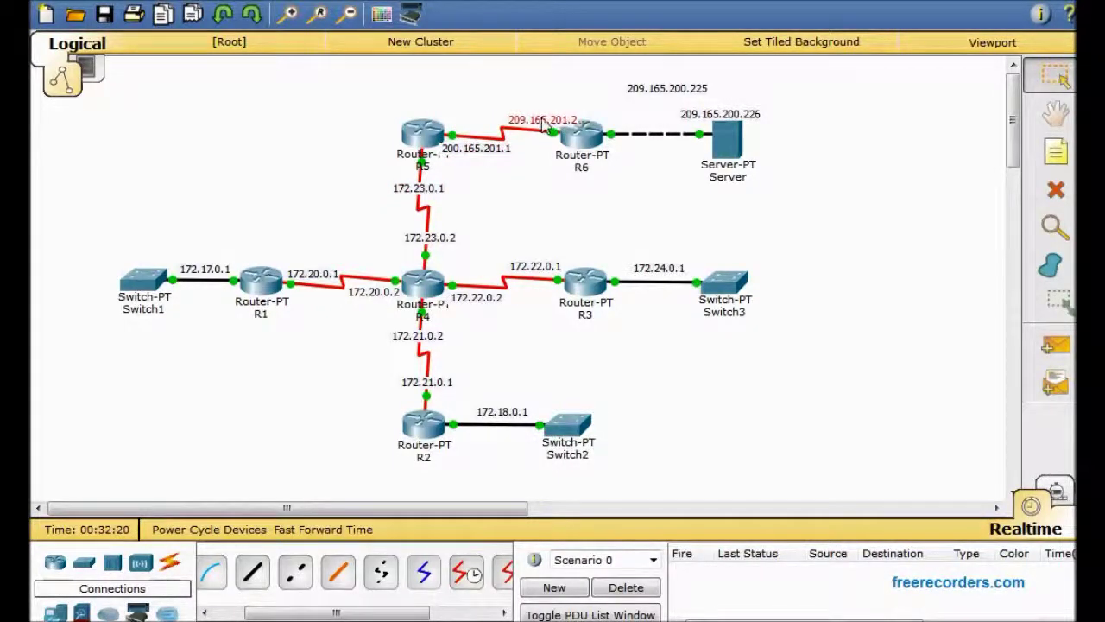
left_click_drag(656, 89, 712, 96)
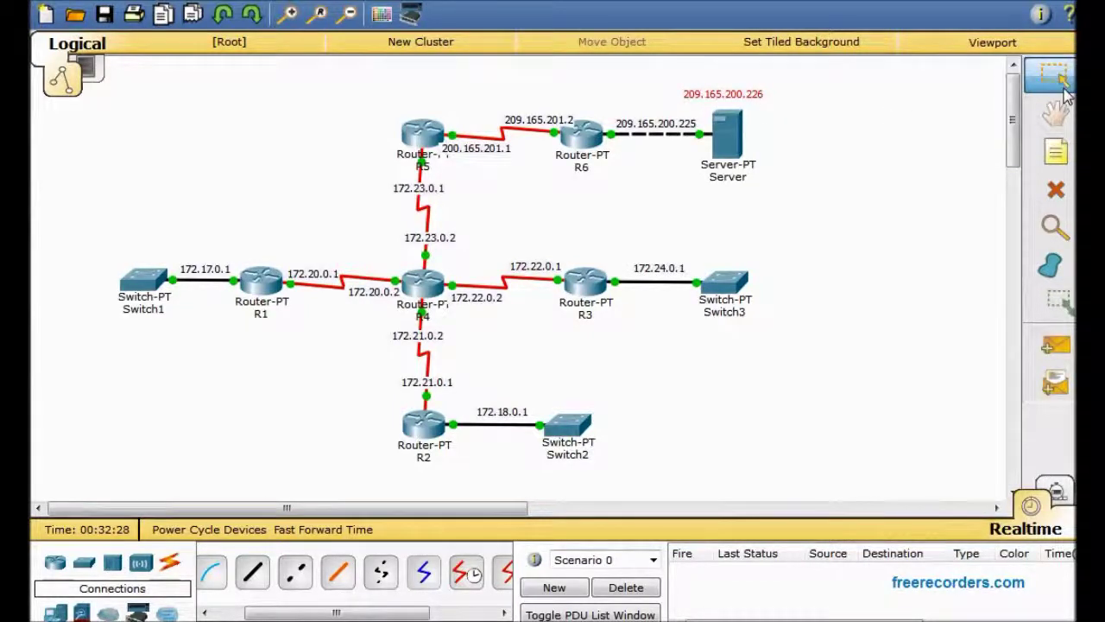
left_click_drag(554, 125, 543, 124)
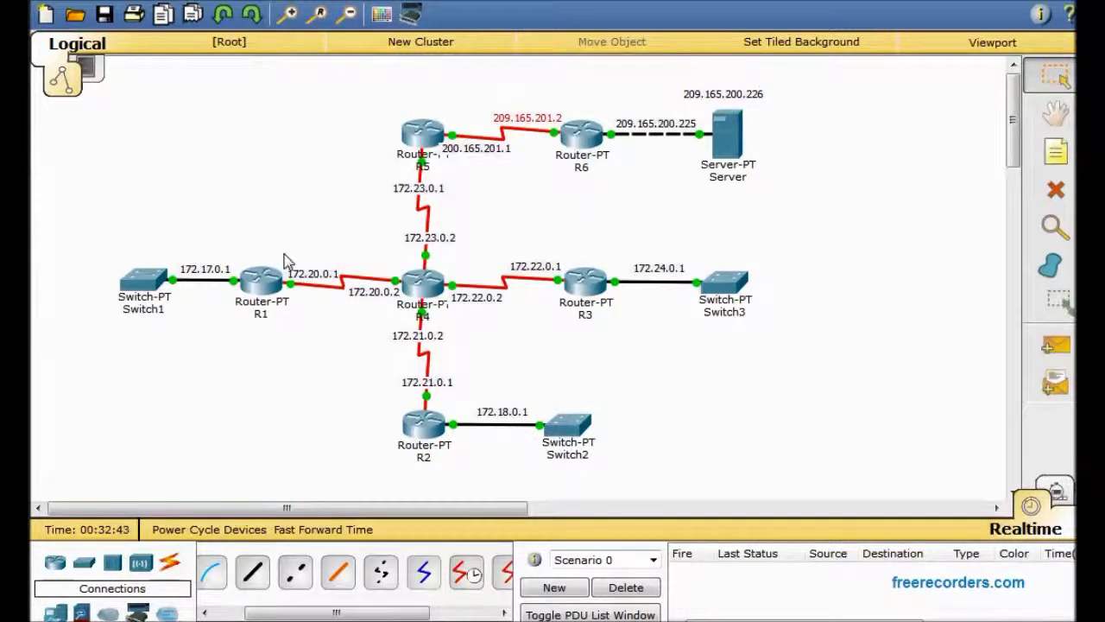
Step: Open R1's static routing configuration and move its window aside so the left part of the topology stays readable
left_click(261, 280)
left_click_drag(645, 86, 739, 69)
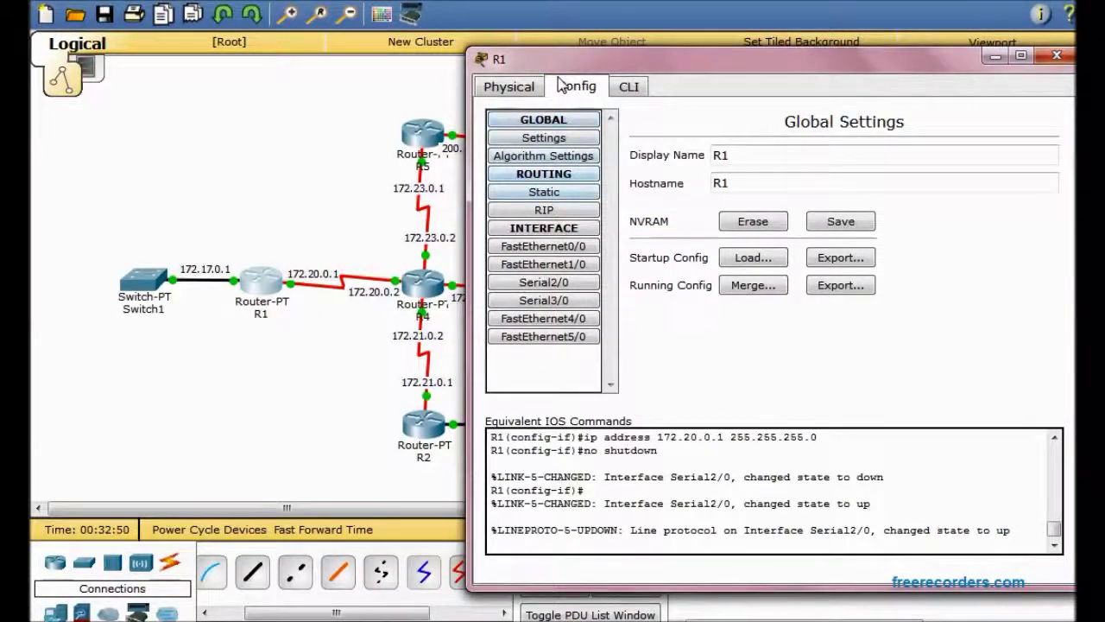
left_click(590, 192)
left_click(825, 159)
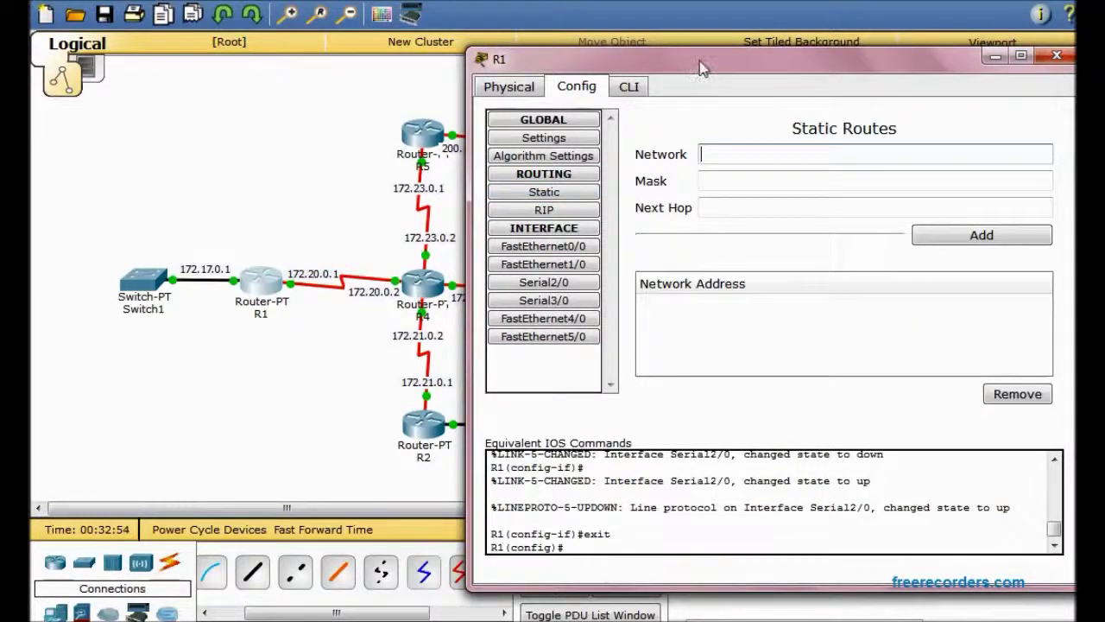
left_click_drag(688, 74, 718, 65)
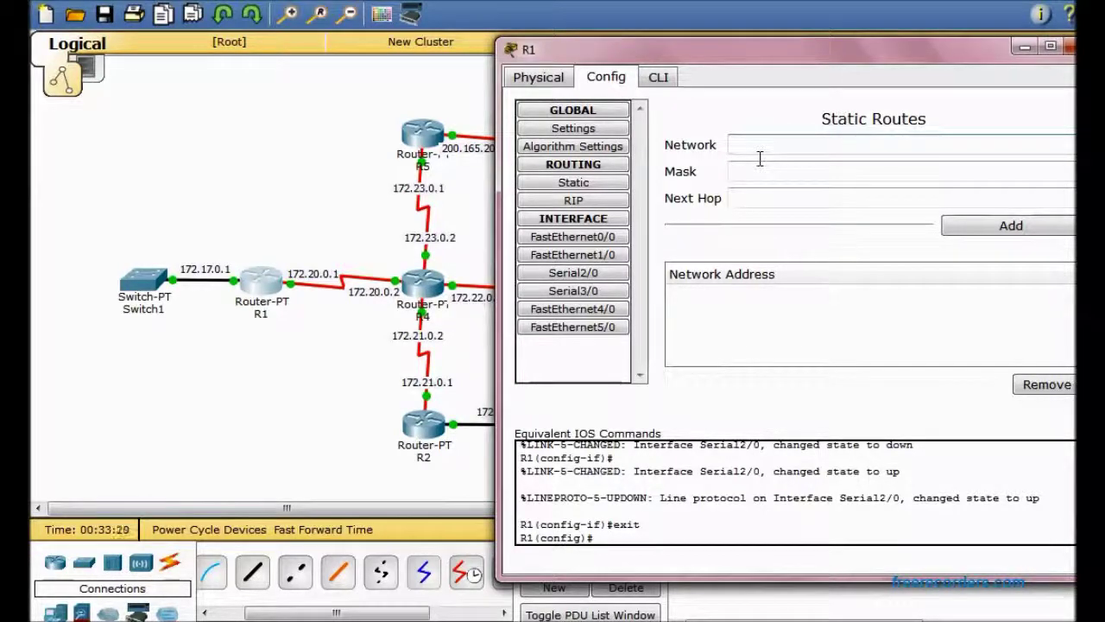
Step: Add a static route on R1 to network 172.21.0.0 with mask 255.255.255.0 and next hop 172.20.0.2
type("2.21.0.1")
left_click(830, 181)
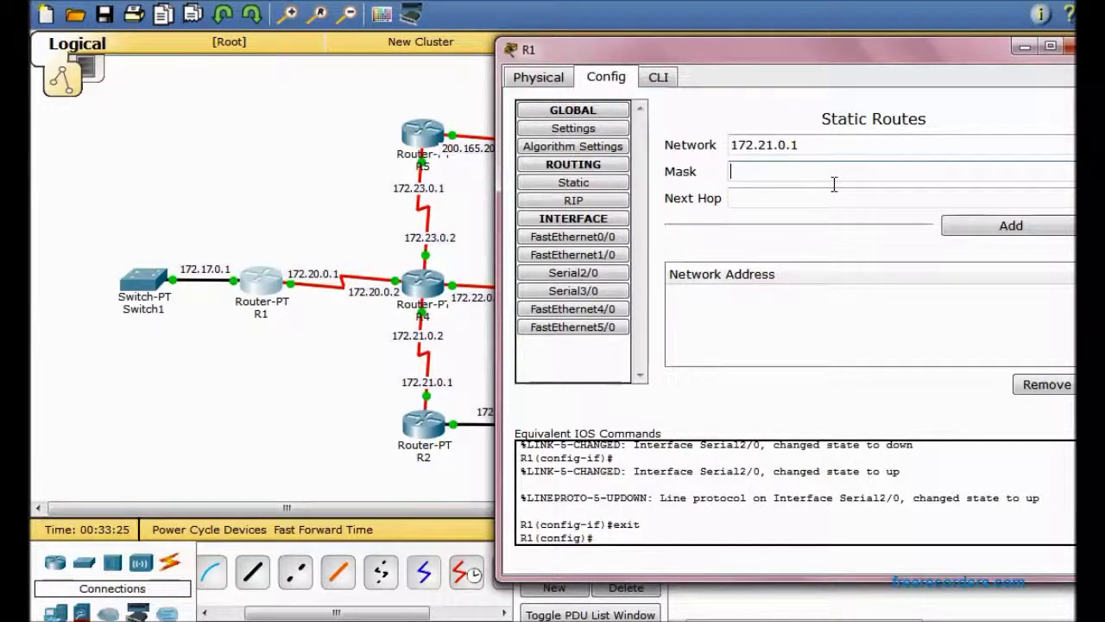
type("255.255.255.0")
left_click(834, 203)
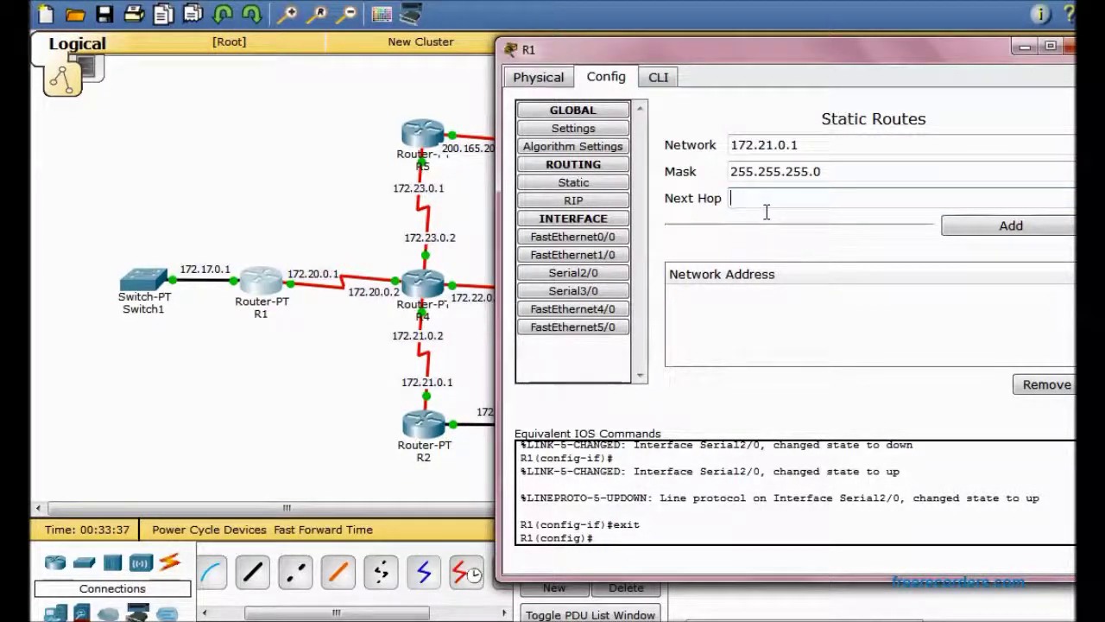
type(".20.0")
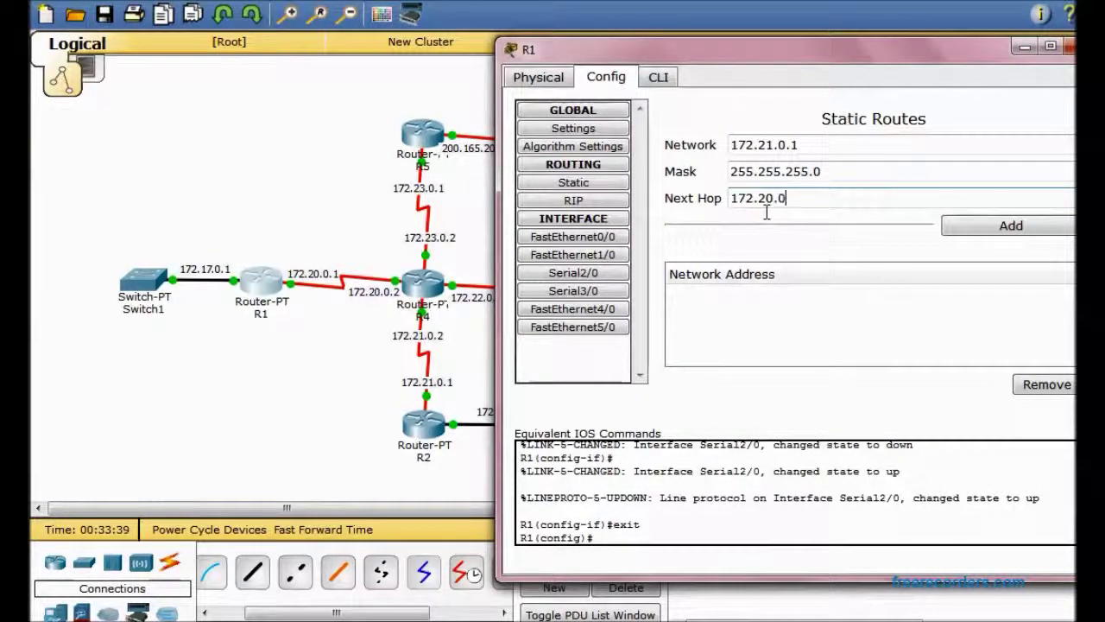
left_click(834, 149)
key("BackSpace")
type("0")
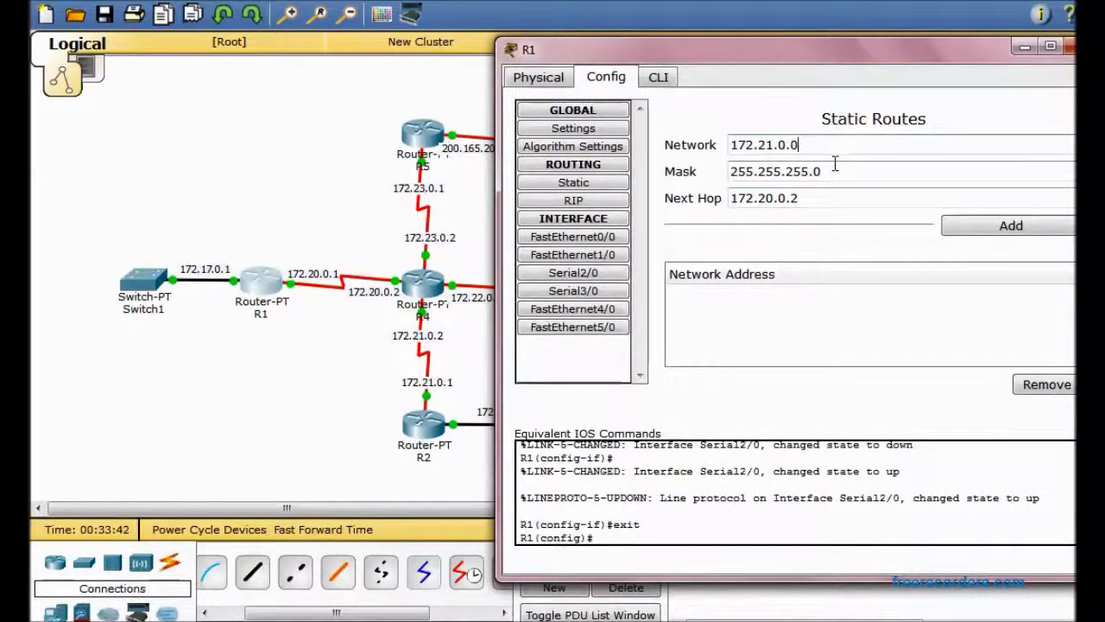
left_click(990, 240)
left_click(620, 221)
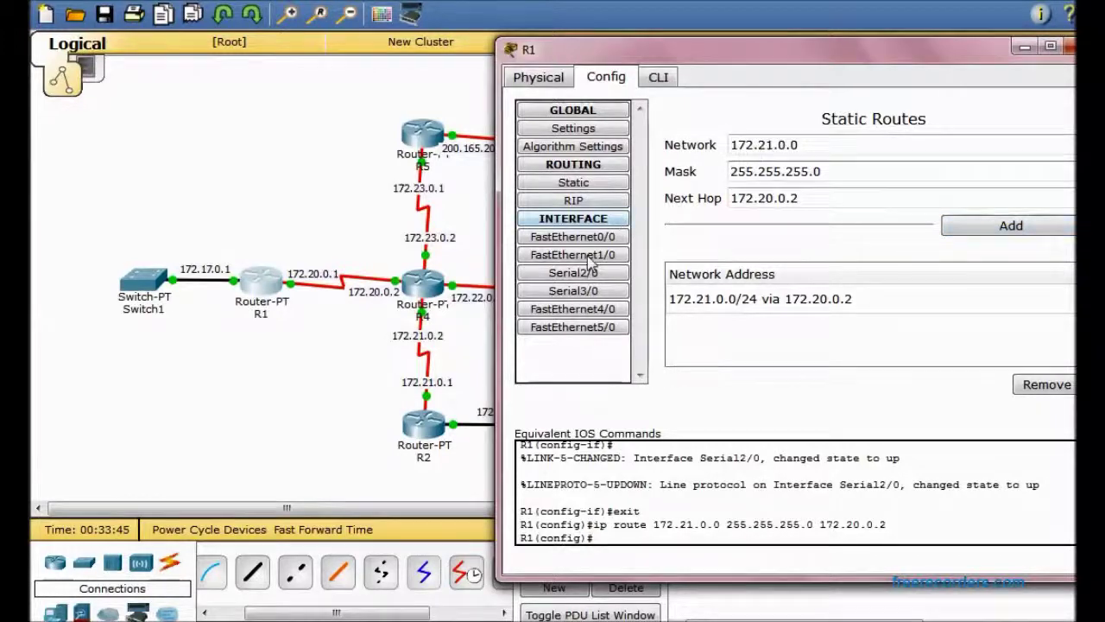
Step: Add a second static route on R1 to network 172.22.0.0, keeping the same mask and next hop
mouse_move(837, 36)
left_mouse_down()
mouse_move(852, 37)
mouse_move(832, 42)
left_mouse_up()
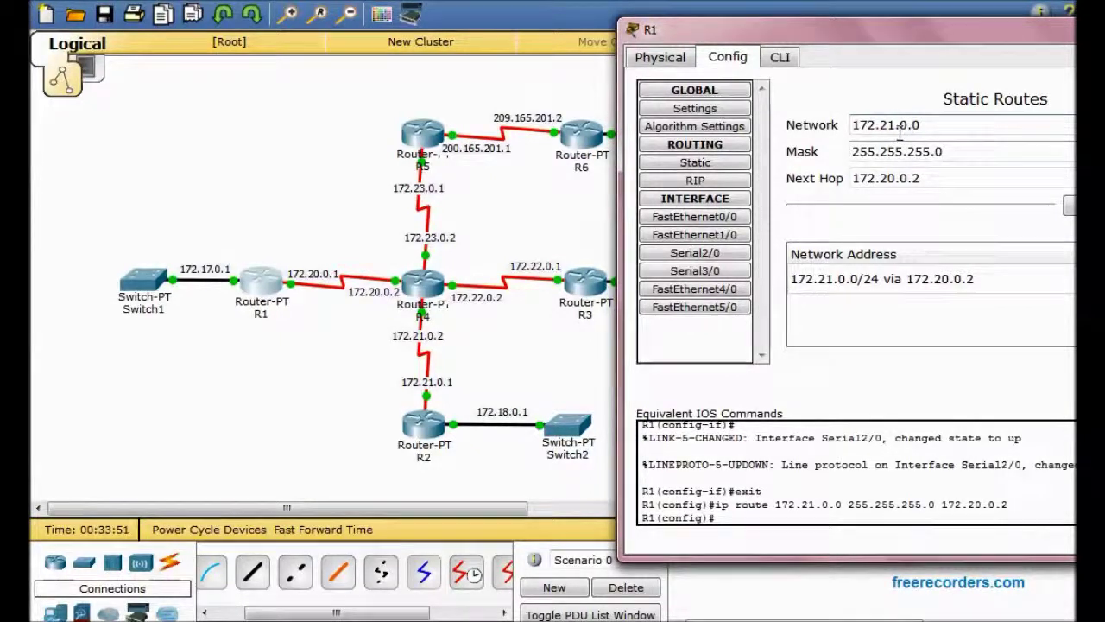
left_click(902, 131)
key("BackSpace")
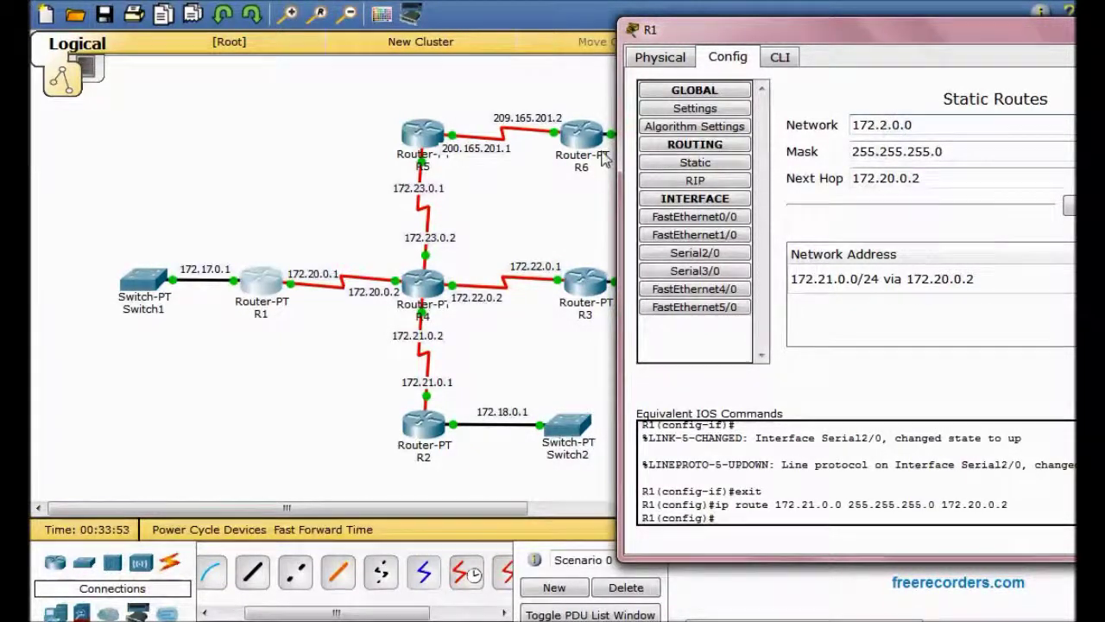
type("2")
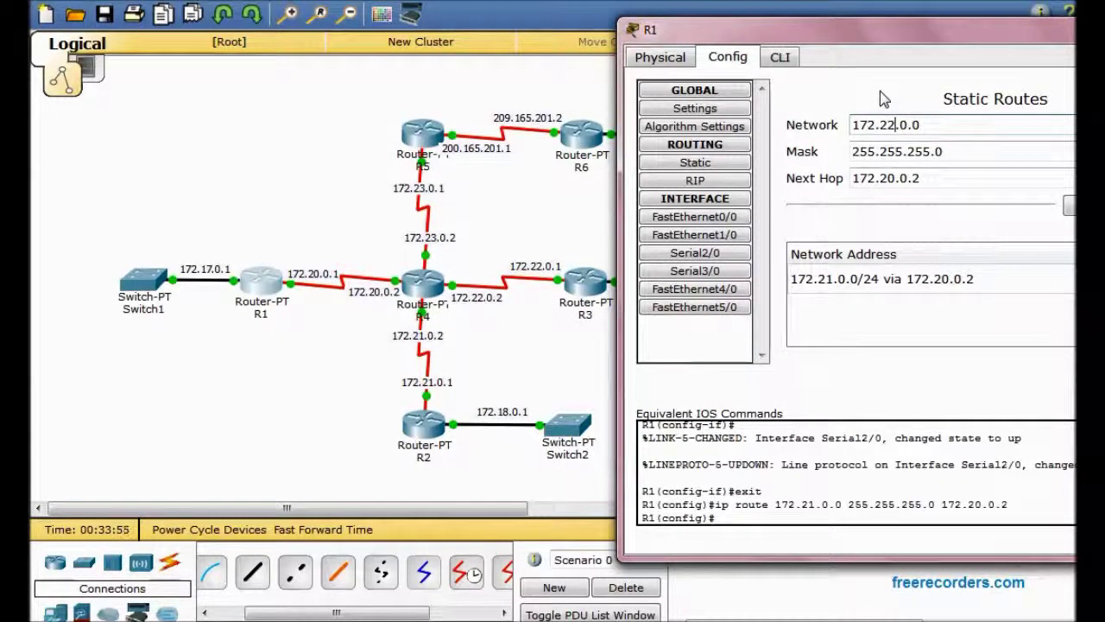
left_click(1071, 205)
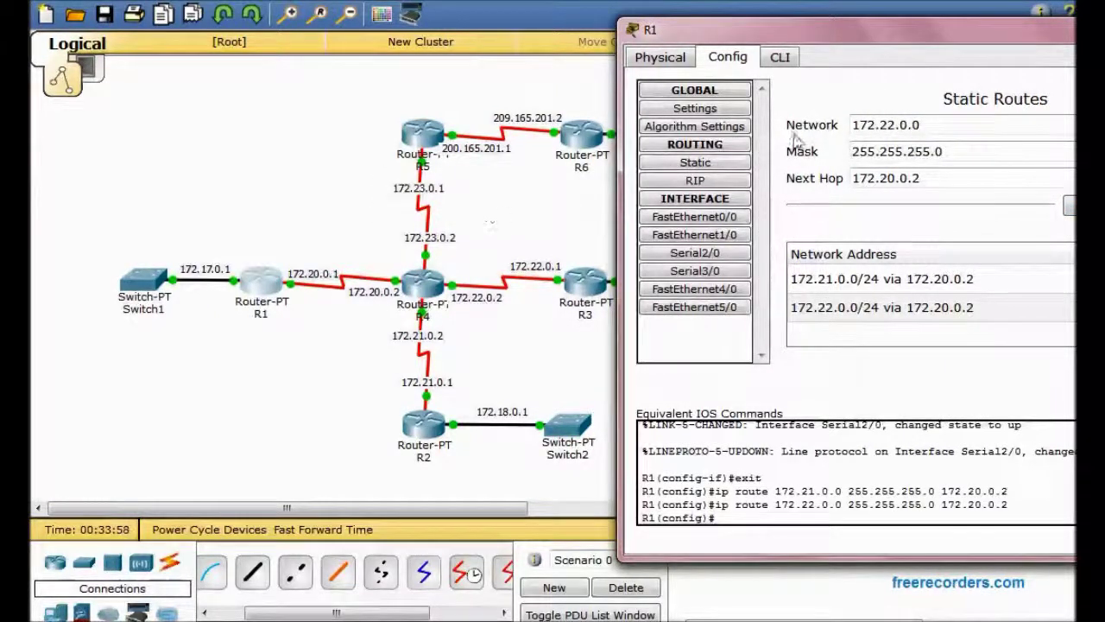
Step: Add a static route on R1 to network 172.23.0.0 with the same mask and next hop
left_click(898, 126)
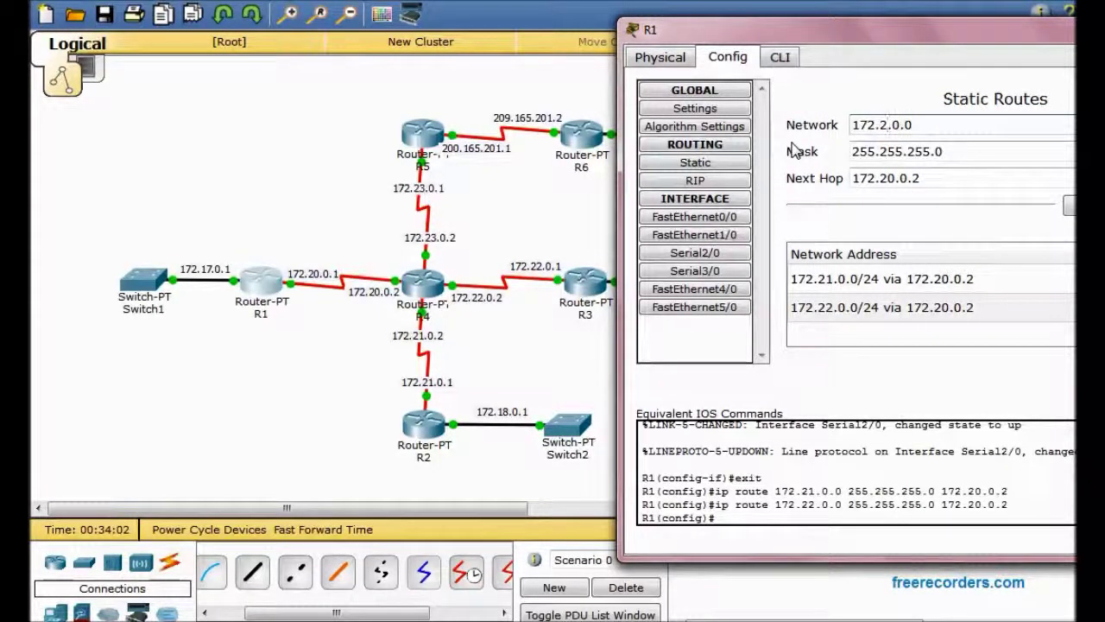
type("3")
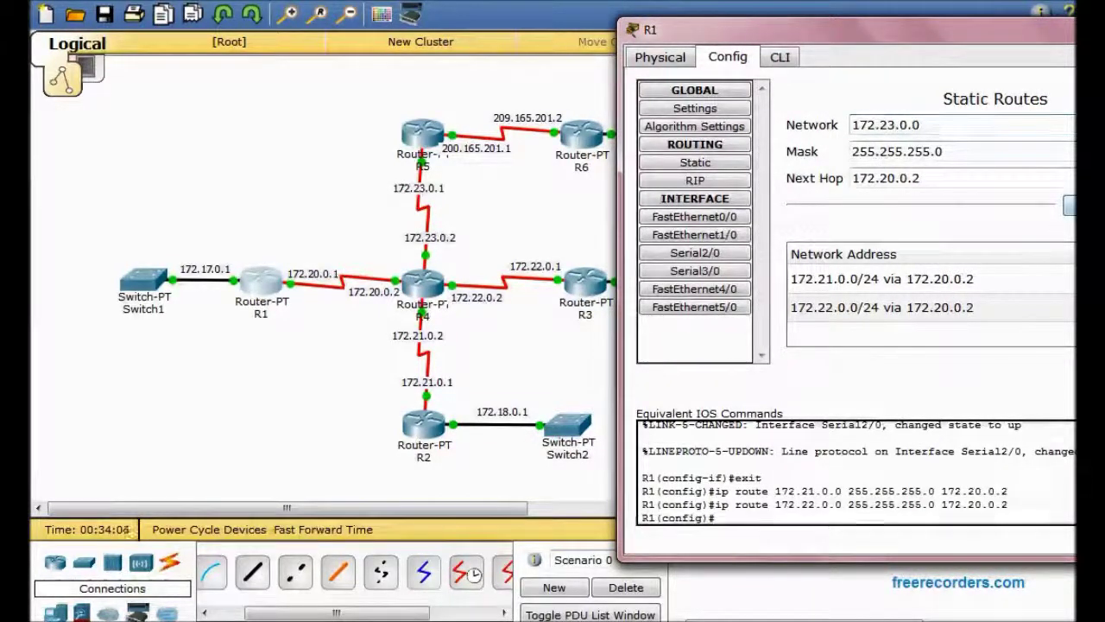
left_click(1069, 204)
Step: Add a static route on R1 to network 209.165.201.0 via the same next hop, and close R1's configuration window
left_click_drag(954, 133, 801, 124)
type("209.165.201.")
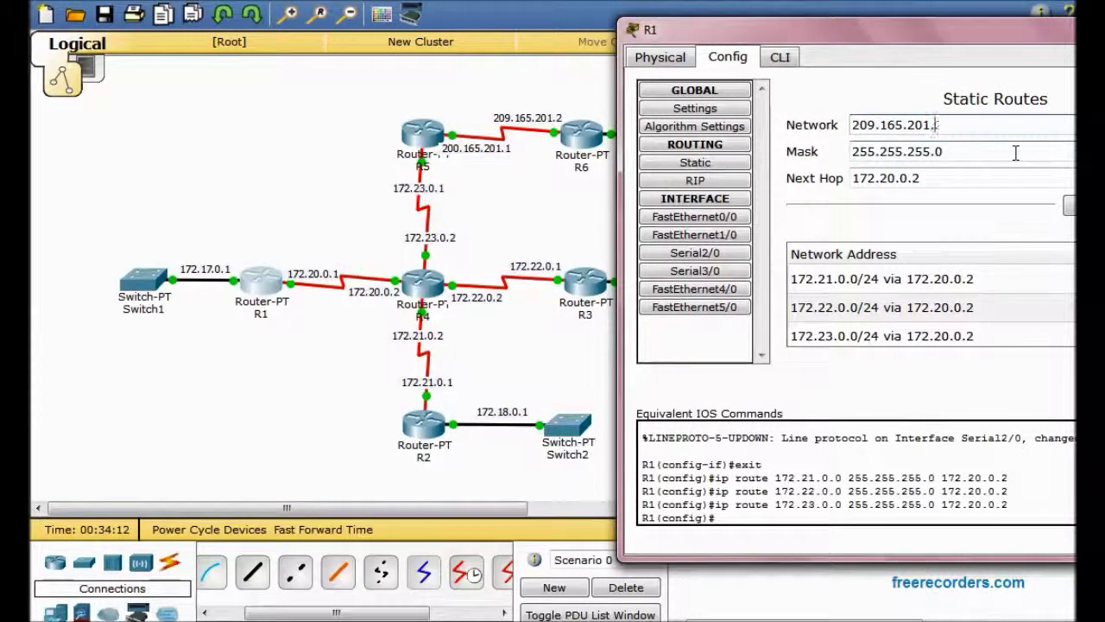
left_click(1070, 205)
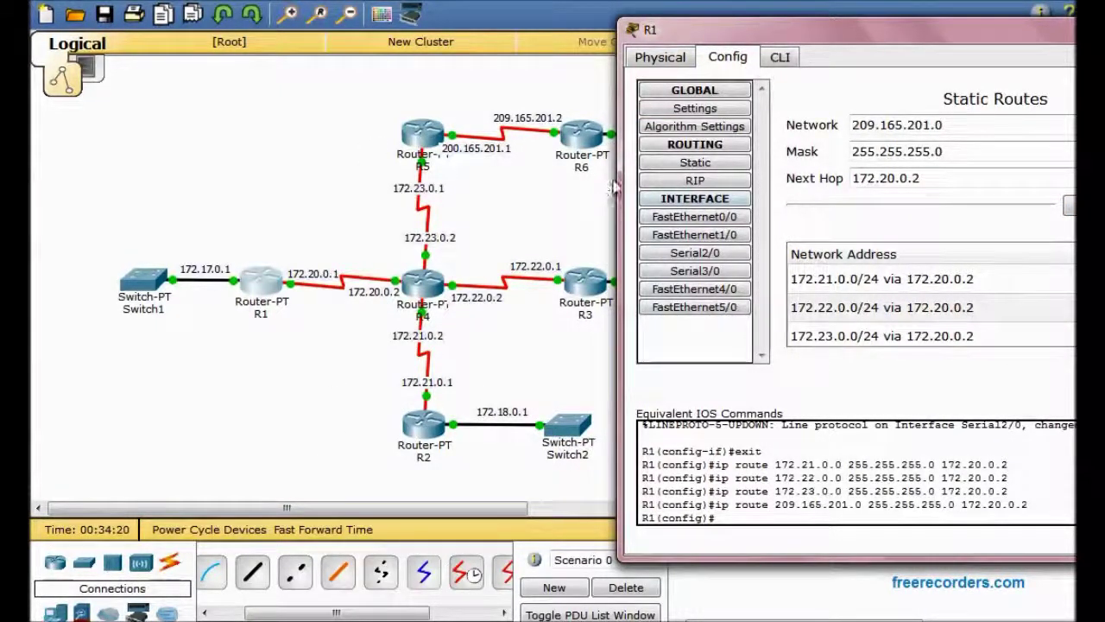
key("alt+F4")
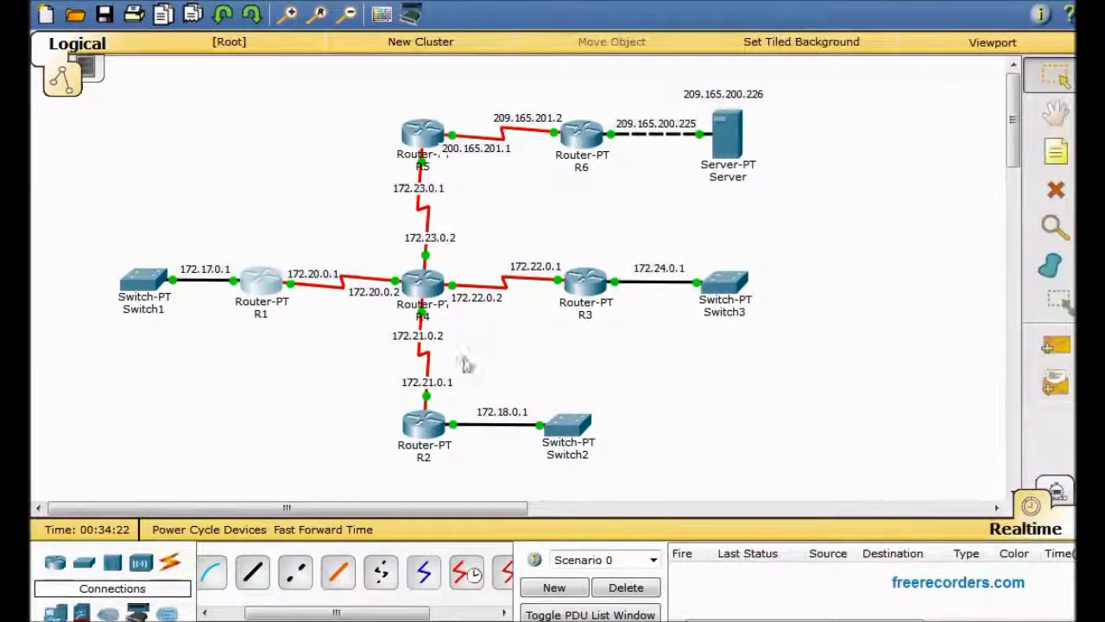
Step: Add a static route on R2 to network 172.22.0.0 with mask 255.255.255.0 and next hop 172.21.0.2
left_click(435, 431)
left_click_drag(666, 94, 931, 196)
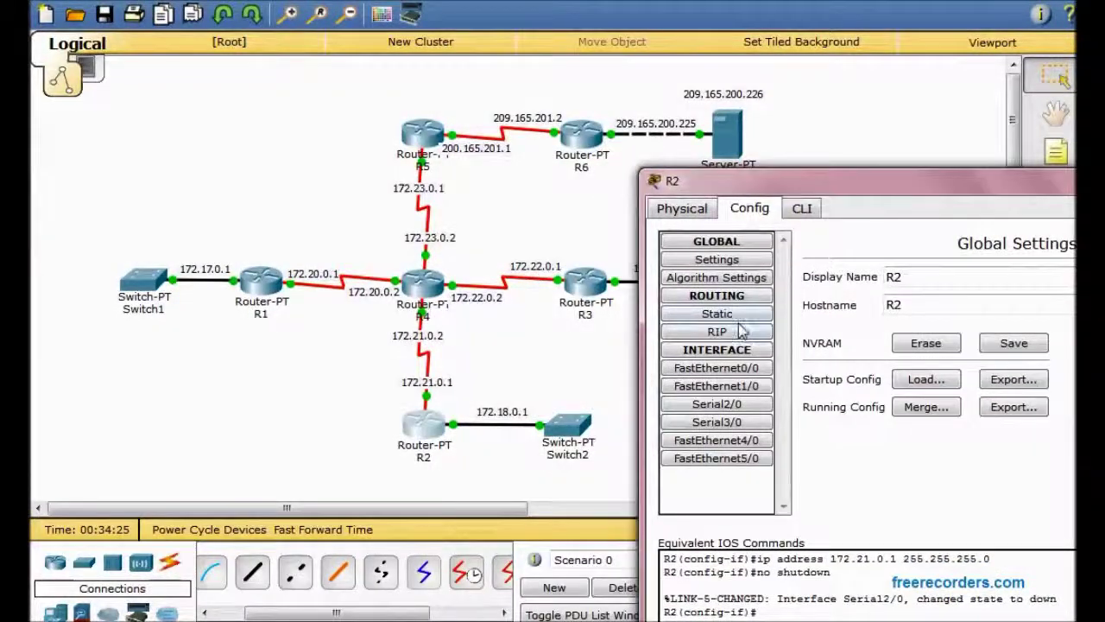
left_click(731, 320)
left_click(925, 289)
type("17")
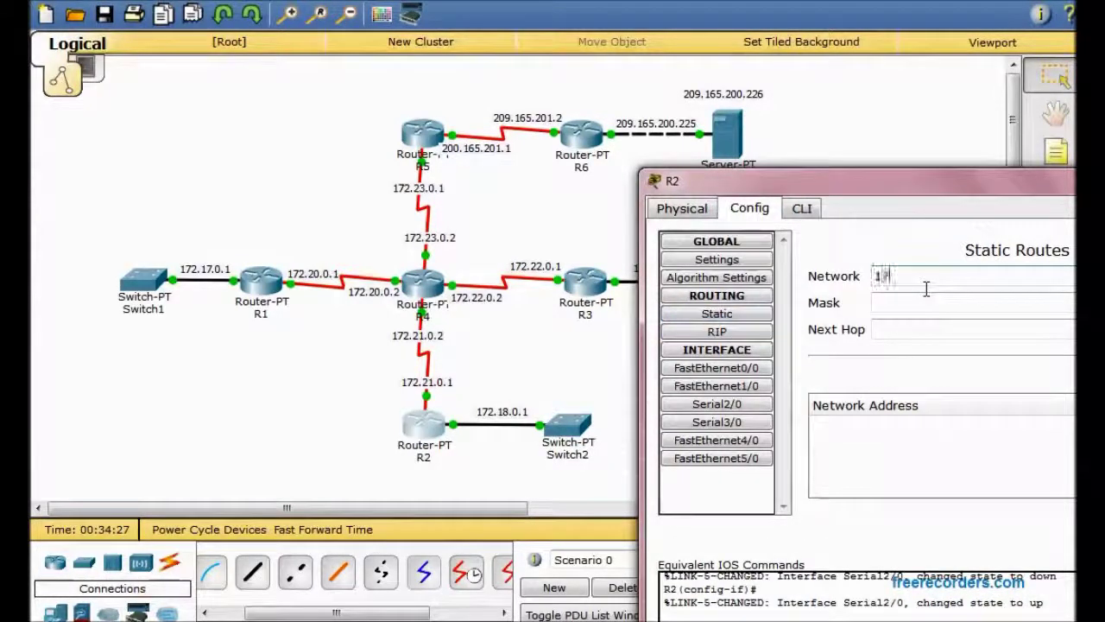
type("2.22.0.0")
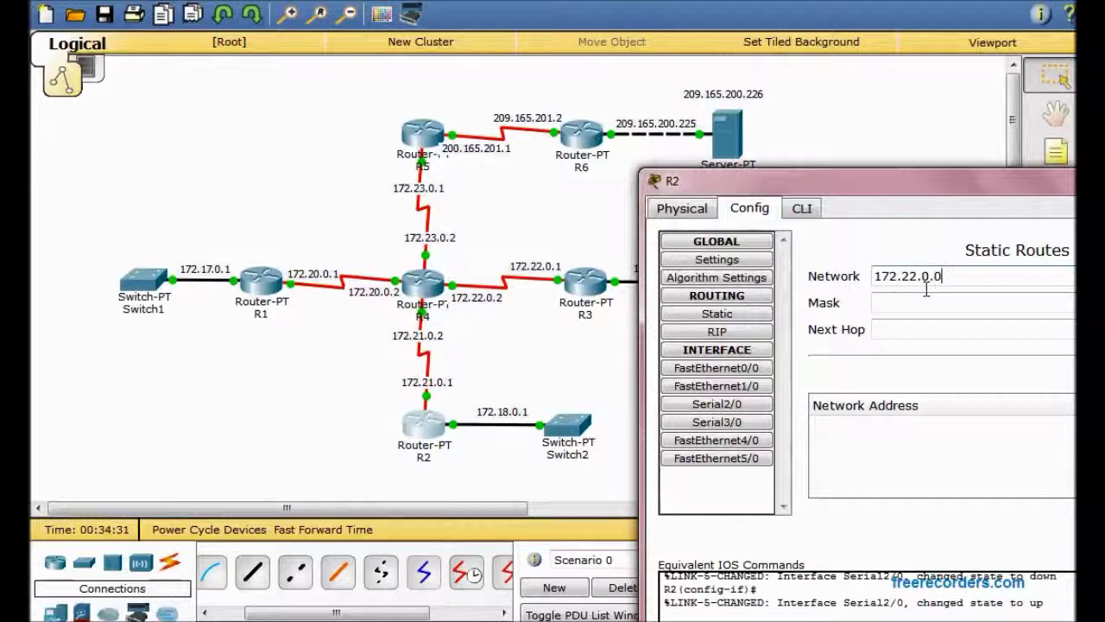
left_click(977, 316)
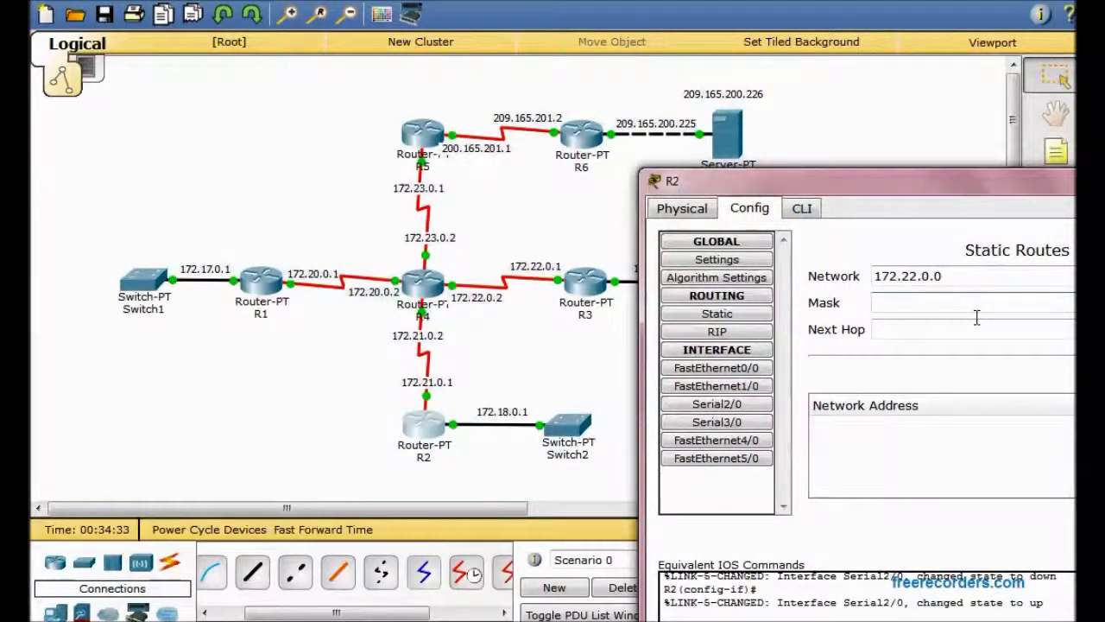
type("2")
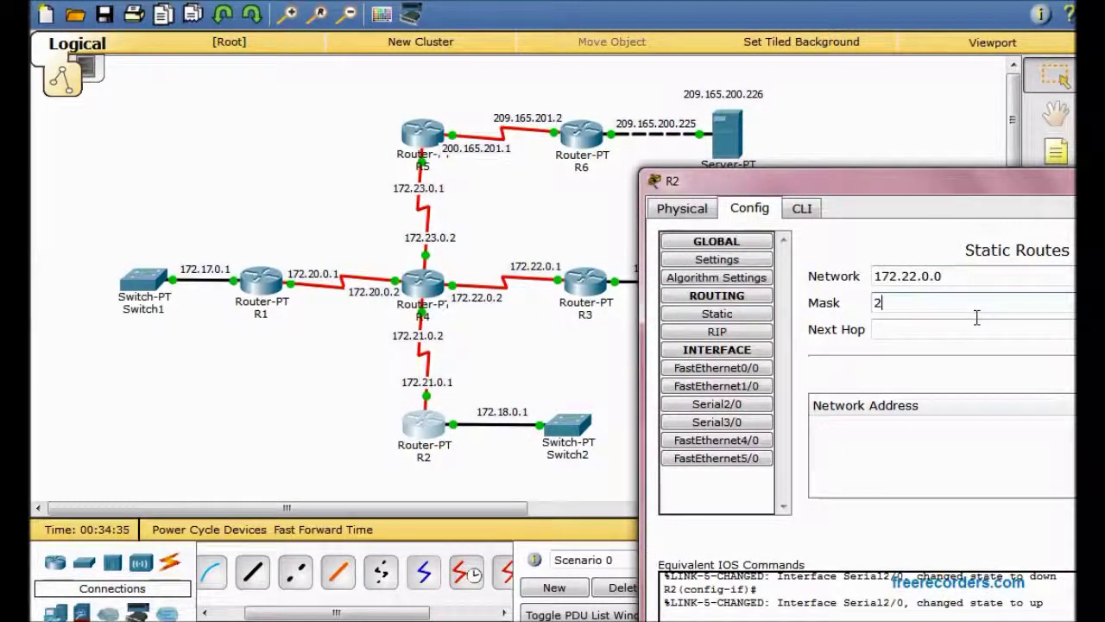
type("55.255.255.")
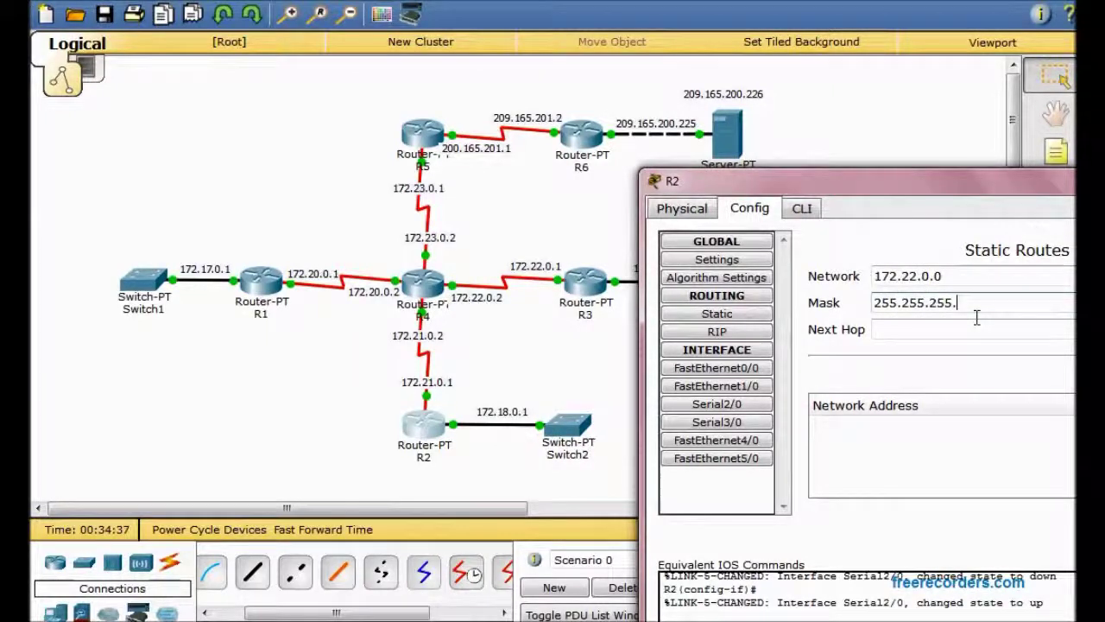
left_click(981, 330)
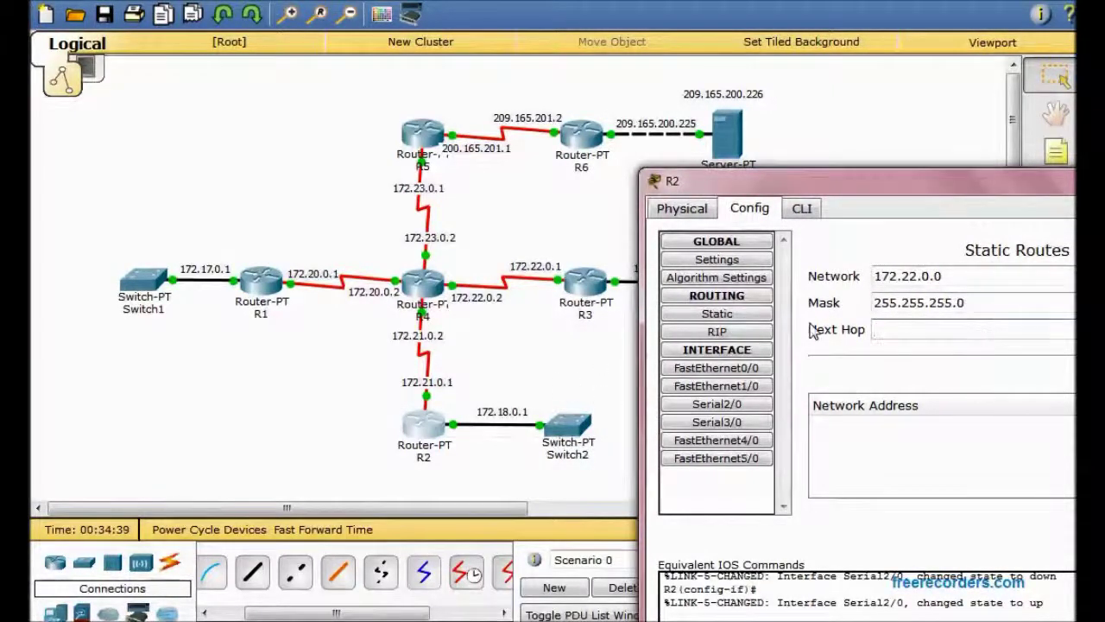
type("172.")
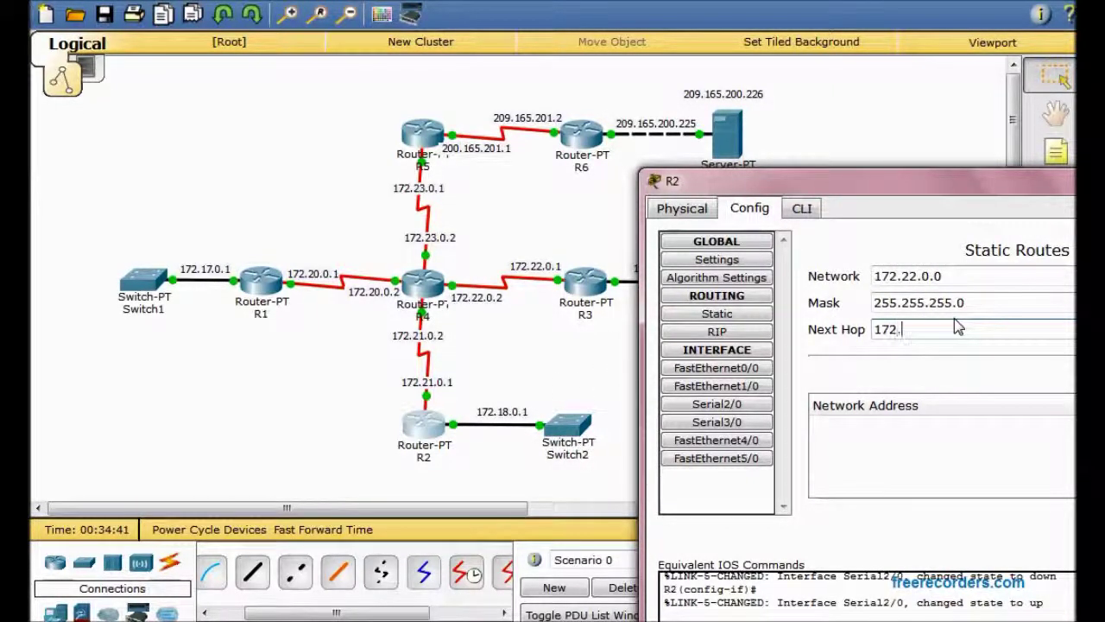
type("21.0.2")
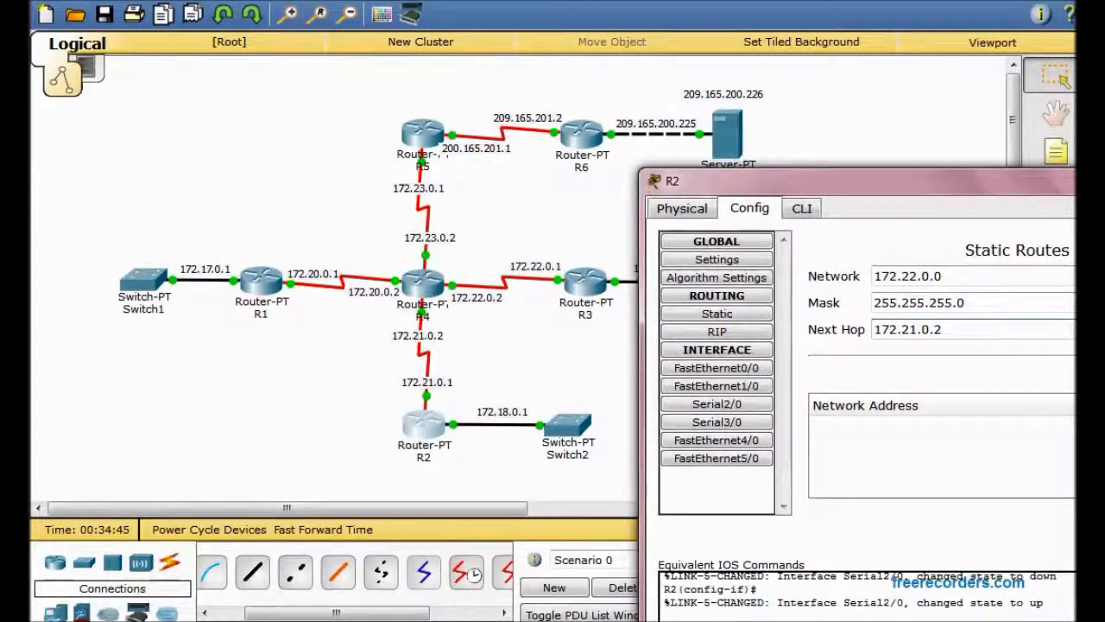
key("Return")
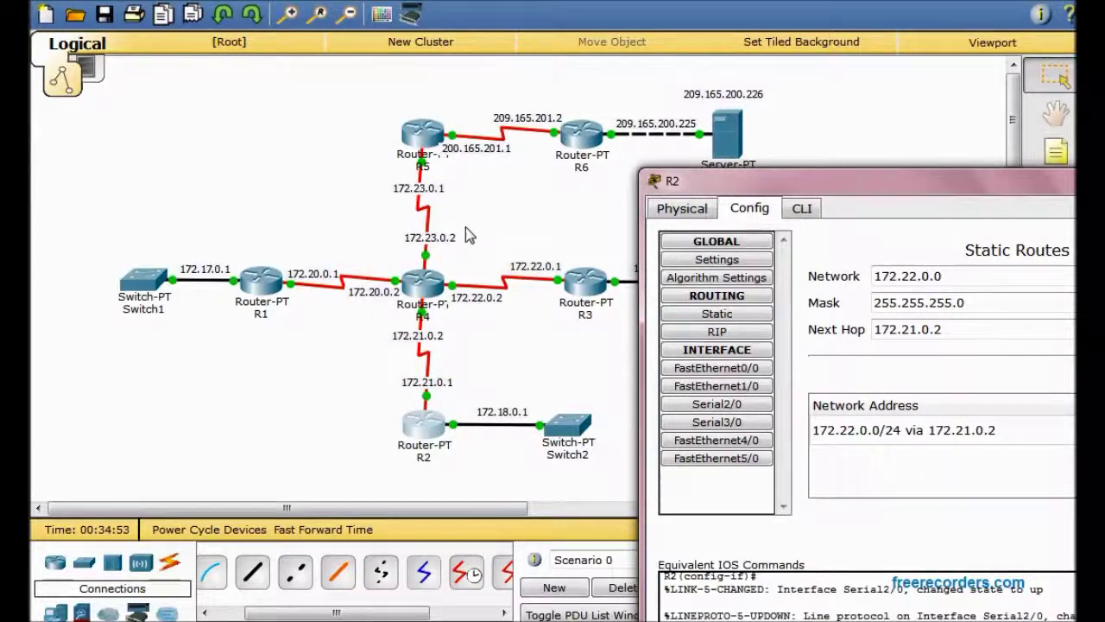
Step: Add two more static routes on R2, to networks 172.20.0.0 and 172.23.0.0, keeping the same mask and next hop
left_click(919, 278)
key("BackSpace")
type("0")
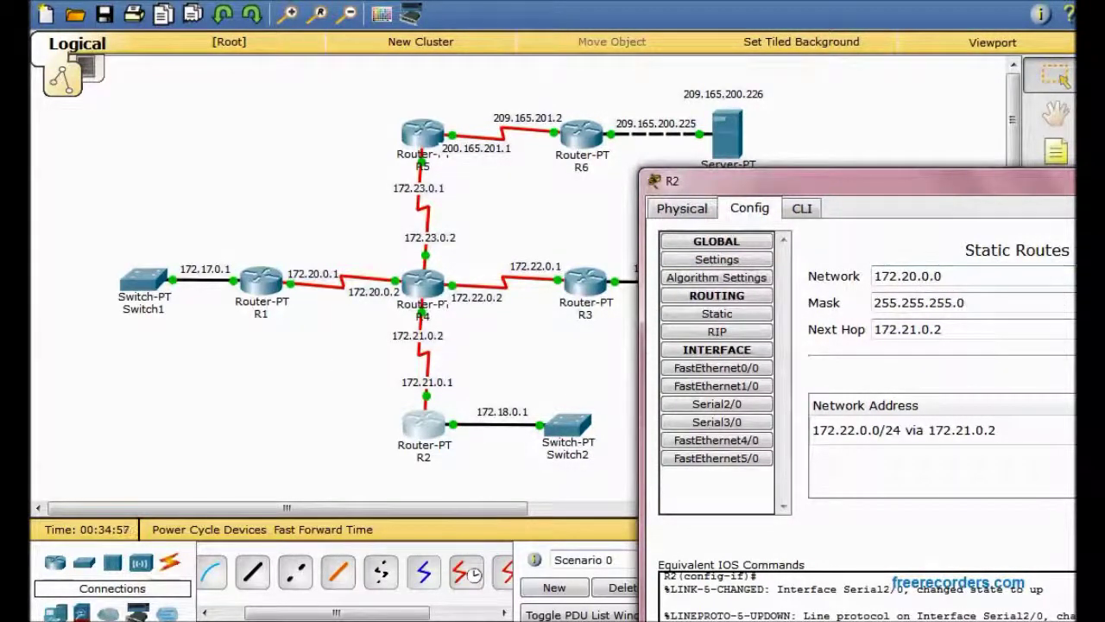
left_click(1090, 371)
key("BackSpace")
type("3")
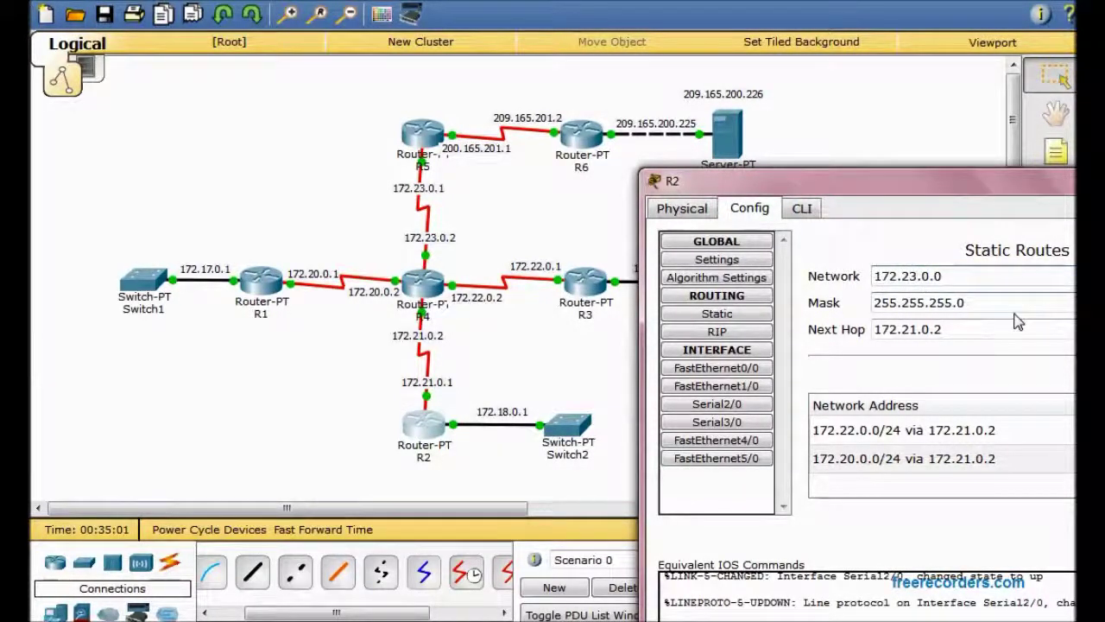
left_click(1090, 354)
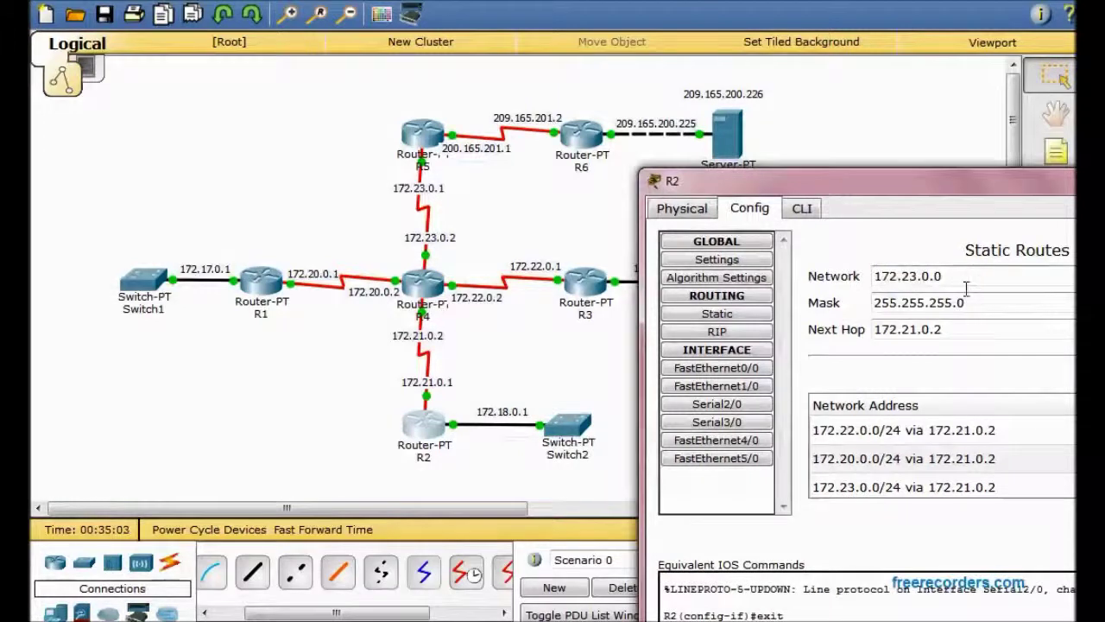
Step: Add a static route on R2 to network 209.165.201.0 with mask 255.255.255.252 via the same next hop, and close R2's configuration window
left_click_drag(958, 276, 850, 294)
type("20")
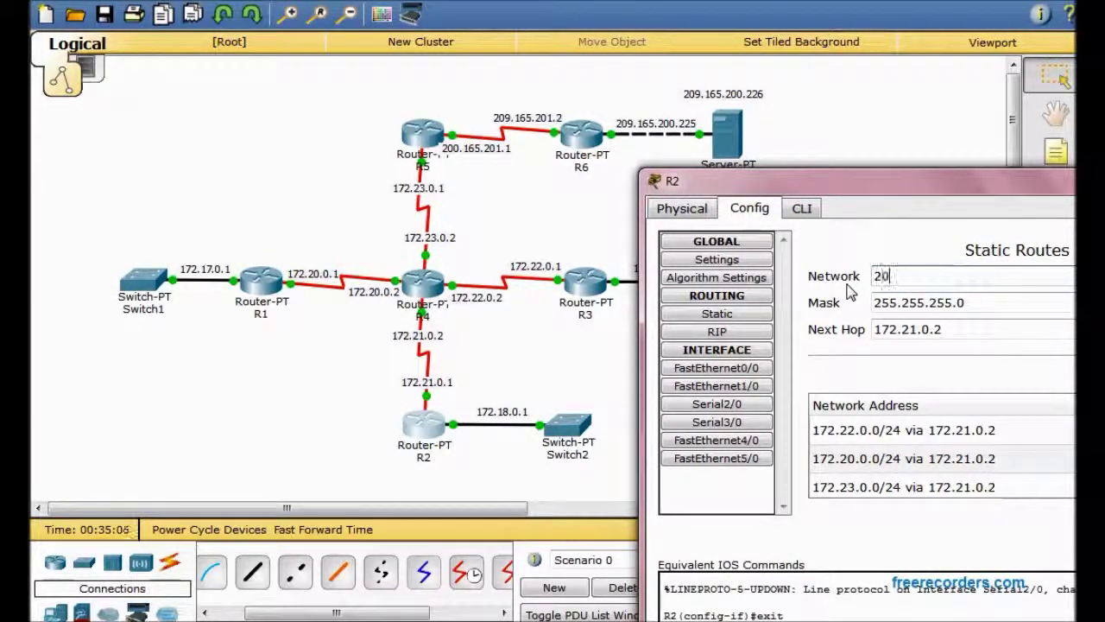
type("9.165.")
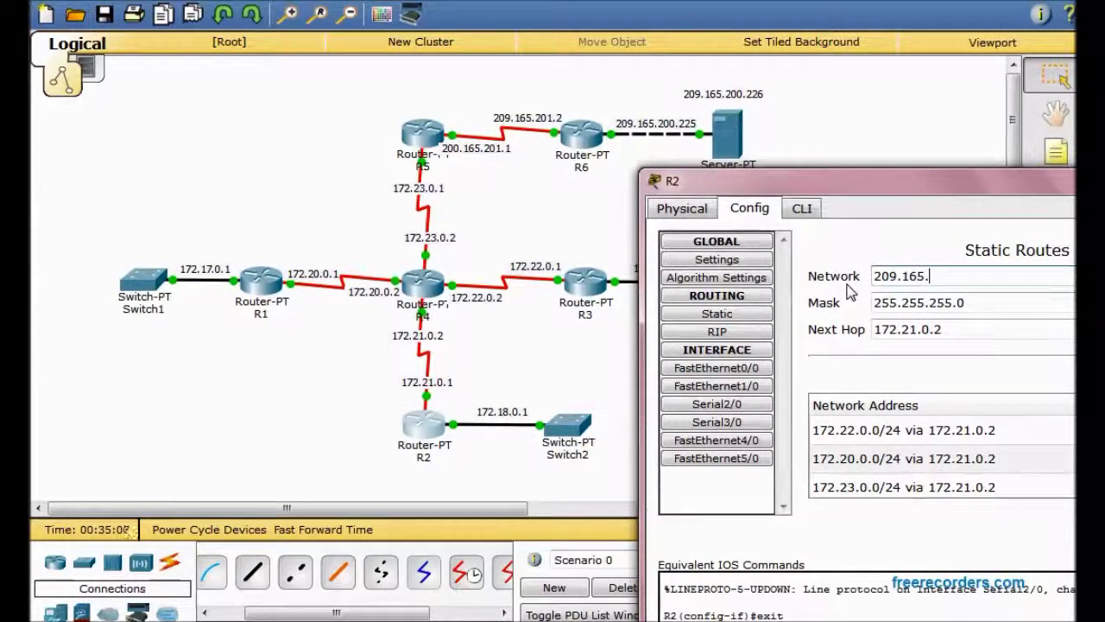
type("201.0")
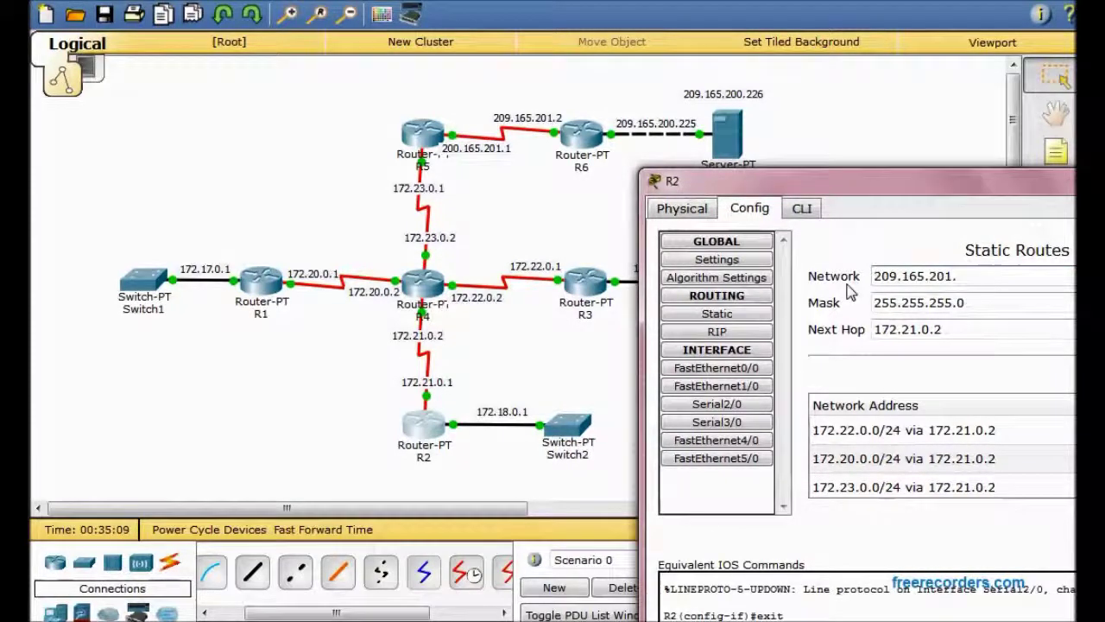
left_click(981, 313)
key("BackSpace")
type("252")
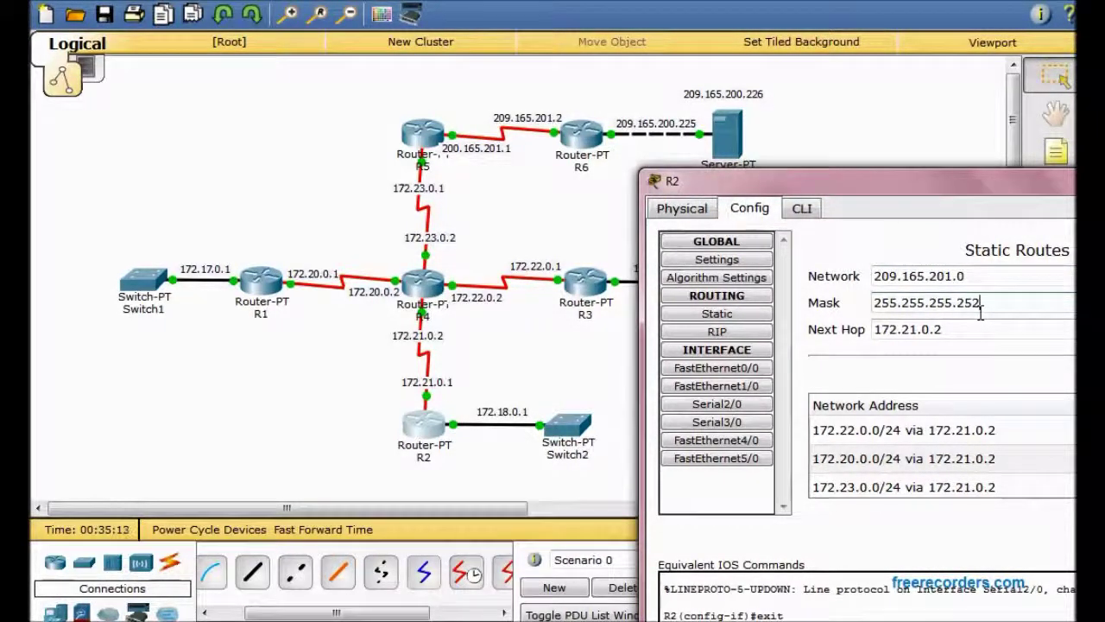
left_click(1055, 356)
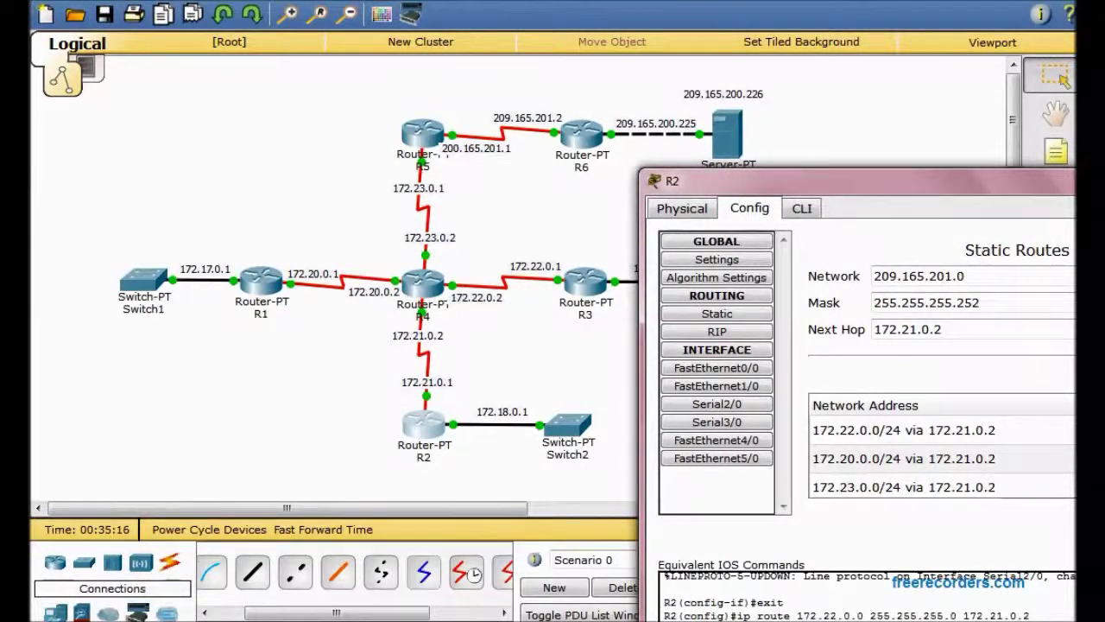
left_click_drag(1070, 182, 1021, 82)
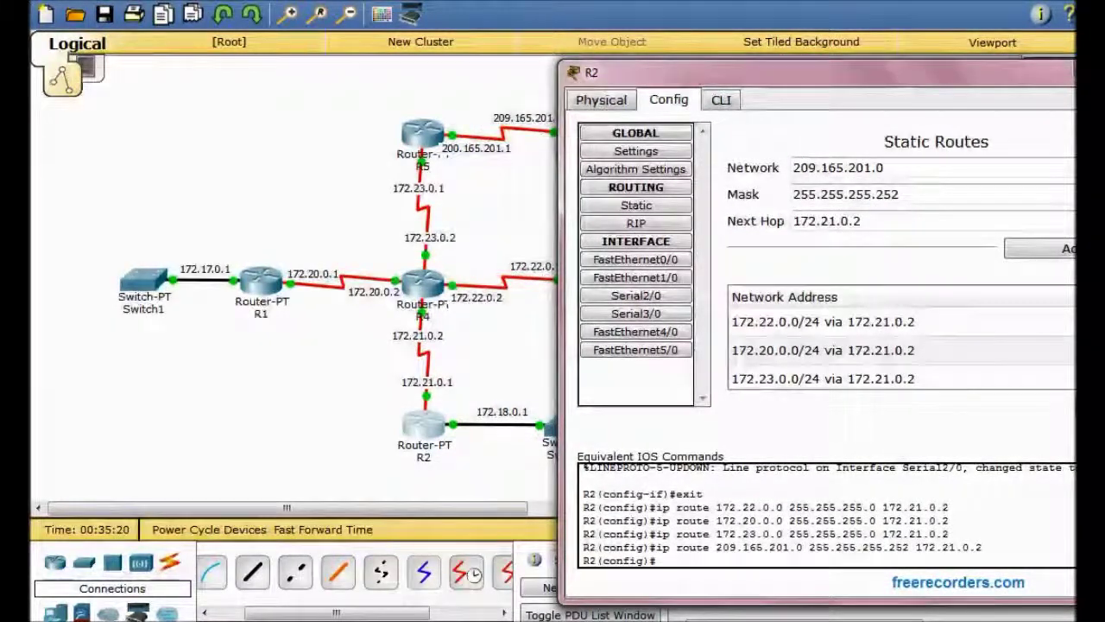
left_click(1104, 71)
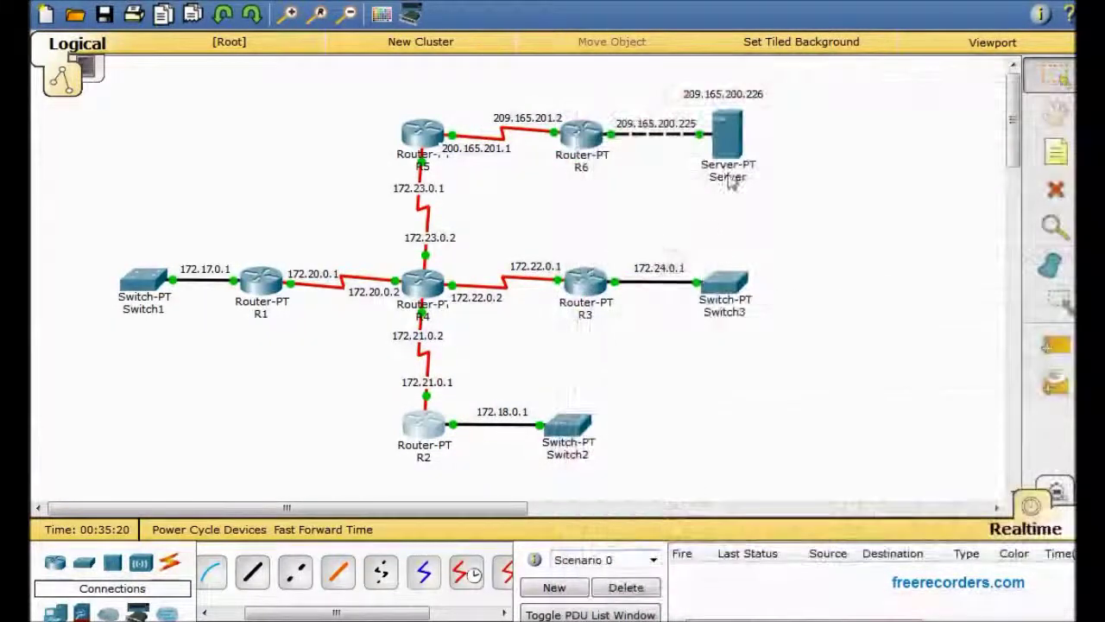
Step: Add a static route on R3 to network 172.20.0.0 with mask 255.255.255.0 and next hop 172.22.0.2
left_click(581, 292)
left_click_drag(715, 76, 825, 215)
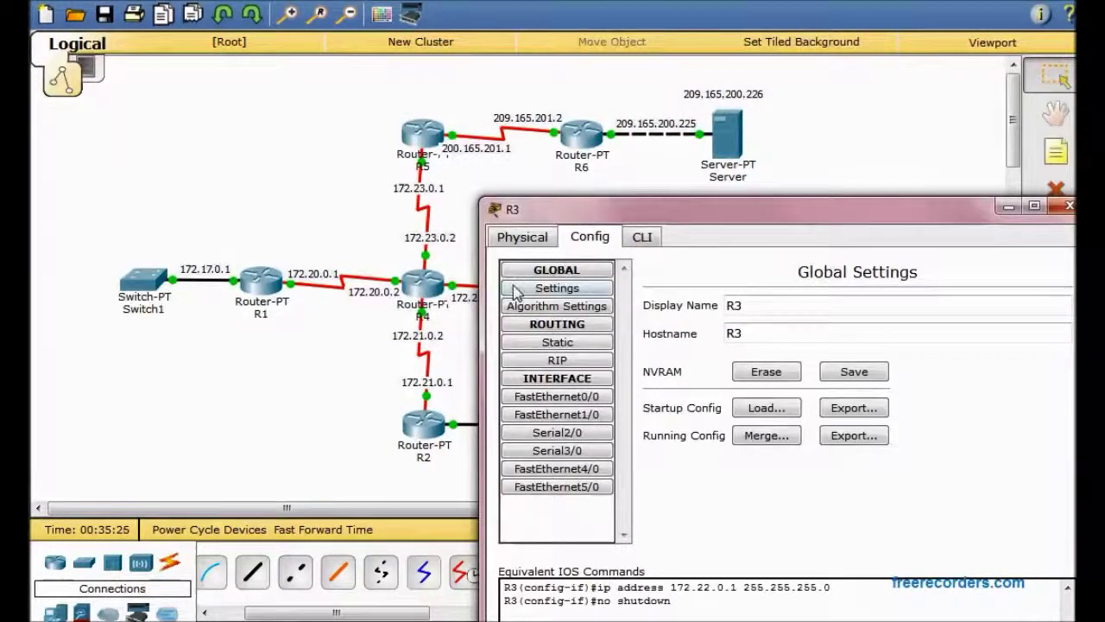
left_click(544, 344)
left_click(763, 305)
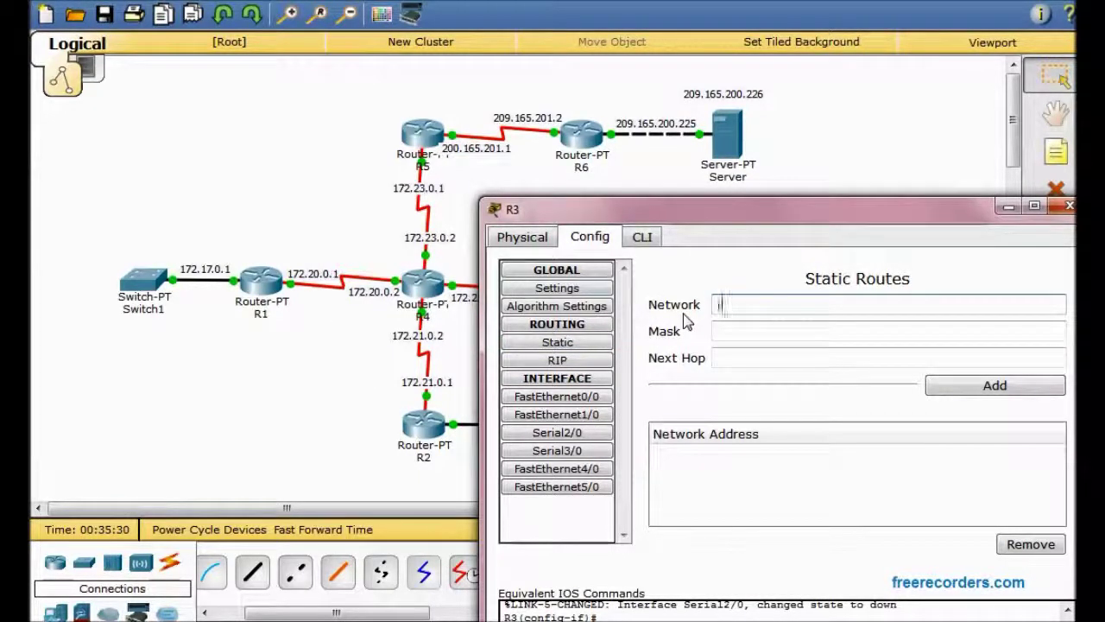
type("172.20.0.0")
left_click(732, 334)
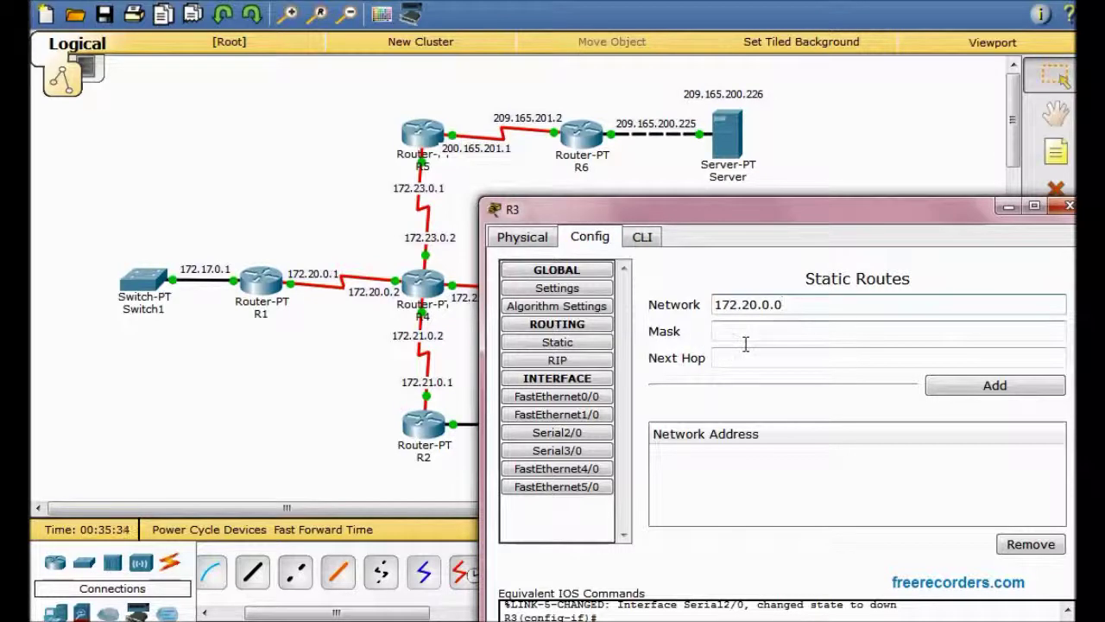
type("255")
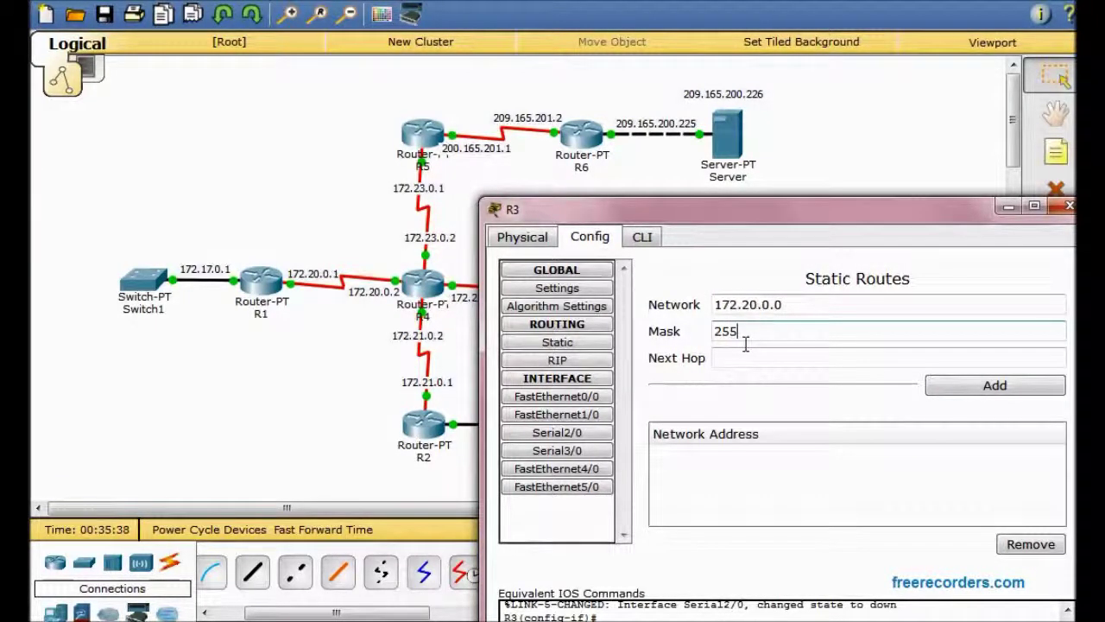
type(".255.255.0")
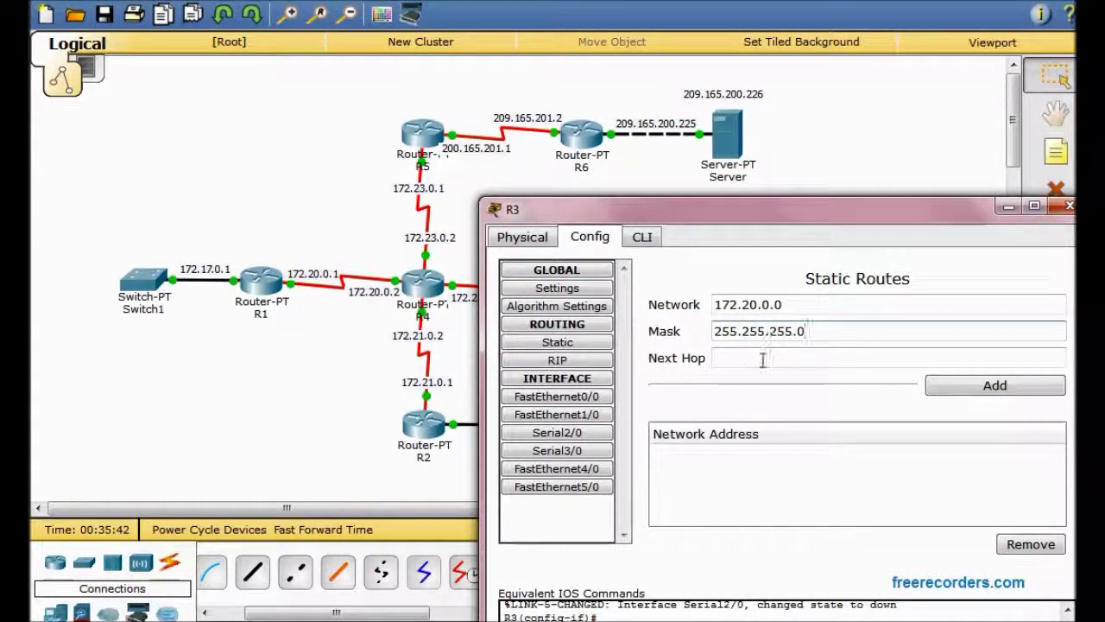
left_click(763, 360)
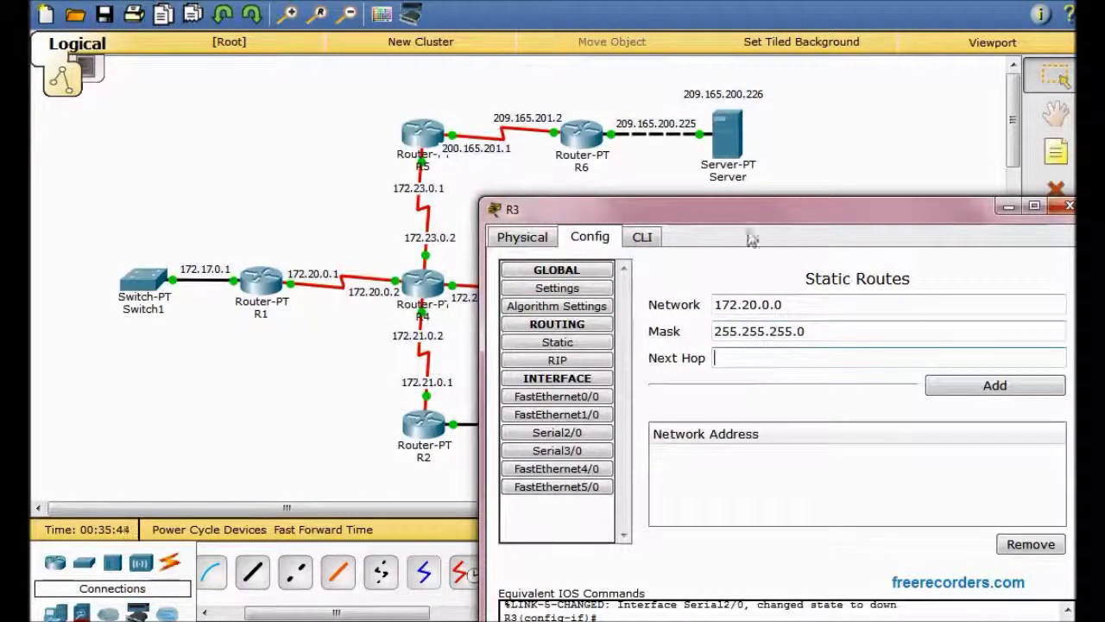
left_click_drag(747, 211, 801, 201)
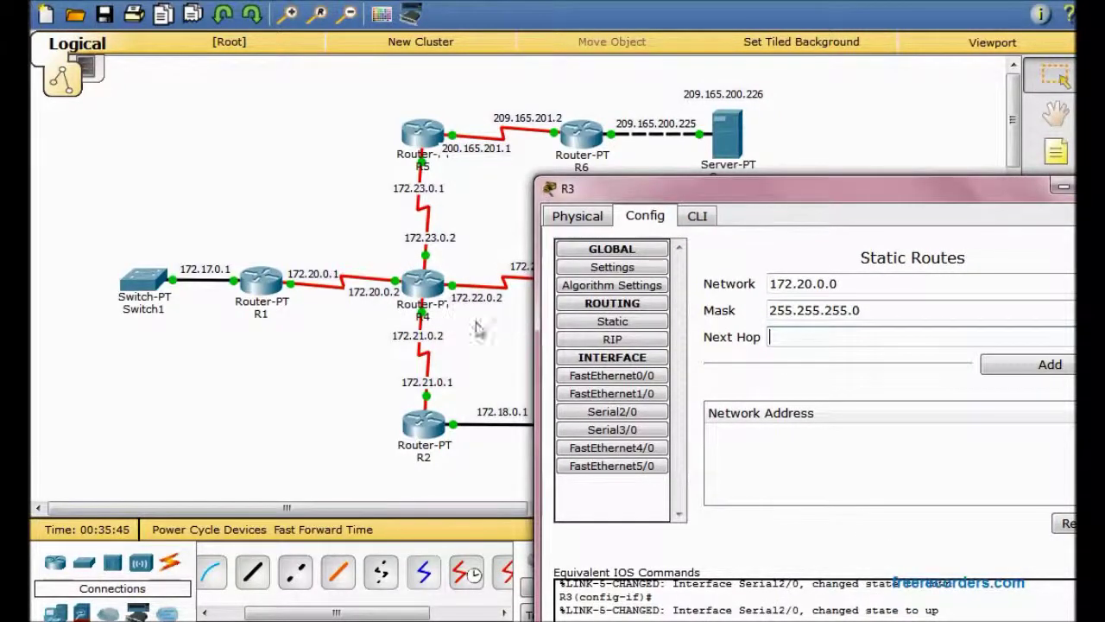
type("172")
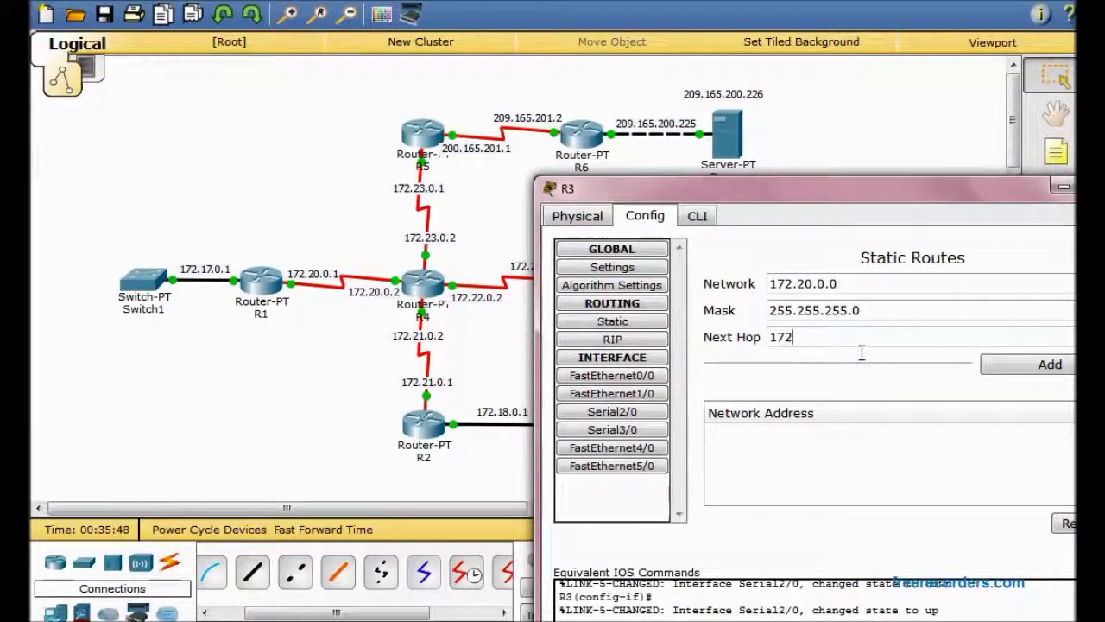
type(".22.0.2")
left_click(1005, 369)
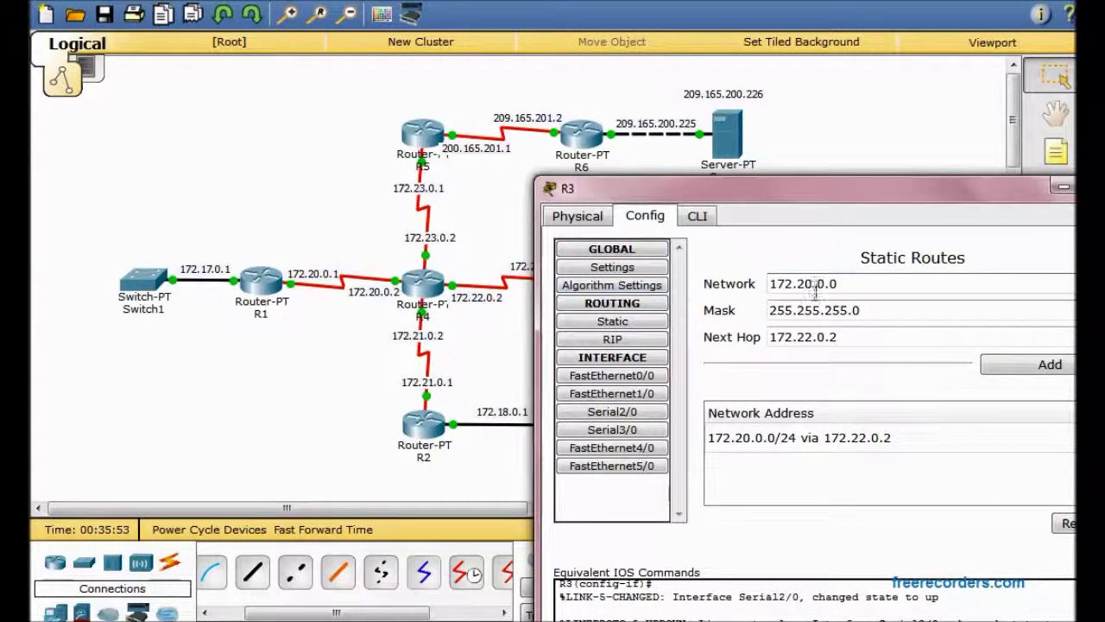
Step: Add static routes on R3 to networks 172.21.0.0 and 172.23.0.0 with the same mask and next hop
key("BackSpace")
type("1")
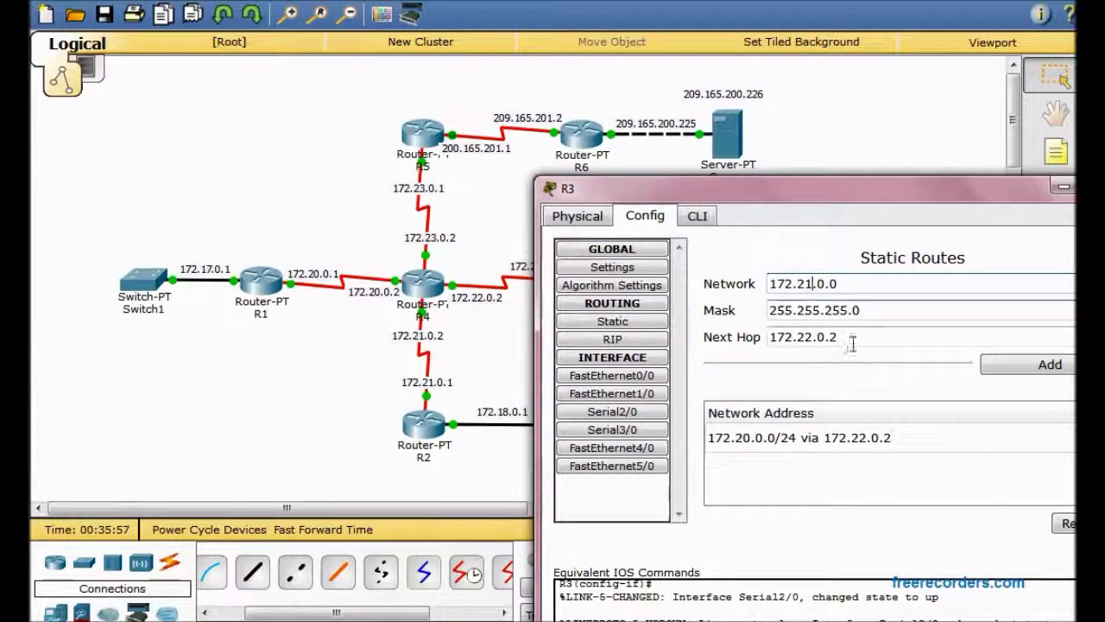
left_click(1017, 367)
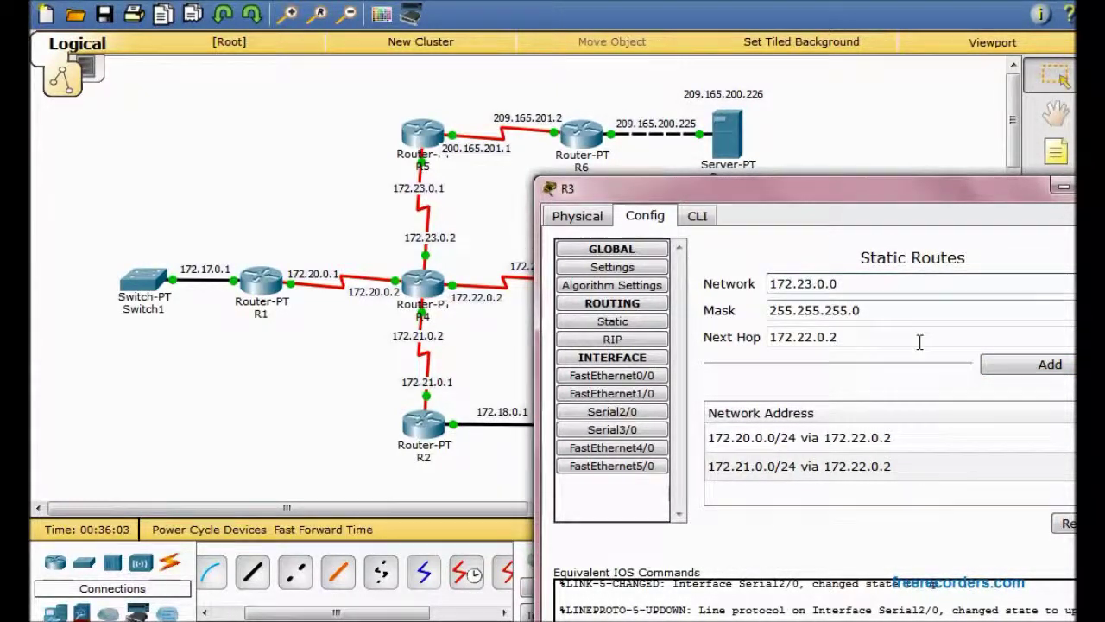
left_click(1002, 364)
Step: Add a static route on R3 to 209.165.201.2 with mask 255.255.255.252, keeping next hop 172.22.0.2
left_click_drag(849, 284, 711, 291)
key("BackSpace")
type("20")
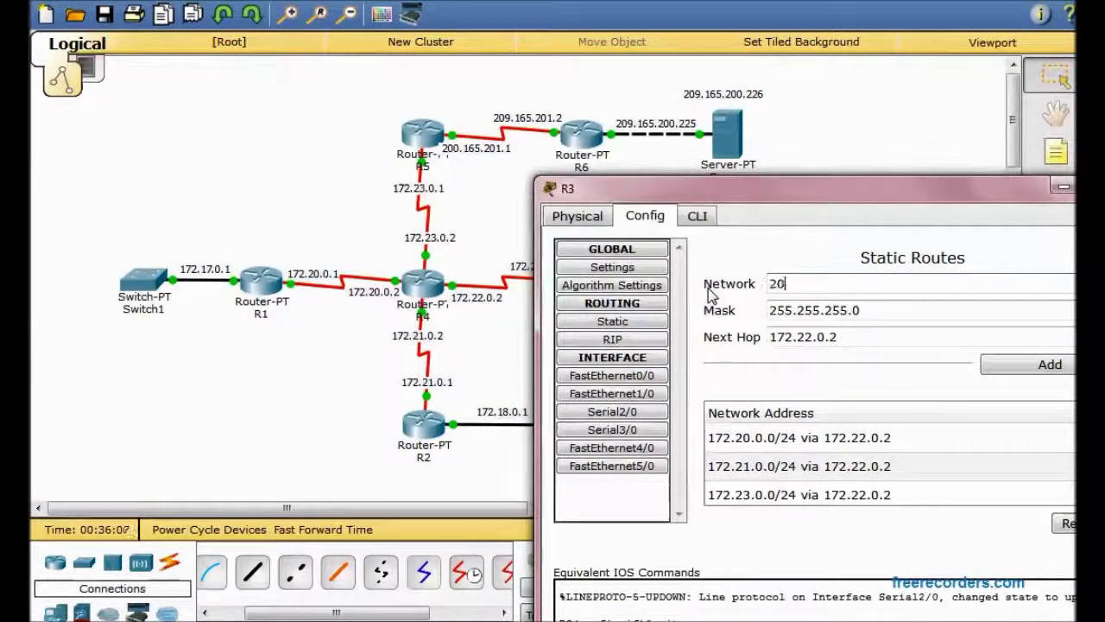
type("9.165.")
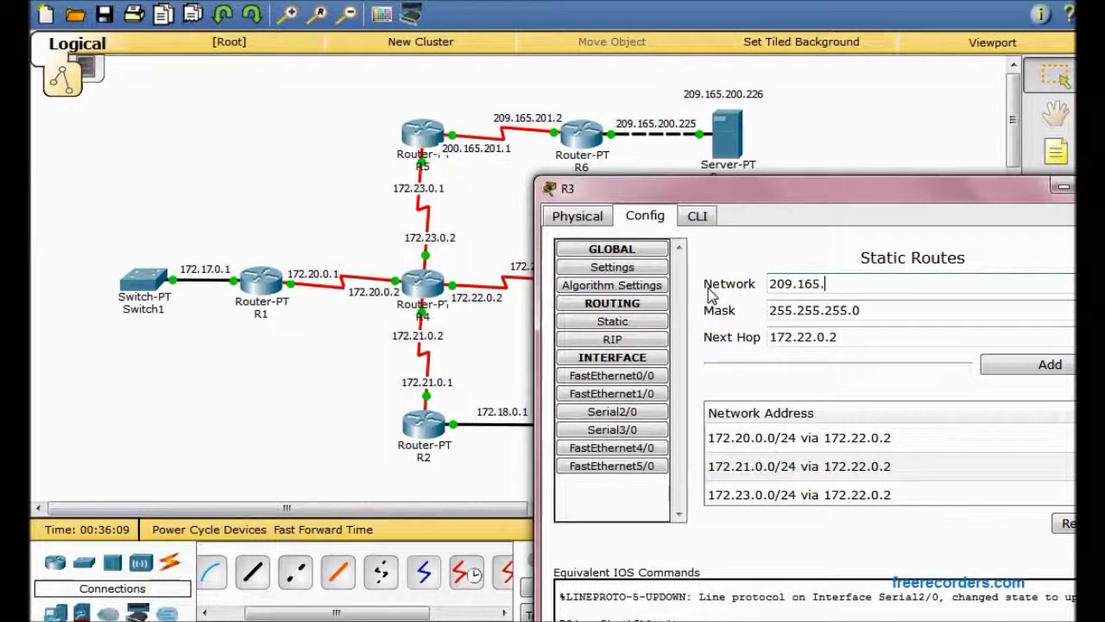
type("201.2")
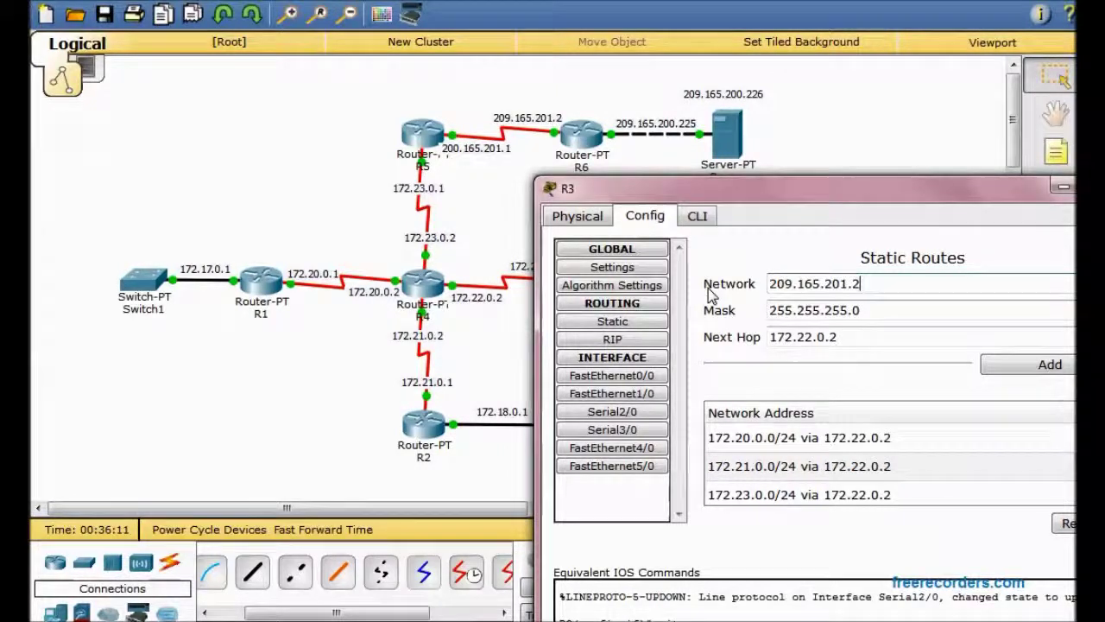
left_click(870, 318)
key("BackSpace")
type("252")
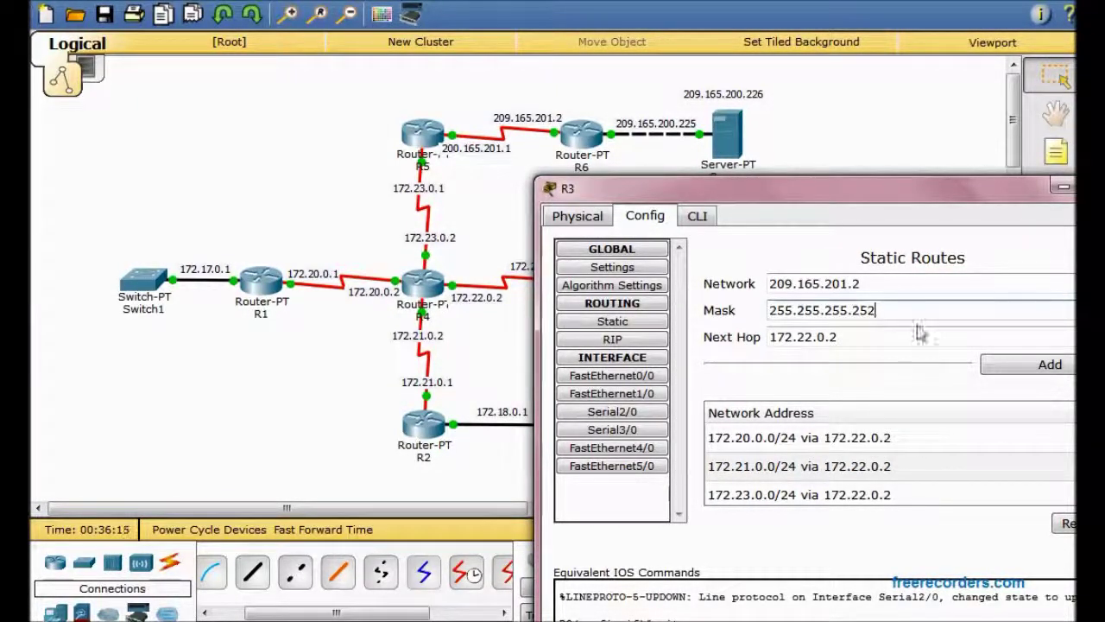
left_click(997, 367)
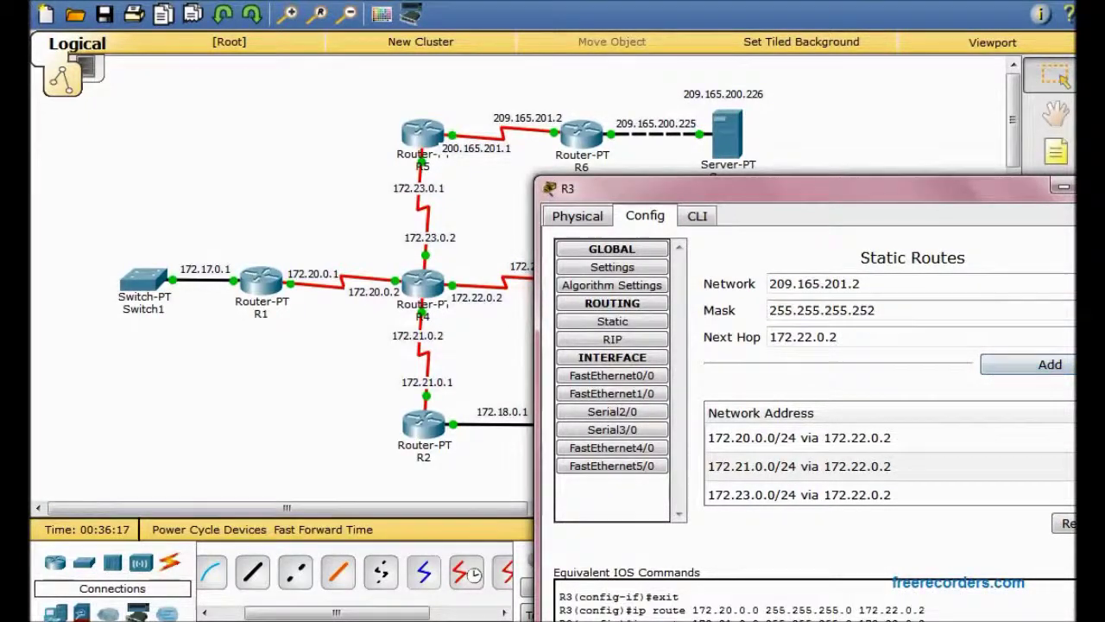
Step: Add a static route on R4 to network 209.165.201.0 with mask 255.255.255.252 and next hop 172.23.0.1, and close R4's configuration window
left_click(423, 283)
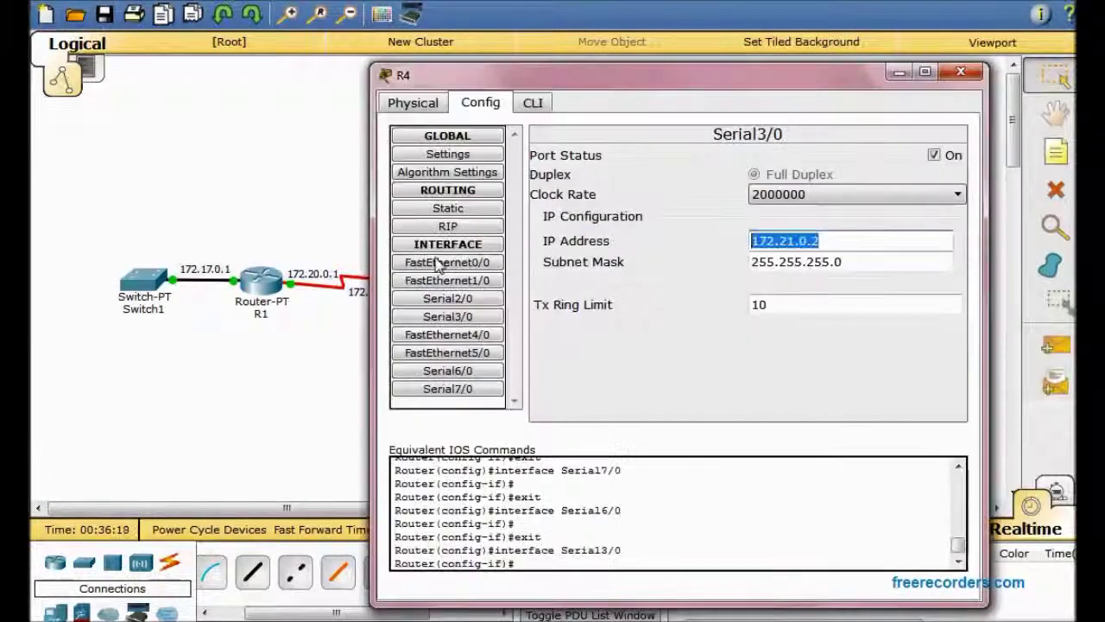
left_click_drag(661, 82, 833, 196)
left_click(620, 322)
left_click(886, 285)
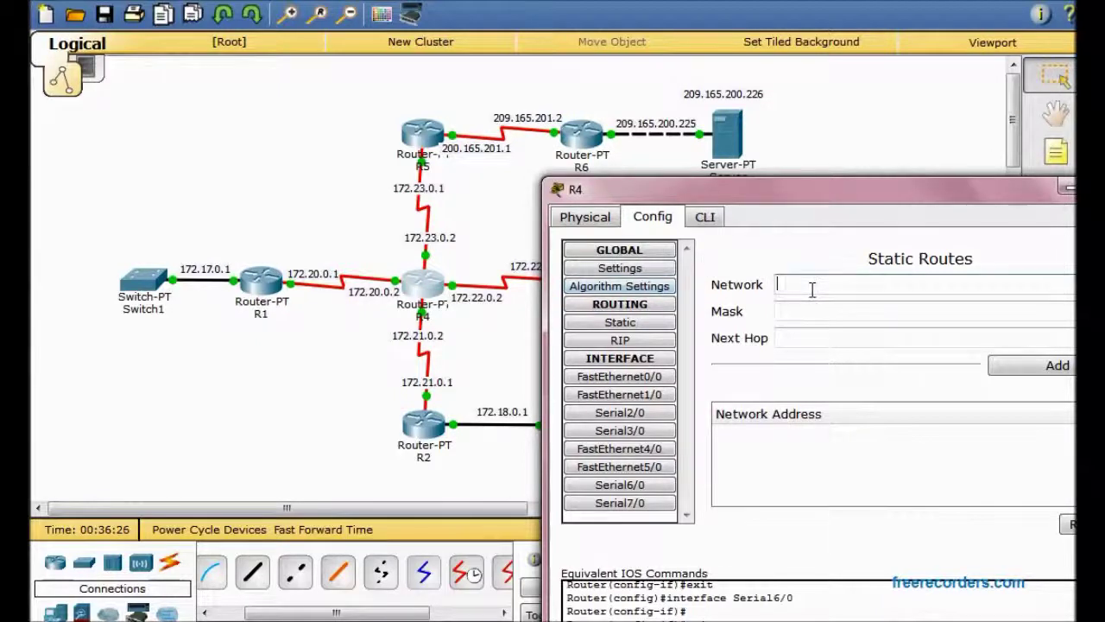
type("209.165")
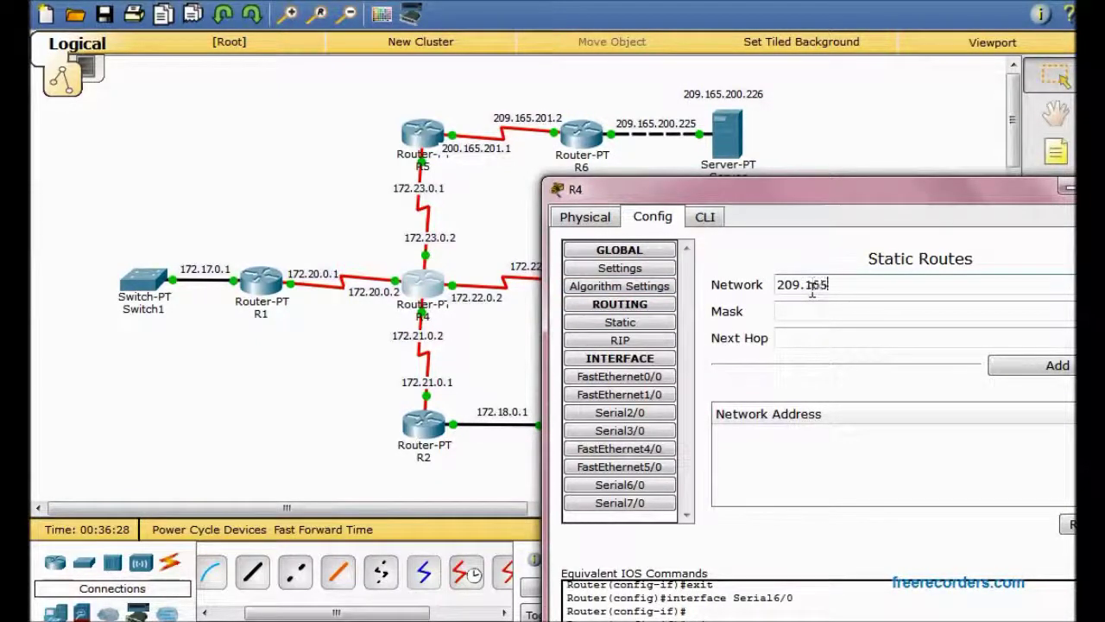
type(".201.0")
key("Tab")
type("2")
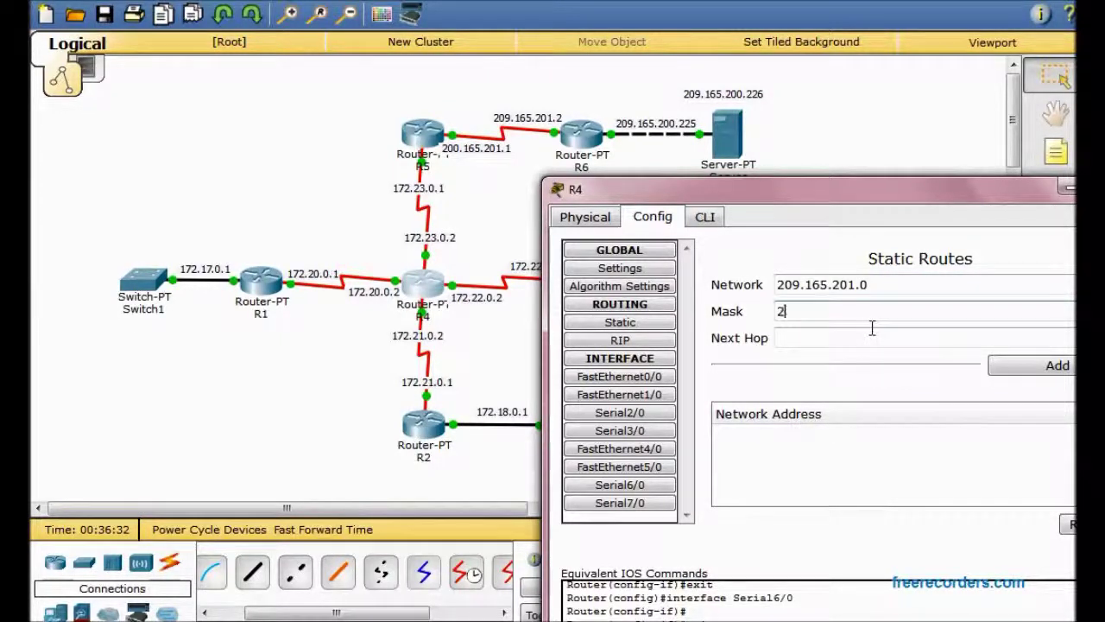
type("55.255.255.252")
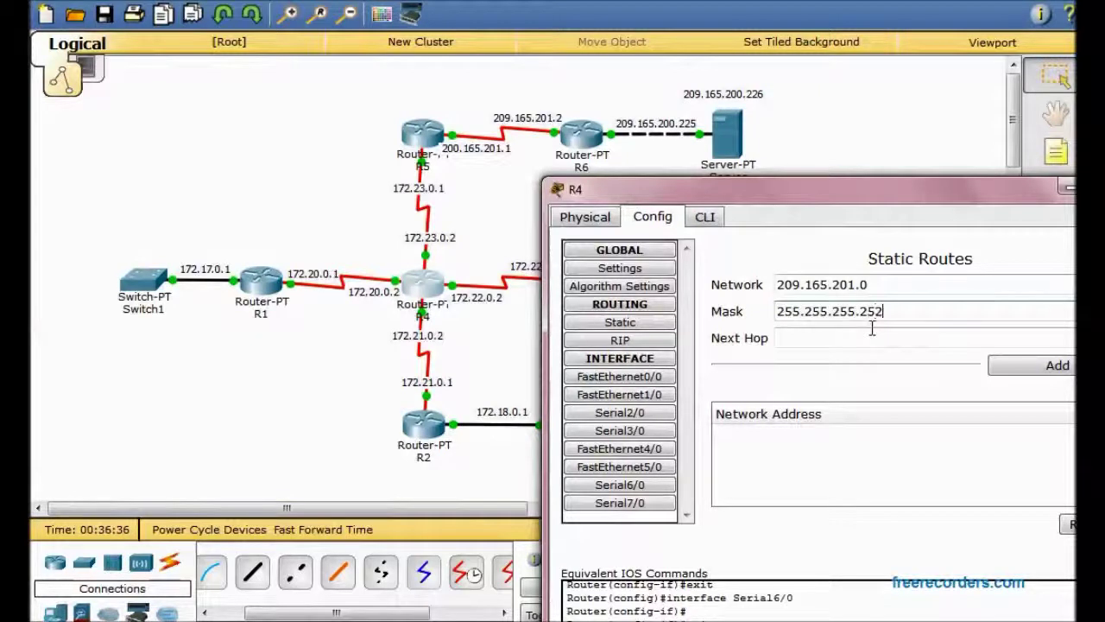
left_click(867, 344)
type("17")
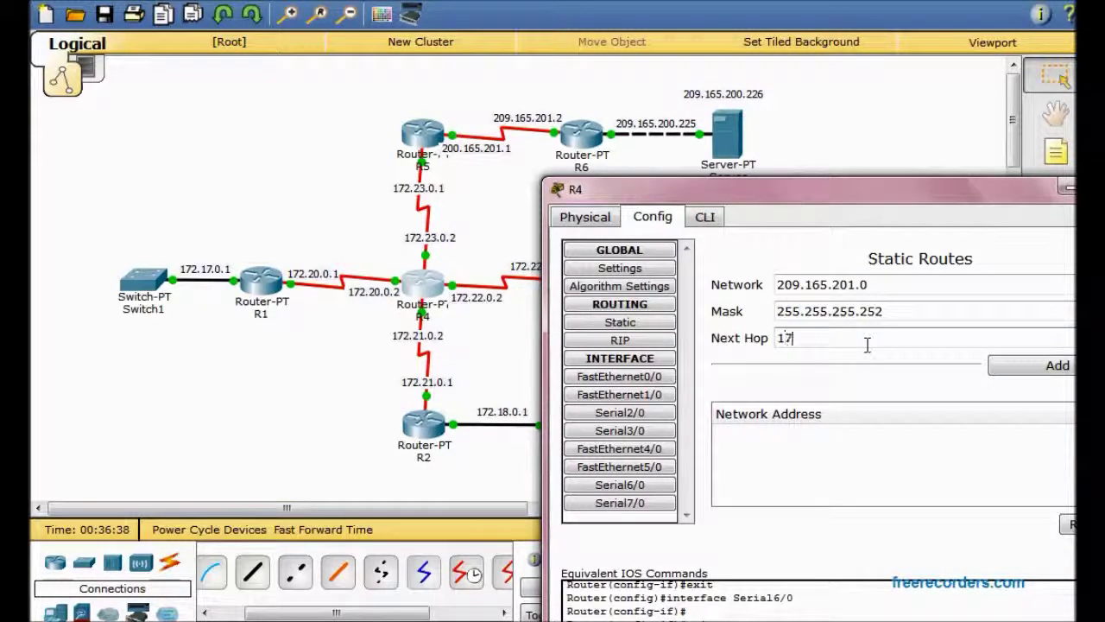
type("2.23.0.1")
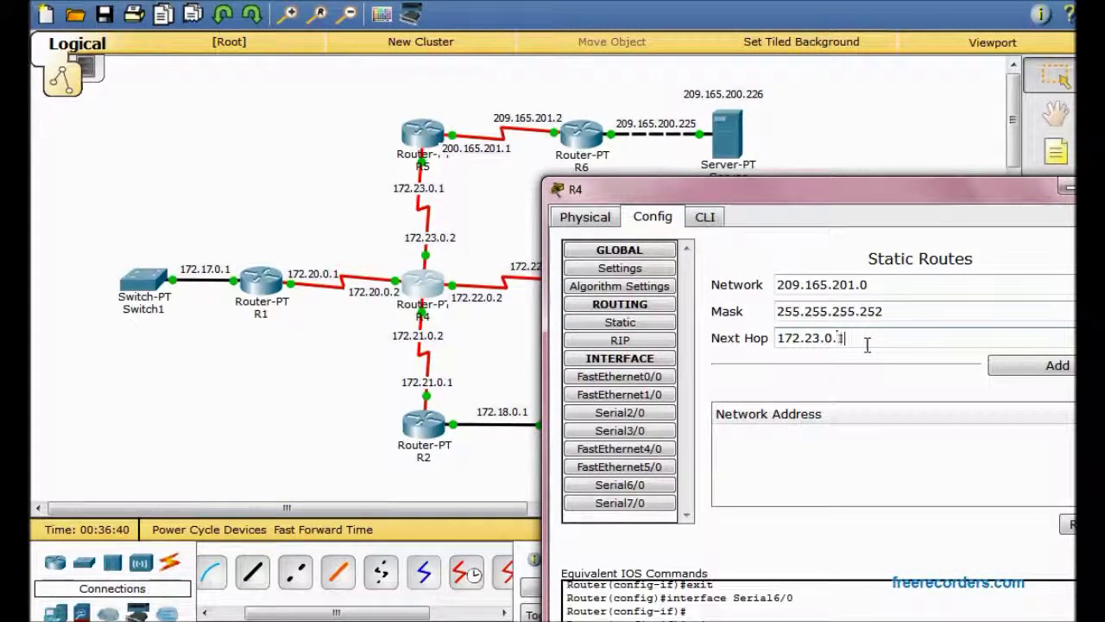
left_click(1002, 365)
left_click(1069, 188)
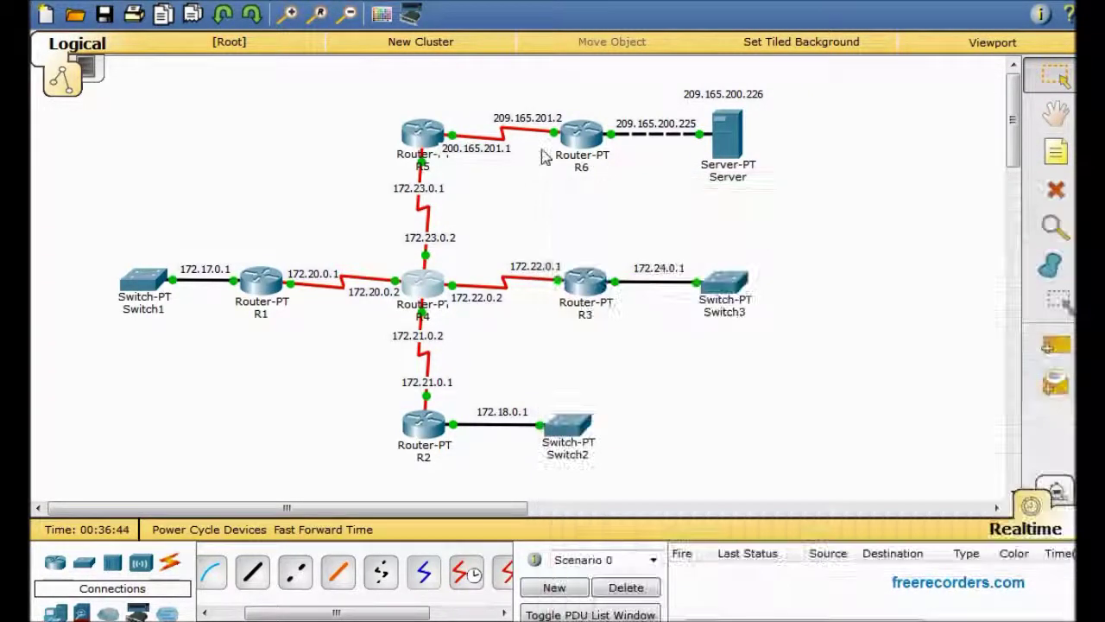
Step: Add a static route on R5 to network 172.20.0.0 with mask 255.255.255.0 and next hop 172.23.0.2
left_click(423, 136)
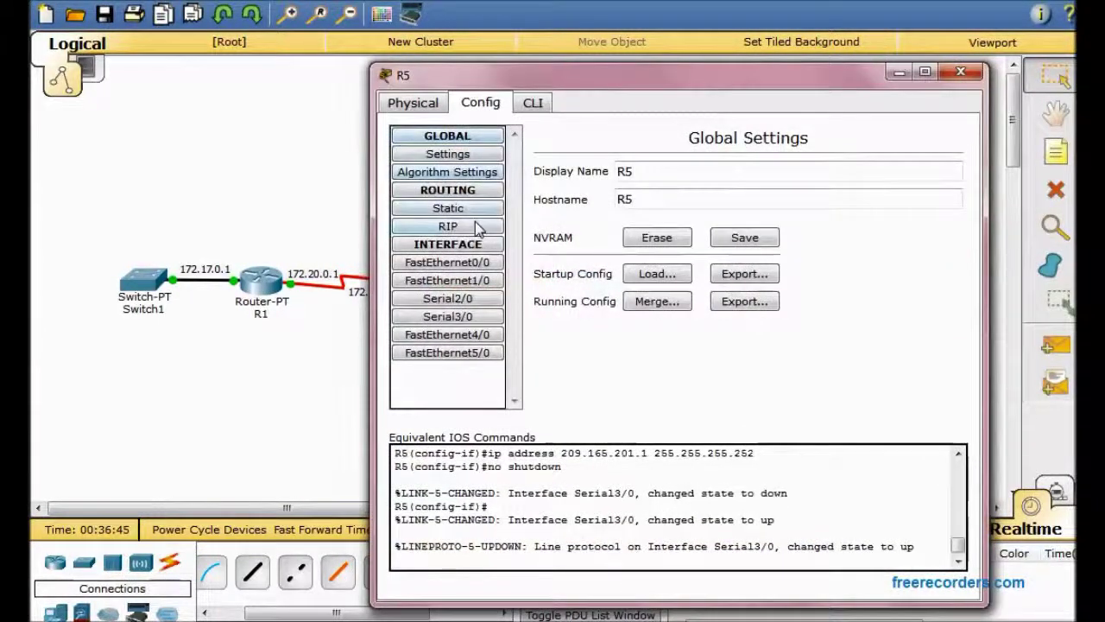
left_click(455, 210)
left_click_drag(669, 76, 905, 179)
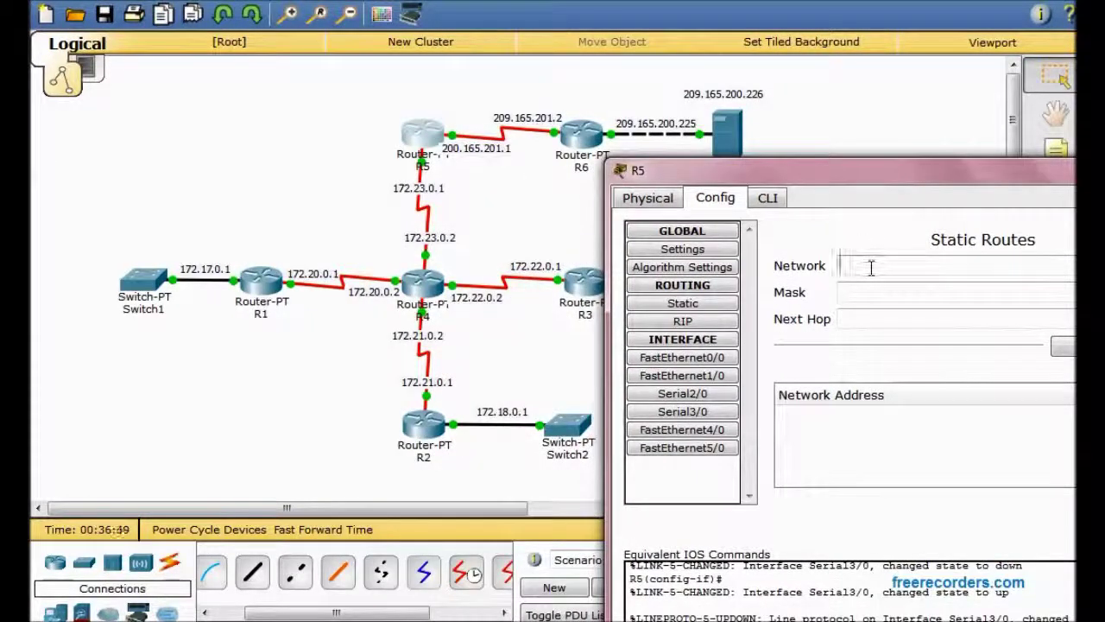
type("72.20.0.0")
left_click(896, 296)
type("255.255.255.0")
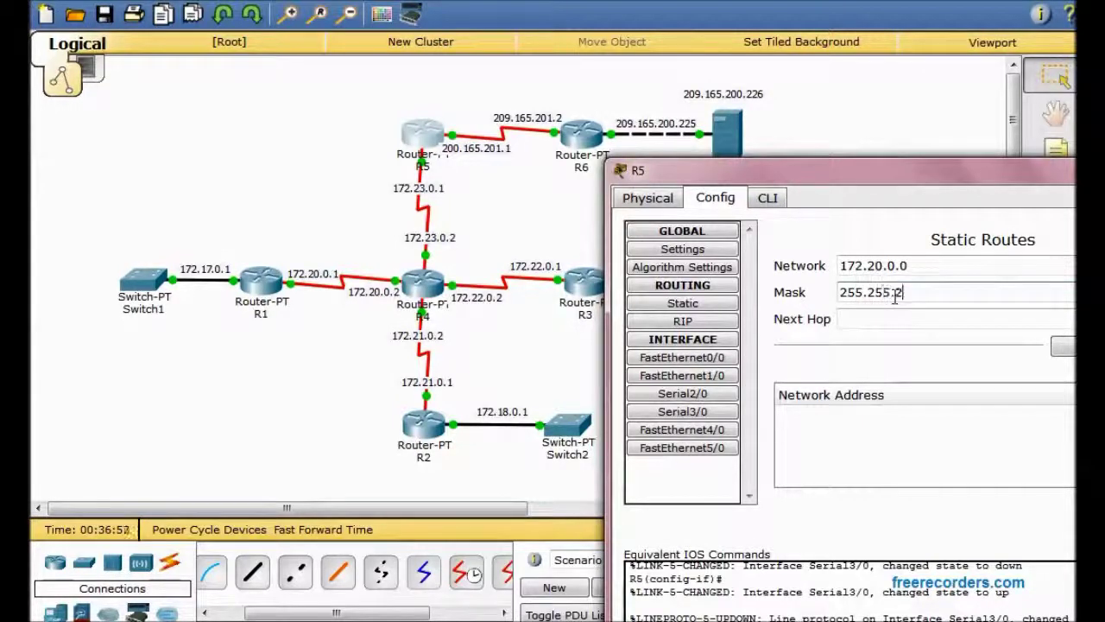
left_click(900, 318)
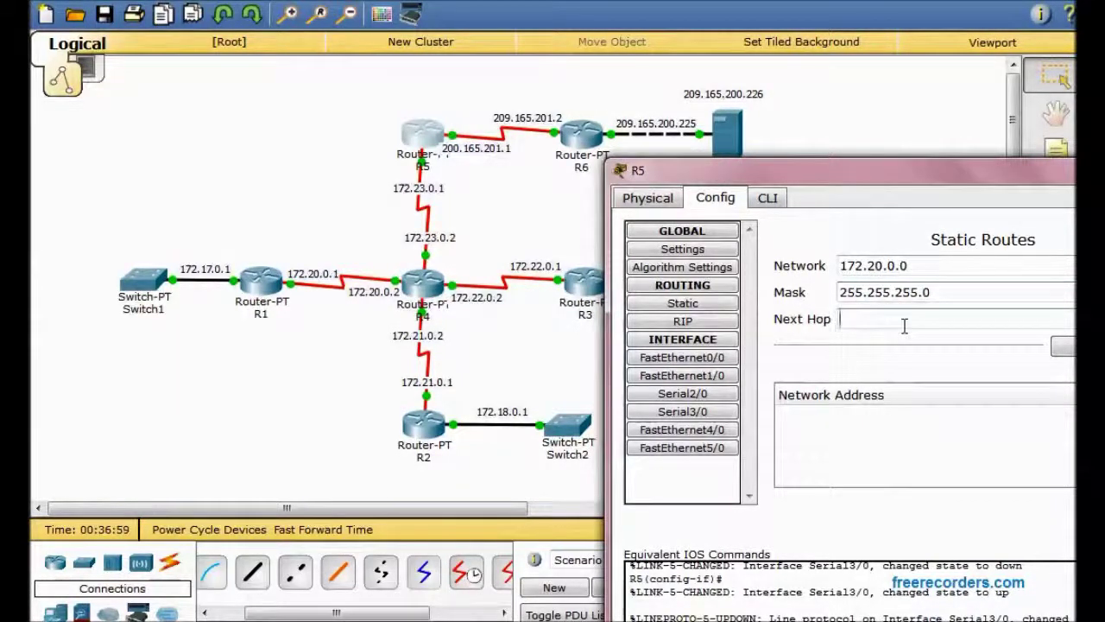
type("172")
type(".23.0.2")
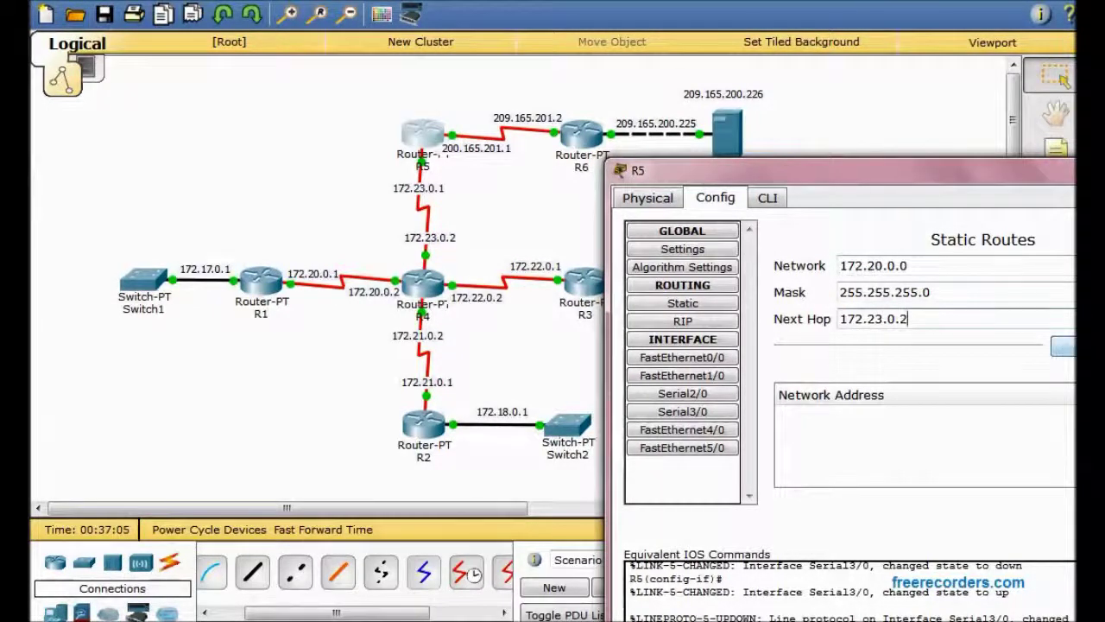
left_click(1063, 345)
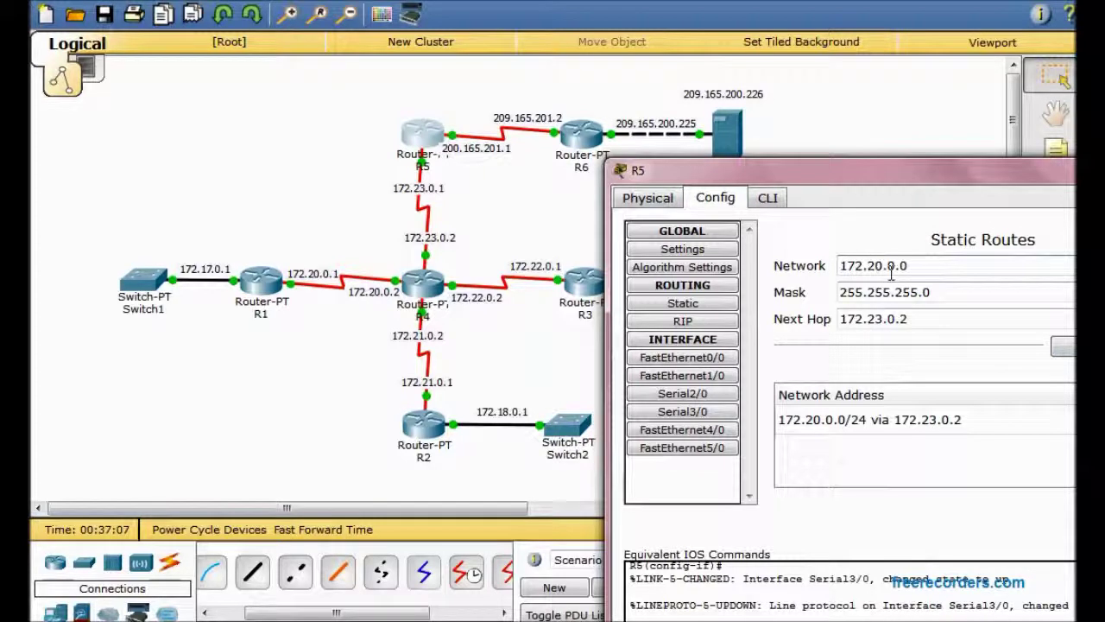
Step: Add static routes on R5 to networks 172.21.0.0 and 172.23.0.0 with the same mask and next hop, and close R5's configuration window
key("BackSpace")
type("1")
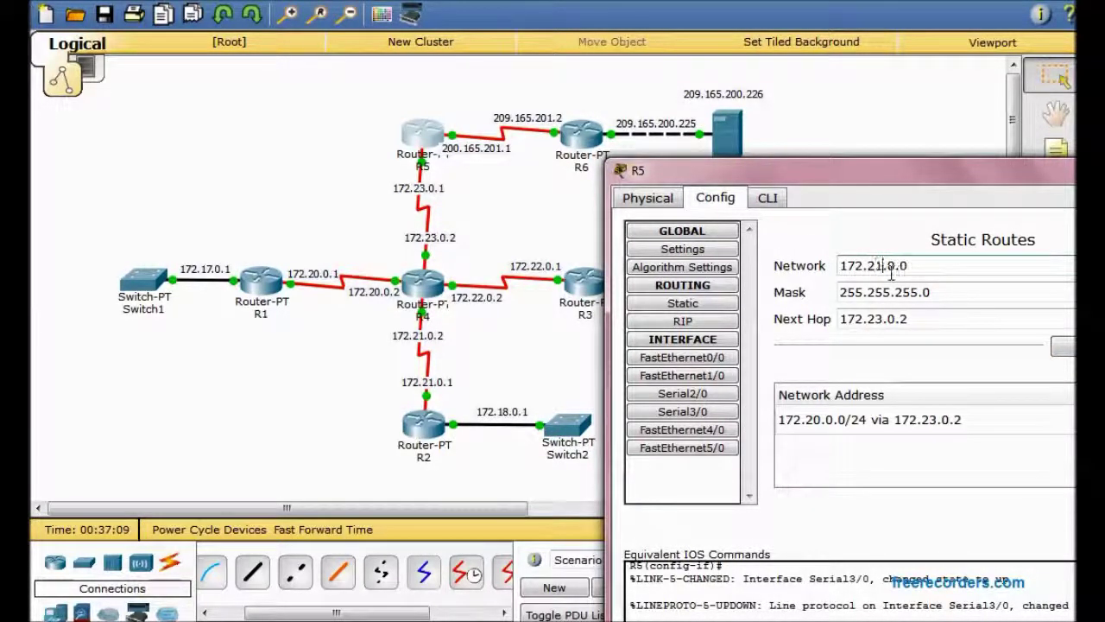
left_click(1063, 346)
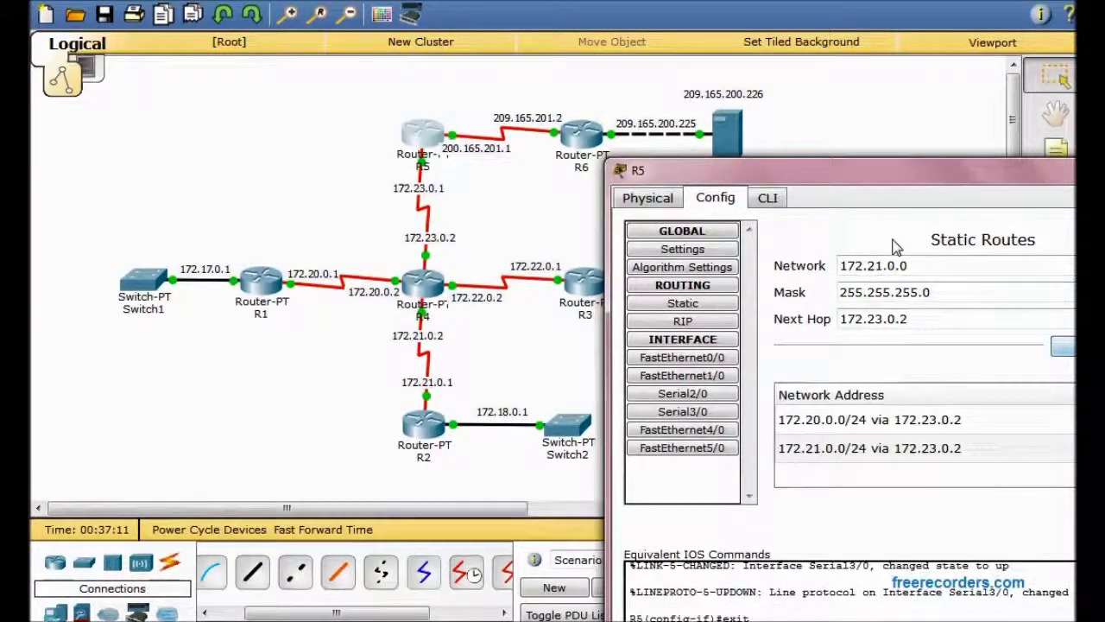
left_click(879, 270)
key("BackSpace")
type("3")
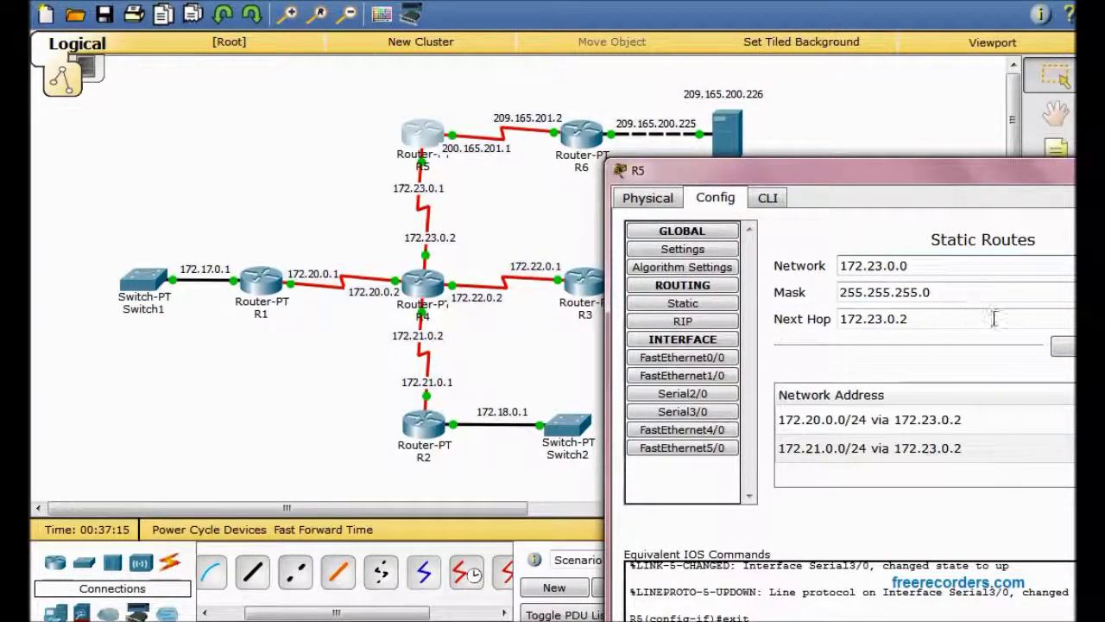
left_click(1063, 345)
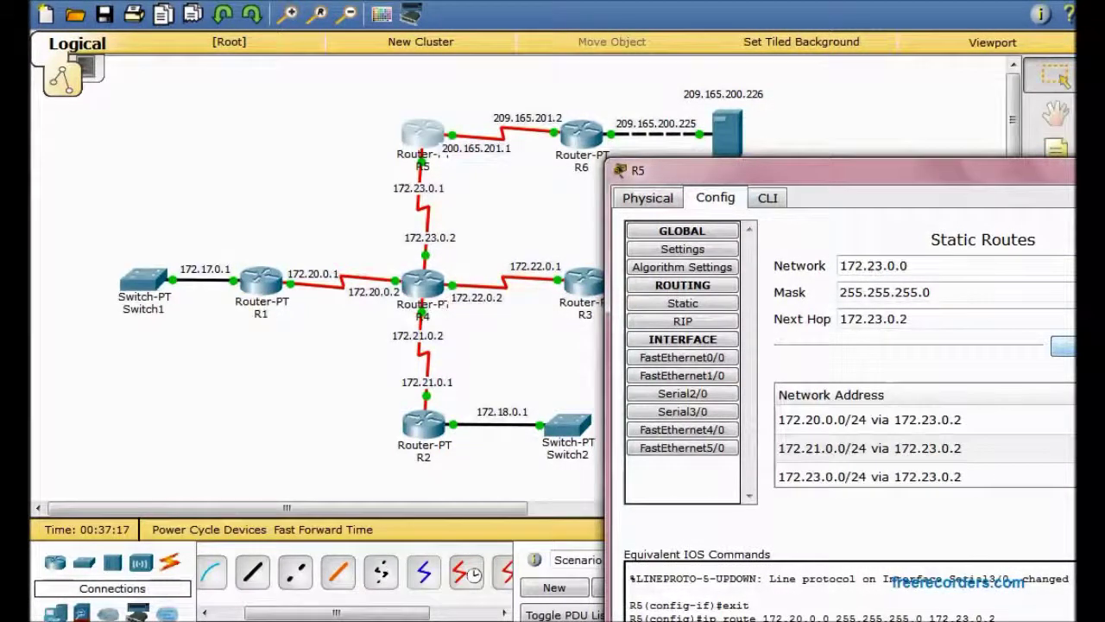
left_click(1104, 168)
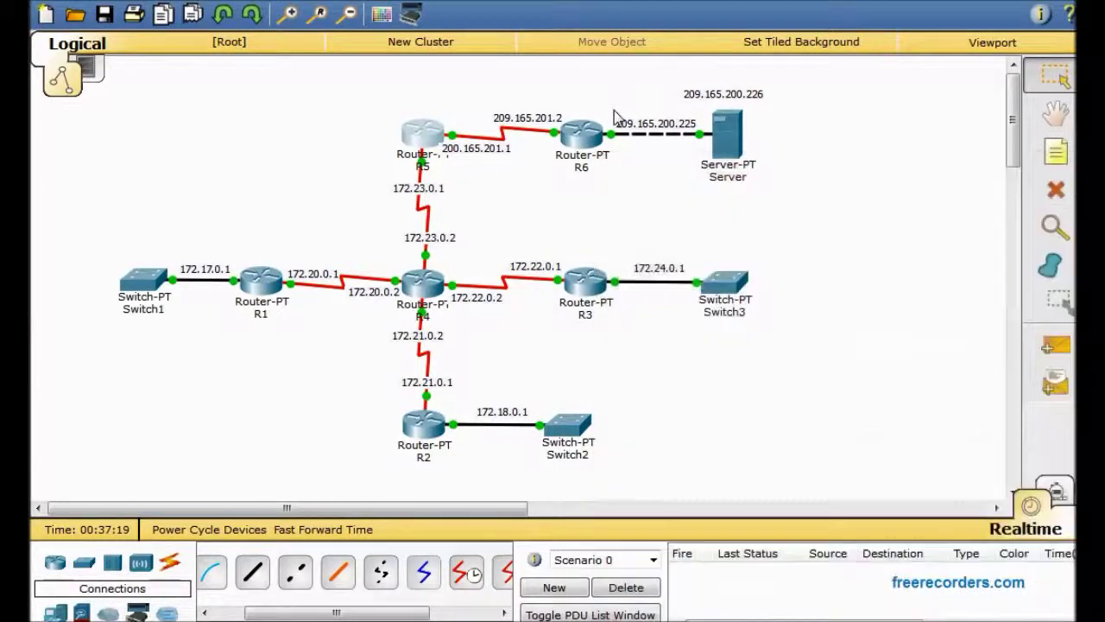
Step: Add a static route on R6 to network 172.20.0.0 with mask 255.255.255.0 and next hop 209.165.201.1
left_click(593, 139)
left_click_drag(772, 106, 994, 168)
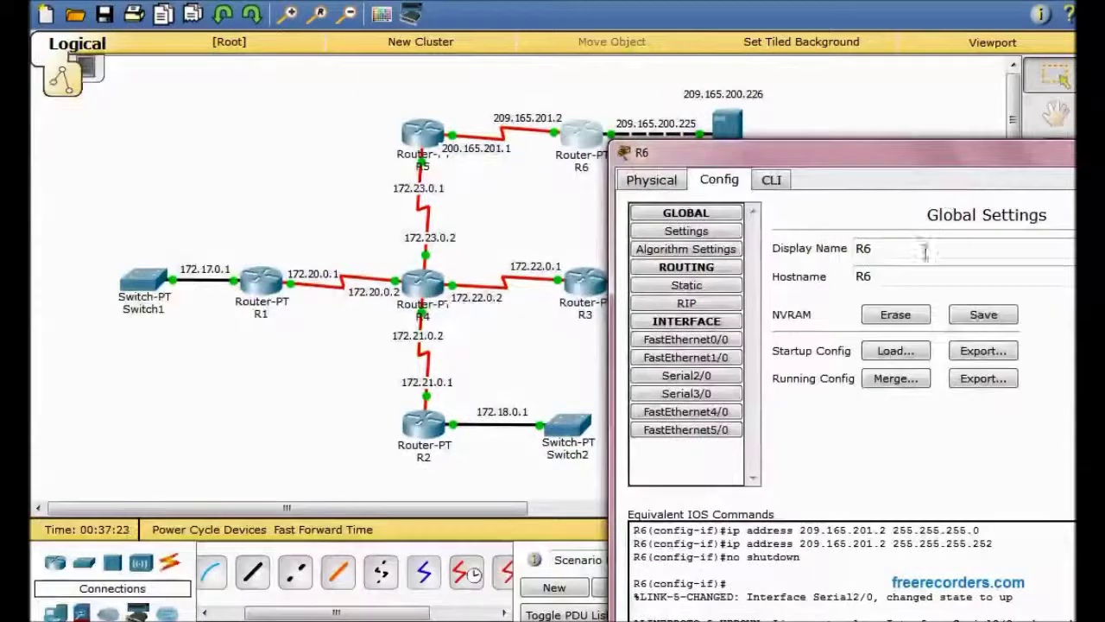
left_click(735, 288)
left_click(893, 252)
type("1")
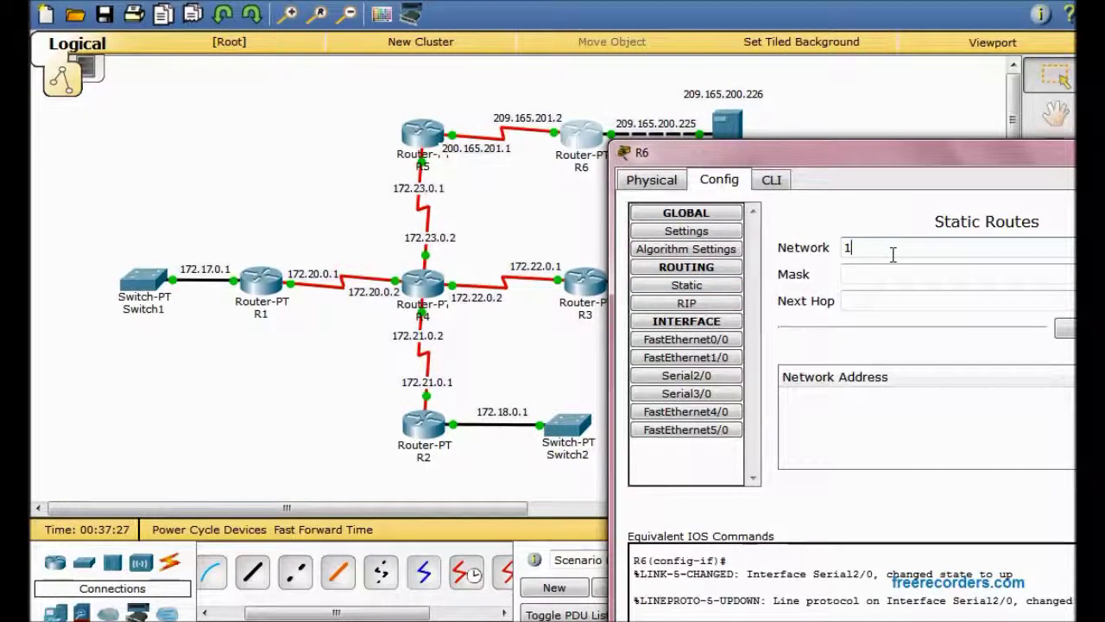
type("72")
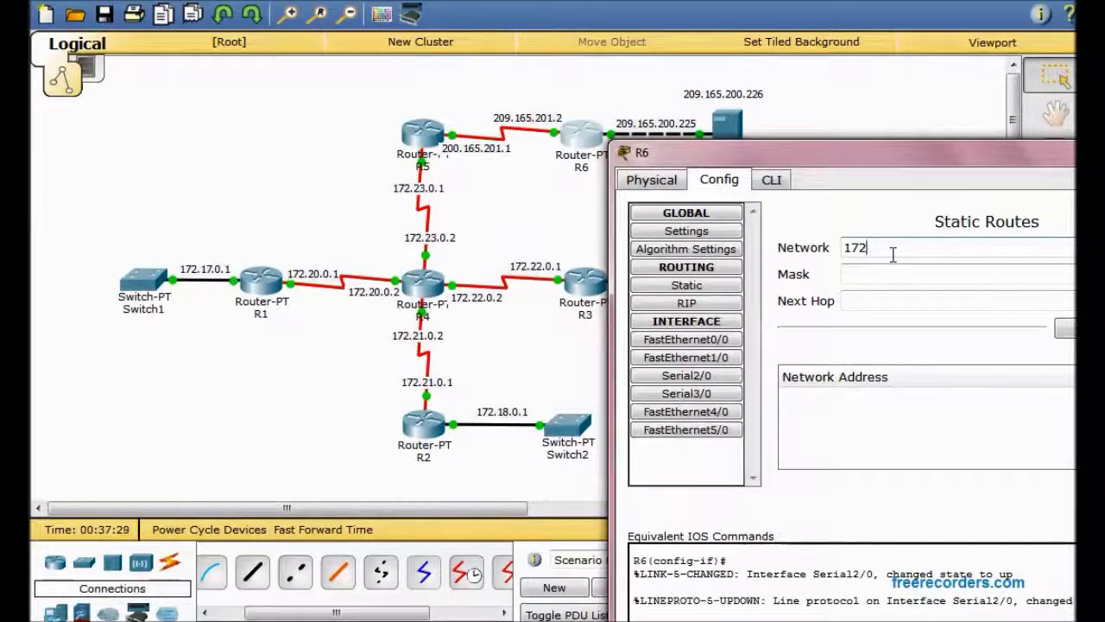
type("/200")
key("BackSpace")
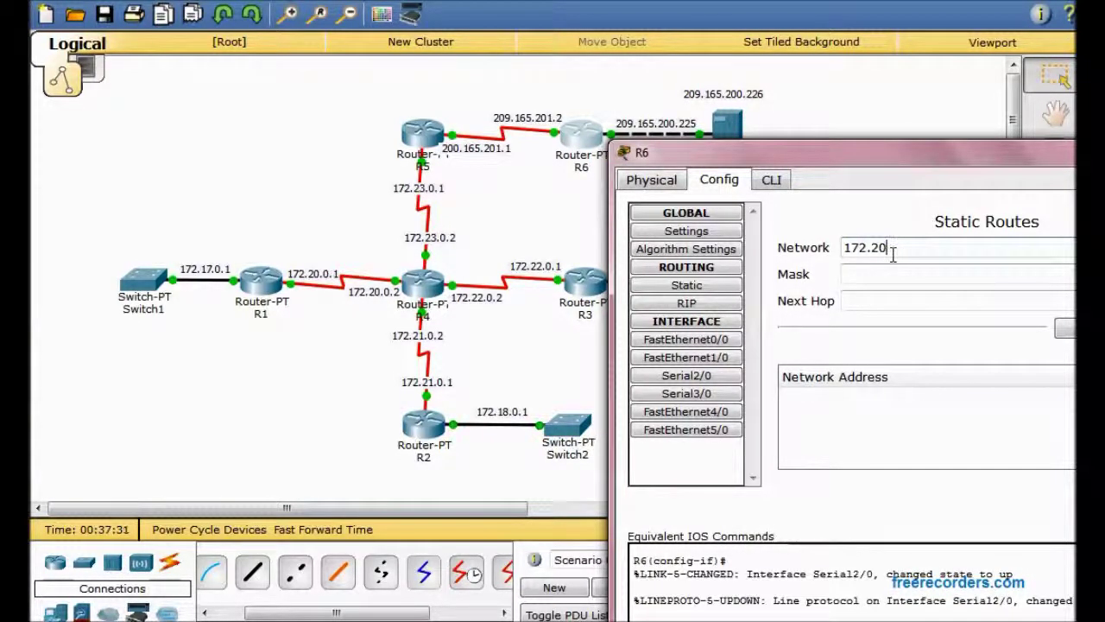
type(".0.0")
left_click(912, 278)
type("255.255.255.0")
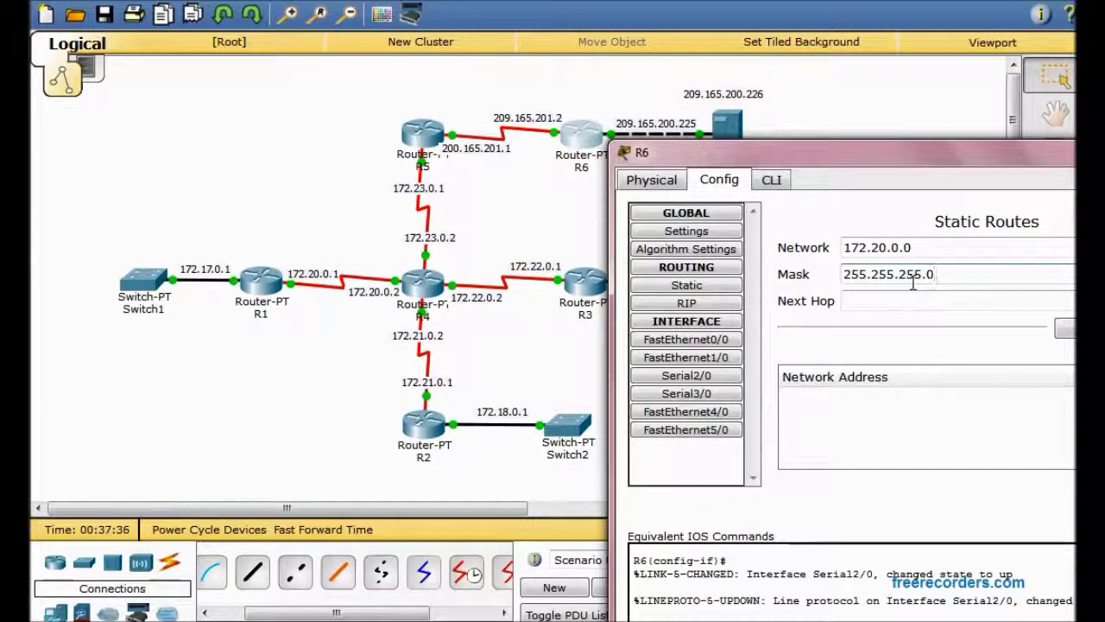
left_click(921, 307)
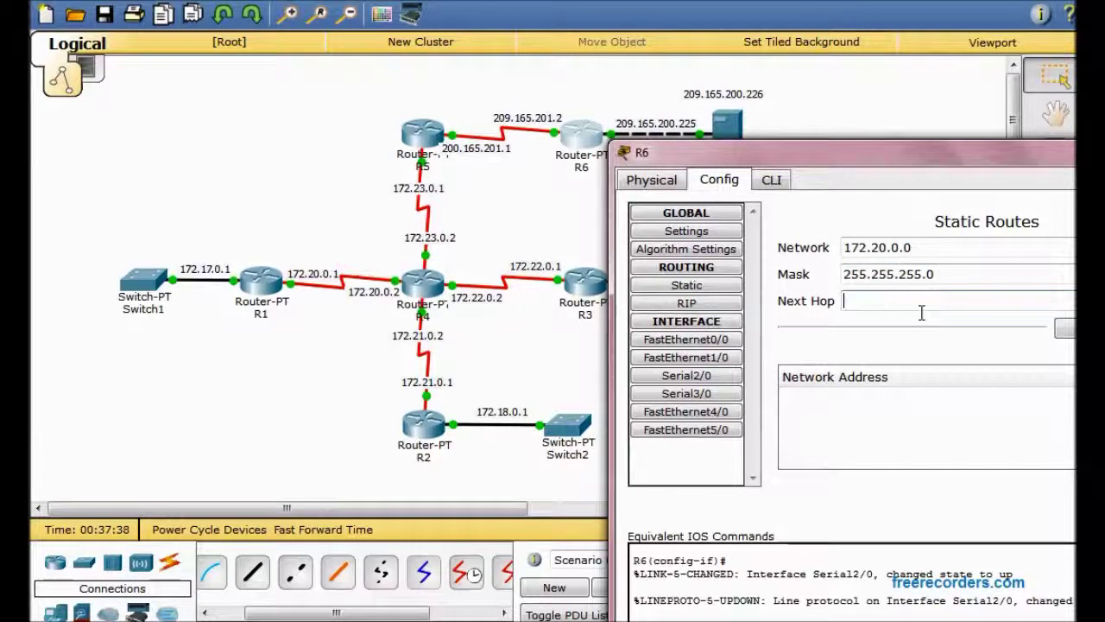
type("209.1")
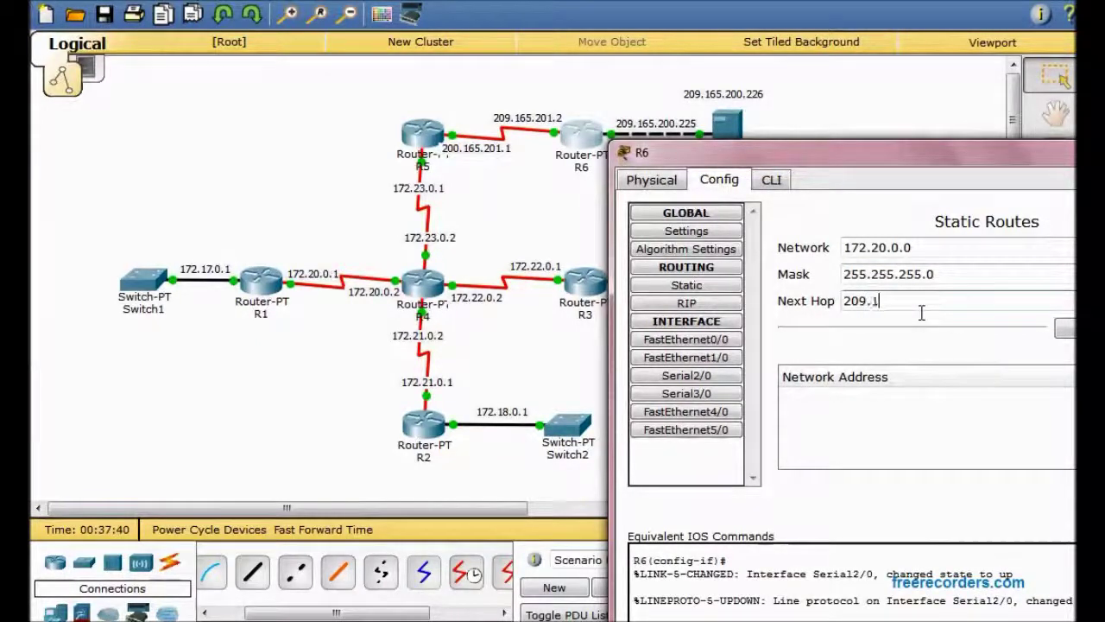
type("65.201.1")
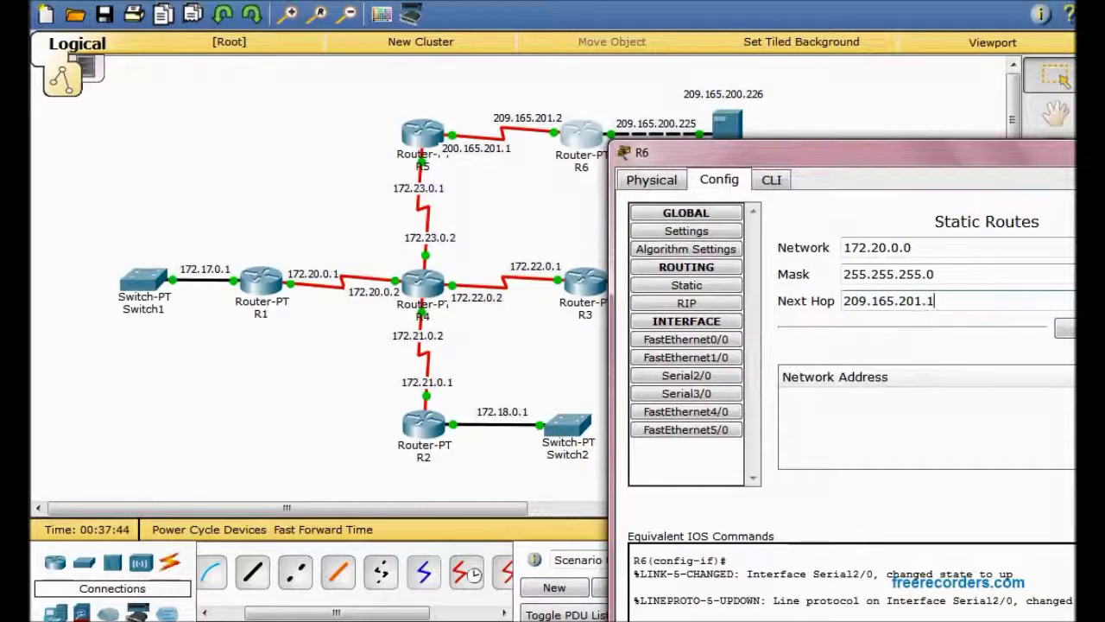
left_click(1065, 328)
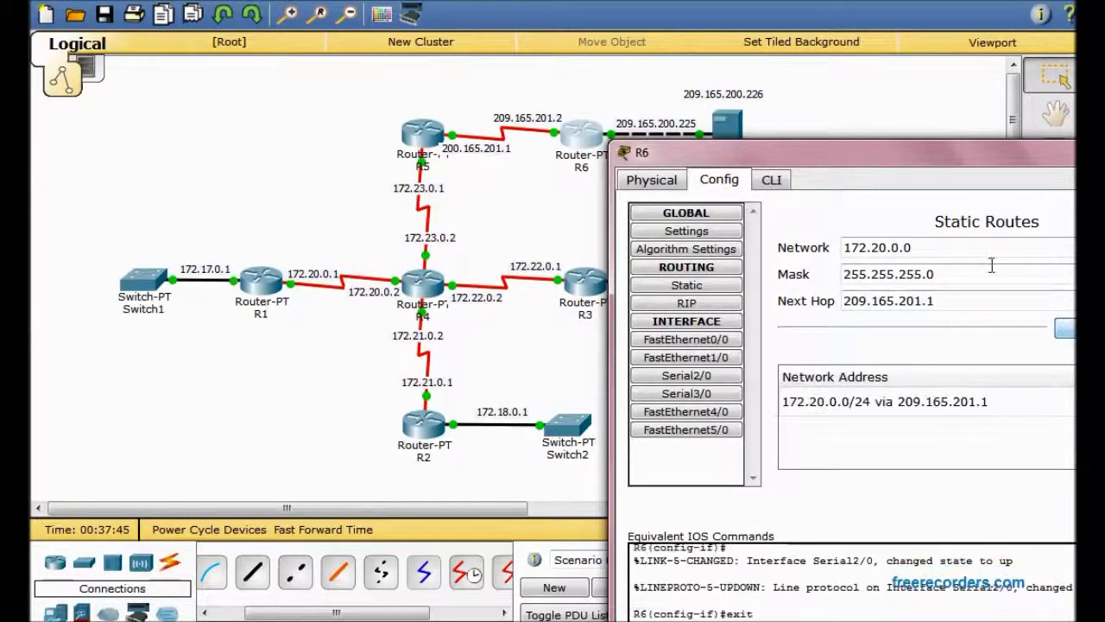
Step: Add a static route on R6 to network 172.21.0.0, keeping the same mask and next hop
left_click(894, 248)
key("BackSpace")
type("1")
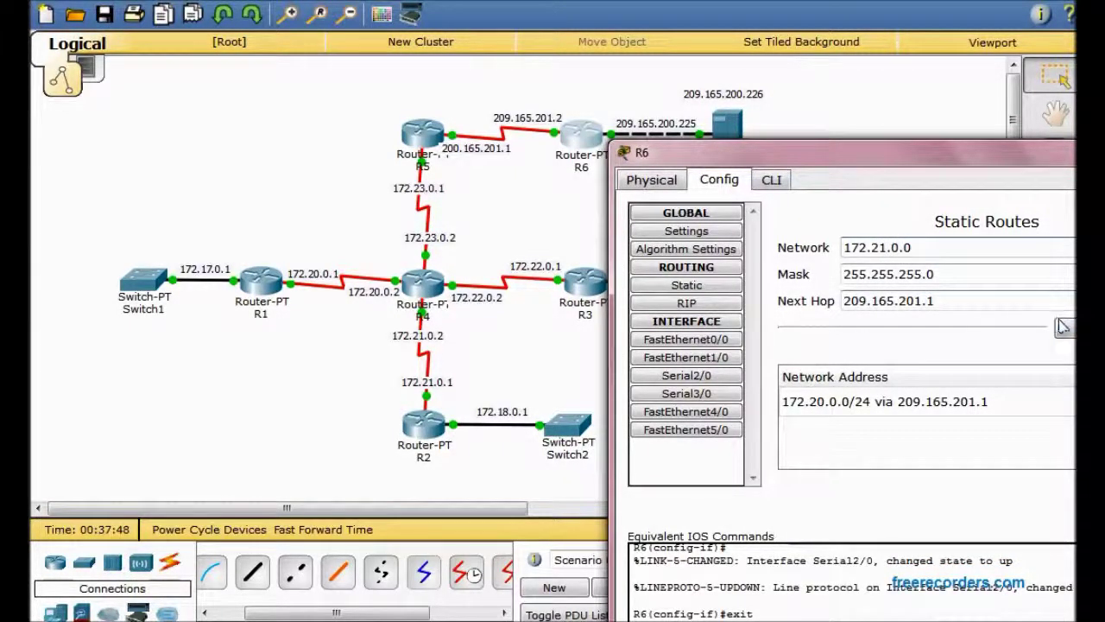
left_click(1065, 328)
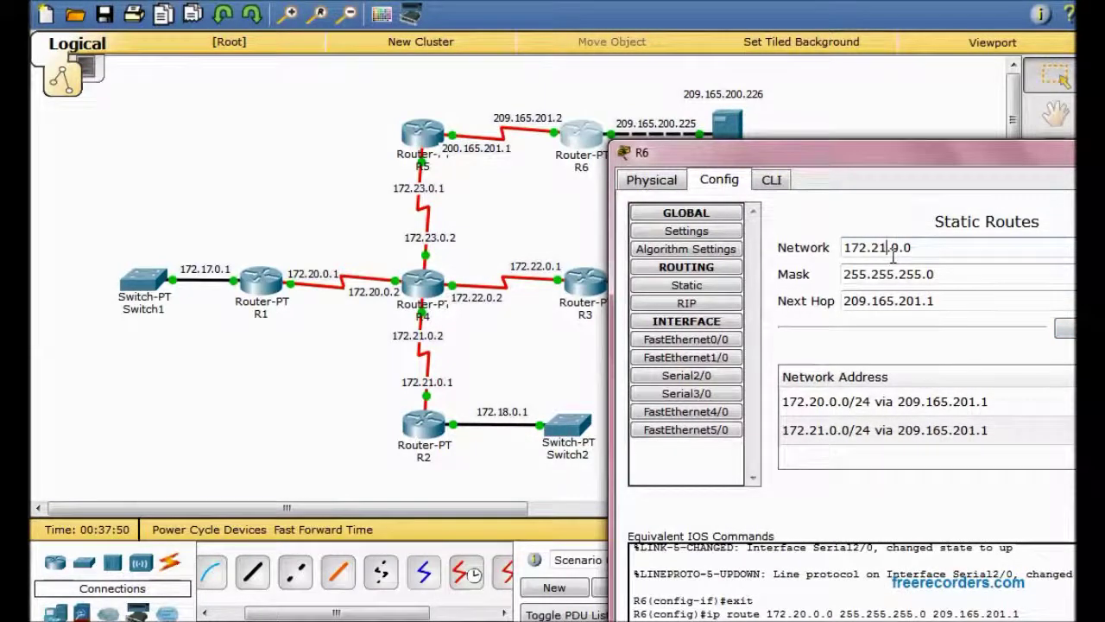
Step: Add static routes on R6 to networks 172.22.0.0 and 172.23.0.0 with the same mask and next hop, and close R6's configuration window
type("2")
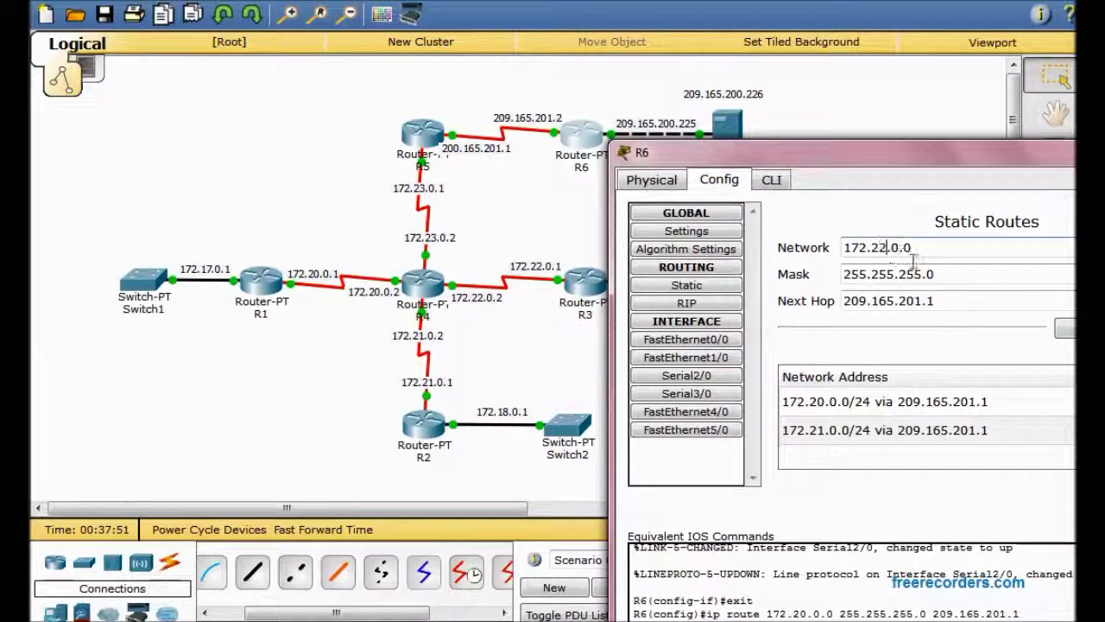
left_click(1065, 328)
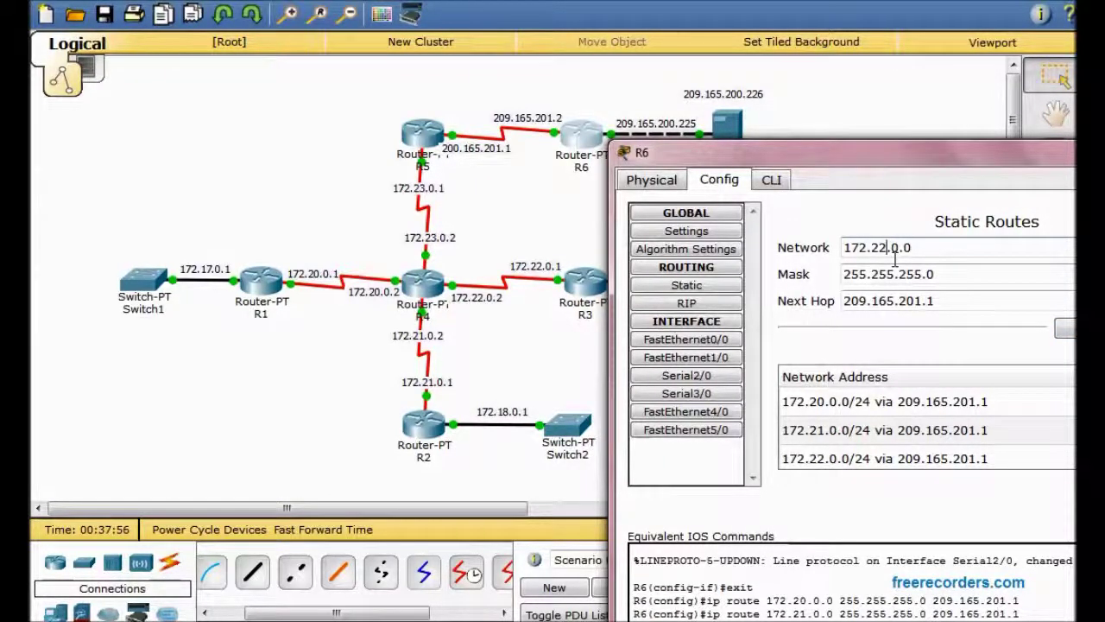
type("3")
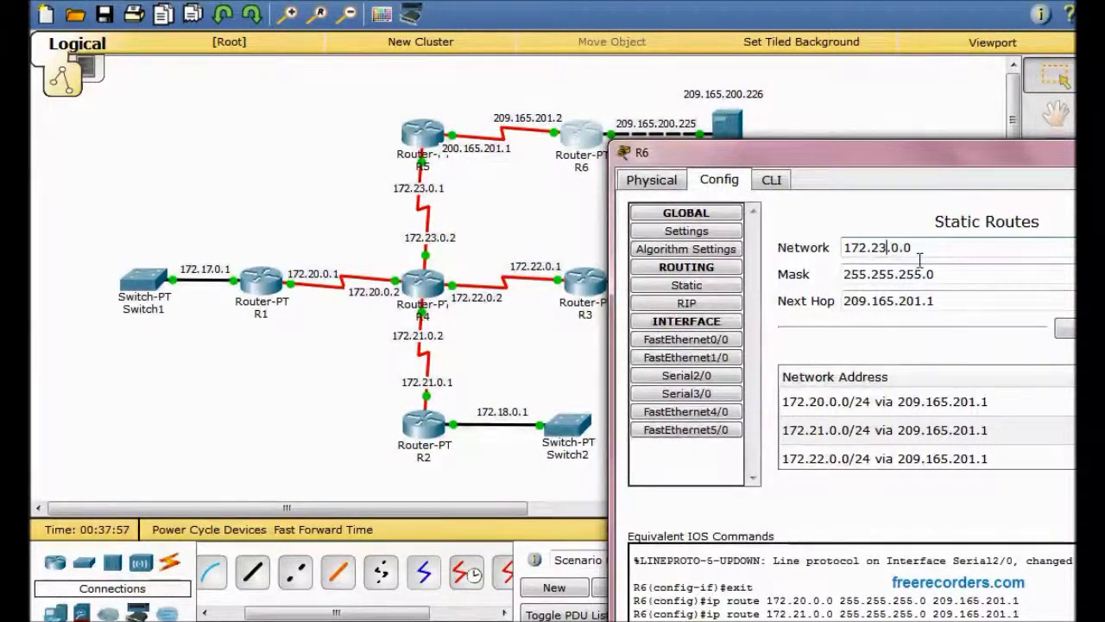
left_click(1064, 329)
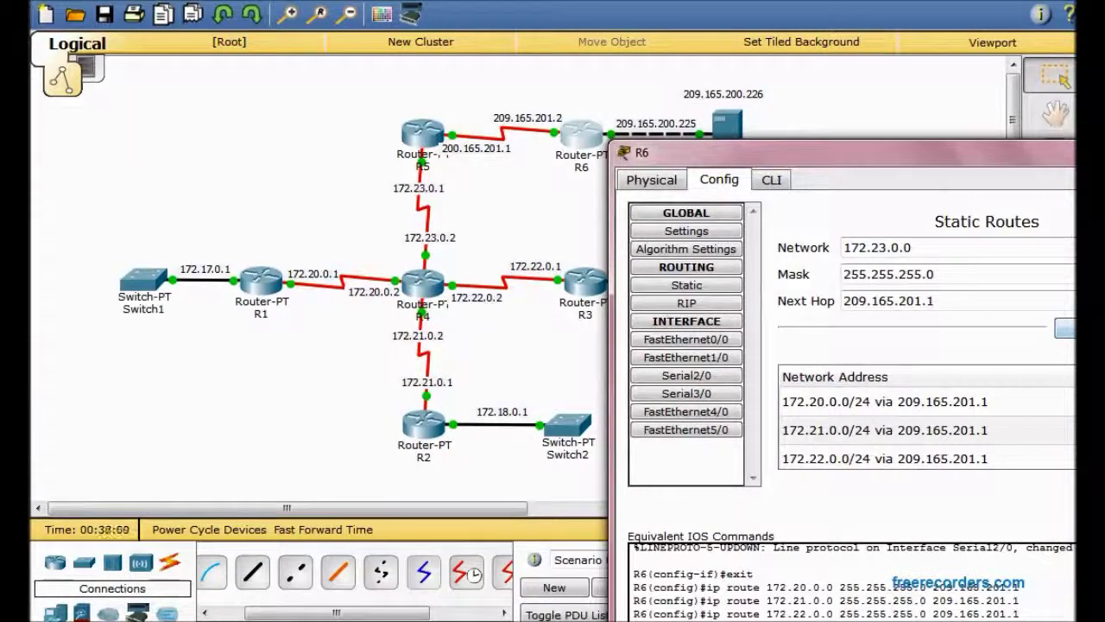
left_click(1075, 152)
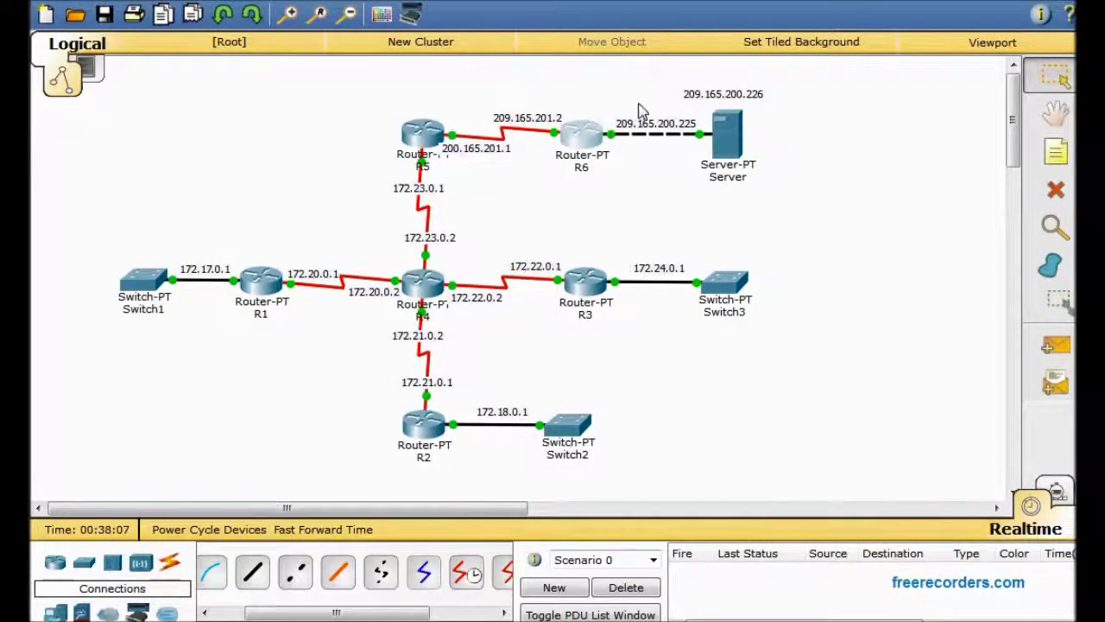
Step: Open R1's static route settings and enter 209.165.200.224 as the network of a new route
left_click(261, 287)
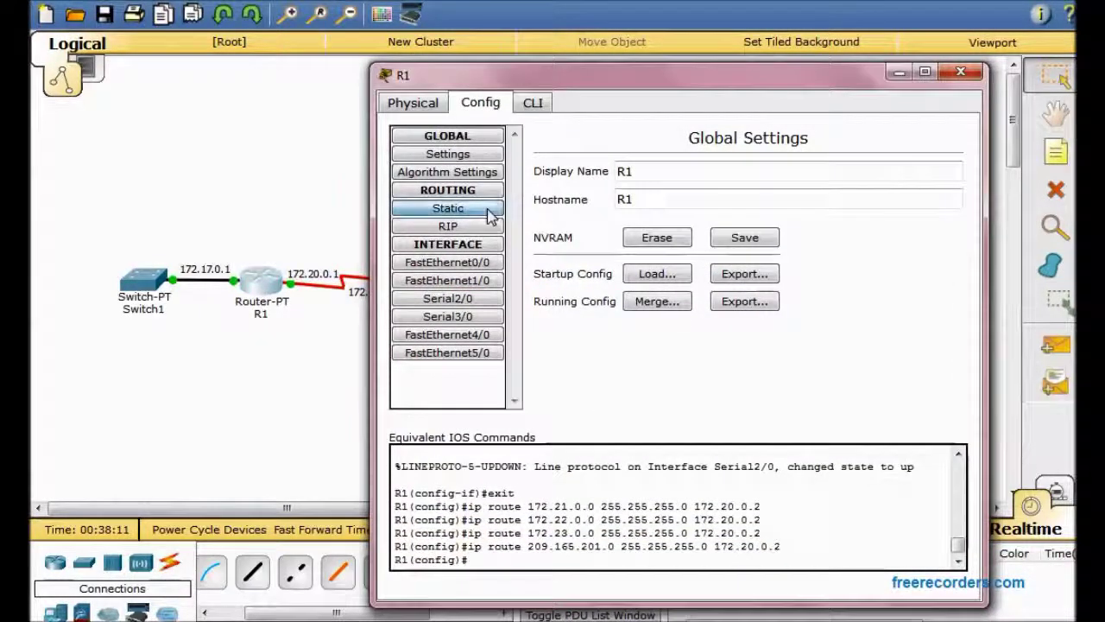
left_click(490, 214)
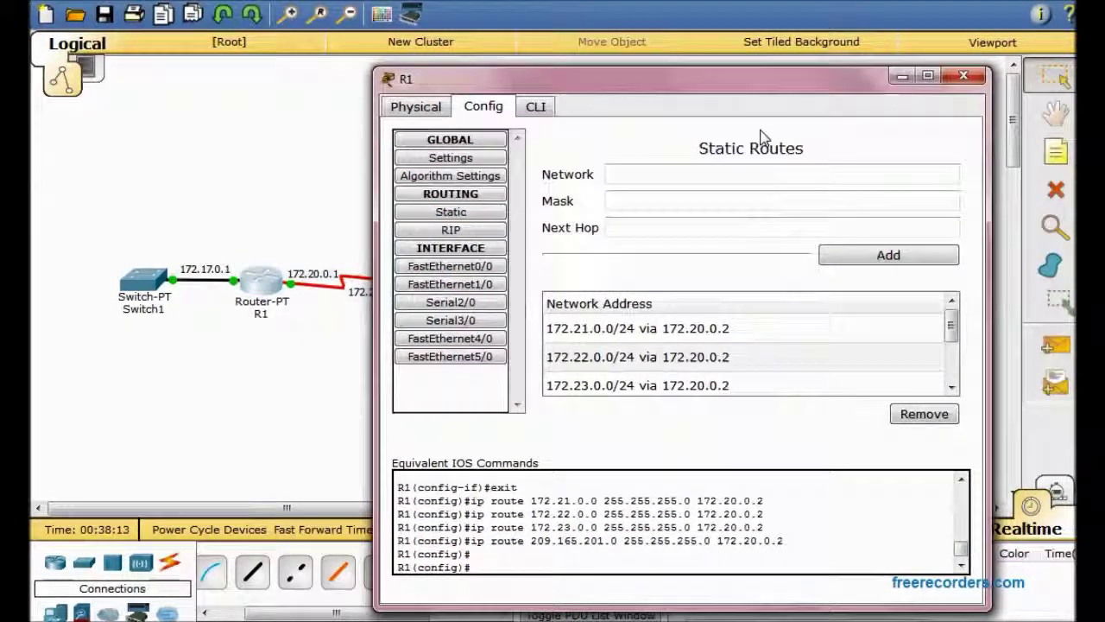
left_click_drag(726, 90, 863, 228)
left_click(804, 321)
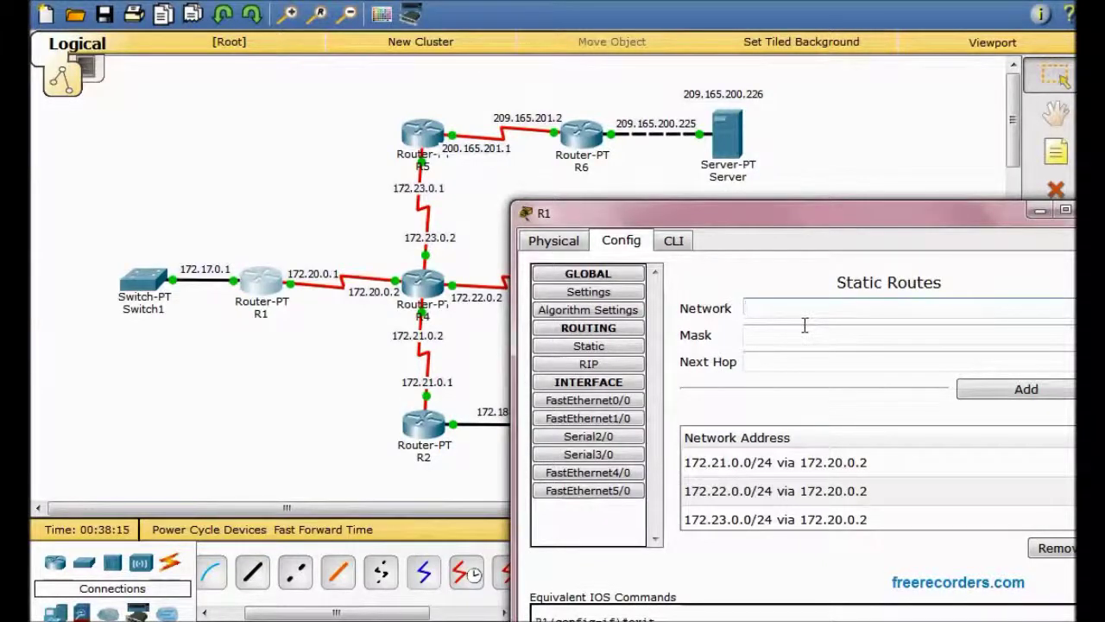
type("20")
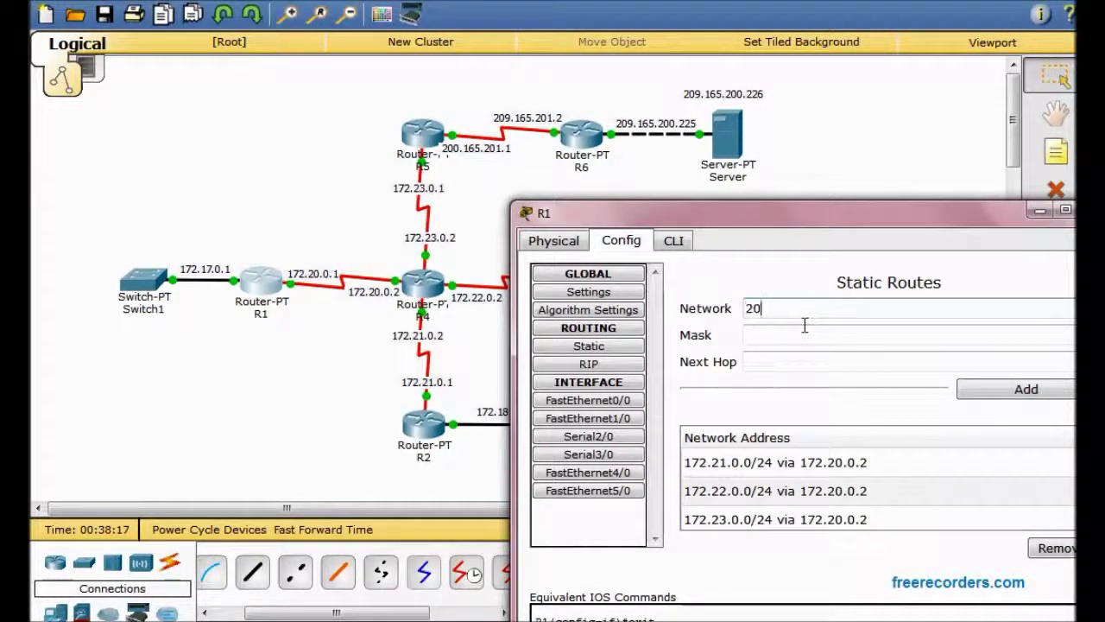
type("9.165.200.")
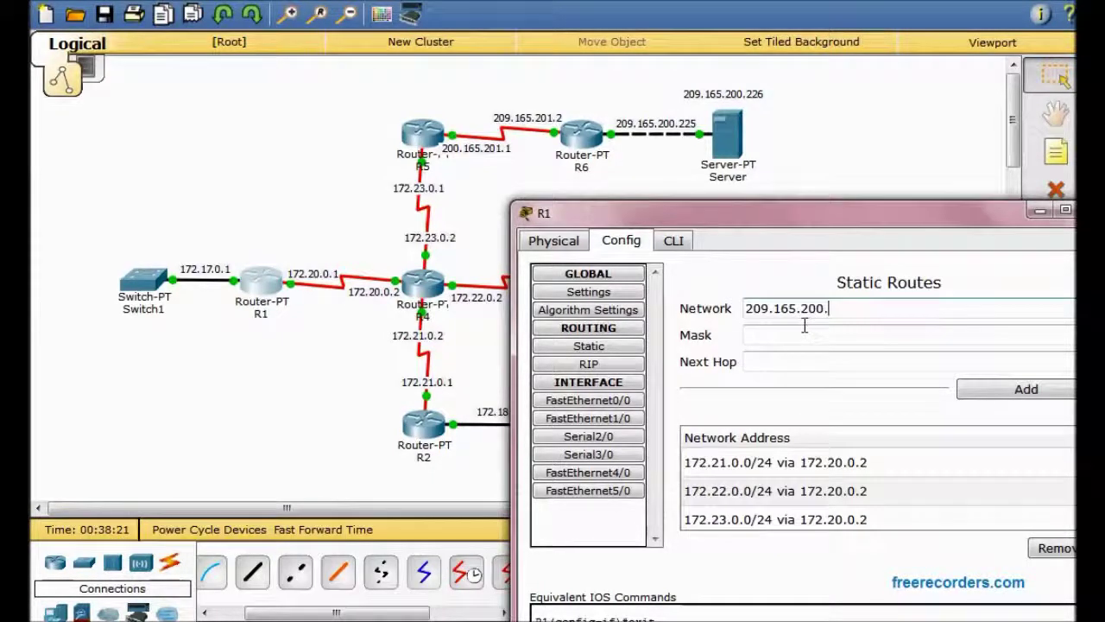
type("224")
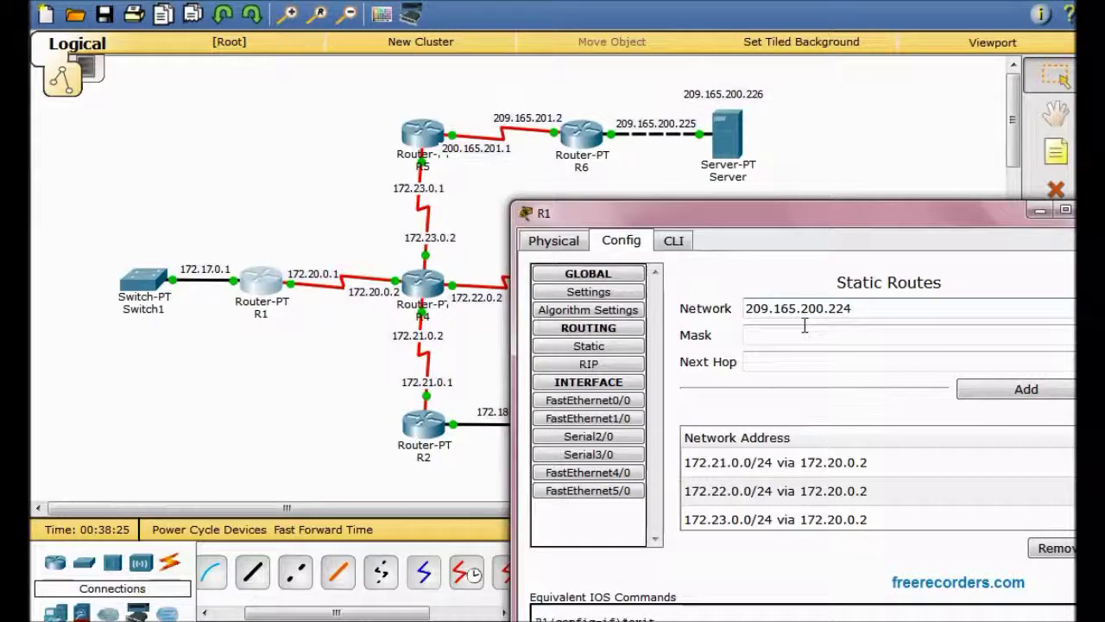
Step: Add the R1 route with mask 255.255.255.224 and next hop 172.20.0.2, and close R1's configuration window
left_click(824, 341)
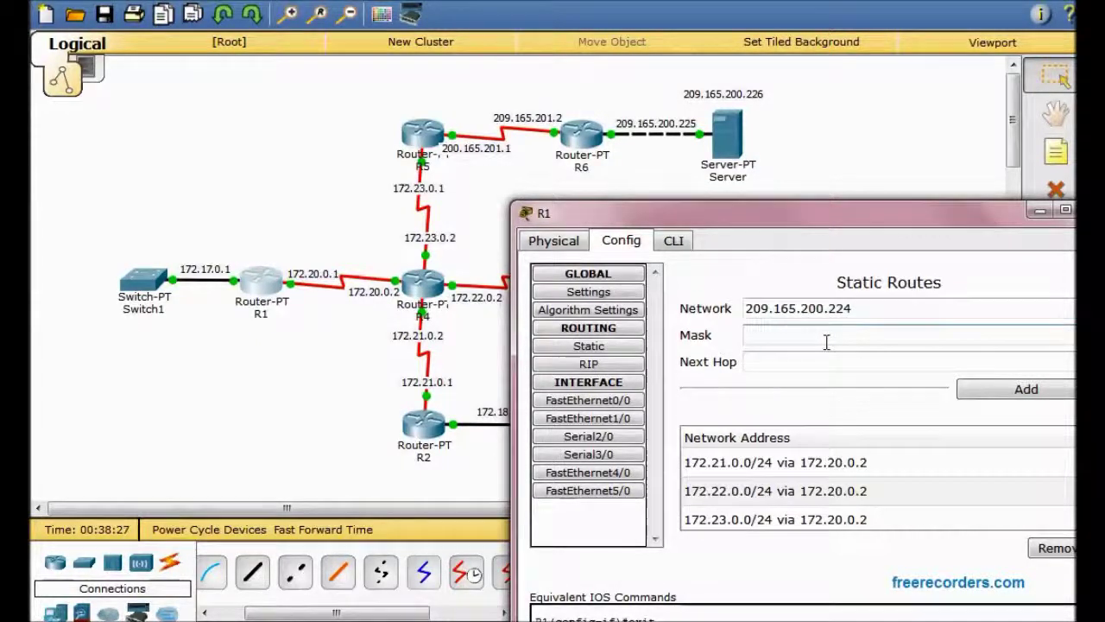
type("255.2")
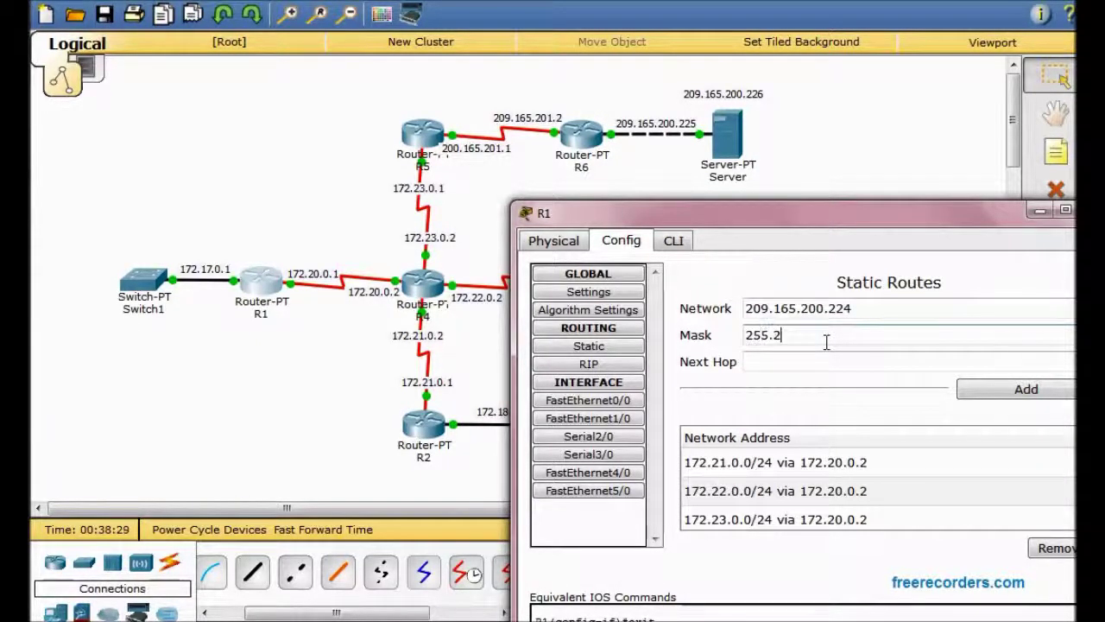
type("55.255.224")
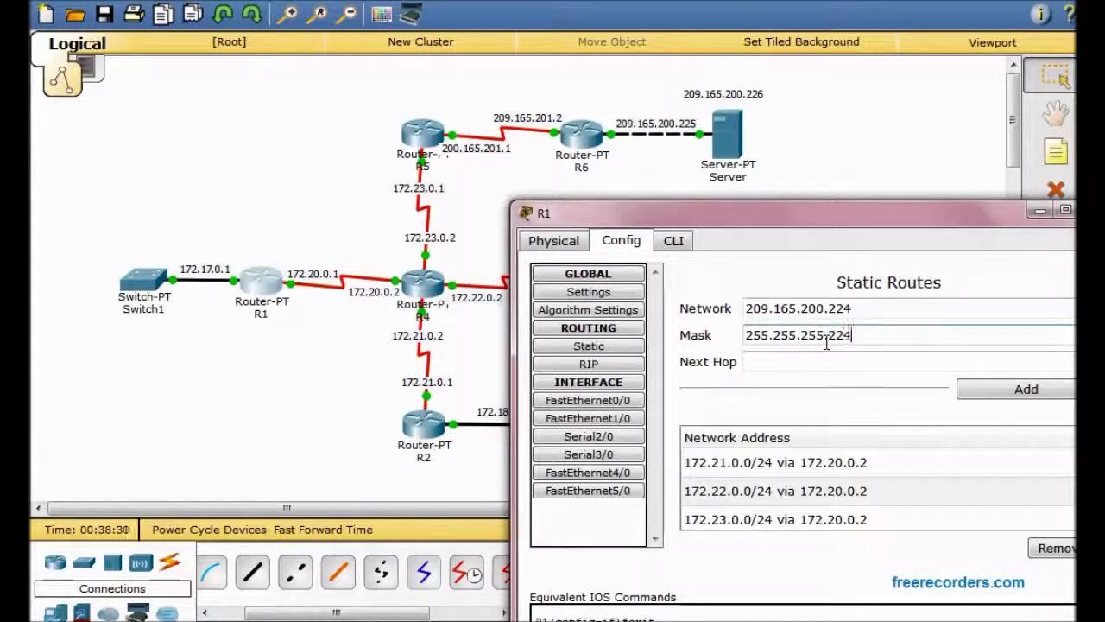
left_click(832, 369)
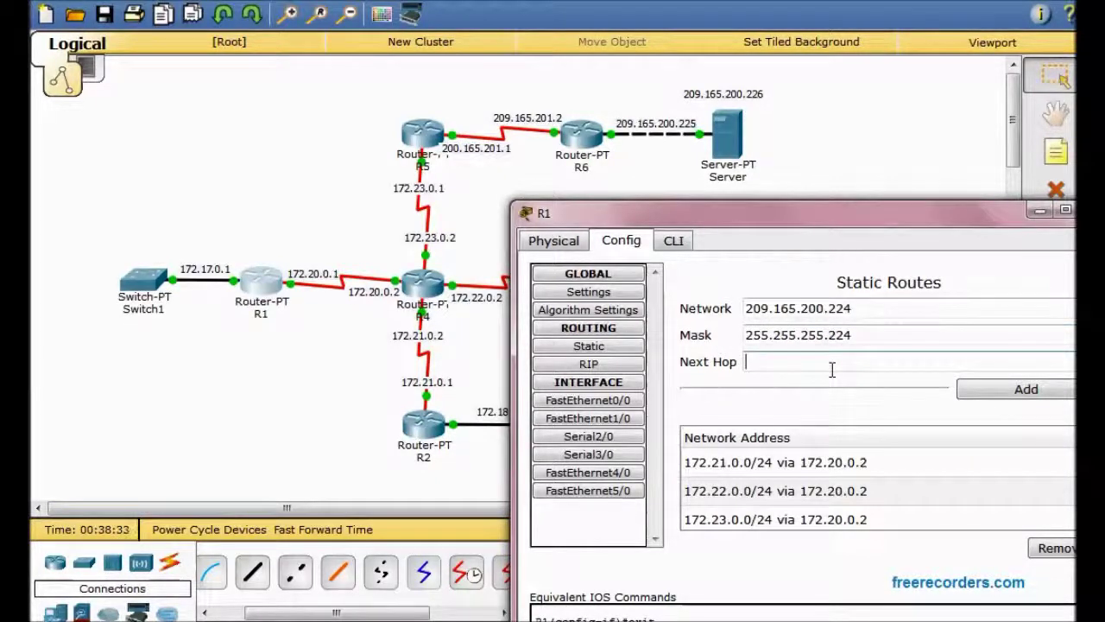
type("172")
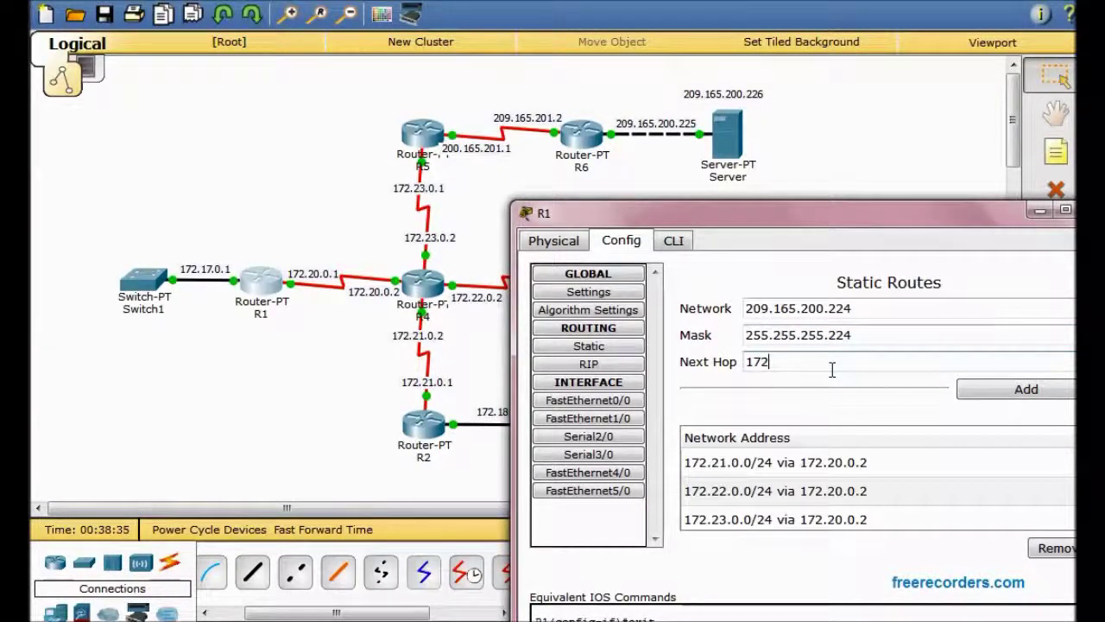
type(".20.0.2")
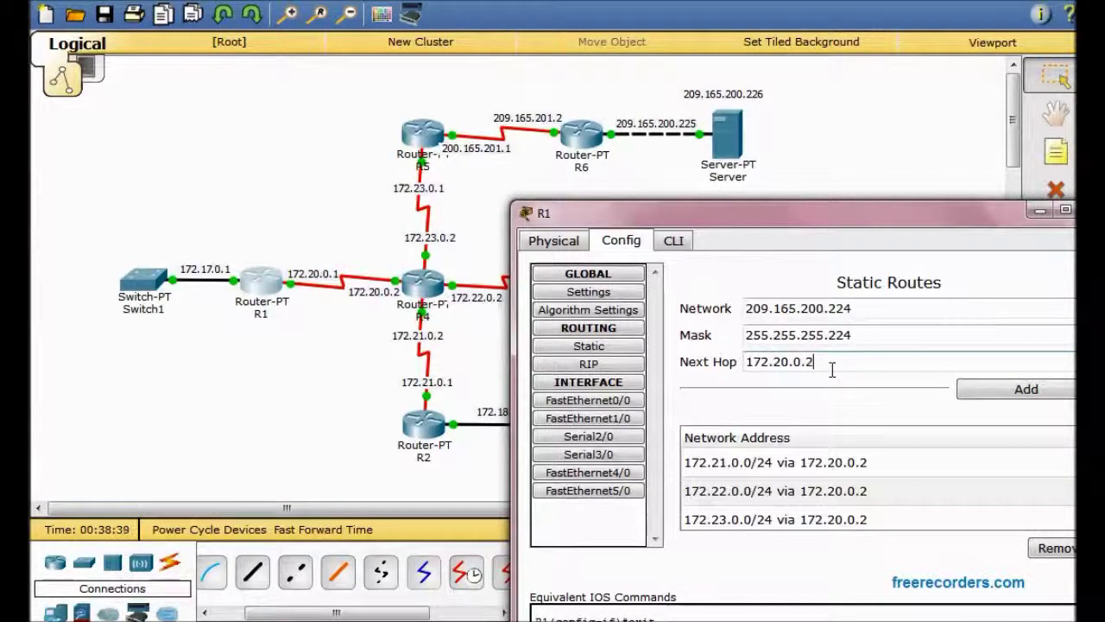
left_click(999, 386)
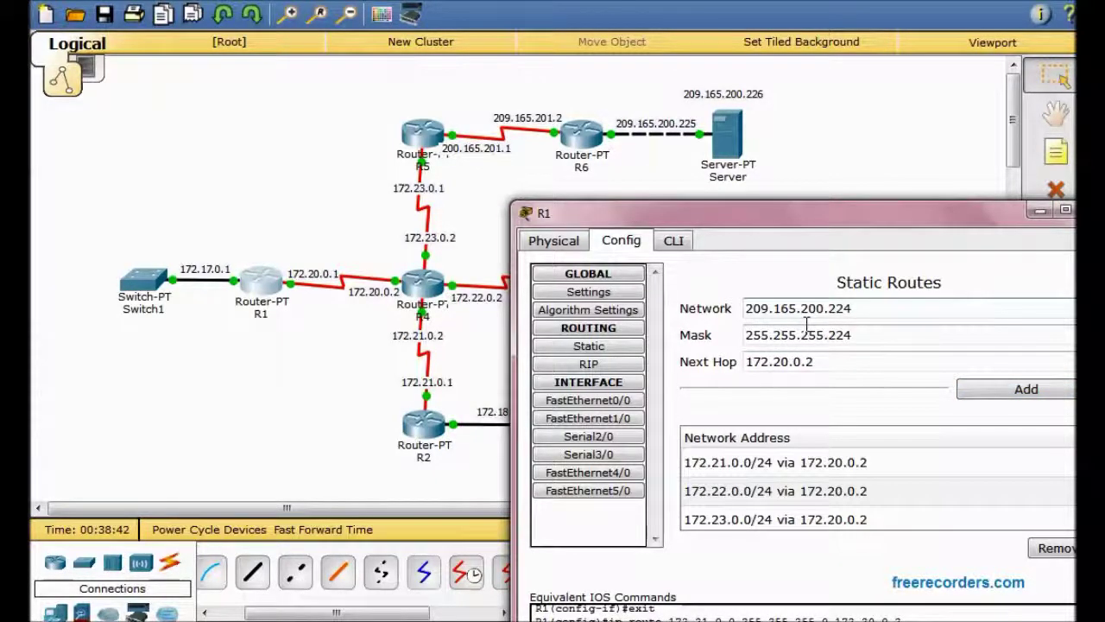
left_click(1066, 210)
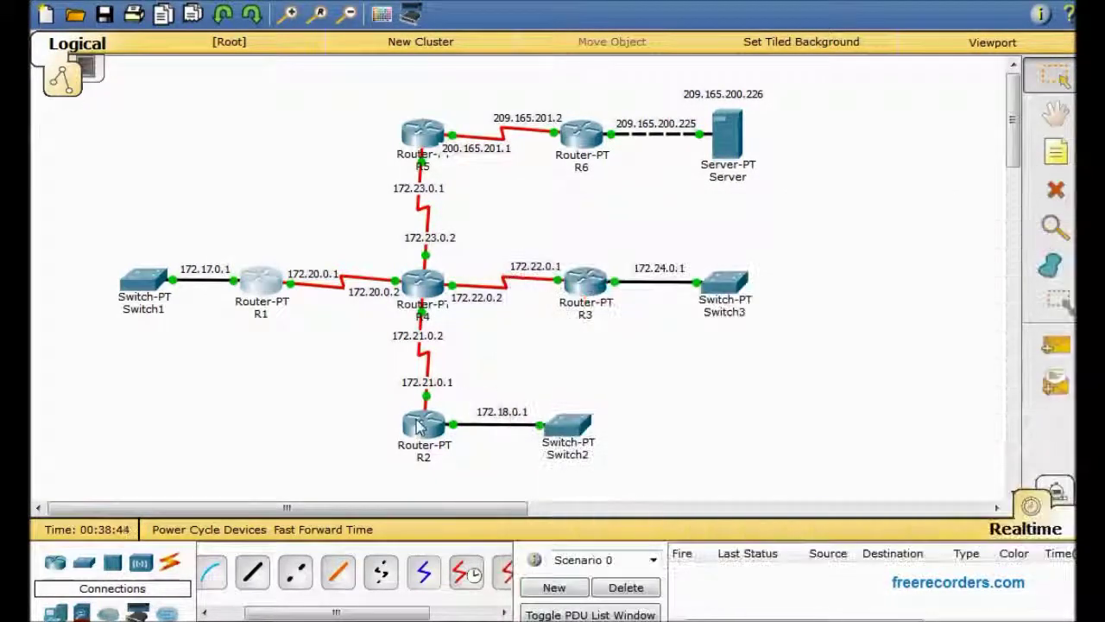
Step: Open R2's static route settings and enter 209.165.200.224 as the network of a new route
left_click(420, 423)
left_click_drag(753, 87, 921, 246)
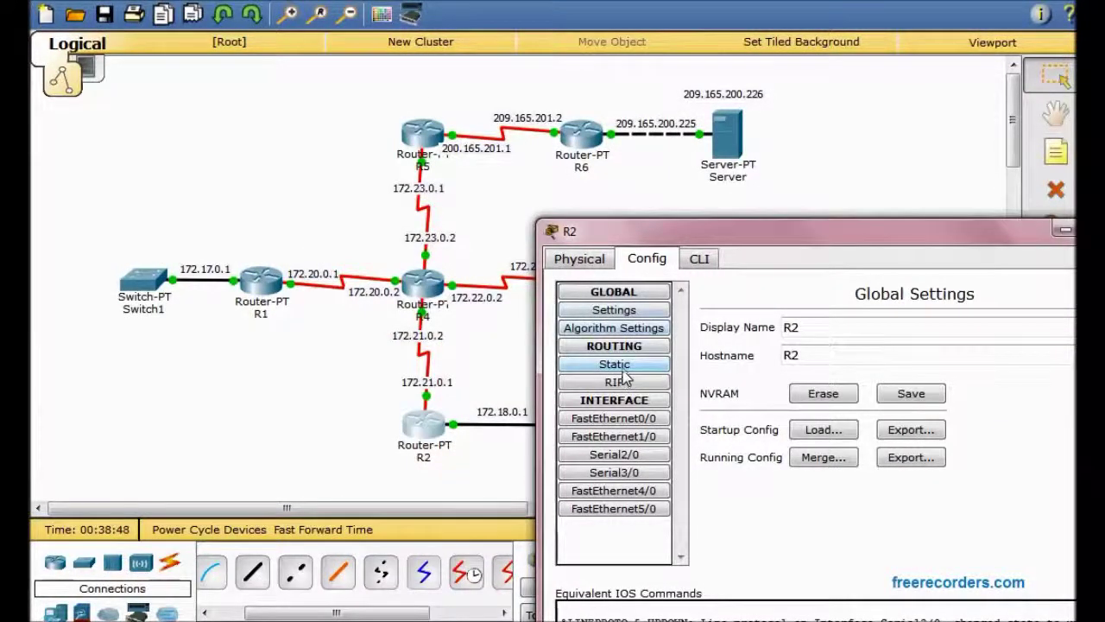
left_click(635, 364)
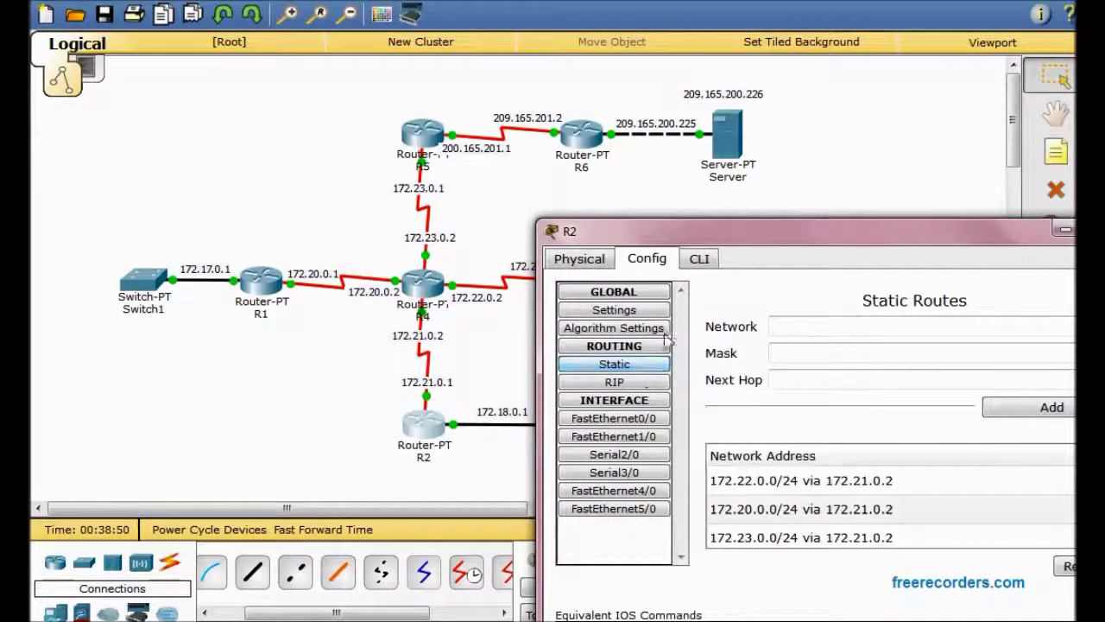
left_click(829, 335)
type("209")
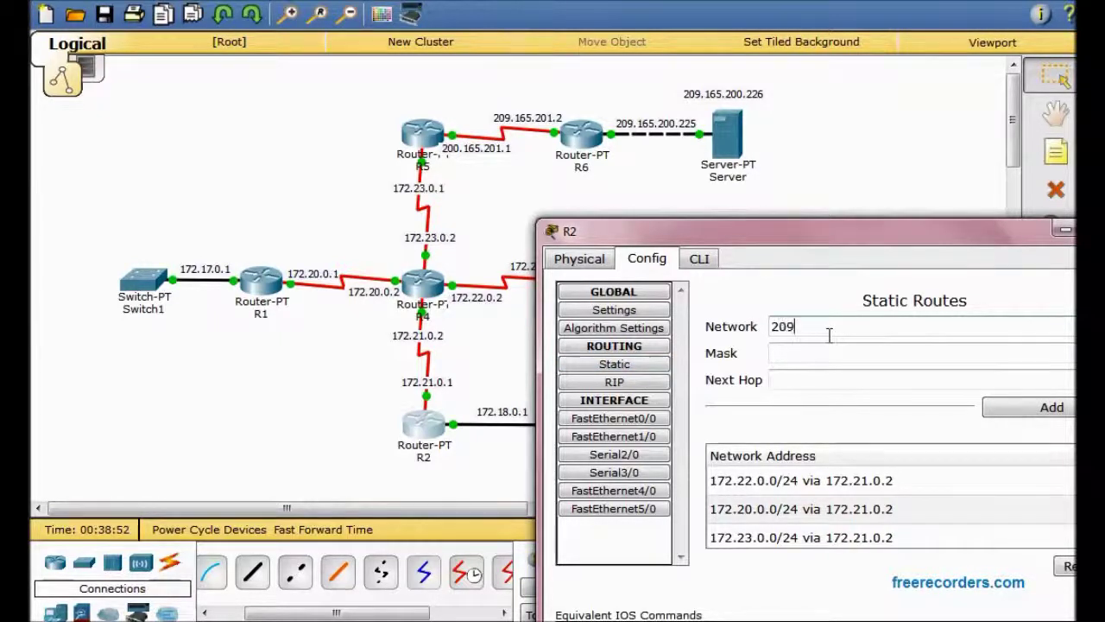
type(".165.200.")
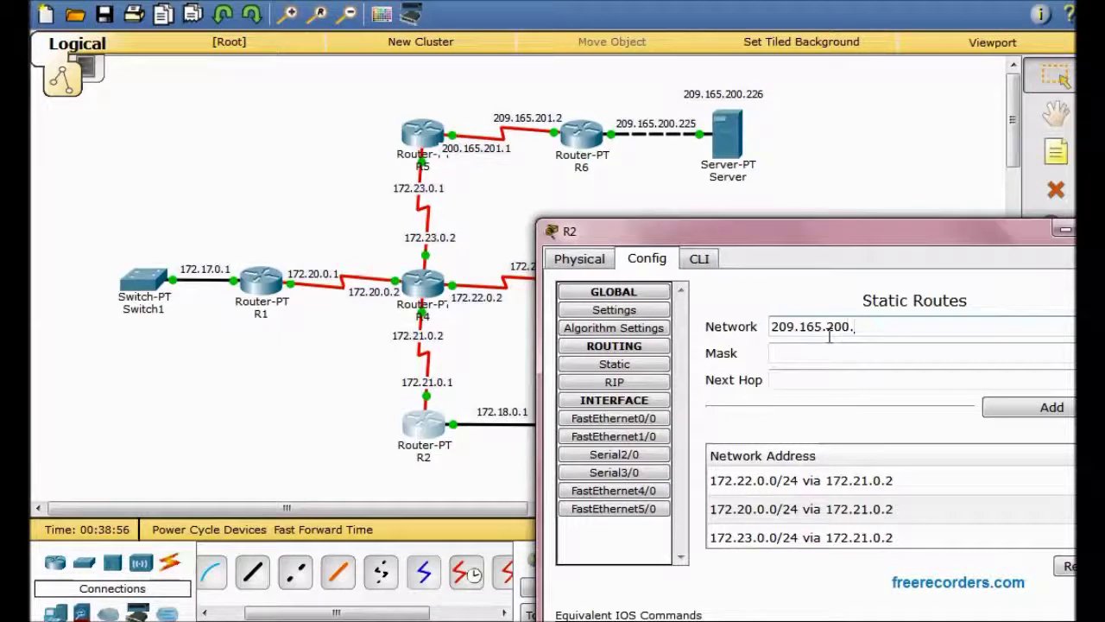
type("224")
Step: Add the R2 route with mask 255.255.255.224 and next hop 172.21.0.2, and close R2's configuration window
left_click(841, 359)
type("255.255.")
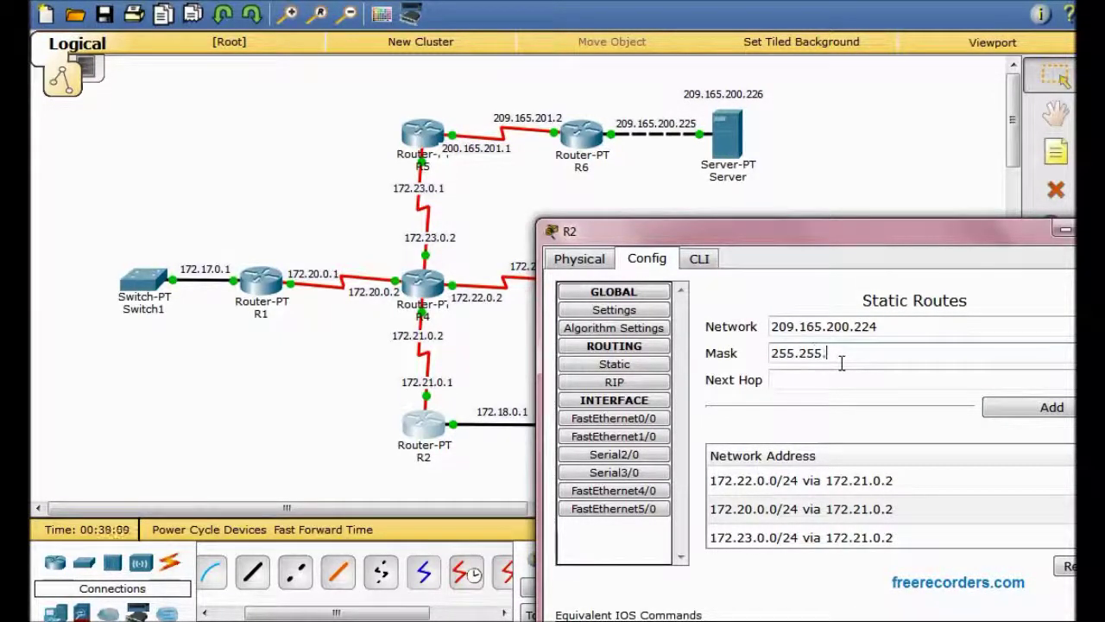
type("255.224")
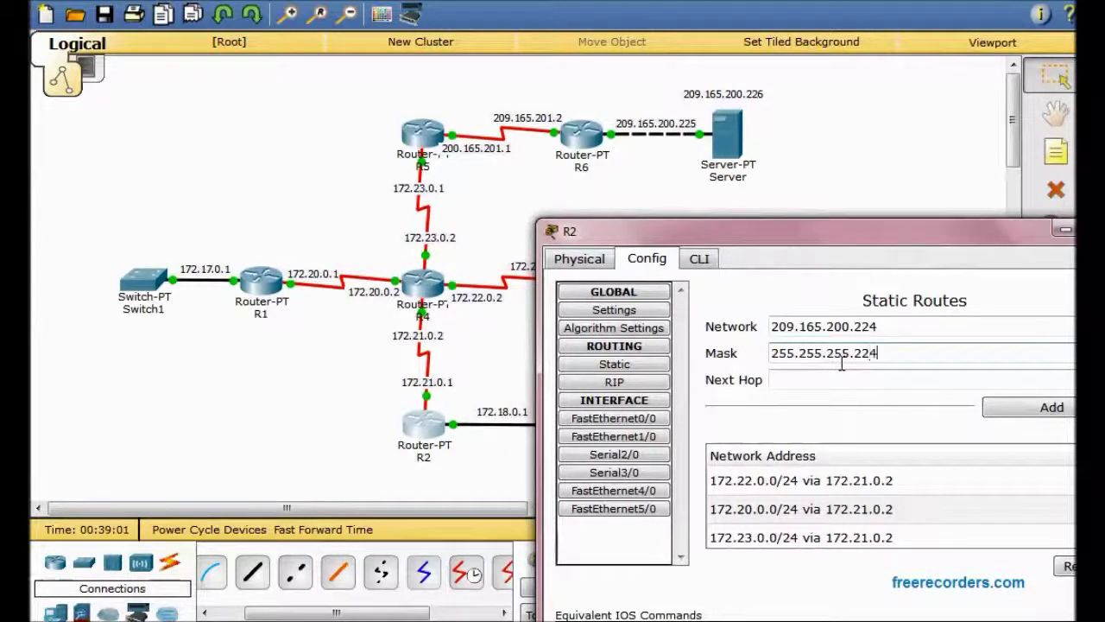
left_click(856, 388)
type("1")
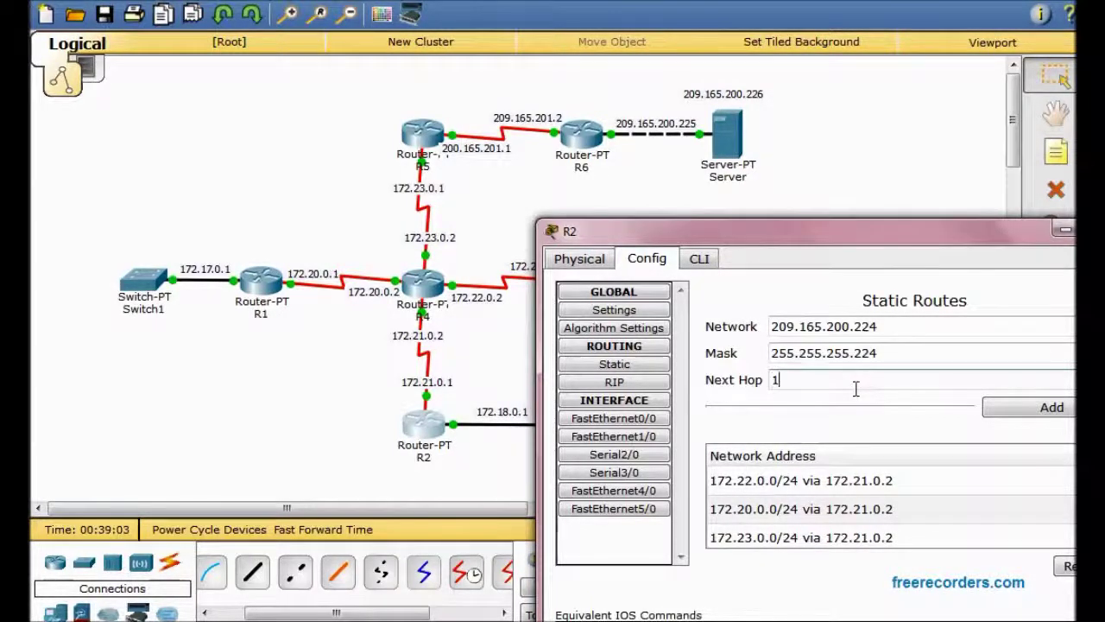
type("72.21.0.2")
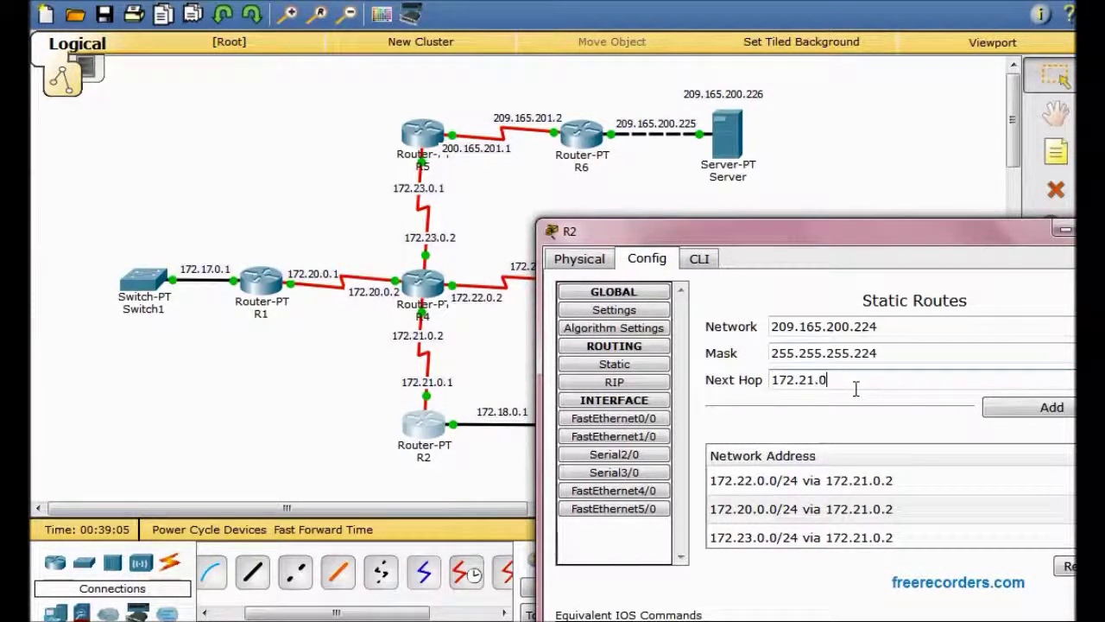
left_click(1005, 408)
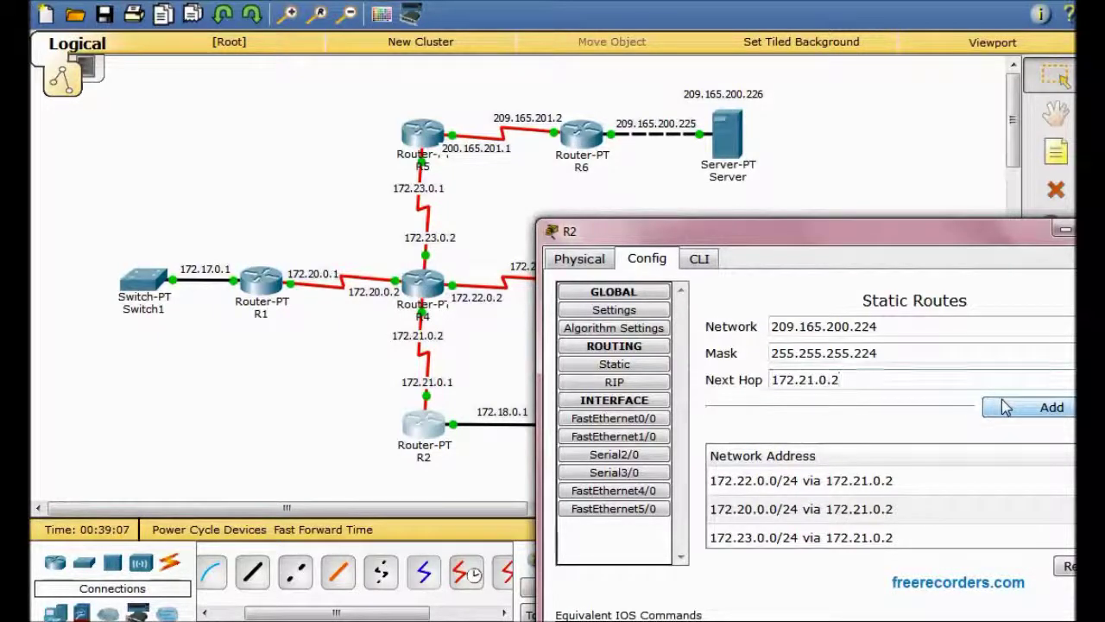
left_click(1067, 230)
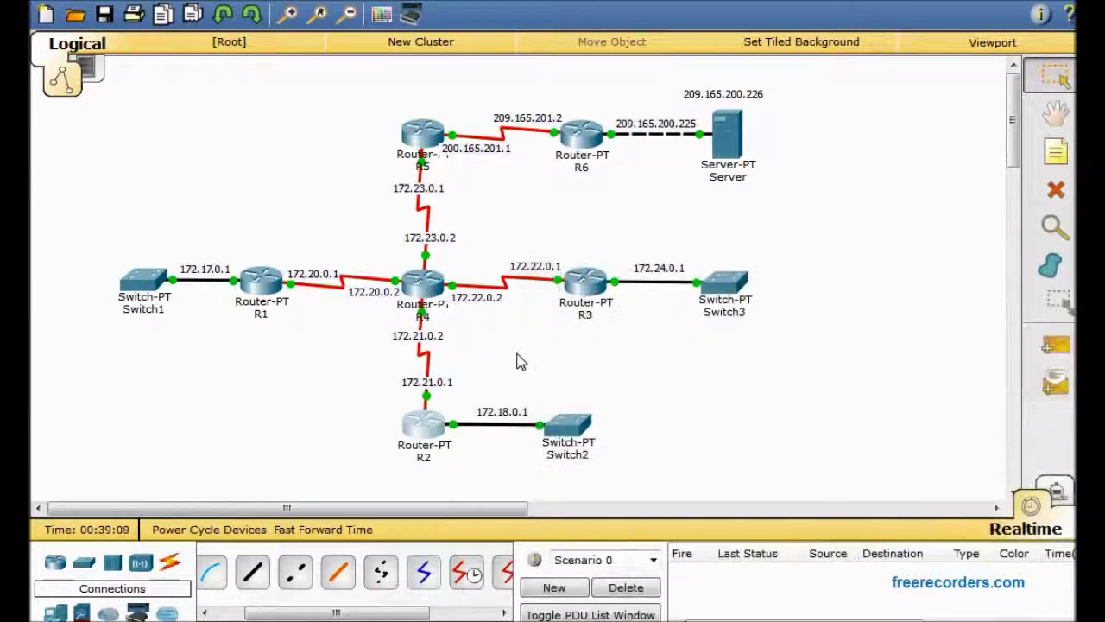
Step: Open R3's static route settings and enter 209.165.200.225 as the network of a new route
left_click(581, 280)
left_click_drag(741, 86, 1041, 196)
left_click(747, 329)
left_click(918, 302)
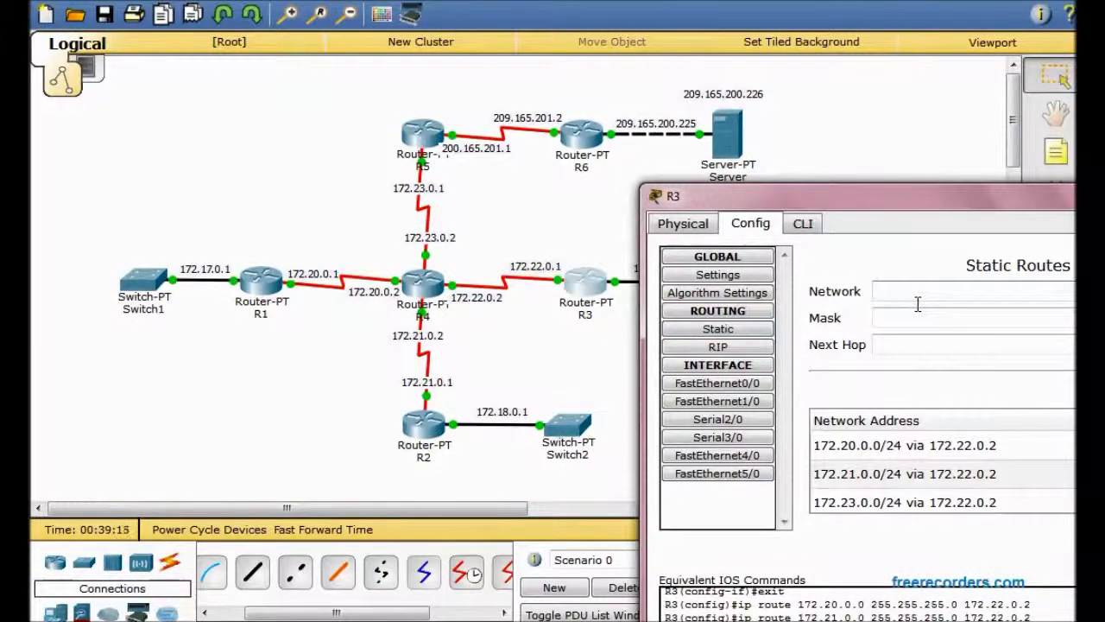
type("209.165.200.225")
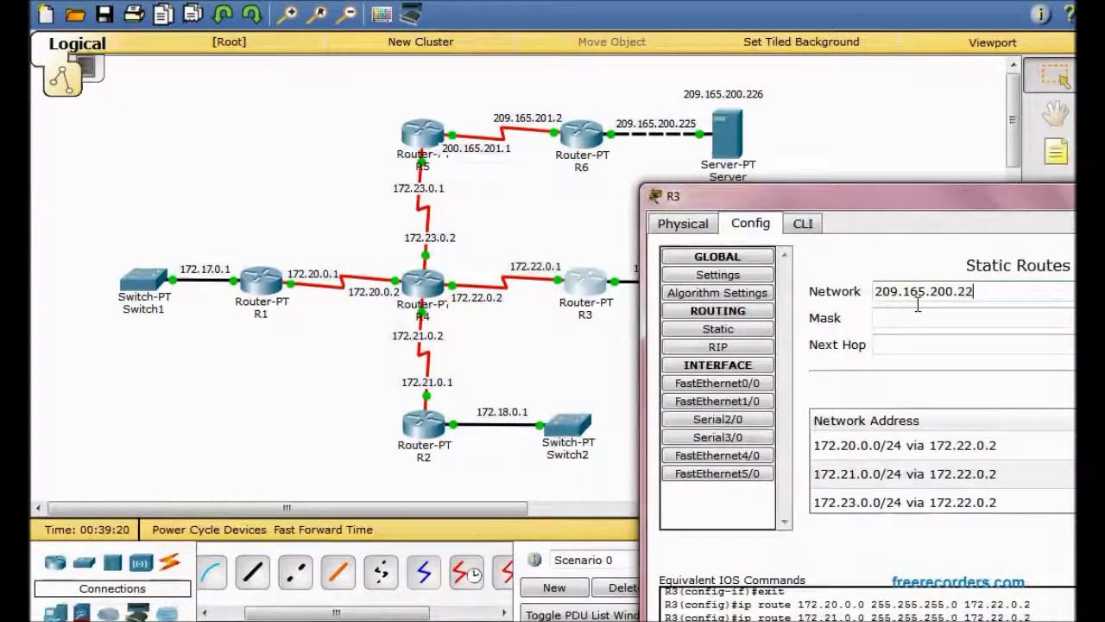
Step: Try to add the R3 route with mask 255.255.255.224 and next hop 172.22.0.2, and close R3's configuration window
left_click(937, 319)
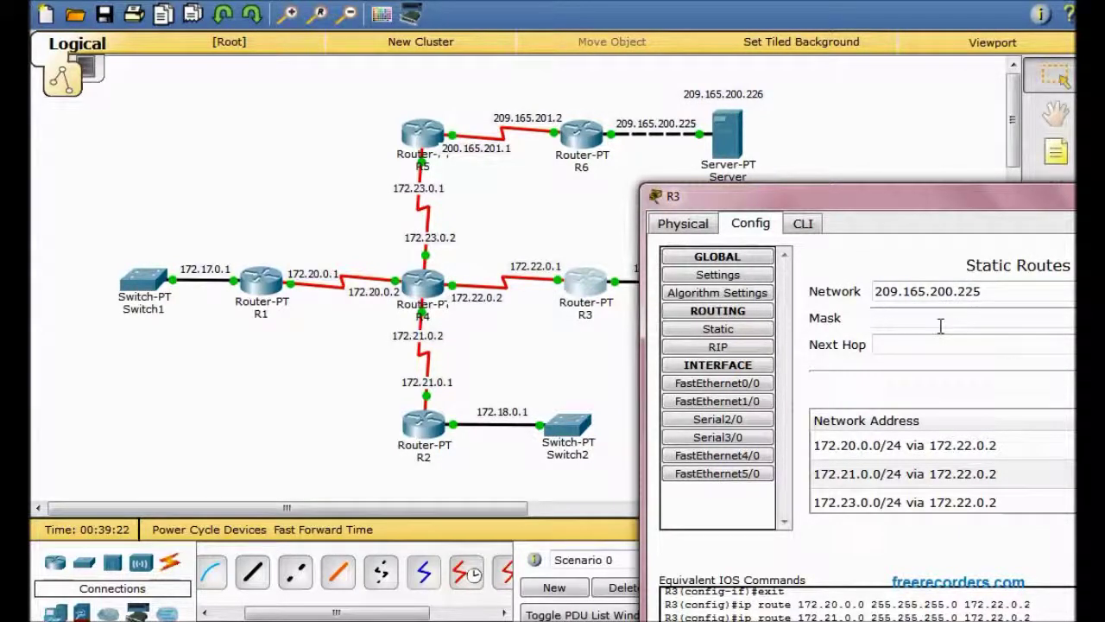
type("25")
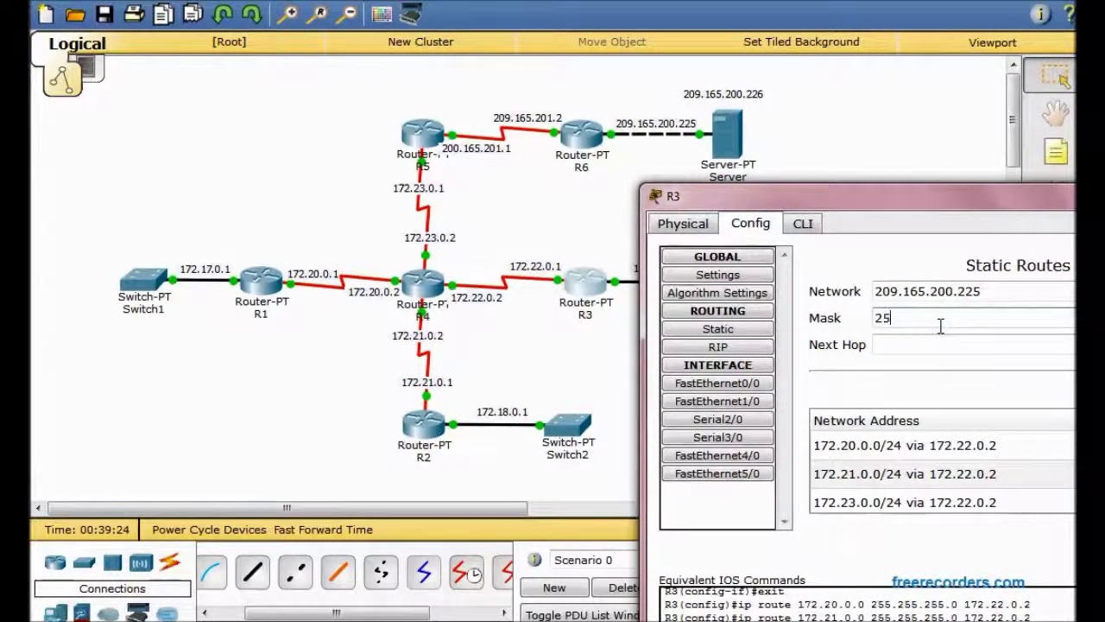
type("5.255.2")
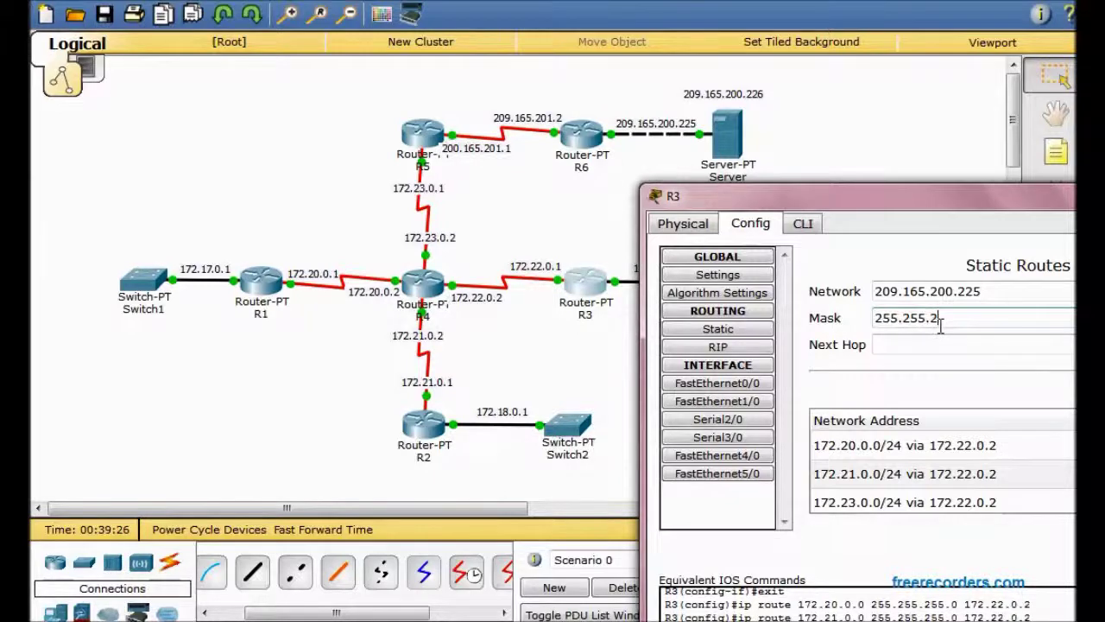
type("55.225")
type("4")
left_click(962, 349)
type("1")
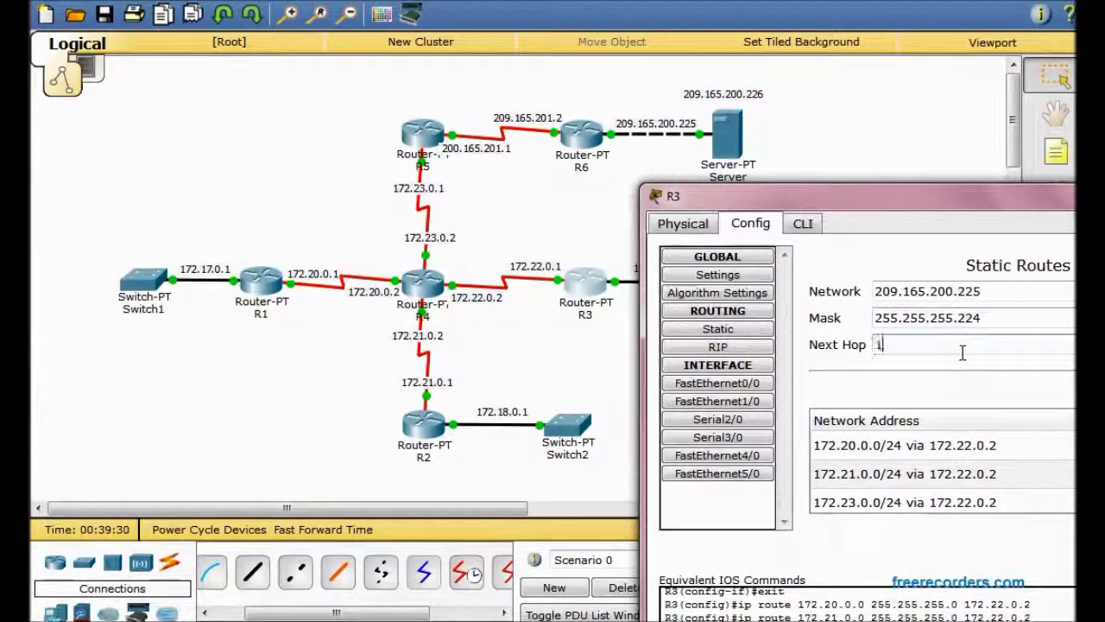
type("72.22.")
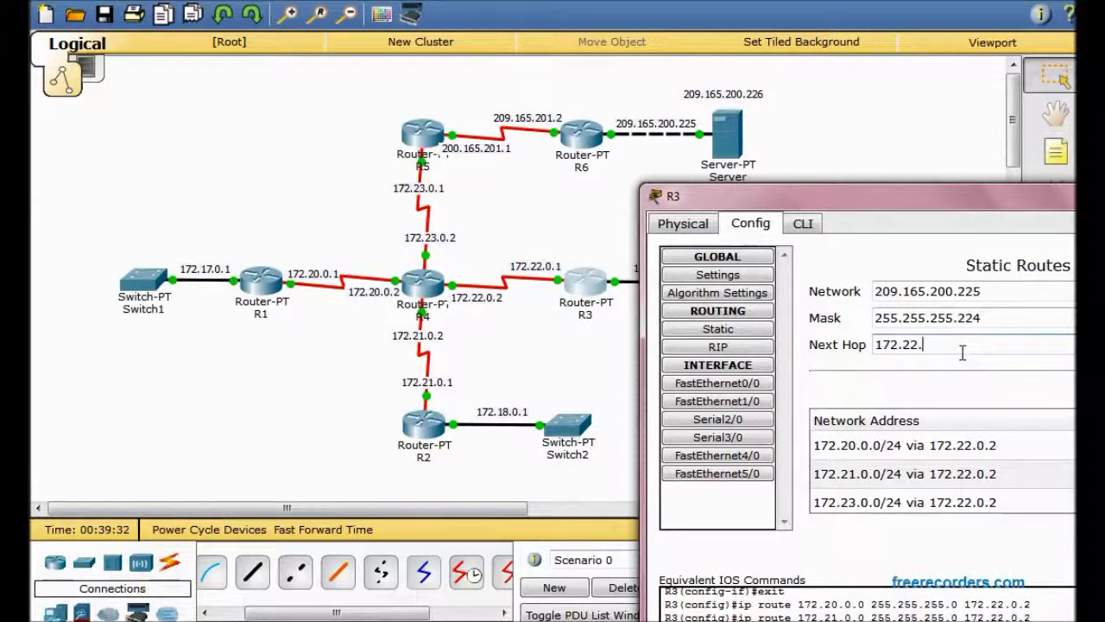
type("0.2")
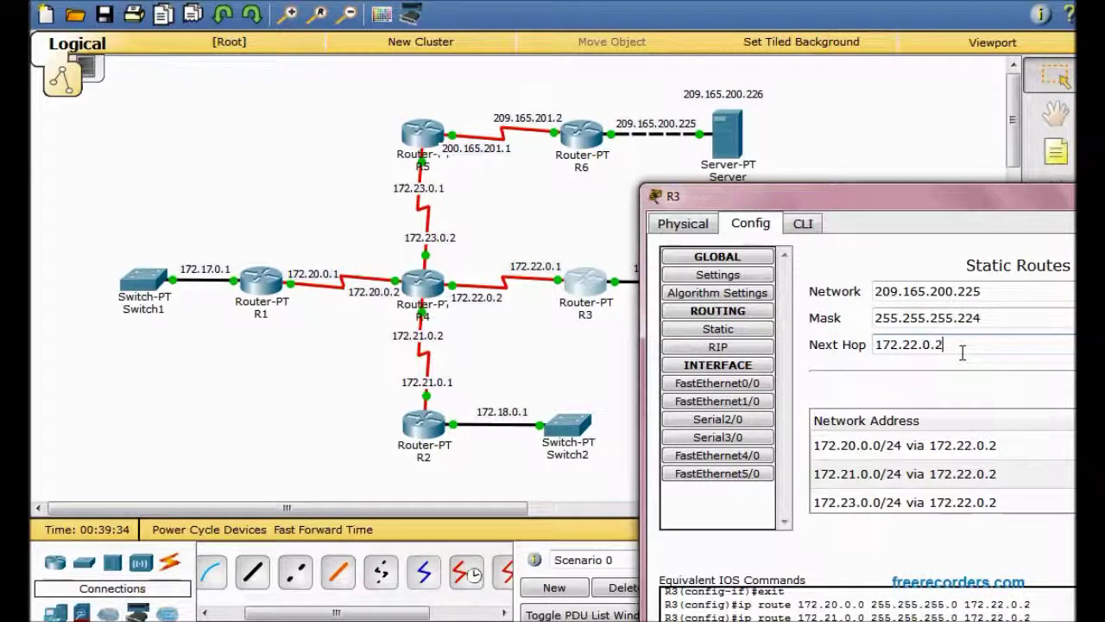
left_click(1095, 388)
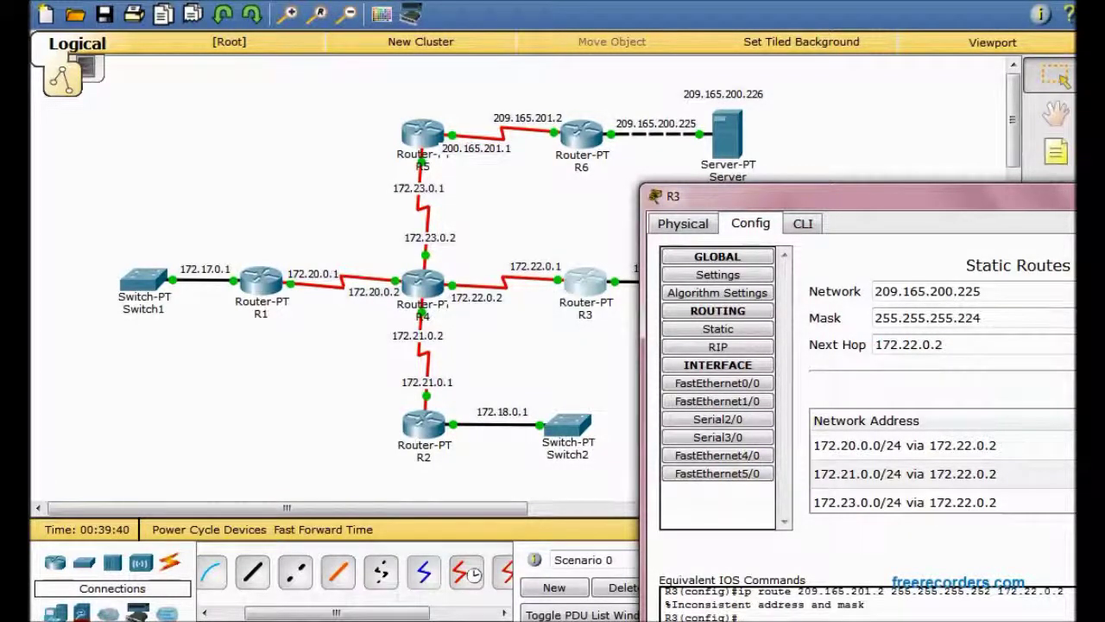
left_click(492, 297)
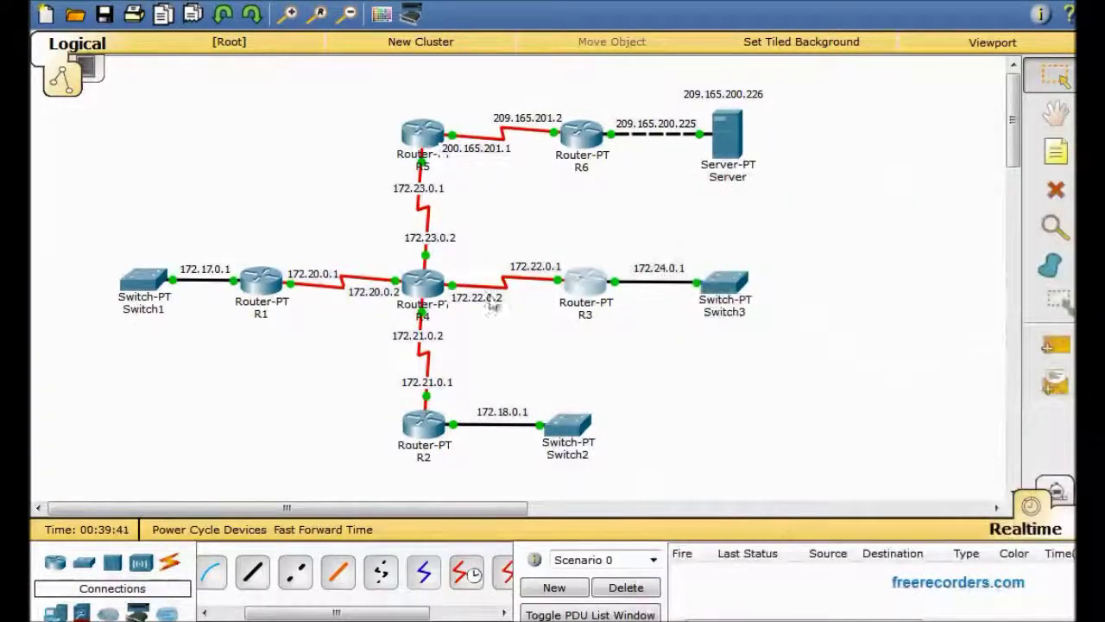
Step: Open R4's static route settings and enter 209.165.200.224 as the network of a new route
left_click(424, 289)
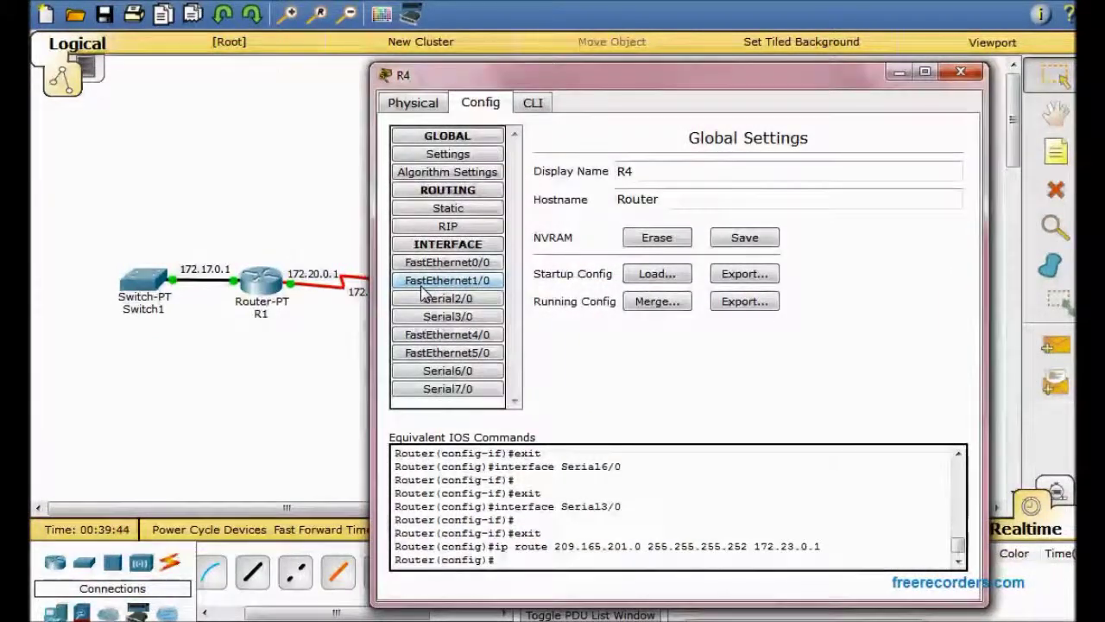
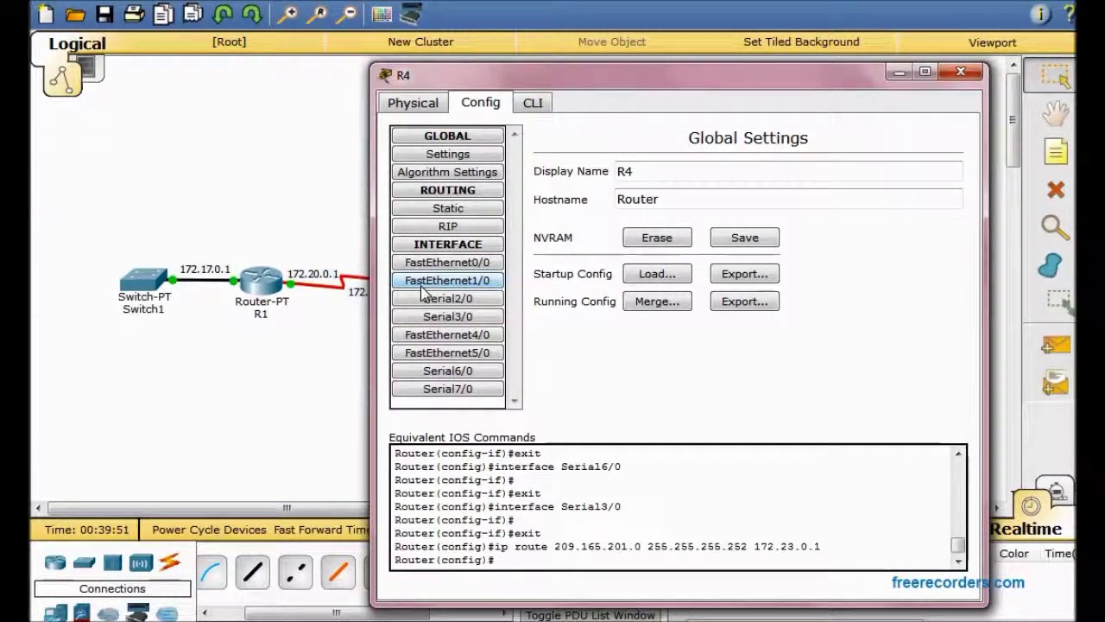
left_click(449, 208)
left_click_drag(790, 81, 879, 216)
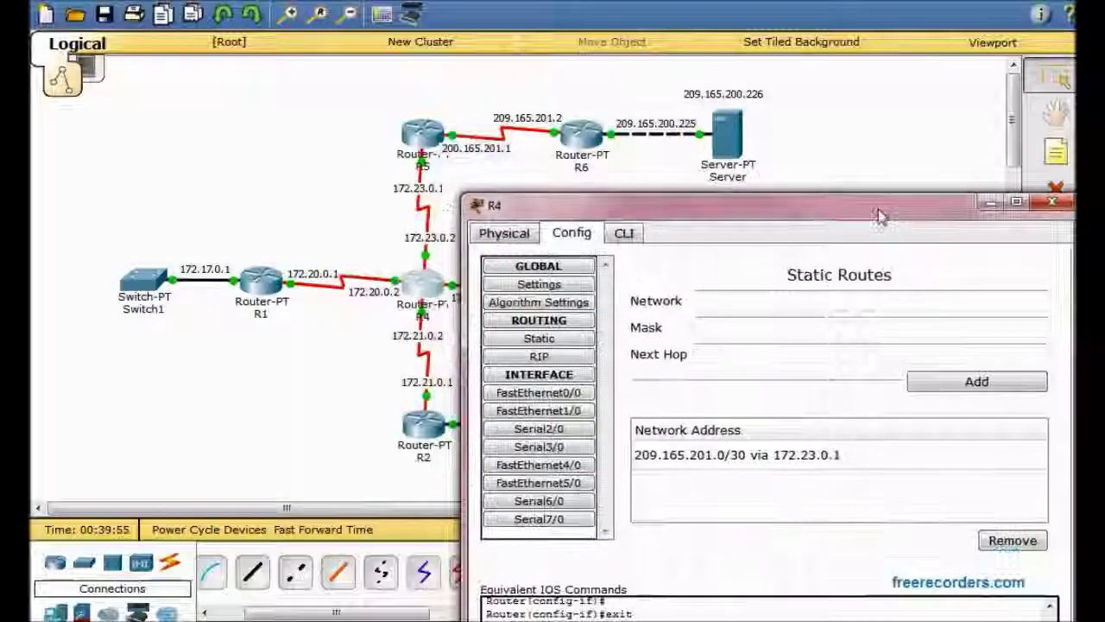
type("209.16")
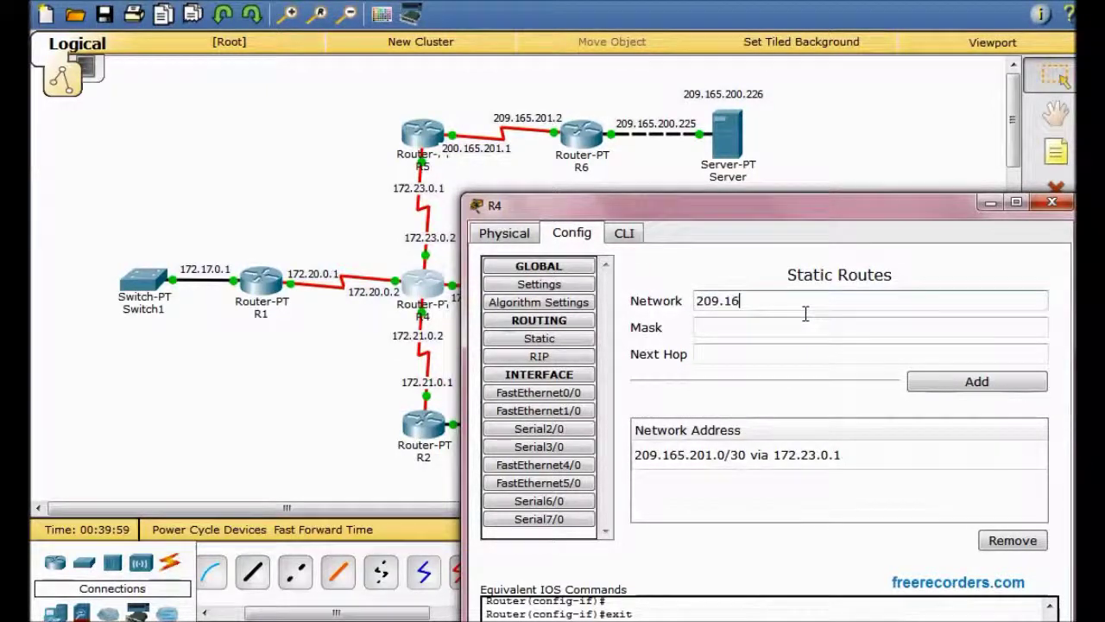
type("5.200.224")
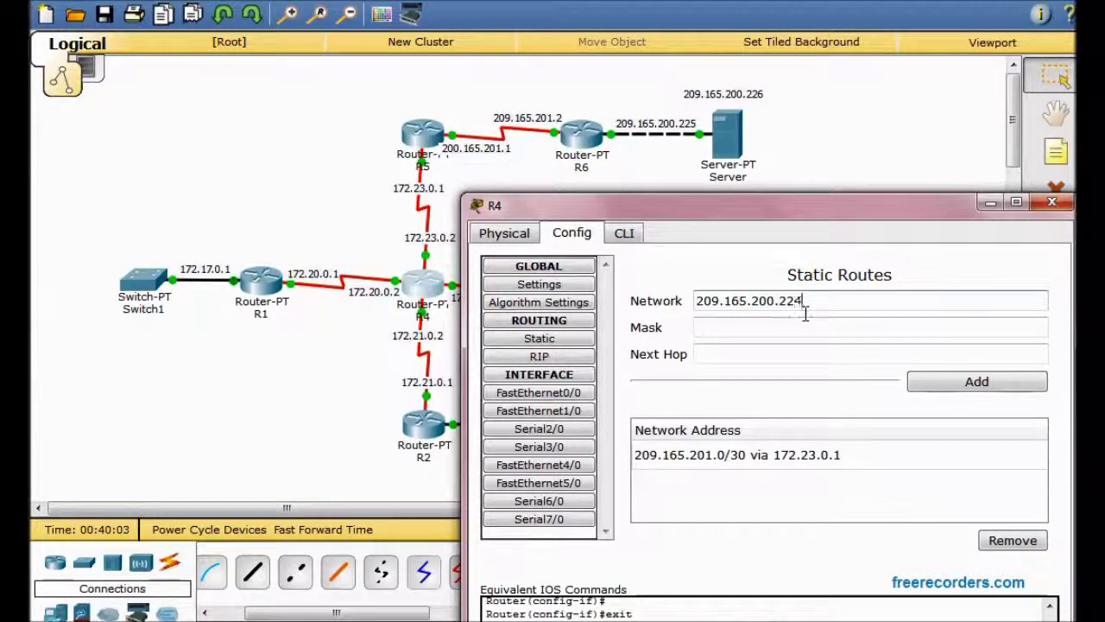
Step: Add the R4 route with mask 255.255.255.224 and next hop 172.23.0.1, and close R4's configuration window
left_click(815, 335)
type("255.255.255.224")
left_click(820, 363)
type("172")
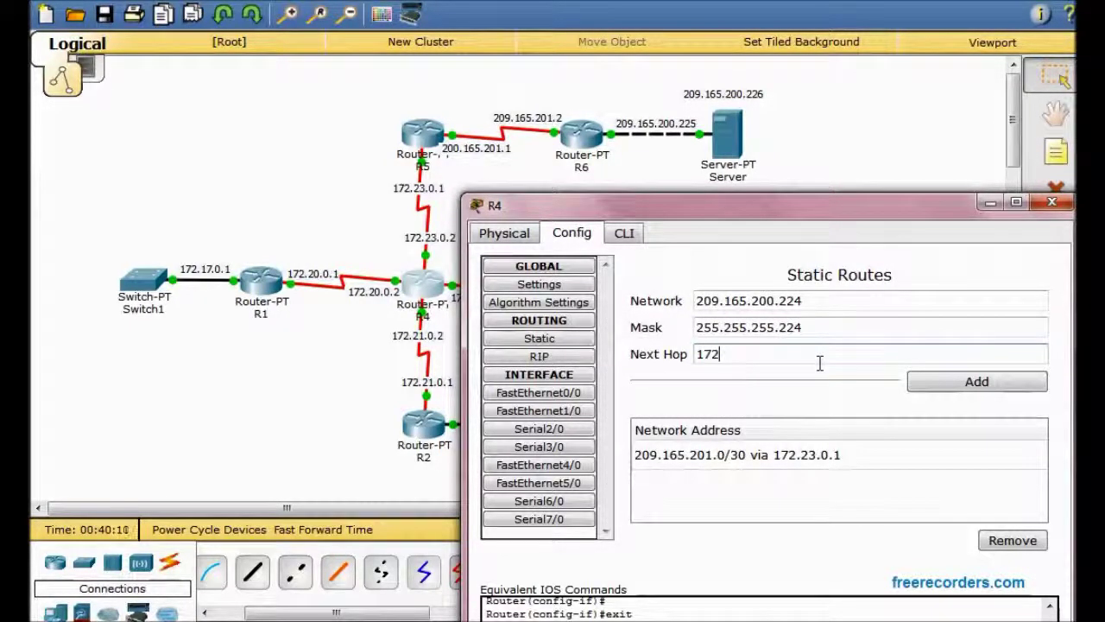
type(".23.0.2")
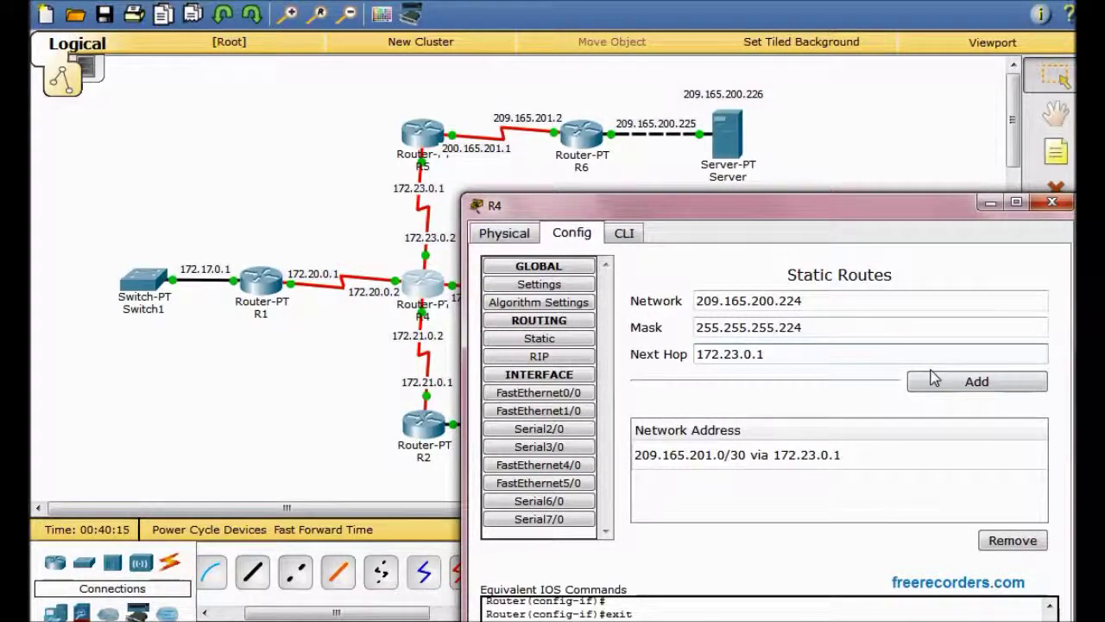
left_click(972, 382)
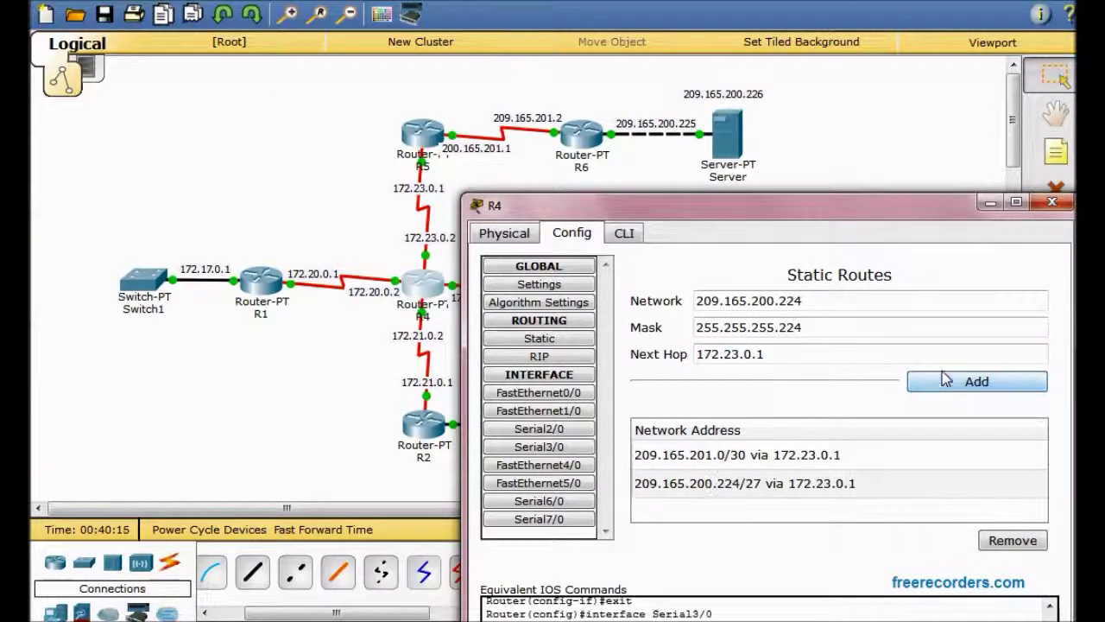
left_click(1052, 202)
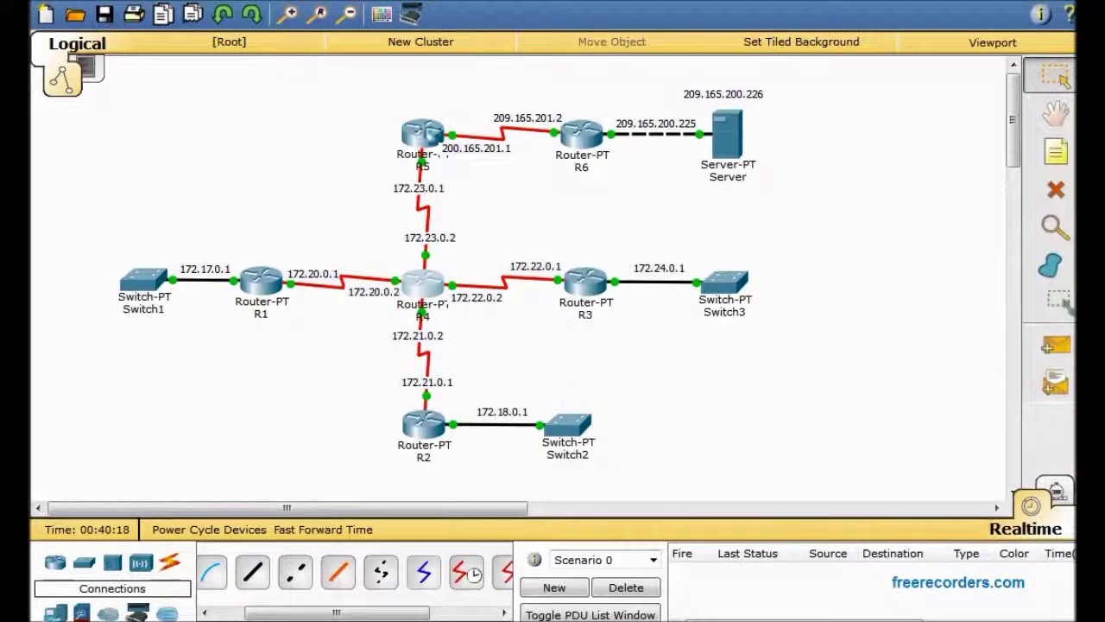
Step: Open R5's static route settings and enter 209.165.200.224 as the network of a new route
left_click(423, 134)
left_click_drag(677, 86, 832, 235)
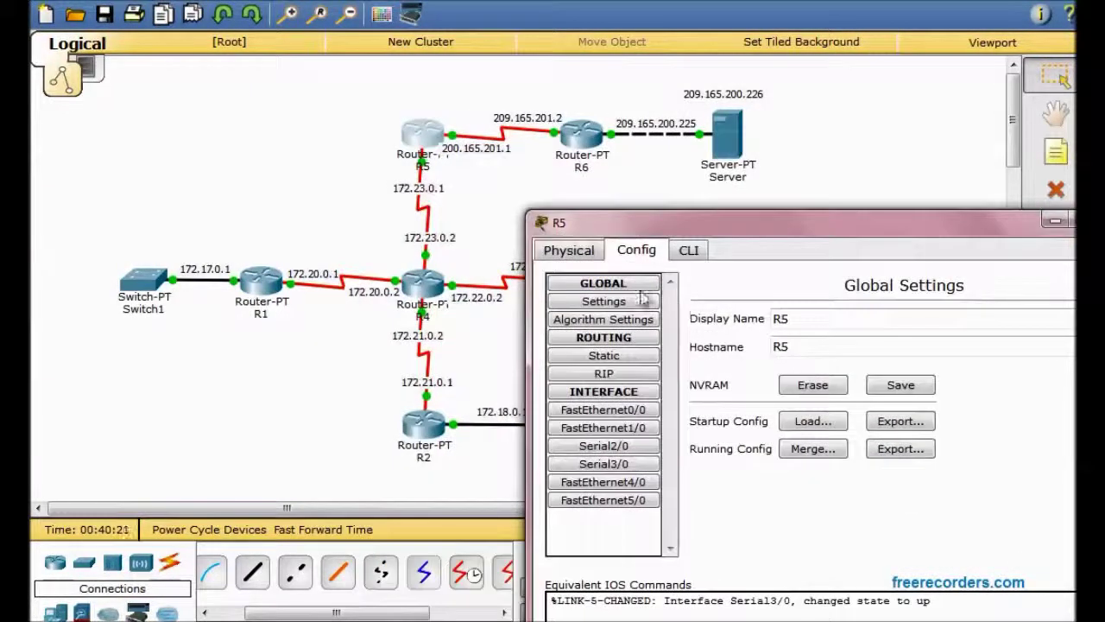
left_click(639, 354)
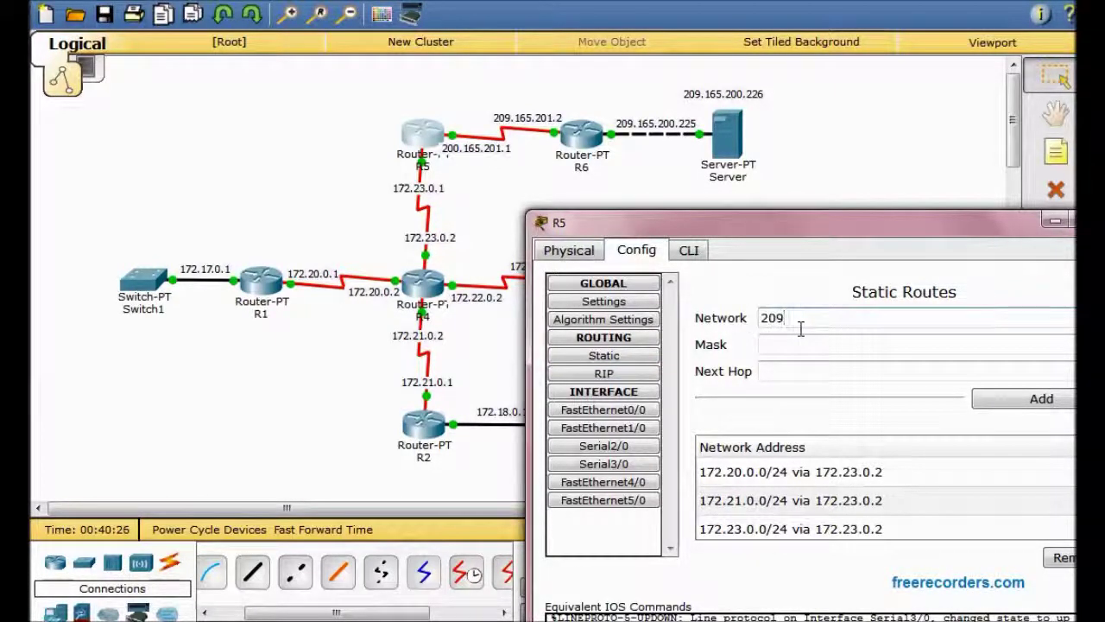
type("209.165.")
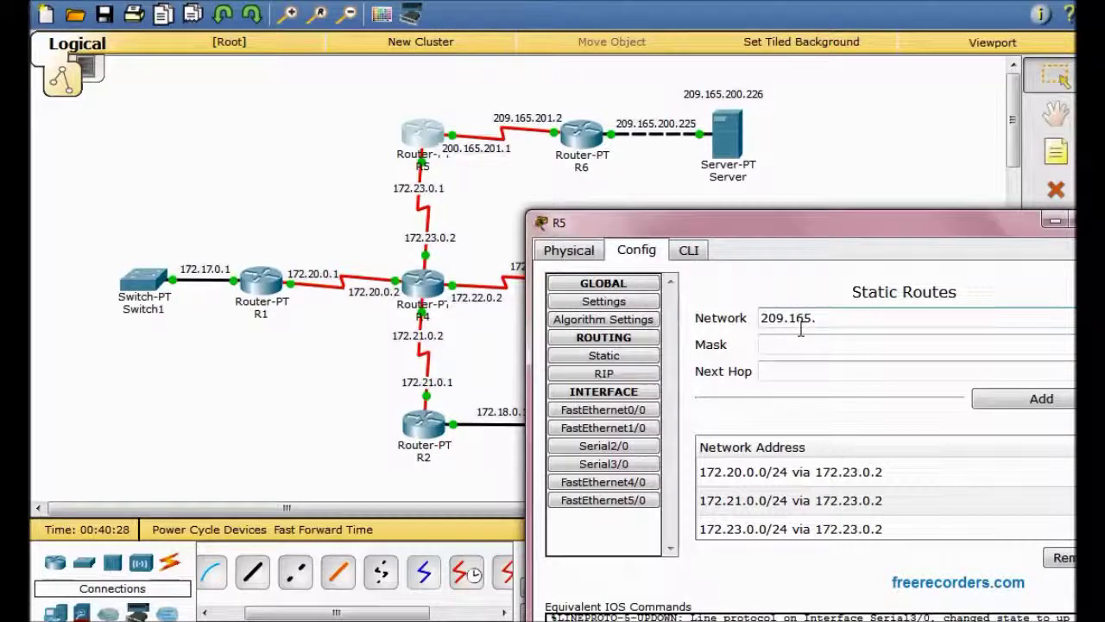
type("200.224")
Step: Add the R5 route with mask 255.255.255.224 and next hop 209.165.201.2, and close R5's configuration window
left_click(834, 350)
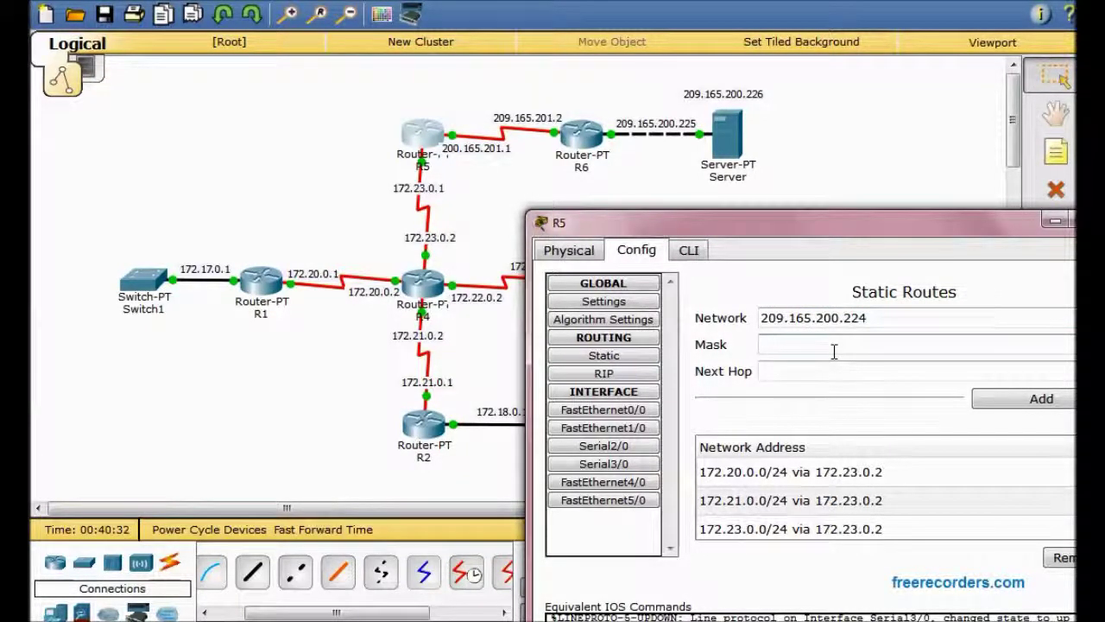
type("255.2")
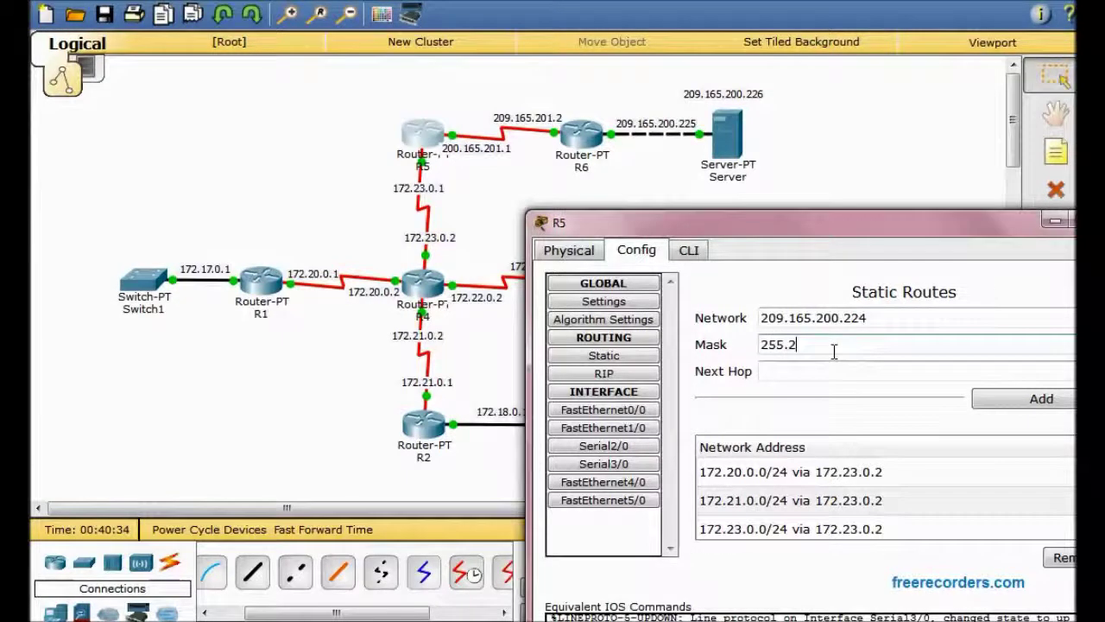
type("55.255.224")
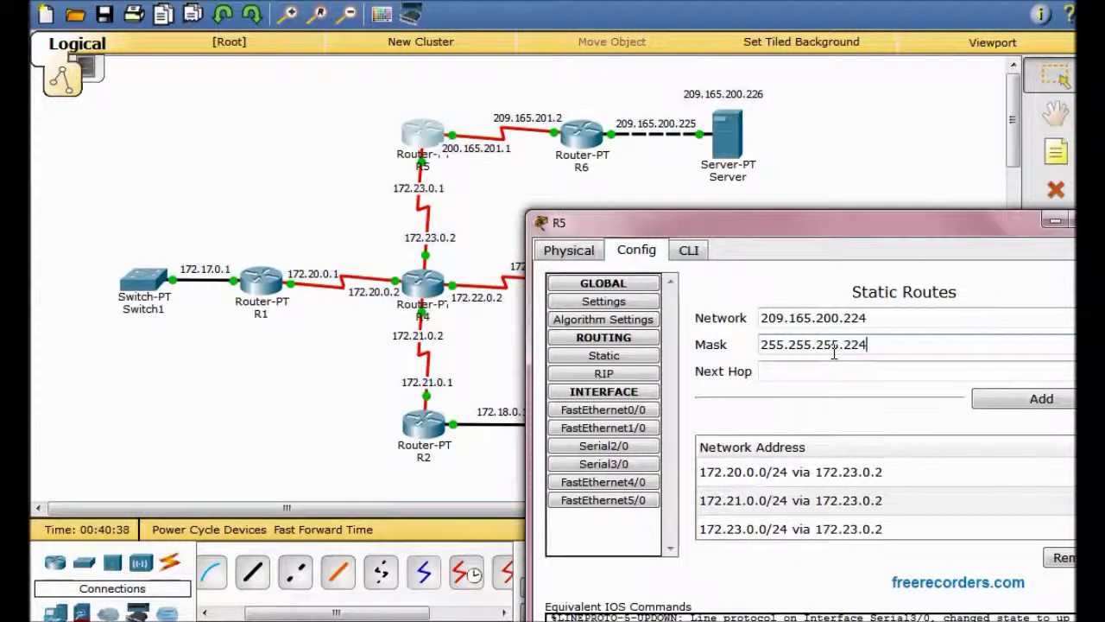
left_click(844, 377)
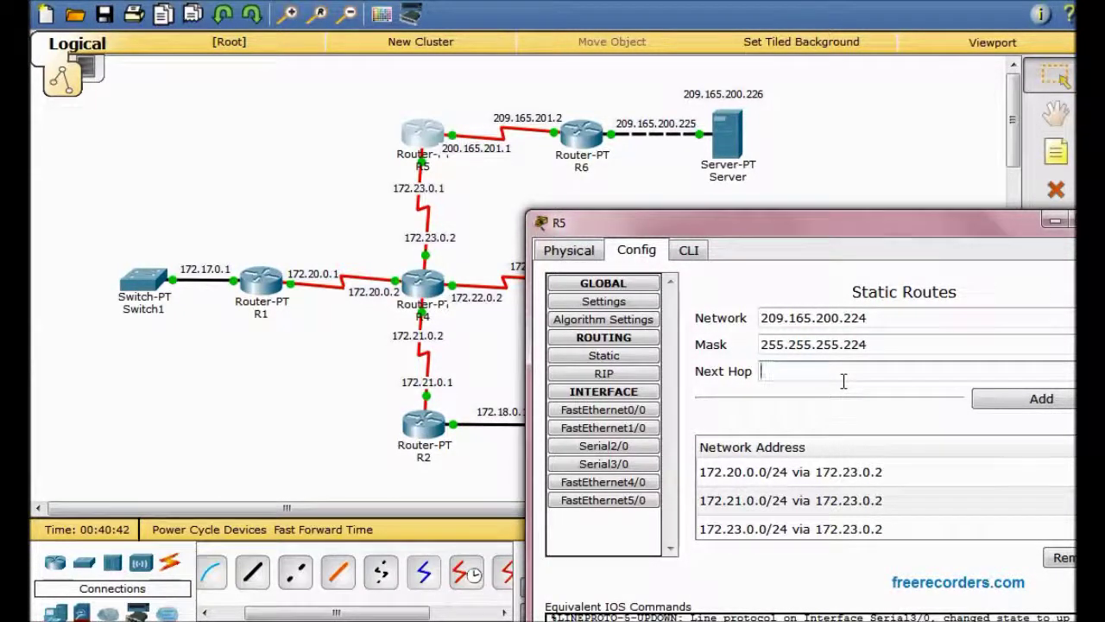
type("209.165.201.2")
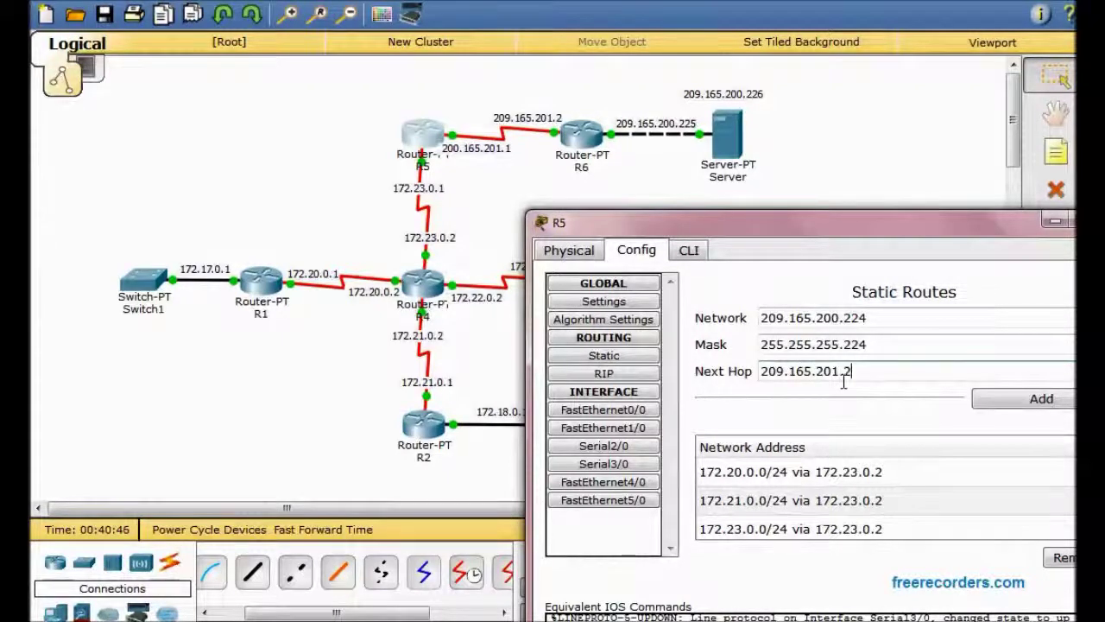
left_click(1006, 406)
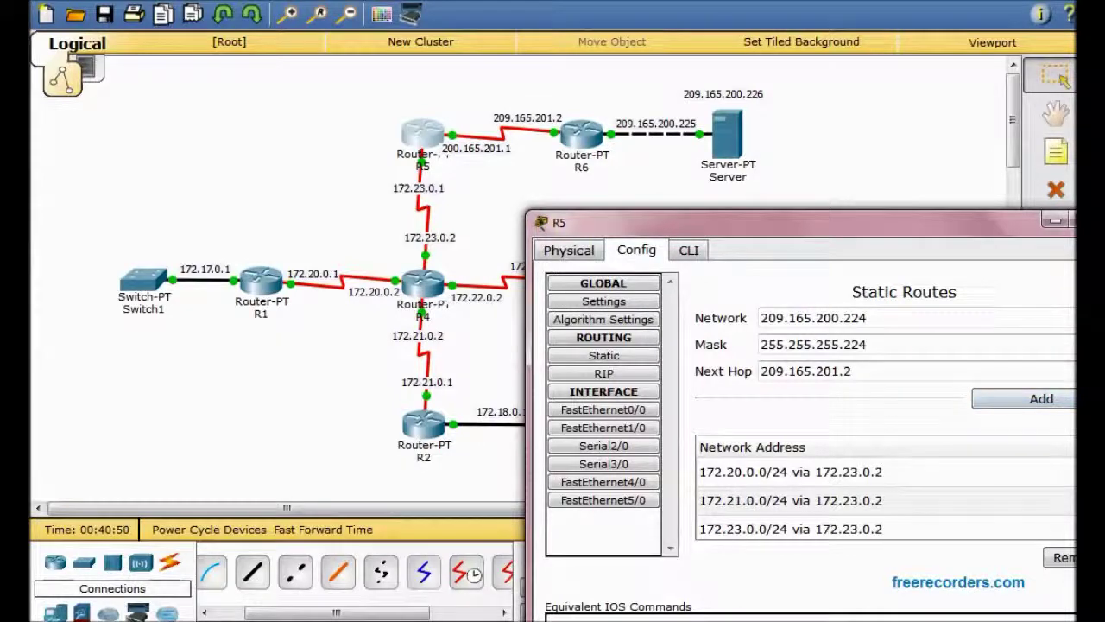
left_click(1101, 219)
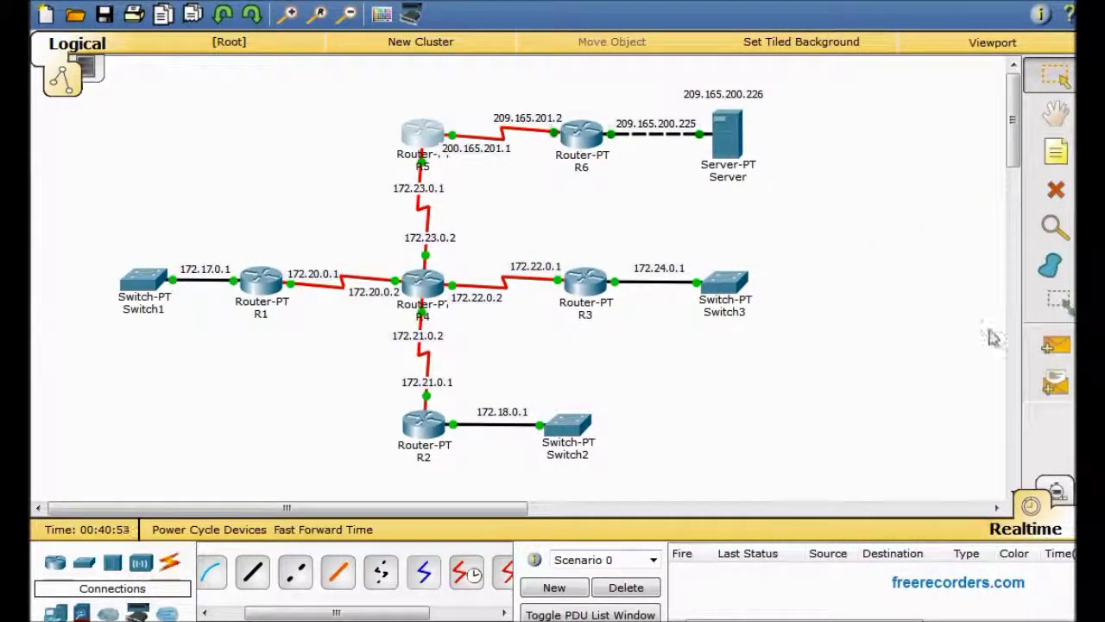
Step: Test connectivity from R1 to R5 with a simple PDU, and delete the test scenario entry
left_click(1055, 345)
left_click(262, 282)
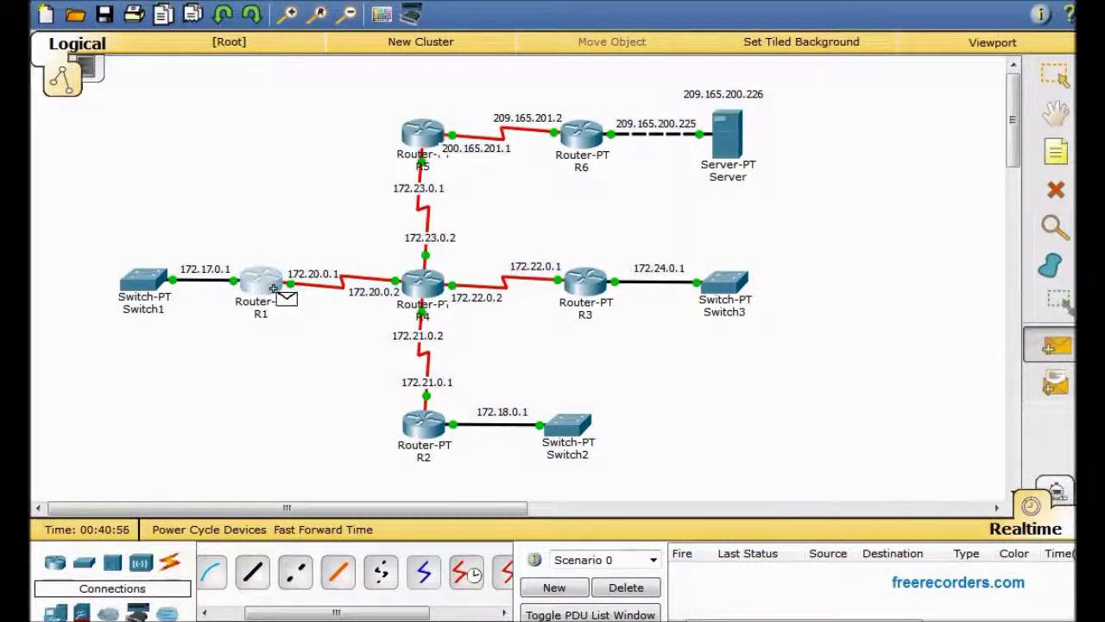
left_click(422, 134)
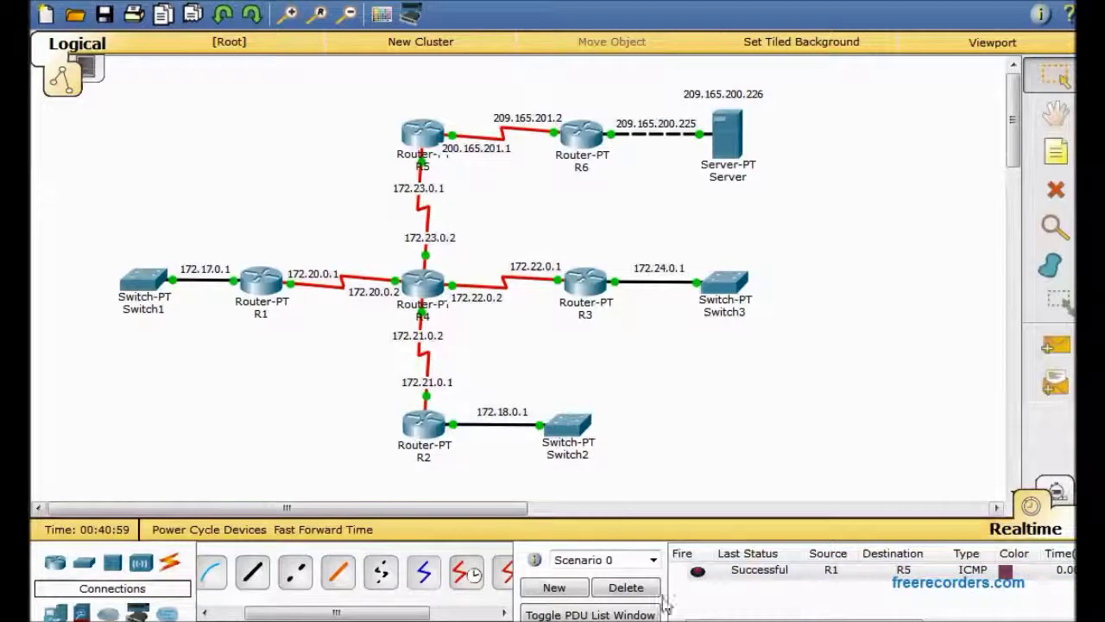
left_click(630, 588)
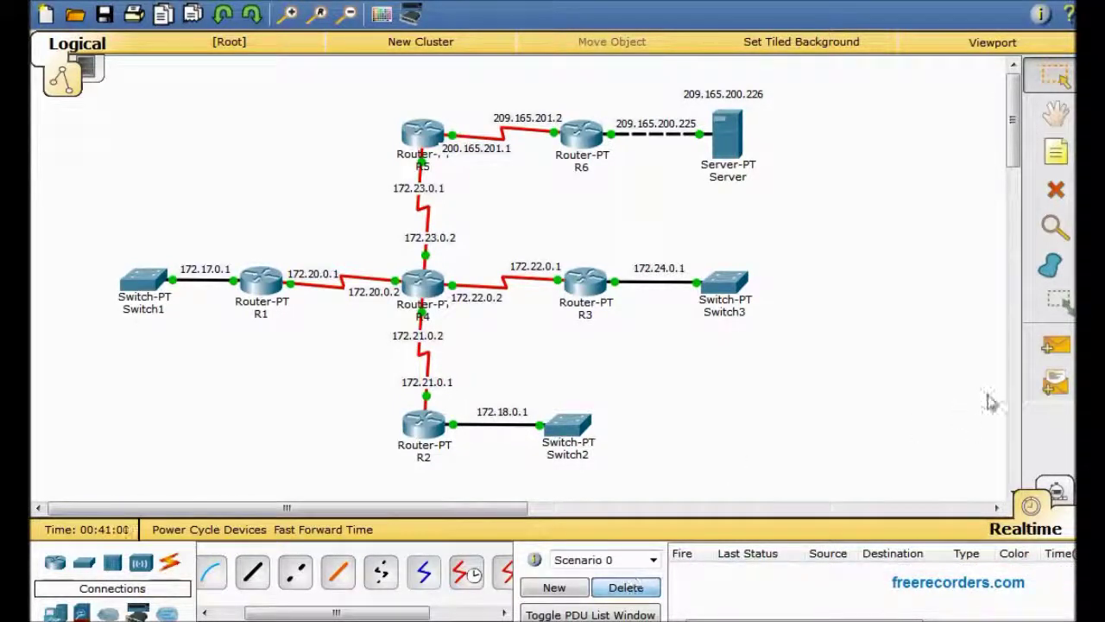
Step: Test connectivity from R1 to R6 with a simple PDU, and delete the test scenario entry
left_click(1055, 346)
left_click(261, 281)
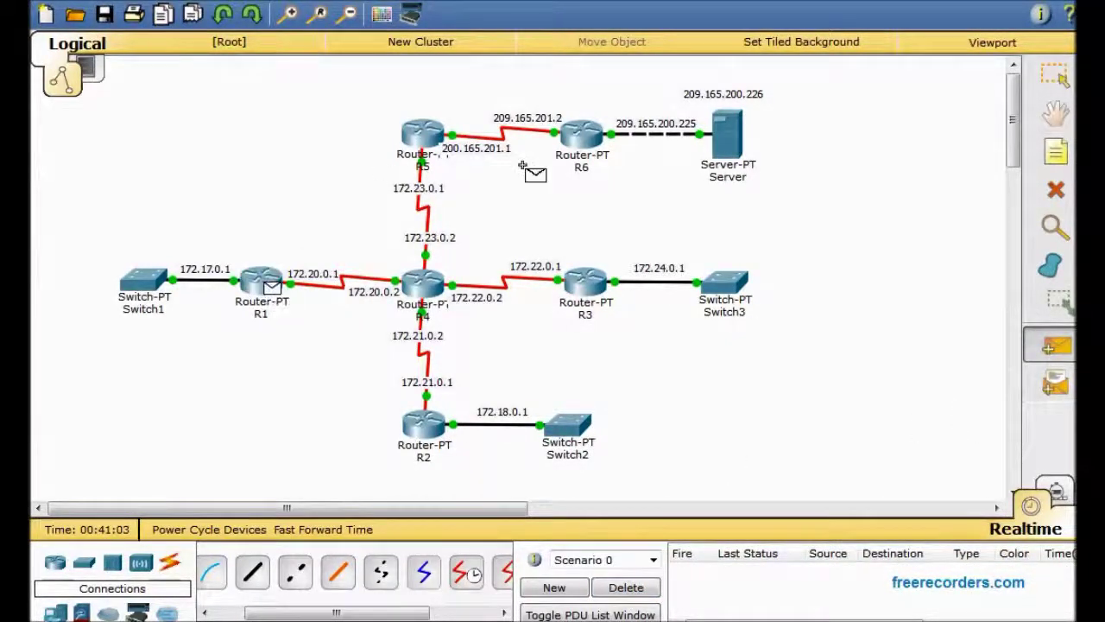
left_click(584, 138)
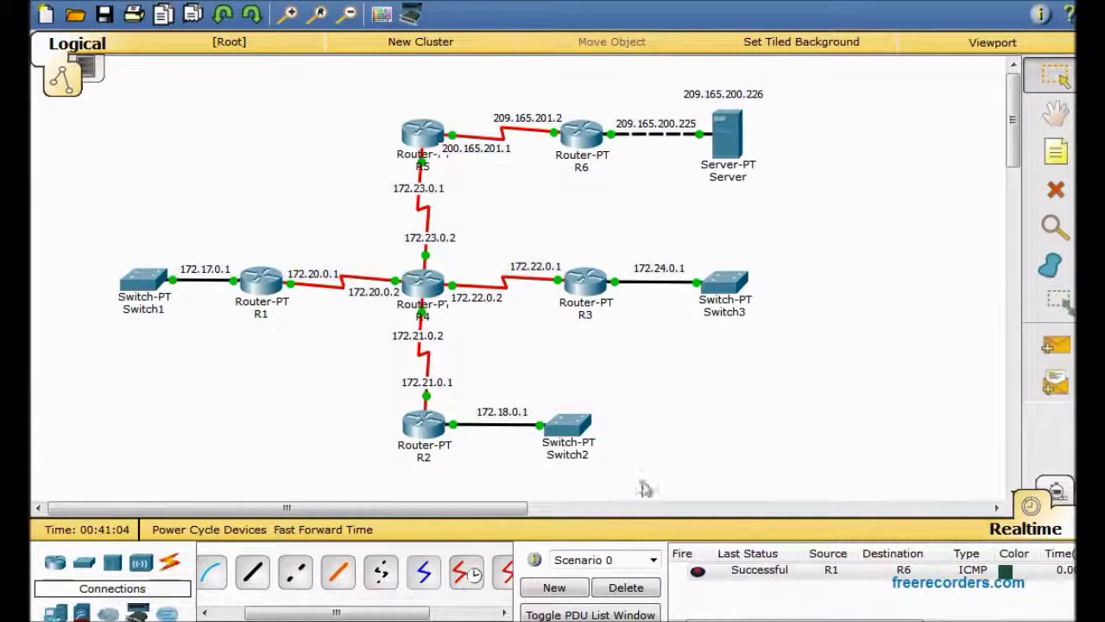
left_click(626, 589)
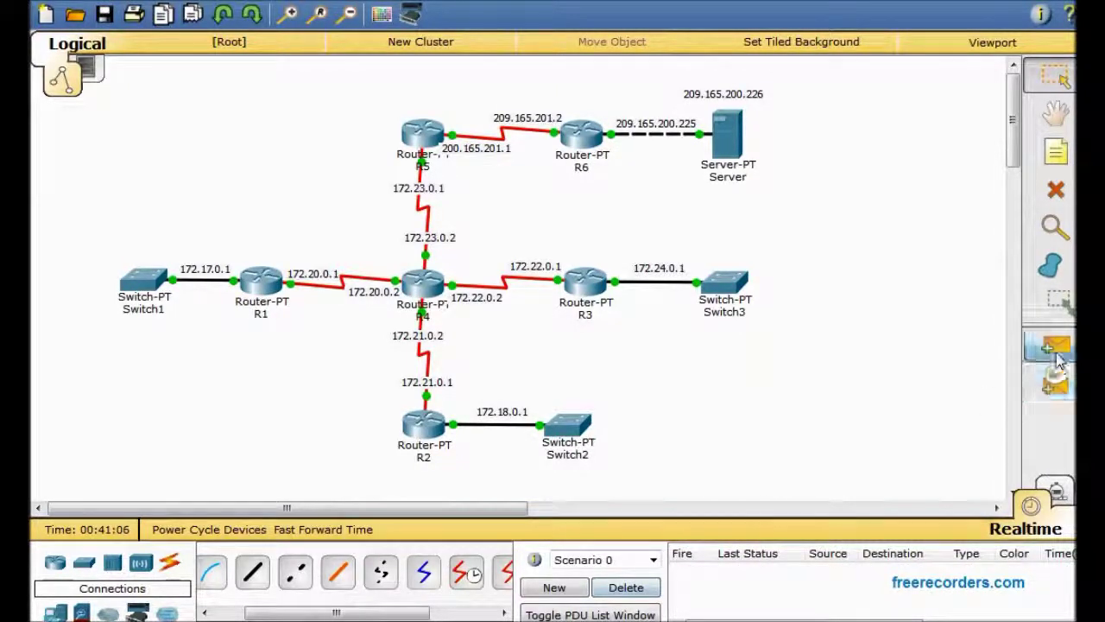
Step: Try to send a simple PDU from R1 to the server
left_click(1056, 346)
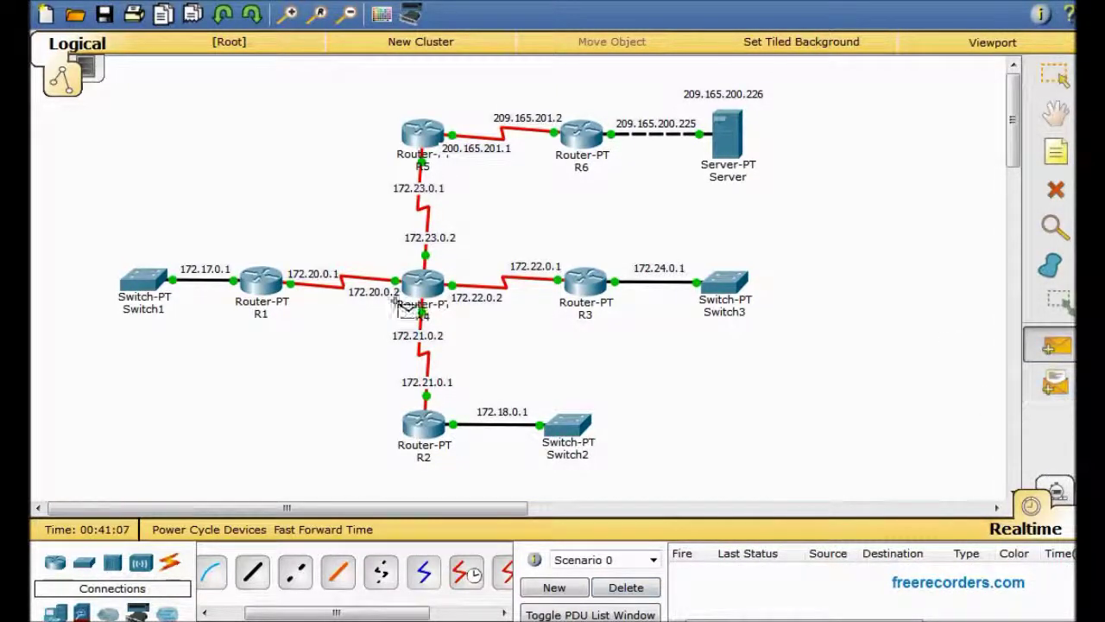
left_click(728, 130)
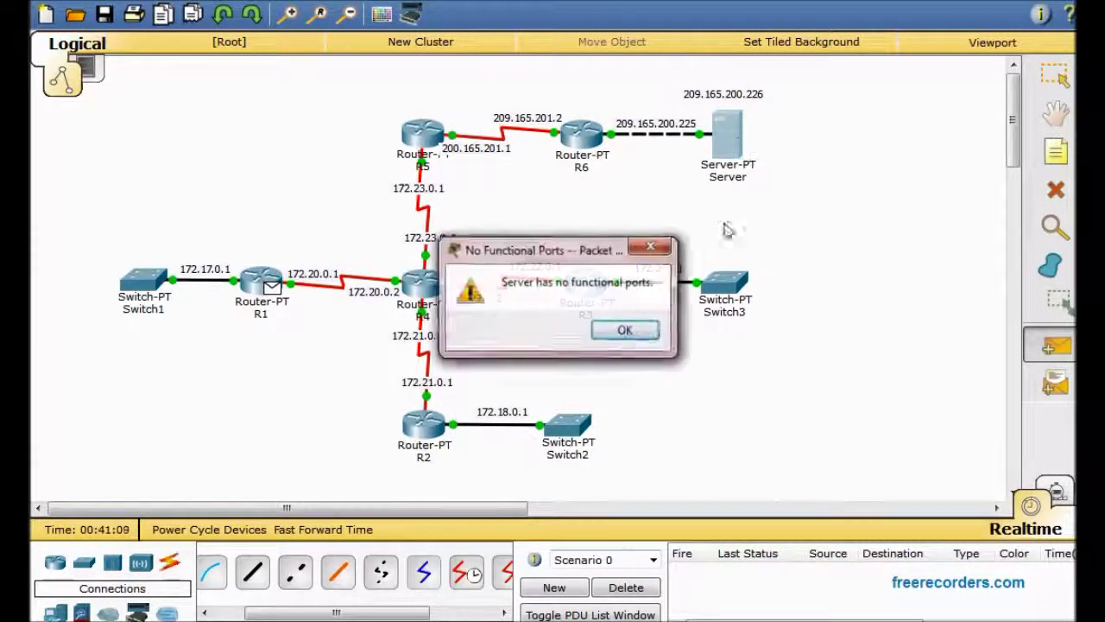
left_click(622, 333)
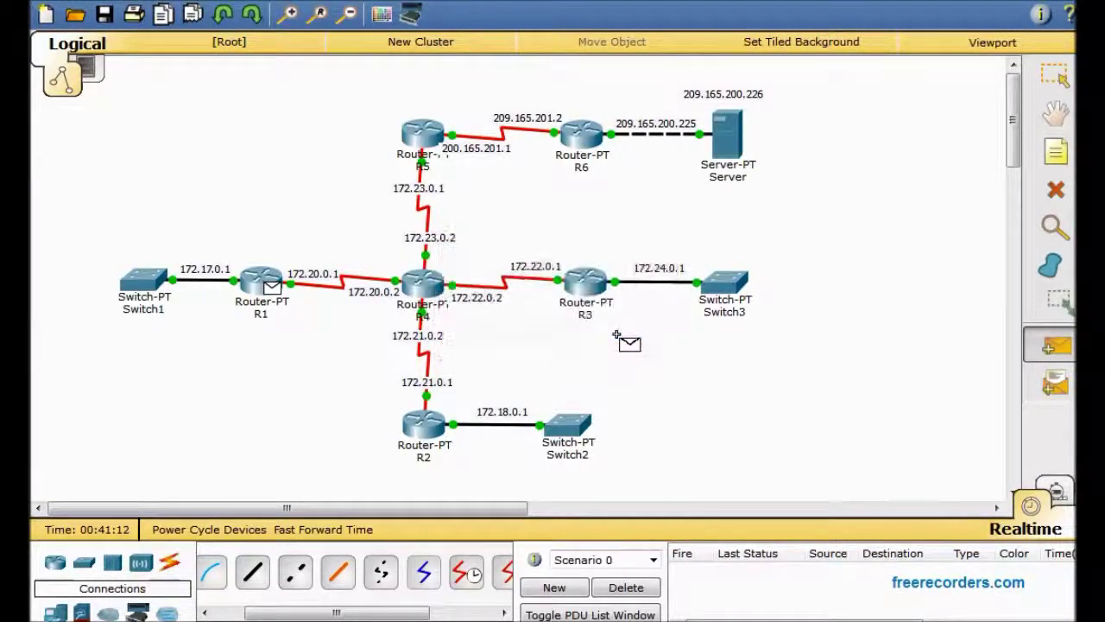
left_click(735, 140)
left_click(622, 335)
left_click(732, 138)
left_click(622, 332)
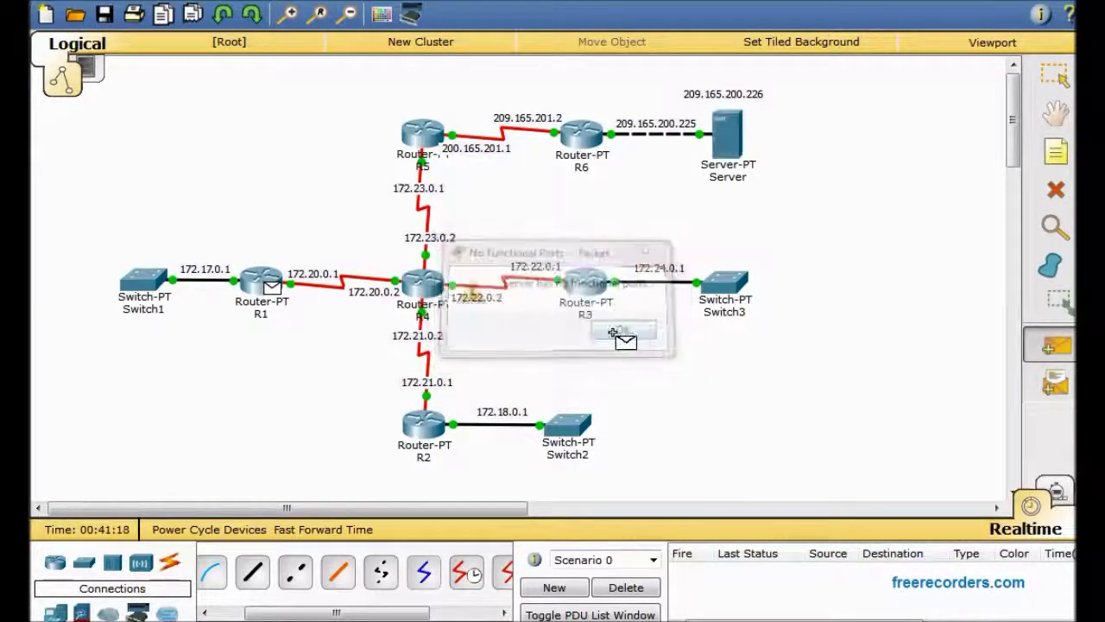
left_click(1054, 76)
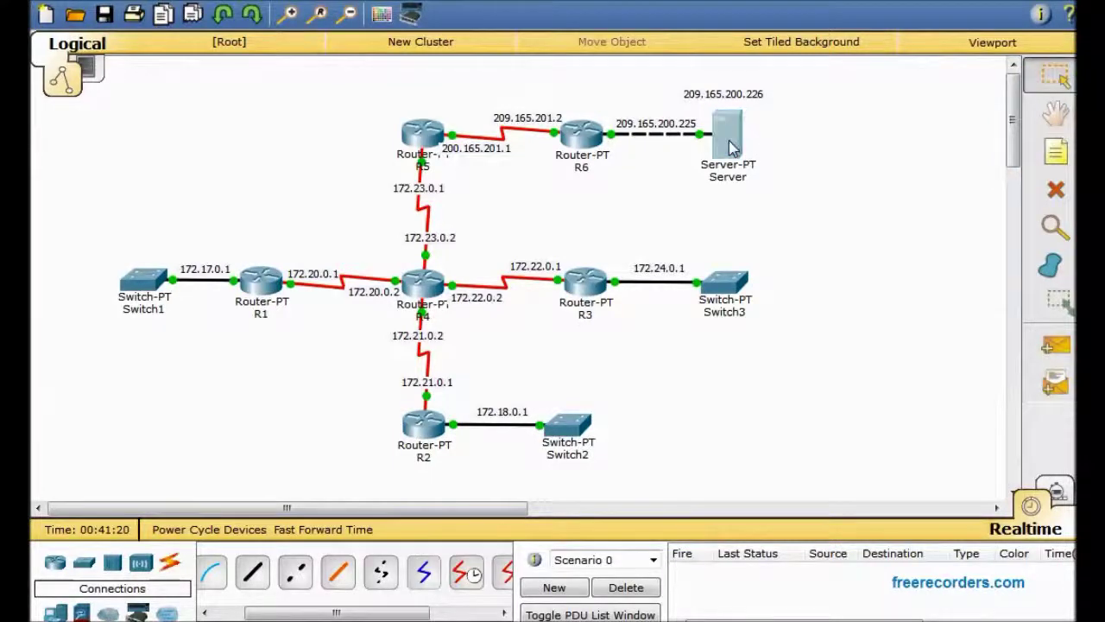
Step: Set the server's static IP address to 209.165.200.226 with subnet mask 255.255.255.224
left_click(727, 134)
left_click(624, 104)
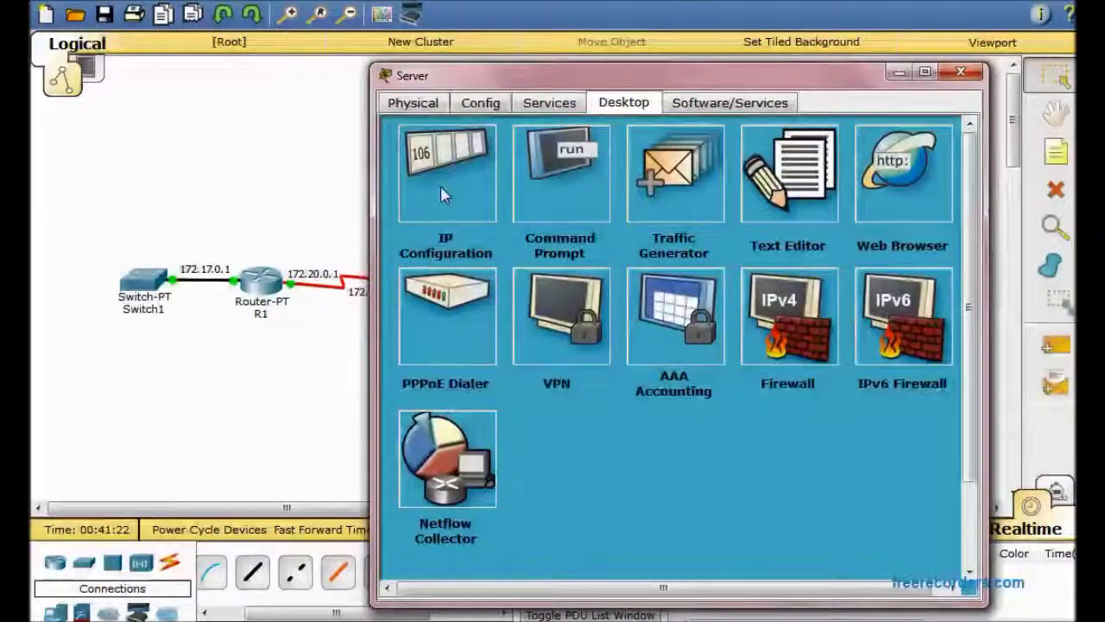
left_click(469, 181)
left_click_drag(656, 76, 521, 158)
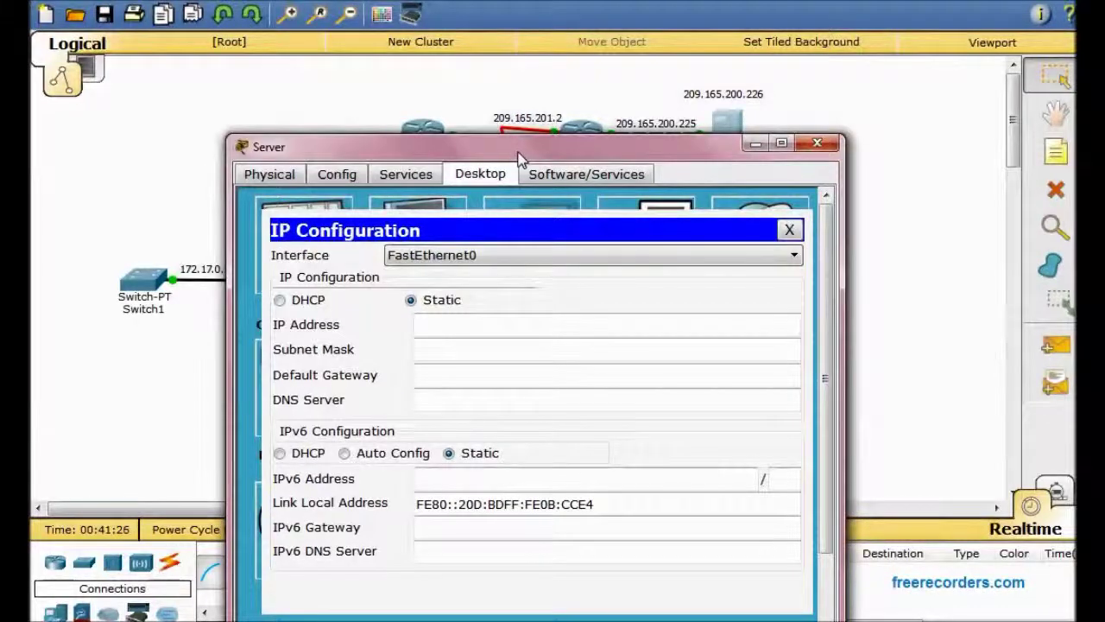
left_click(505, 326)
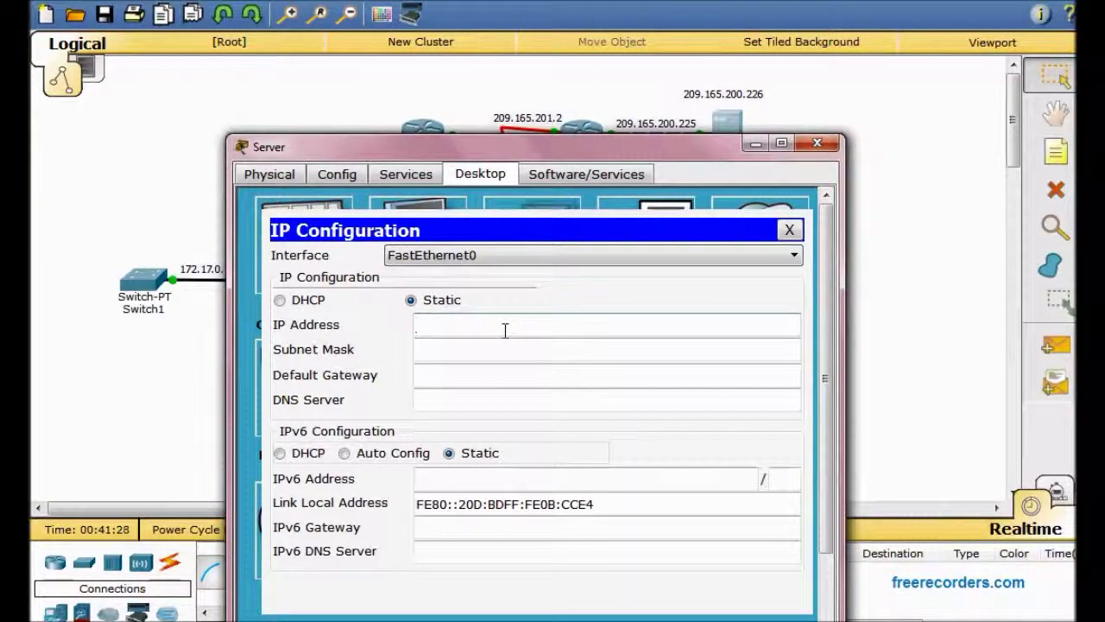
type("209")
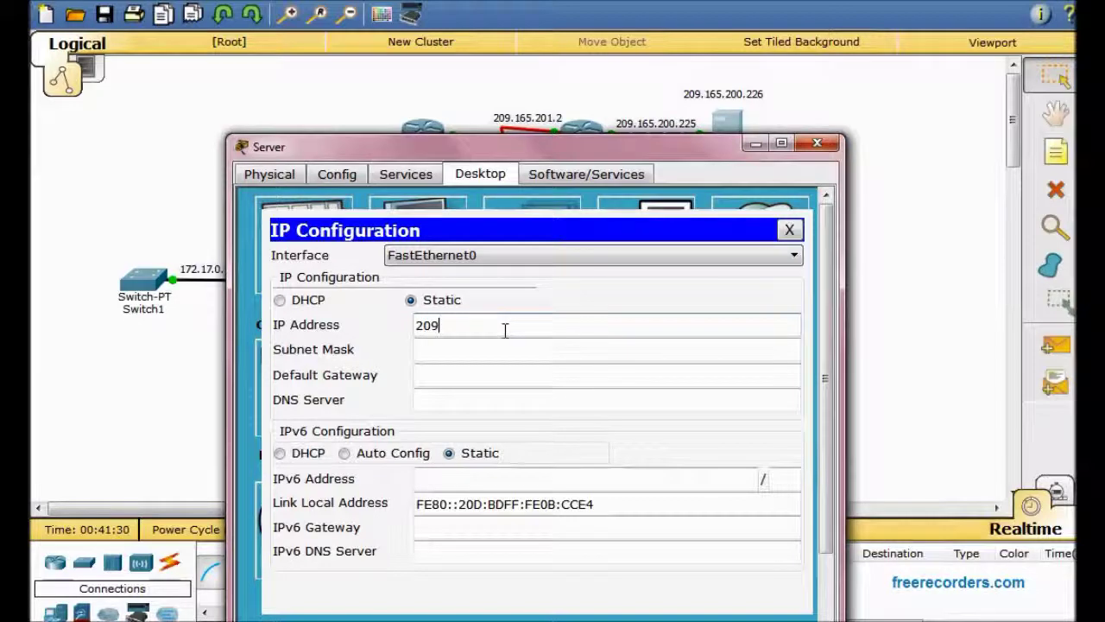
type(".165.200.226")
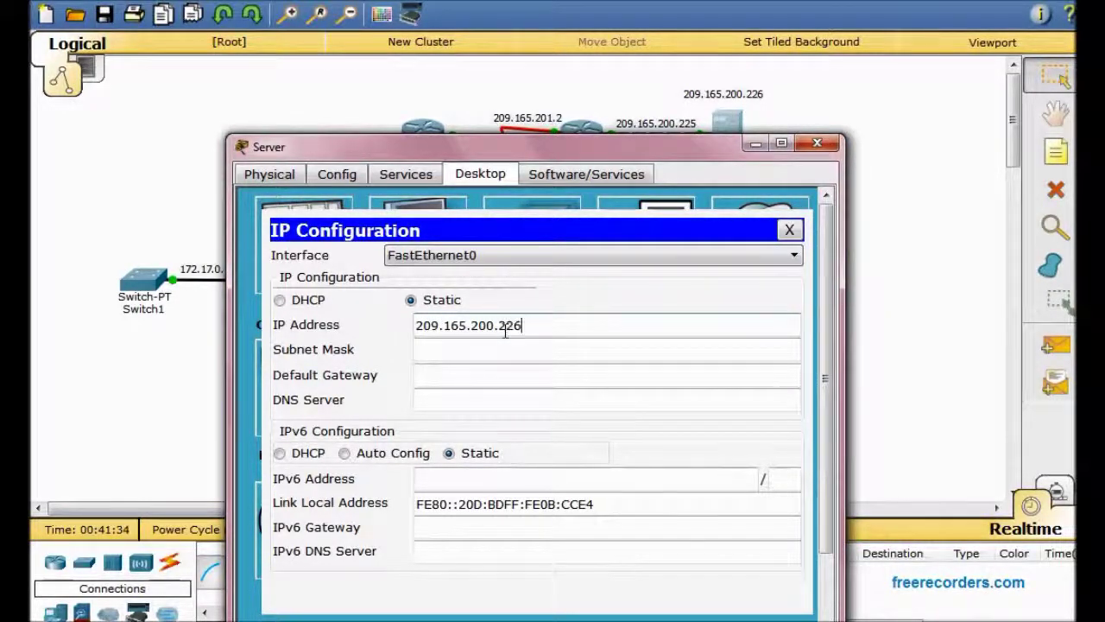
left_click(525, 358)
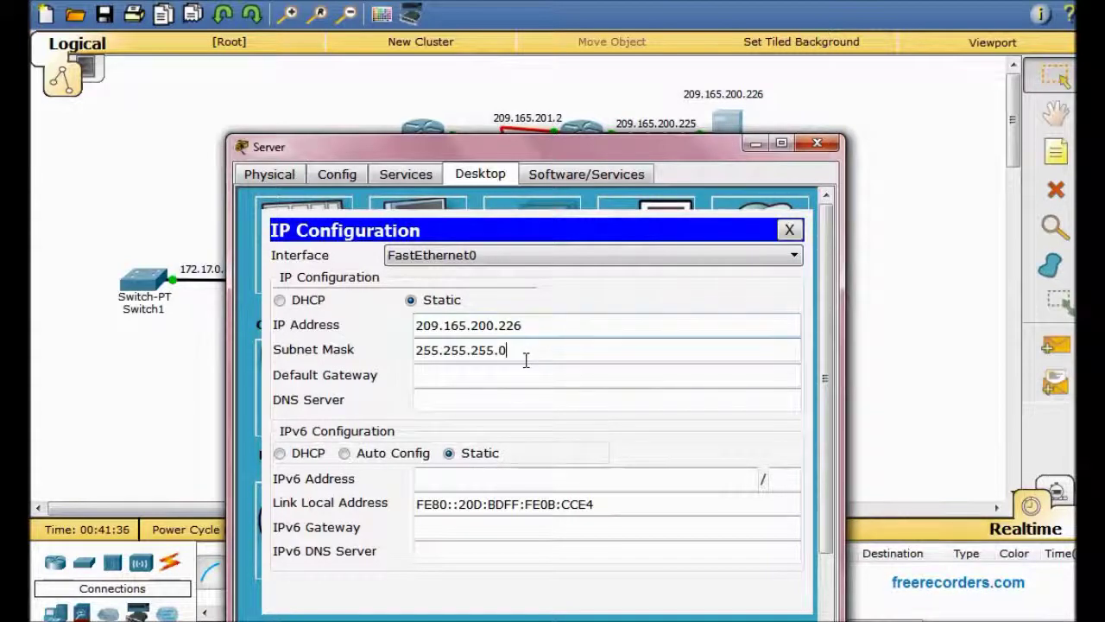
key("BackSpace")
type("224")
Step: Set the server's default gateway to 209.165.200.225, and close its configuration window
left_click(527, 377)
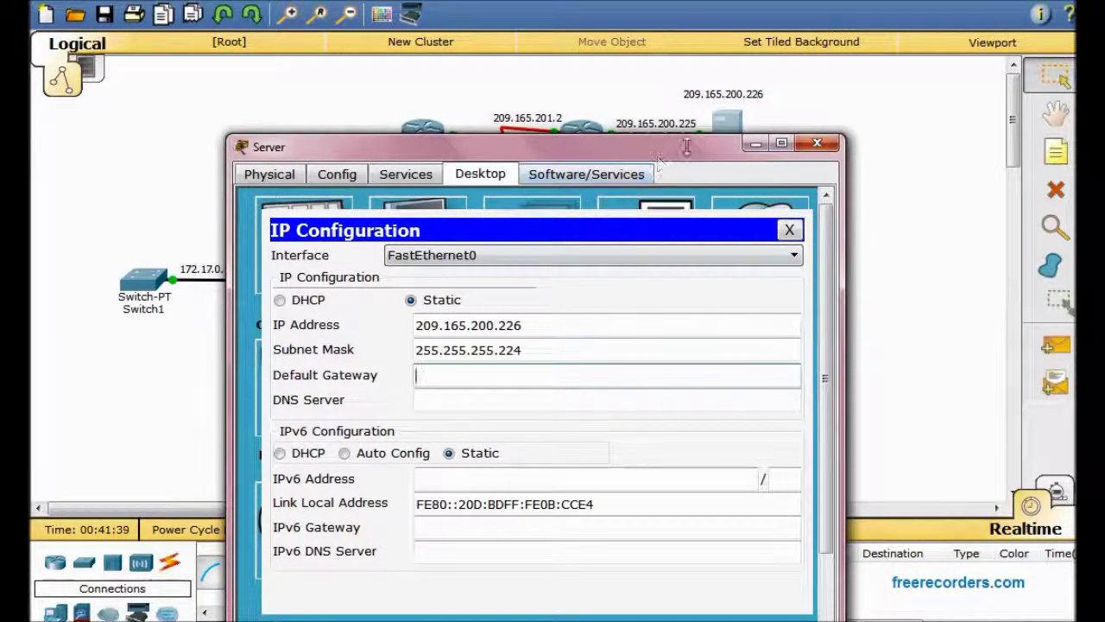
left_click_drag(685, 148, 685, 180)
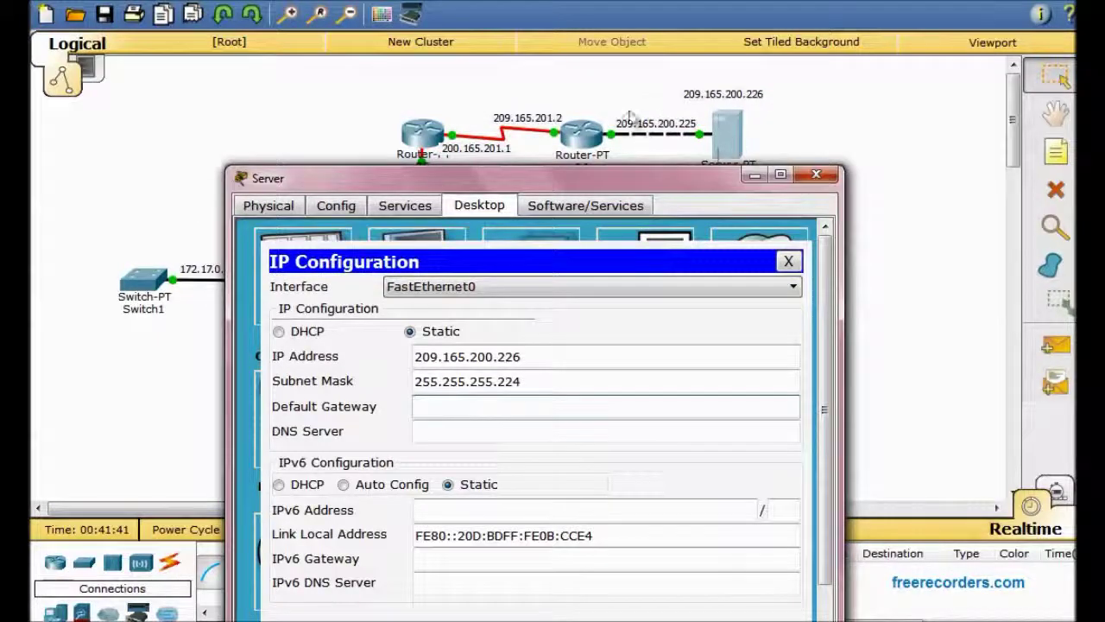
left_click(546, 407)
type("209.165.2")
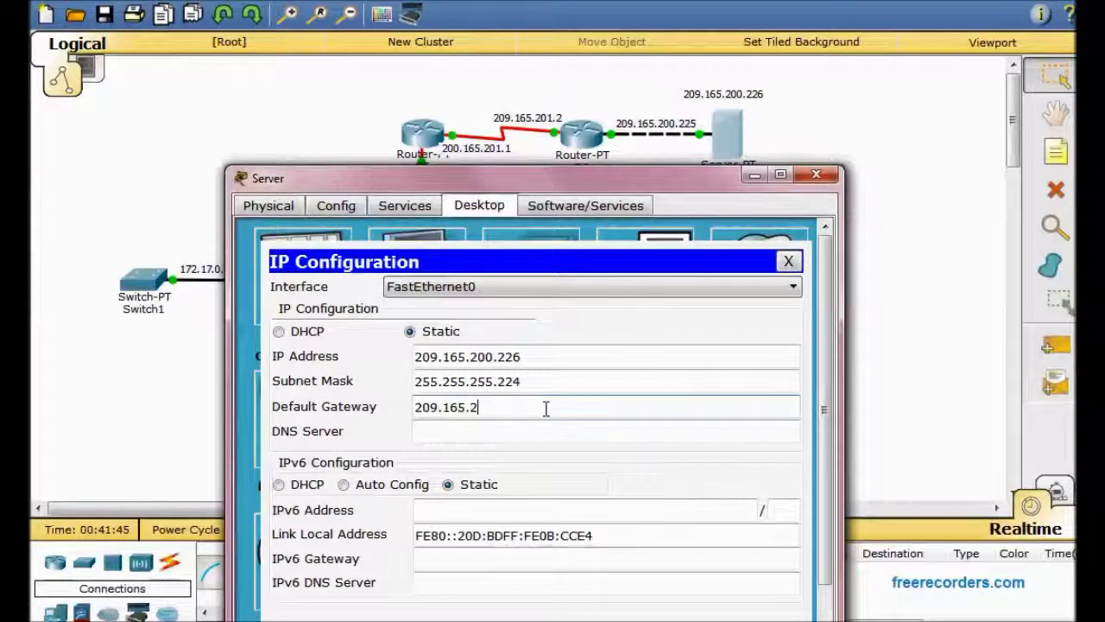
type("00.225")
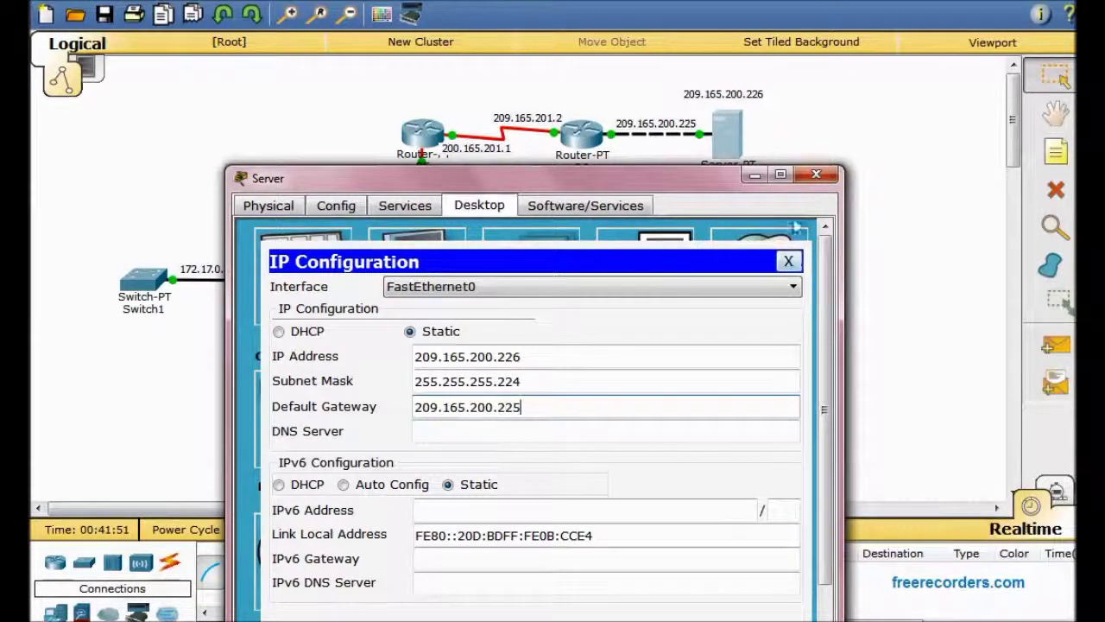
left_click(275, 208)
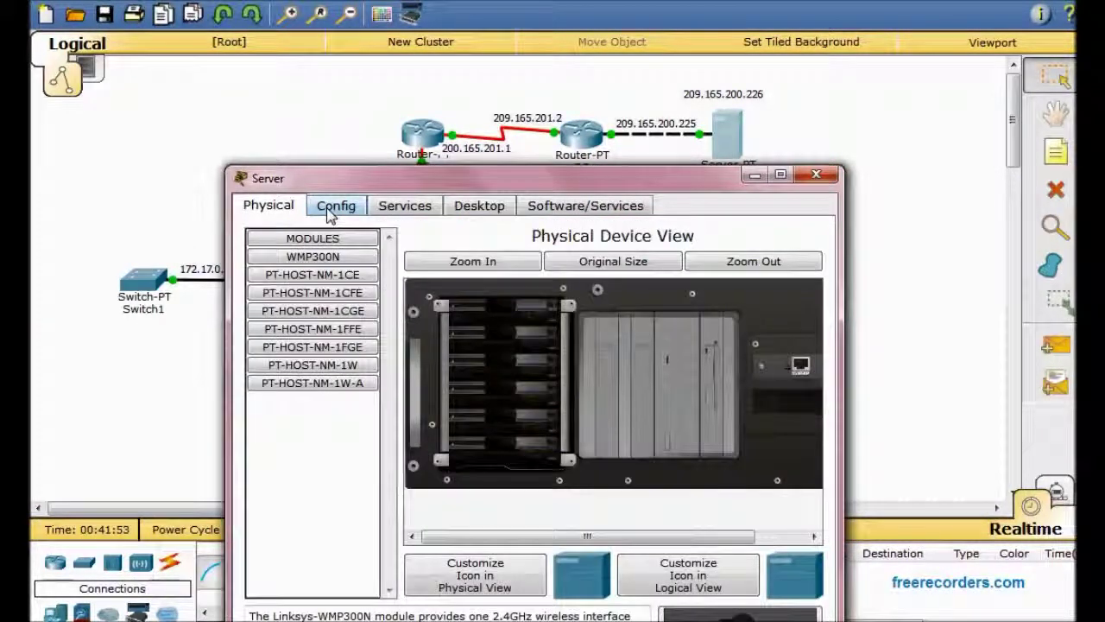
left_click(332, 209)
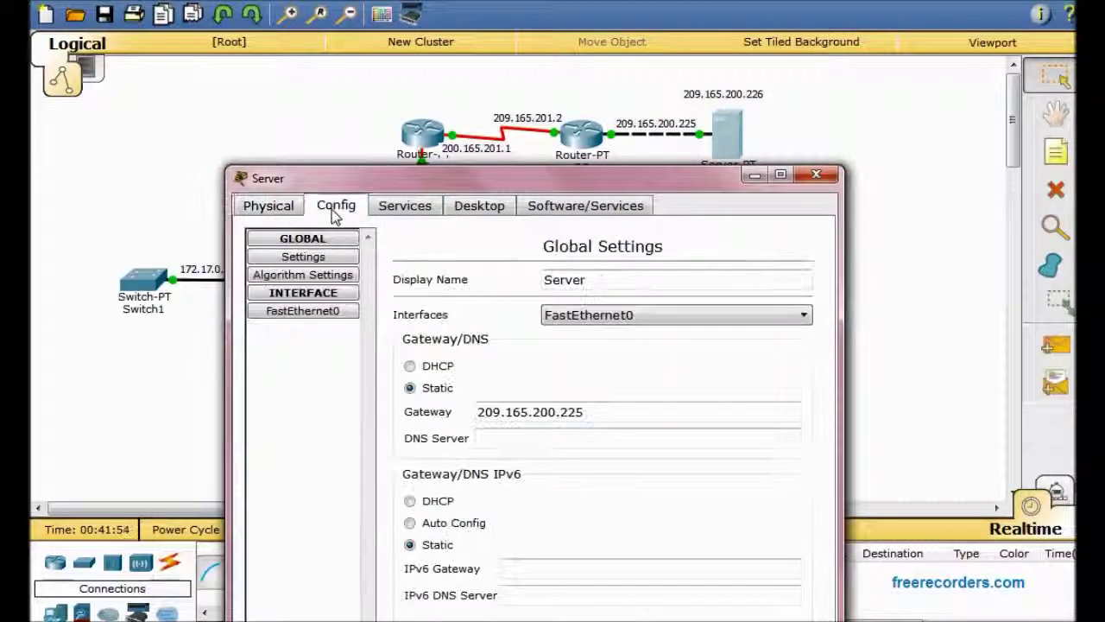
left_click(817, 177)
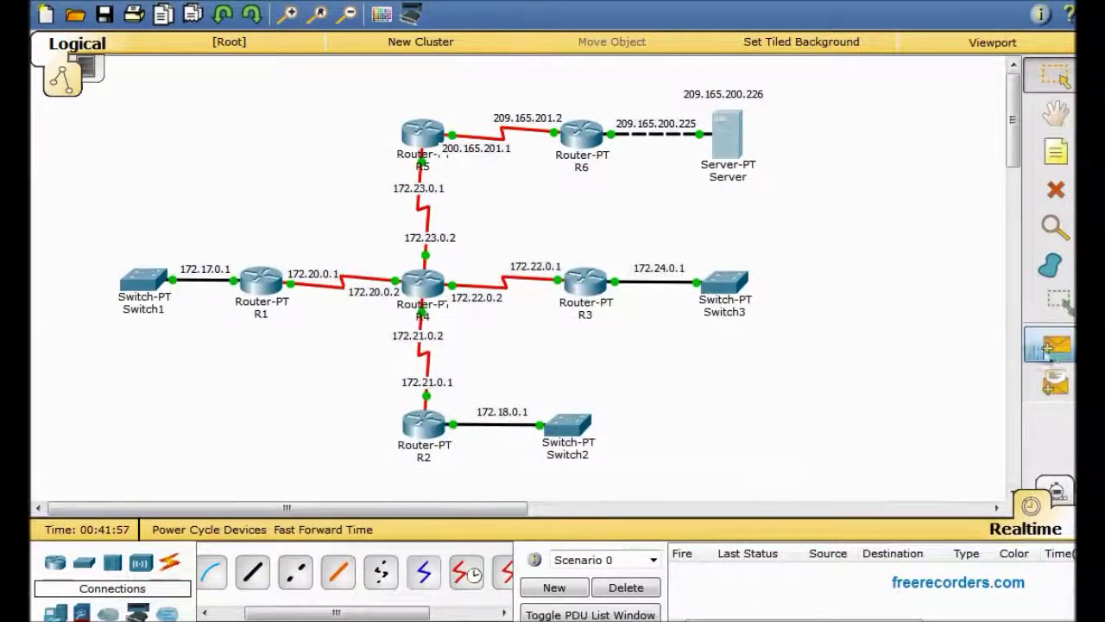
Step: Test connectivity from R1 to the server with a simple PDU in realtime mode
left_click(1049, 349)
left_click(262, 283)
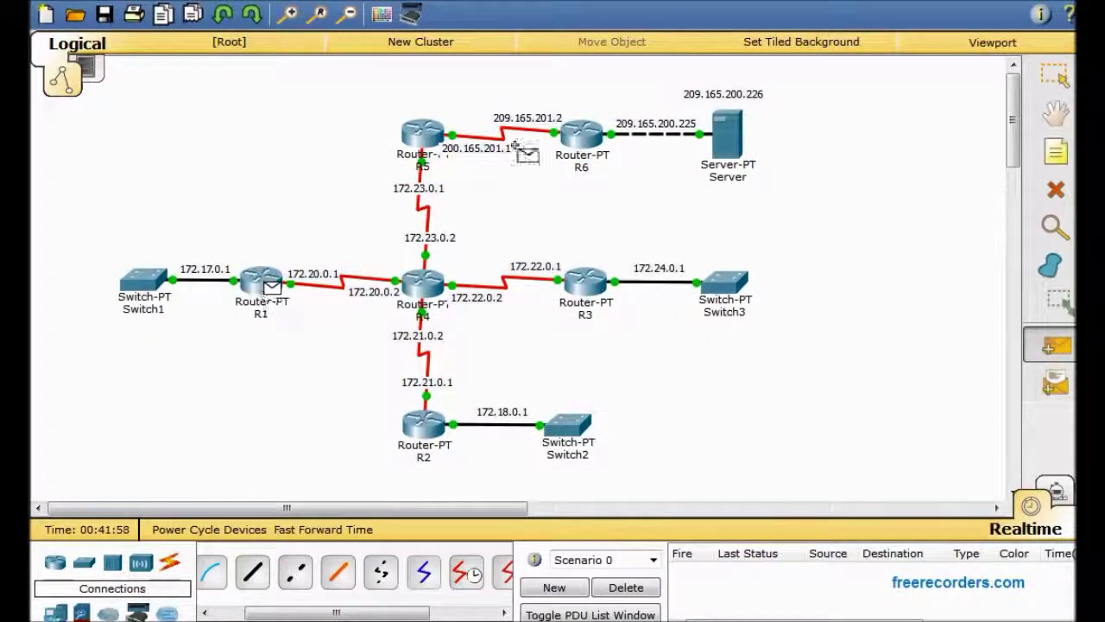
left_click(730, 154)
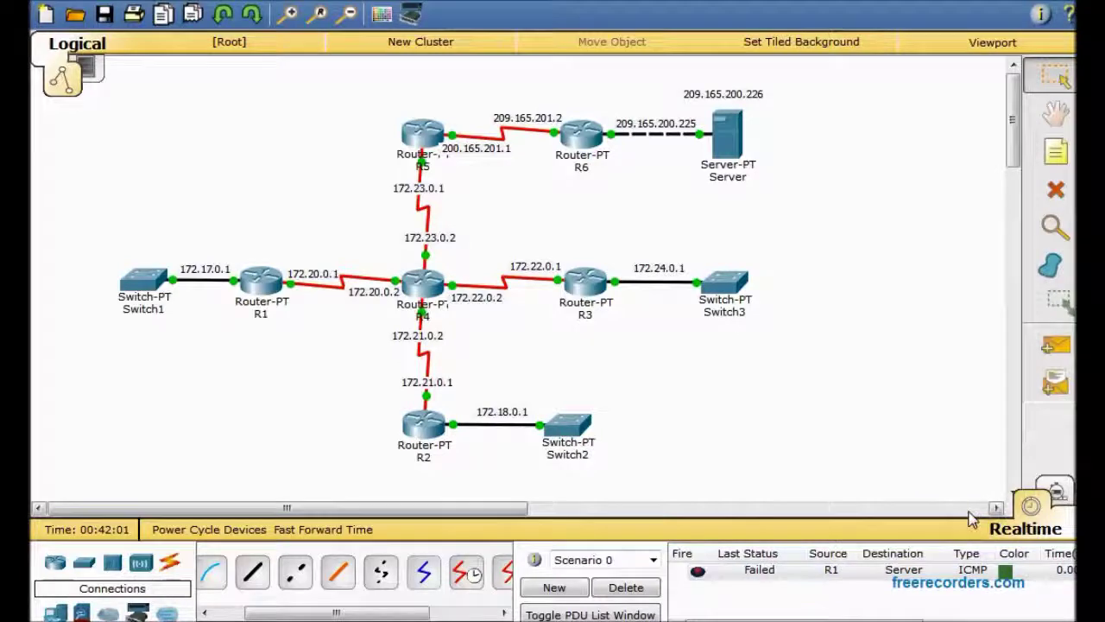
Step: Trace the R1-to-server packet hop by hop in simulation mode until the reply returns to R1, and delete the test scenario entry
left_click(1055, 494)
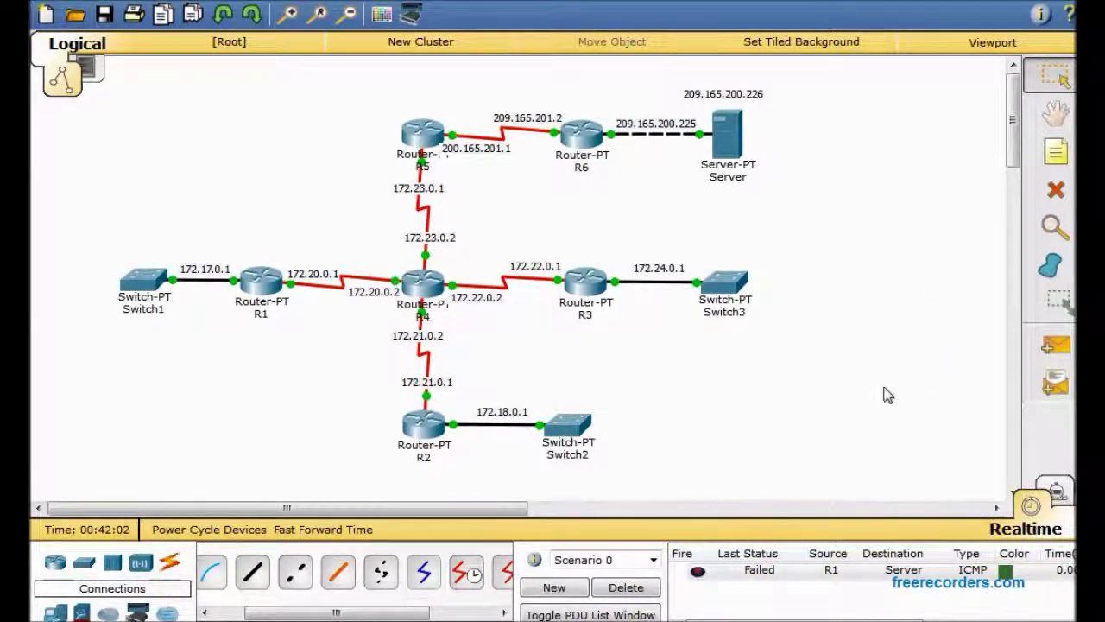
left_click(960, 353)
left_click(963, 354)
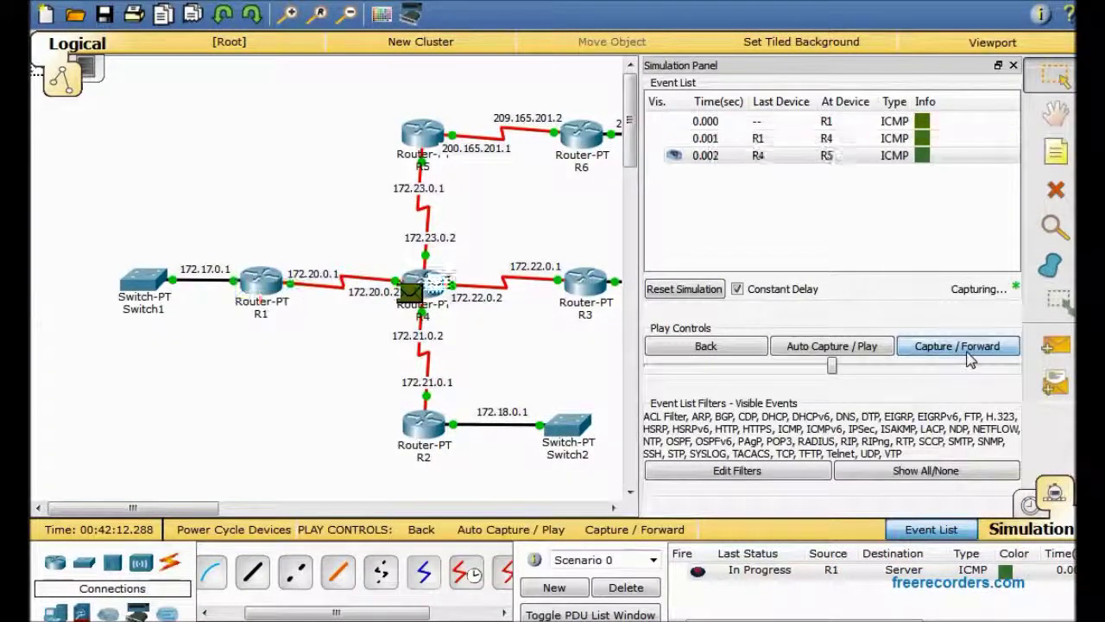
left_click(968, 357)
left_click(969, 359)
left_click(971, 360)
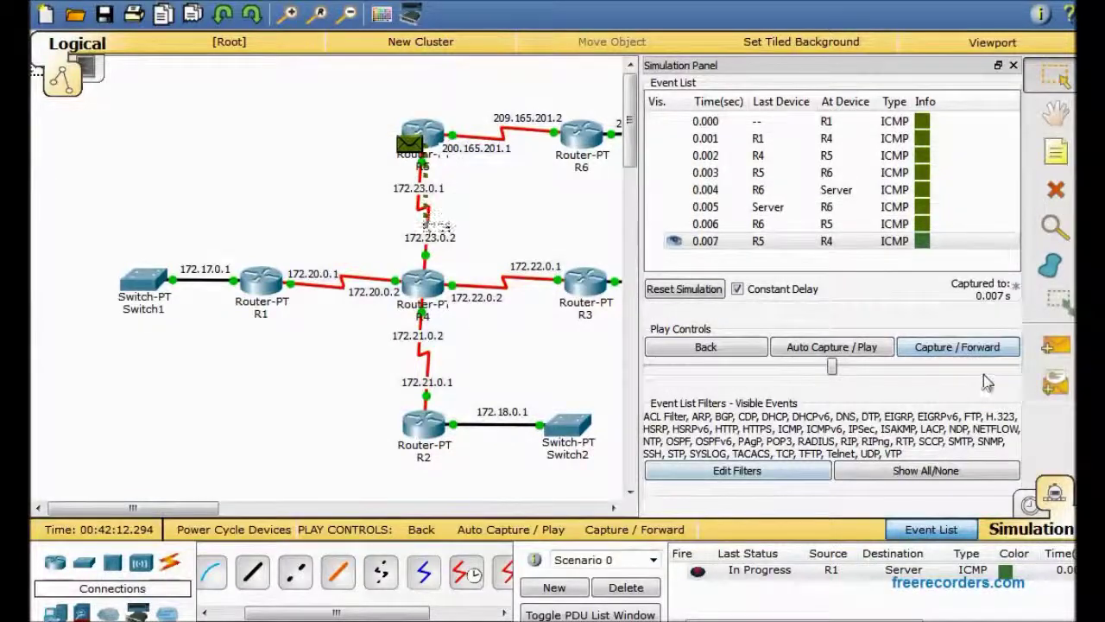
left_click(995, 357)
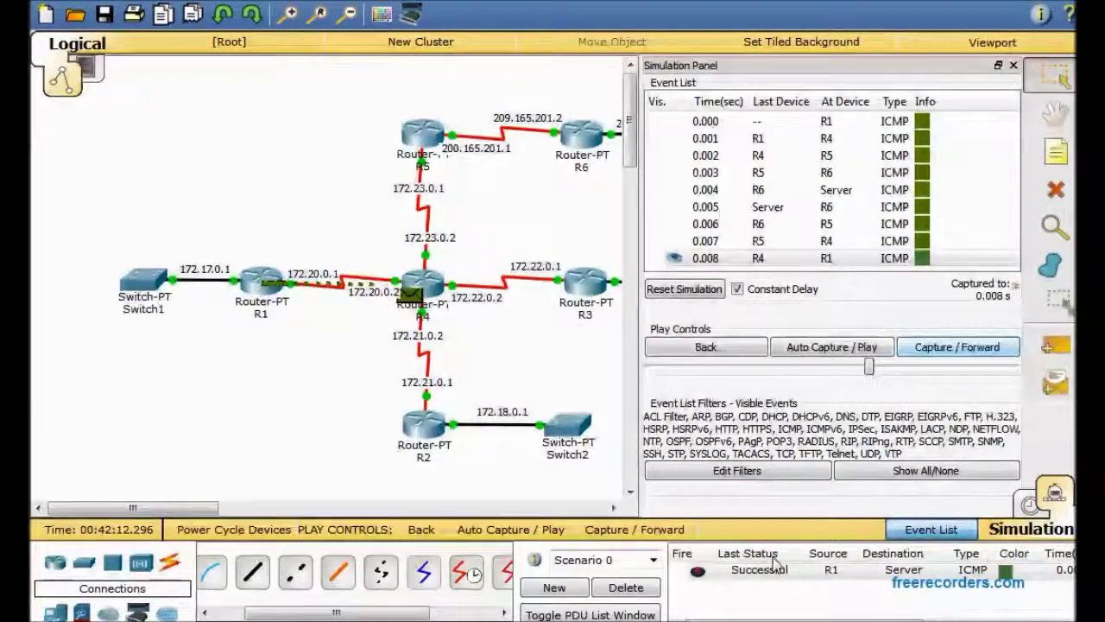
left_click(637, 595)
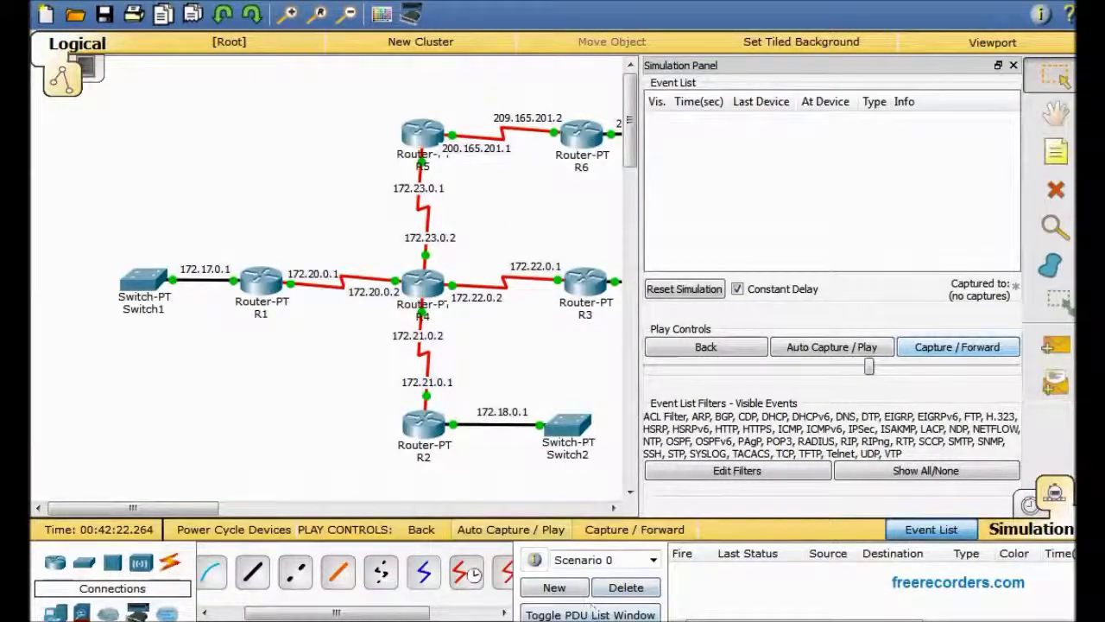